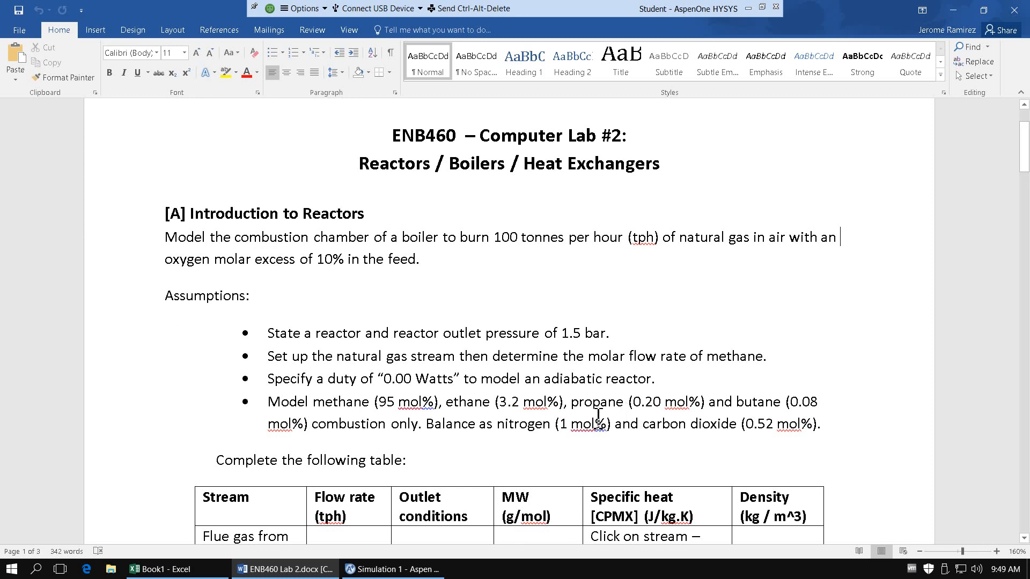
Review the lab sheet's reactor assumptions and result tables, comparing the required components with the Aspen Plus component list.
{"action": "scroll", "coordinate": [572, 414], "scroll_direction": "down", "scroll_amount": 4}
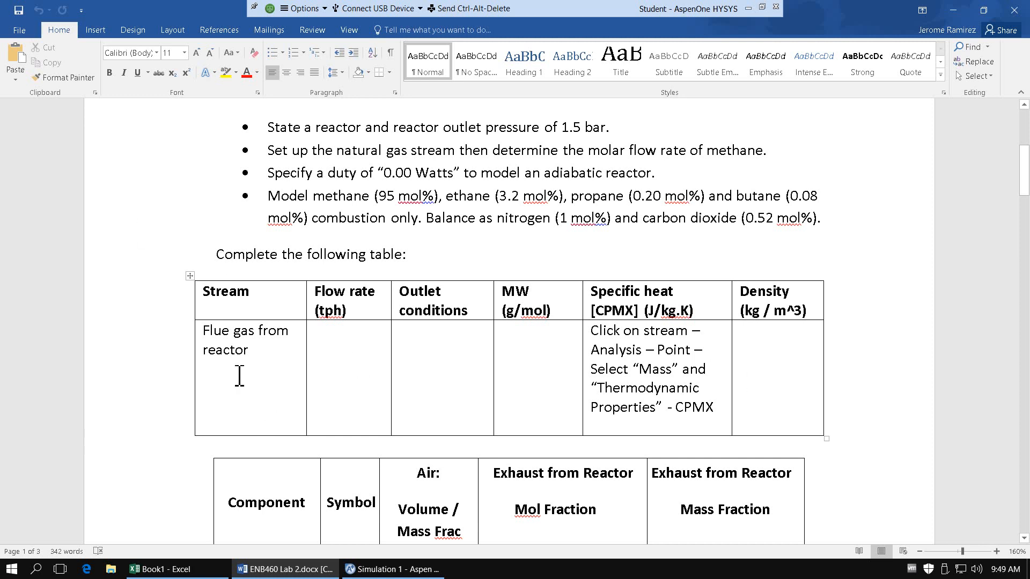
{"action": "scroll", "coordinate": [239, 375], "scroll_direction": "down", "scroll_amount": 1}
{"action": "scroll", "coordinate": [240, 374], "scroll_direction": "down", "scroll_amount": 2}
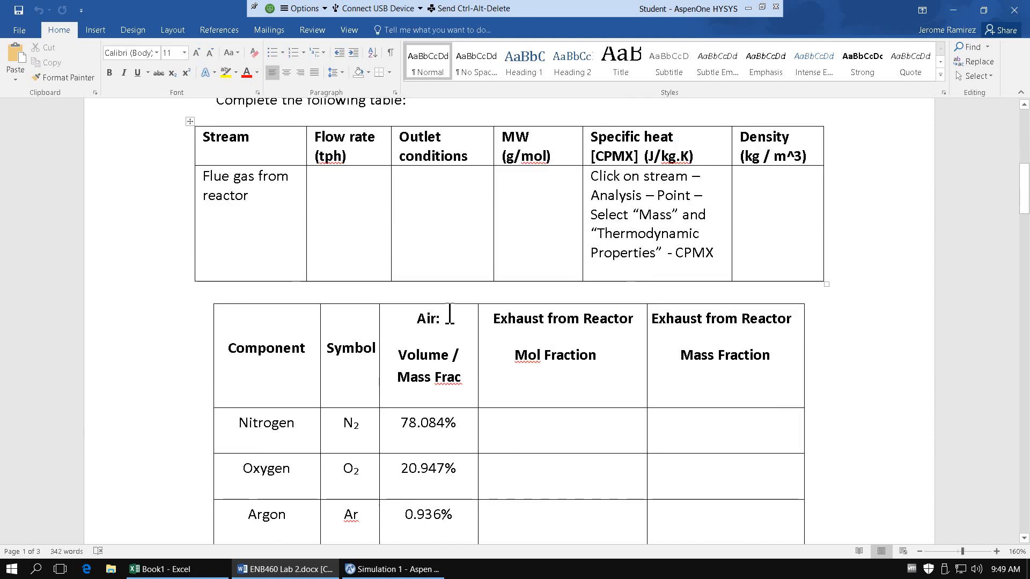
{"action": "left_click", "coordinate": [404, 571]}
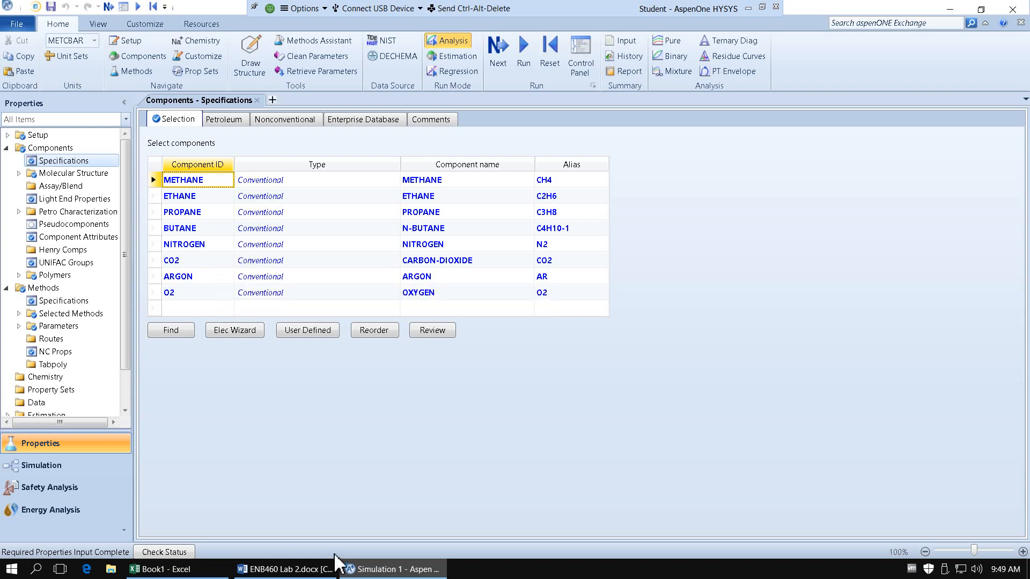
{"action": "left_click", "coordinate": [292, 571]}
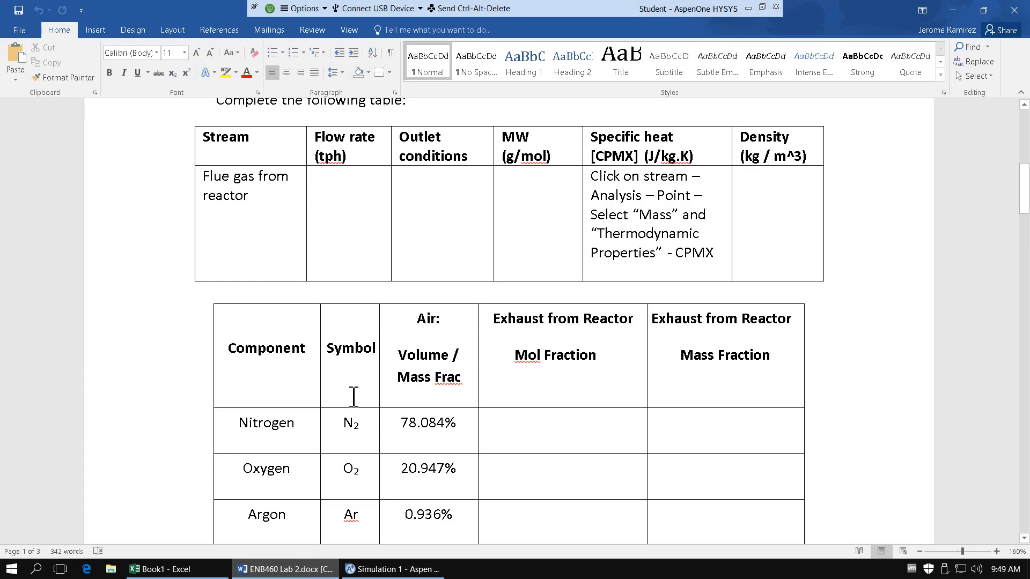
{"action": "scroll", "coordinate": [357, 381], "scroll_direction": "down", "scroll_amount": 2}
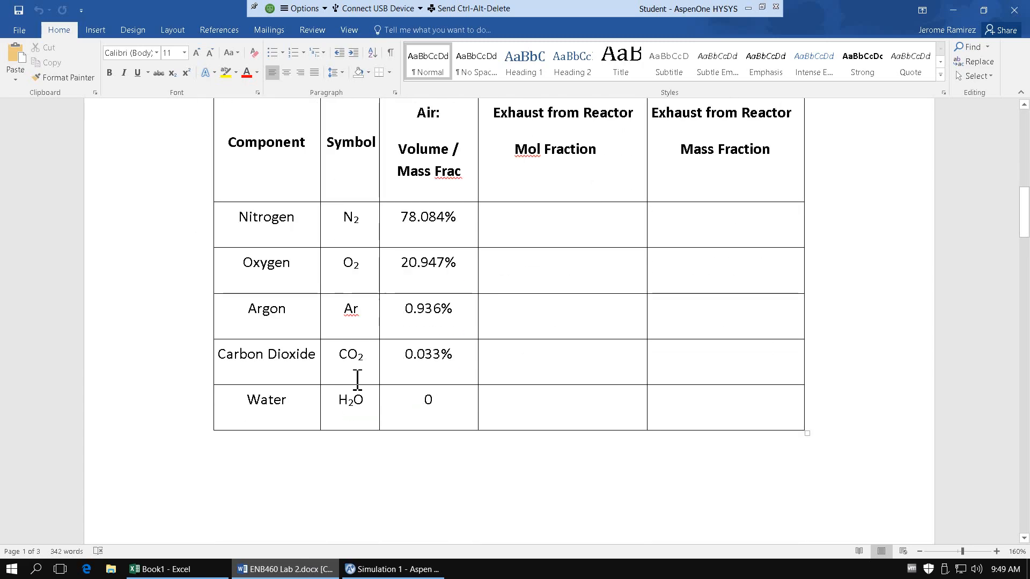
{"action": "scroll", "coordinate": [357, 381], "scroll_direction": "up", "scroll_amount": 1}
{"action": "scroll", "coordinate": [358, 380], "scroll_direction": "down", "scroll_amount": 1}
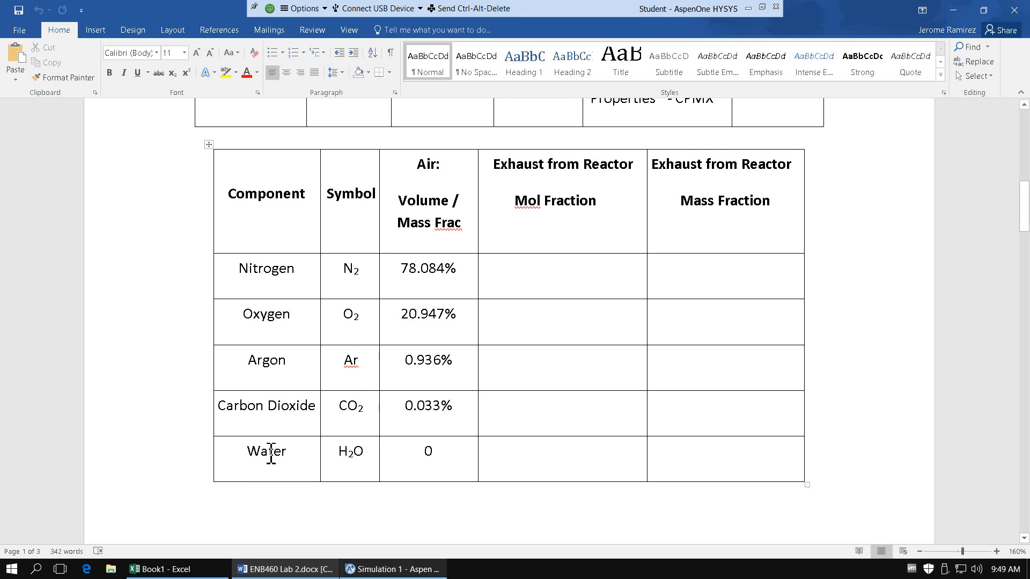
Switch to Aspen Plus, add WATER to the component list, and open the property method specifications.
{"action": "left_click", "coordinate": [404, 573]}
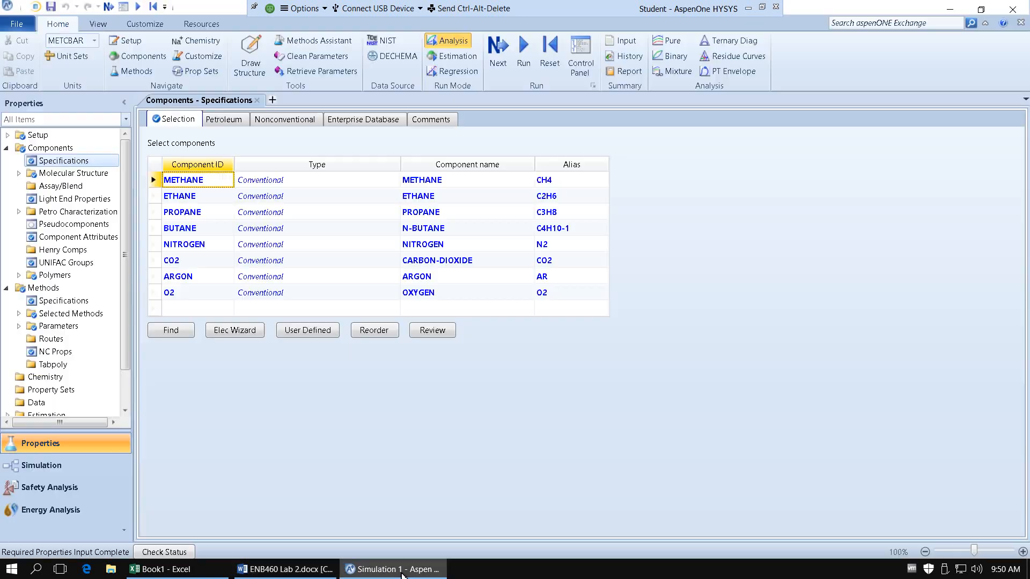
{"action": "left_click", "coordinate": [198, 308]}
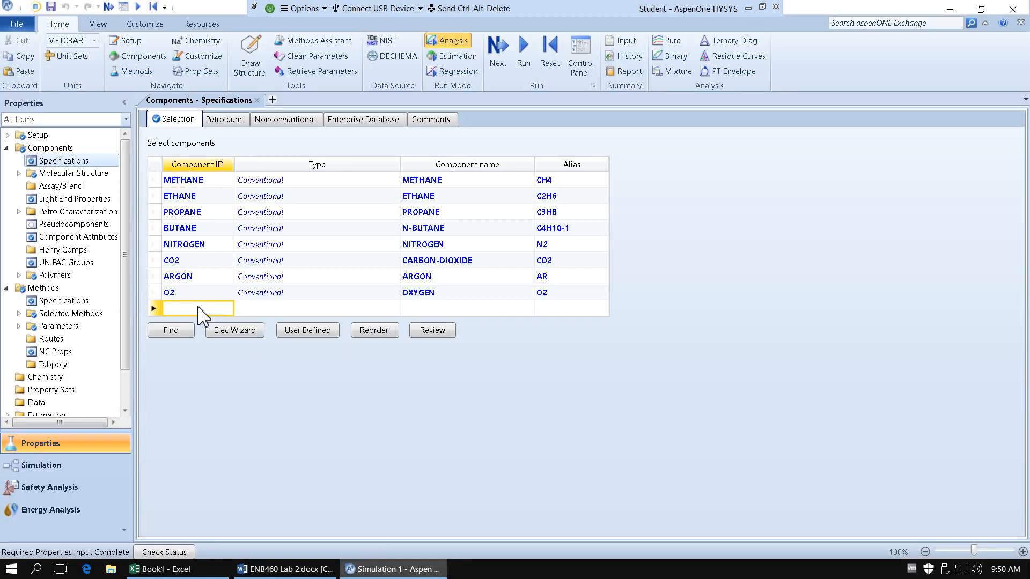
{"action": "type", "text": "WATER"}
{"action": "key", "text": "Return"}
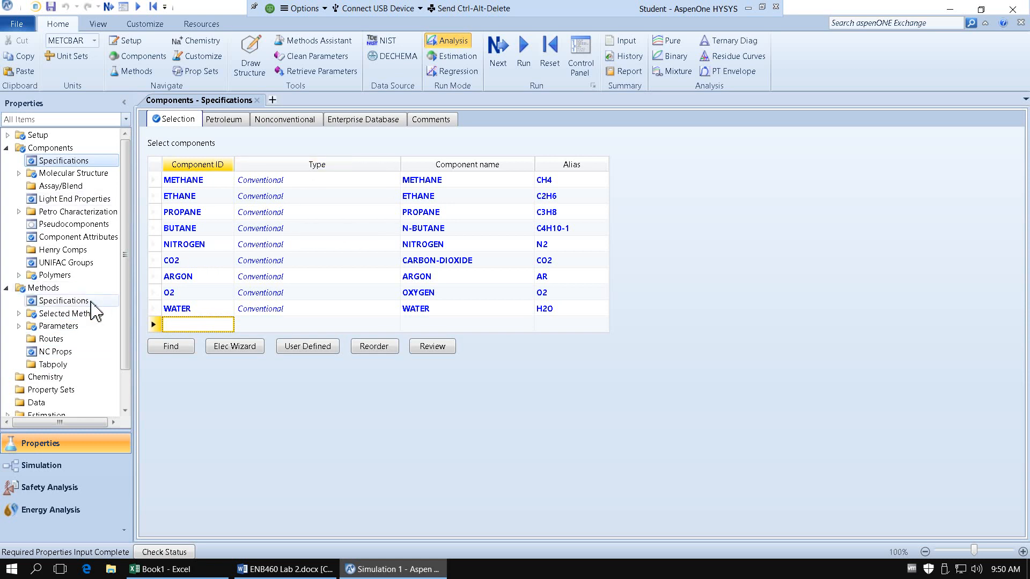
{"action": "left_click", "coordinate": [63, 301]}
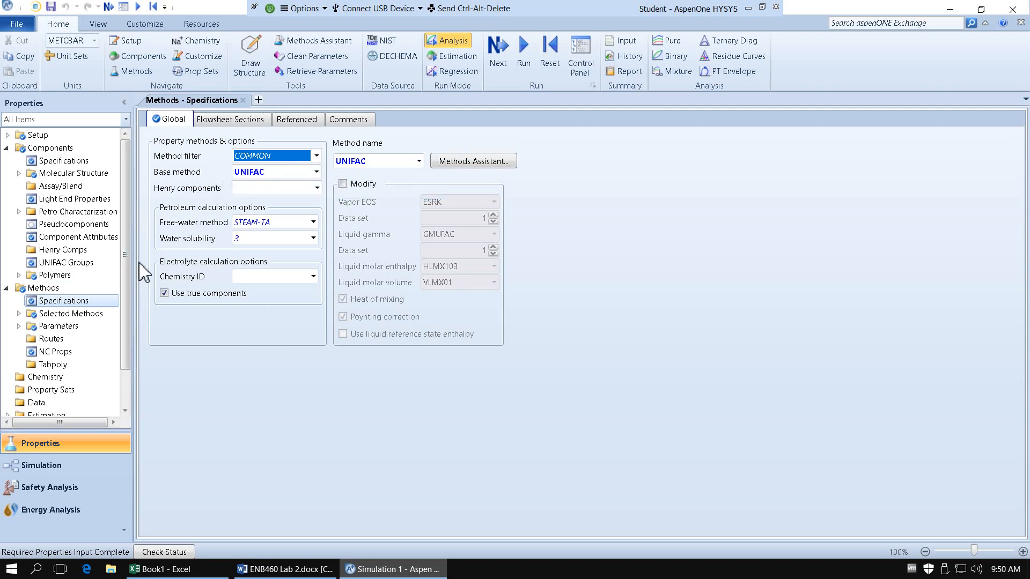
In the simulation environment, place one RStoic reactor block on the main flowsheet and leave insert mode.
{"action": "left_click", "coordinate": [80, 471]}
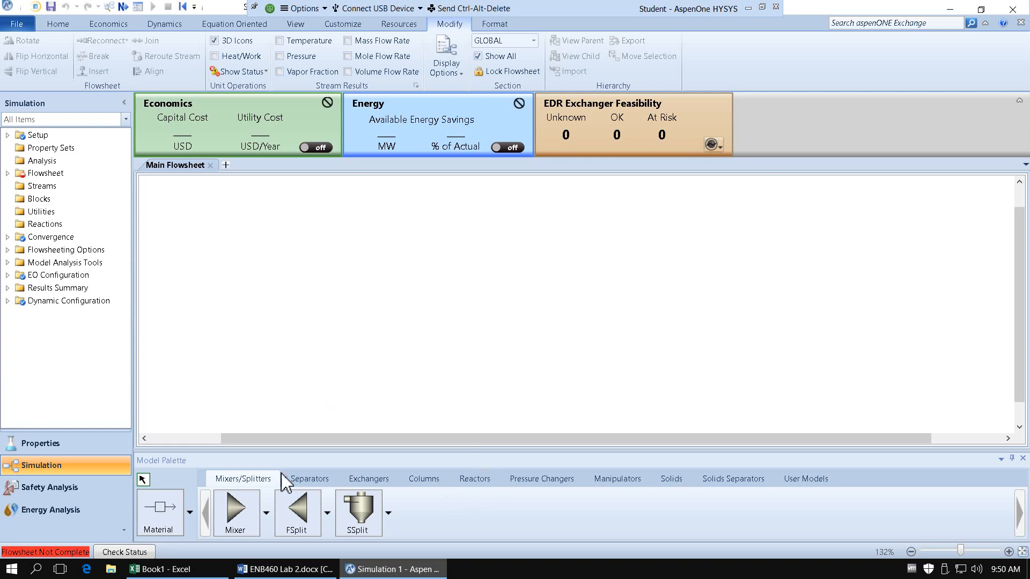
{"action": "left_click", "coordinate": [475, 479]}
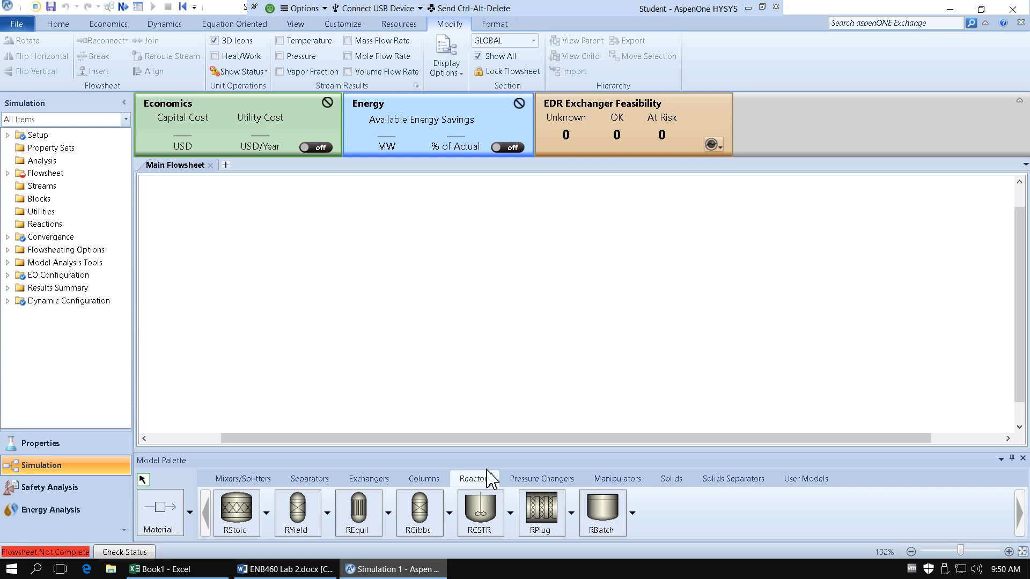
{"action": "left_click", "coordinate": [249, 521]}
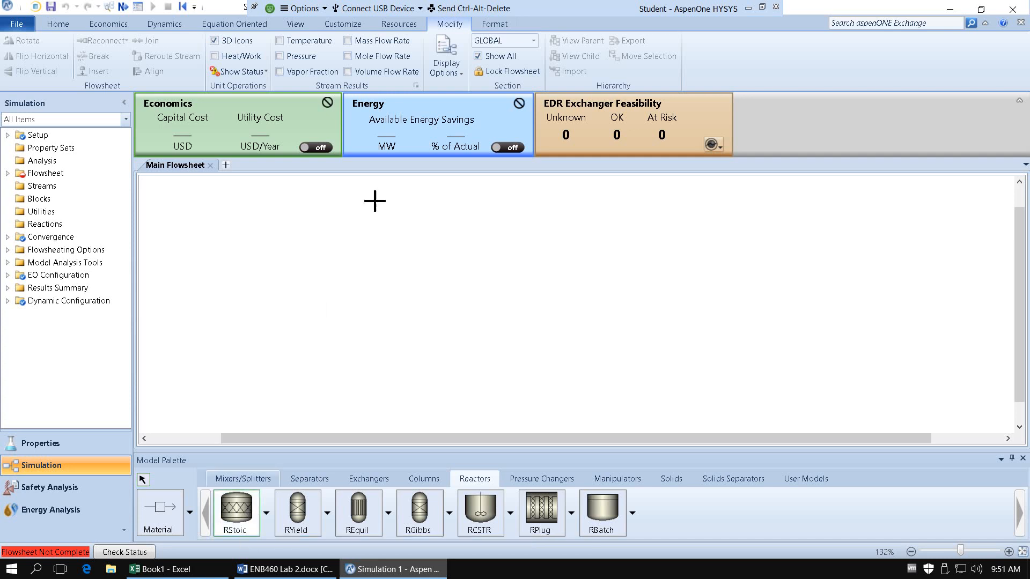
{"action": "left_click", "coordinate": [371, 280]}
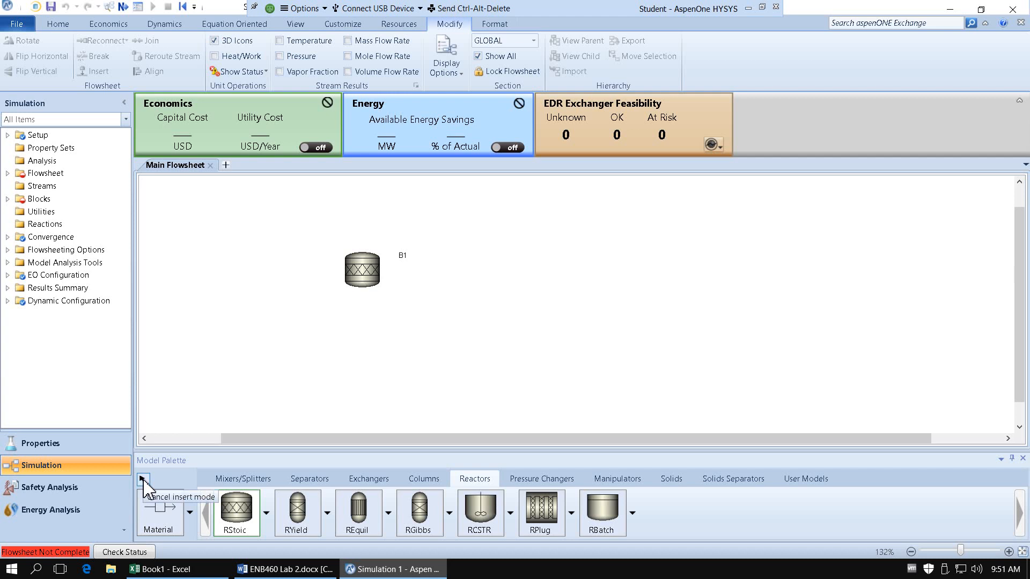
{"action": "left_click", "coordinate": [163, 516]}
Enlarge the RStoic reactor icon on the flowsheet to more than twice its size.
{"action": "left_click", "coordinate": [374, 272]}
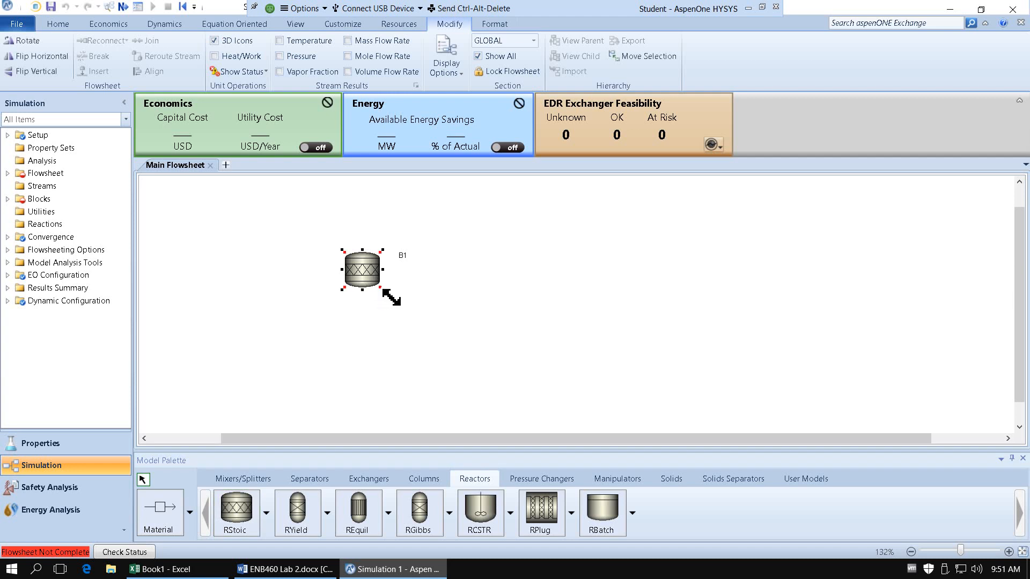
{"action": "left_click_drag", "start_coordinate": [383, 291], "coordinate": [408, 335]}
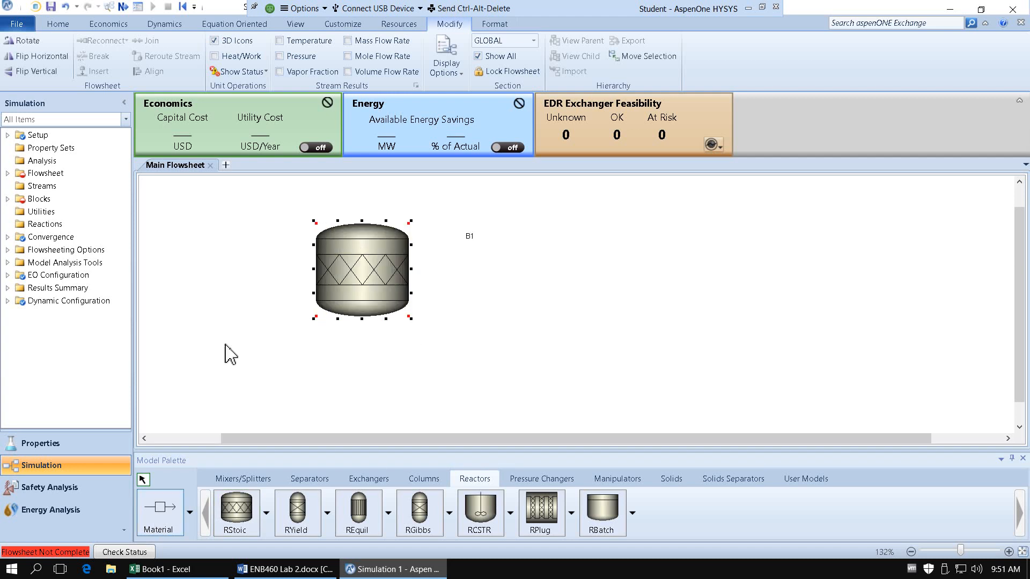
{"action": "left_click", "coordinate": [228, 324]}
Connect a material feed stream to the reactor's inlet and a material product stream to its outlet.
{"action": "left_click", "coordinate": [165, 516]}
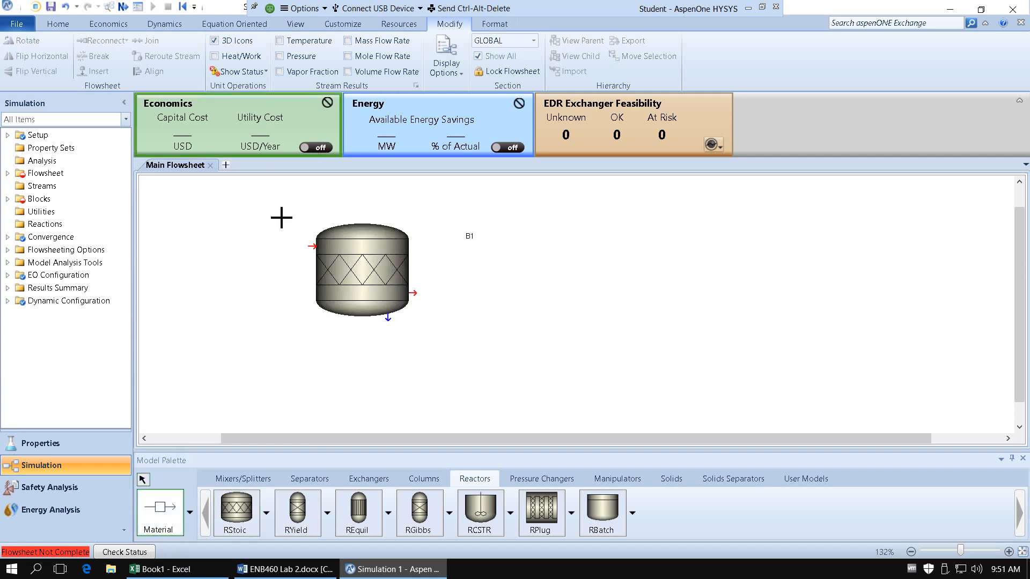
{"action": "left_click", "coordinate": [210, 247]}
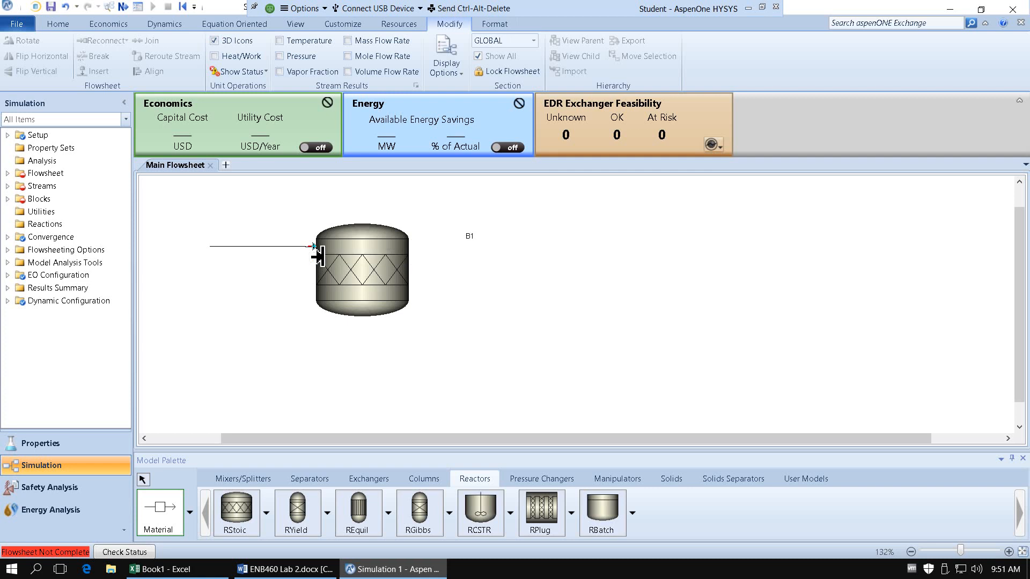
{"action": "left_click", "coordinate": [316, 251]}
{"action": "left_click", "coordinate": [421, 294]}
{"action": "left_click", "coordinate": [494, 293]}
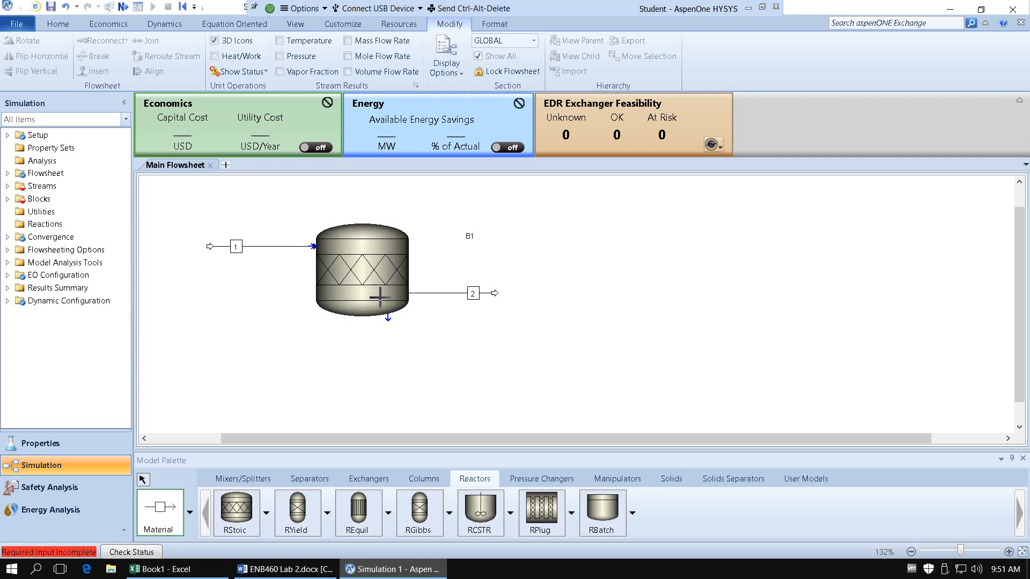
{"action": "left_click", "coordinate": [143, 479]}
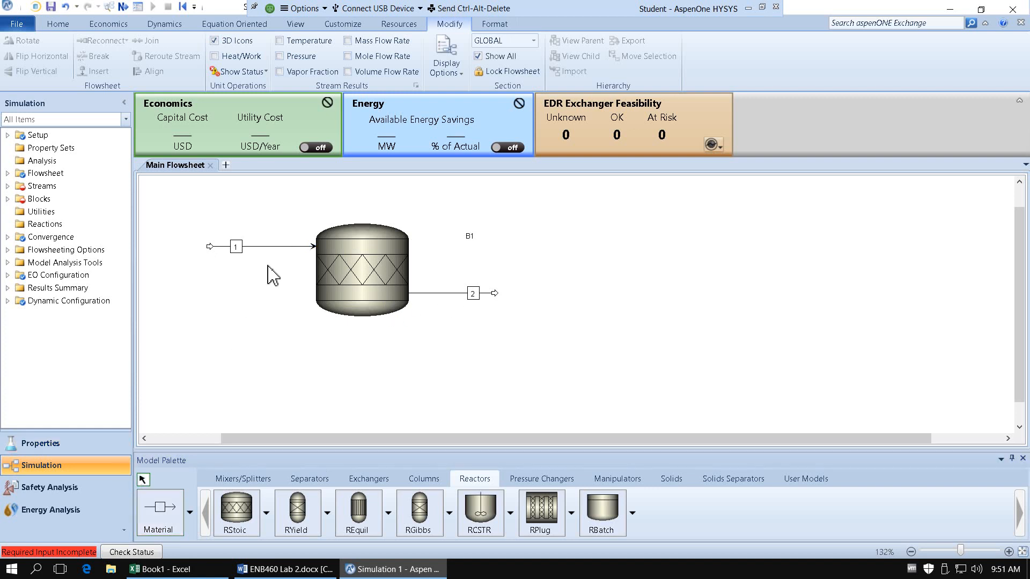
Rename the reactor's feed stream NATGAS and its product stream FLUE.
{"action": "double_click", "coordinate": [237, 250]}
{"action": "type", "text": "NA"}
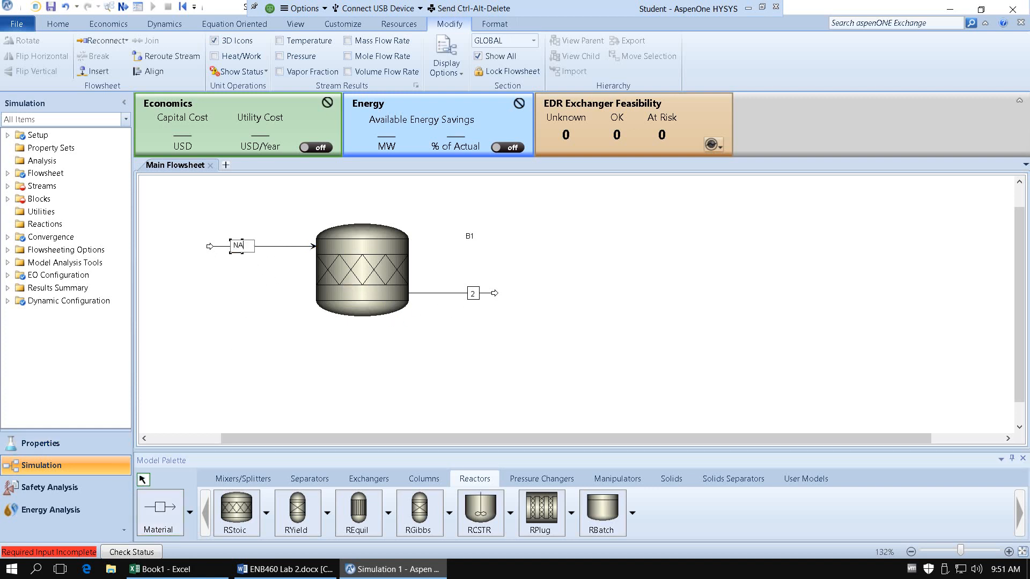
{"action": "type", "text": "TA"}
{"action": "type", "text": "GAS"}
{"action": "key", "text": "Return"}
{"action": "double_click", "coordinate": [476, 295]}
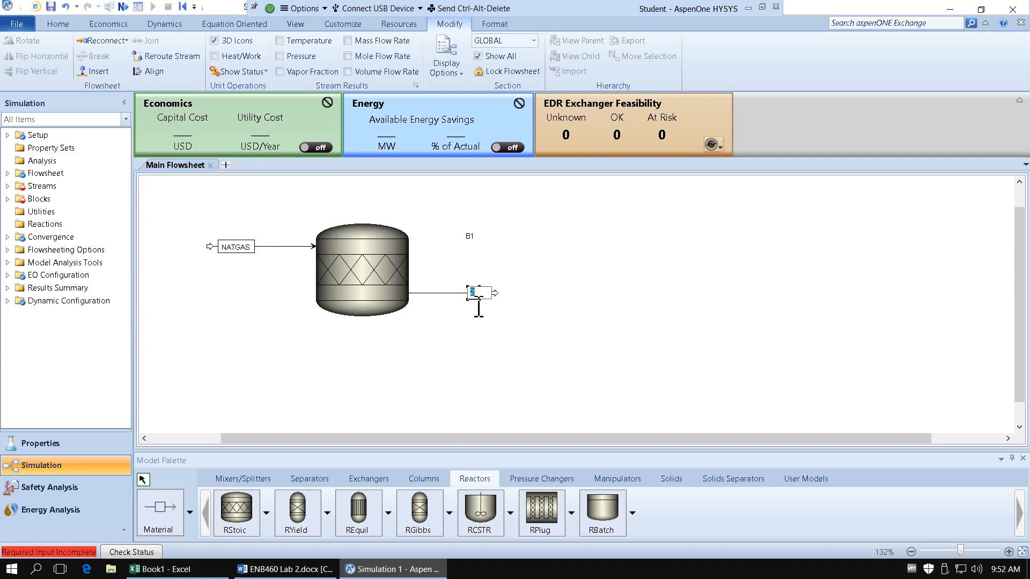
{"action": "type", "text": "FLUE"}
{"action": "key", "text": "Return"}
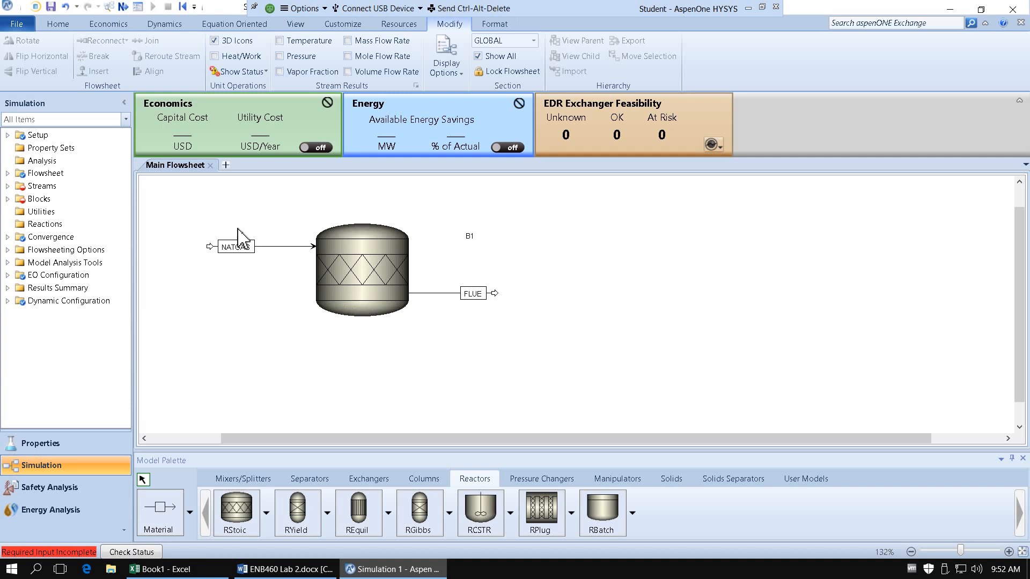
Open the NATGAS stream's input specifications and set its temperature to 21 C and pressure to 1 bar.
{"action": "right_click", "coordinate": [276, 246]}
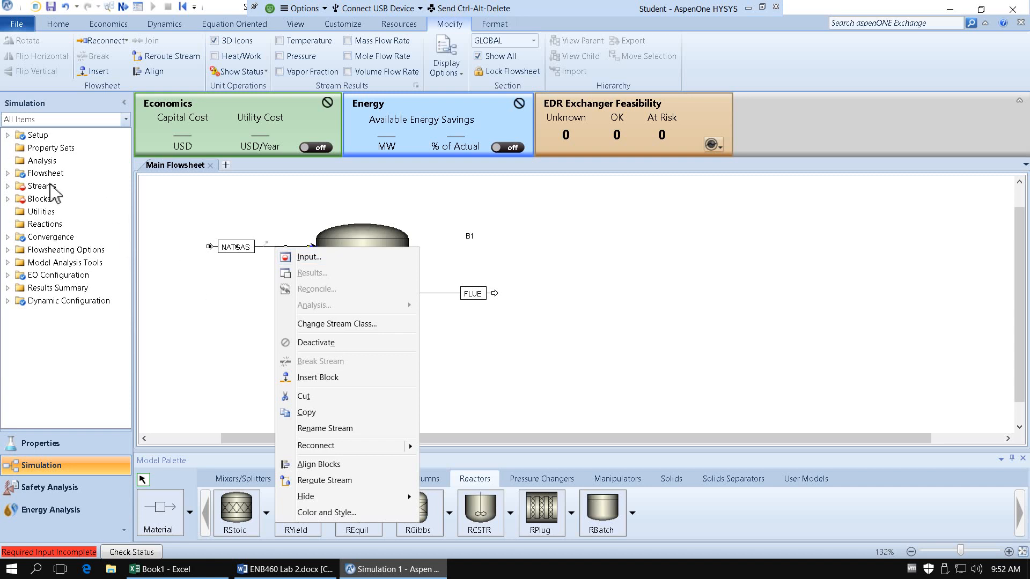
{"action": "left_click", "coordinate": [7, 187]}
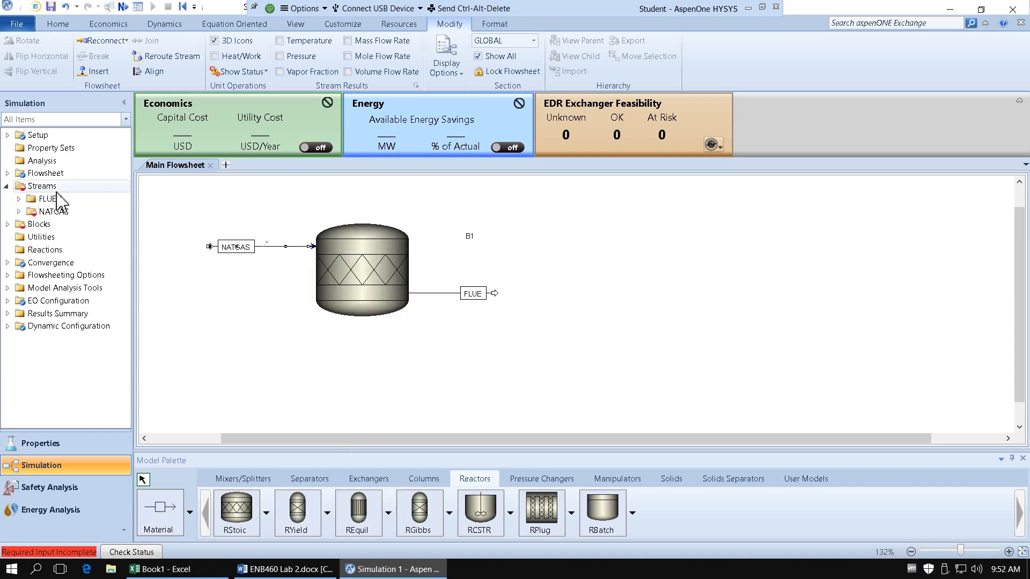
{"action": "left_click", "coordinate": [19, 212]}
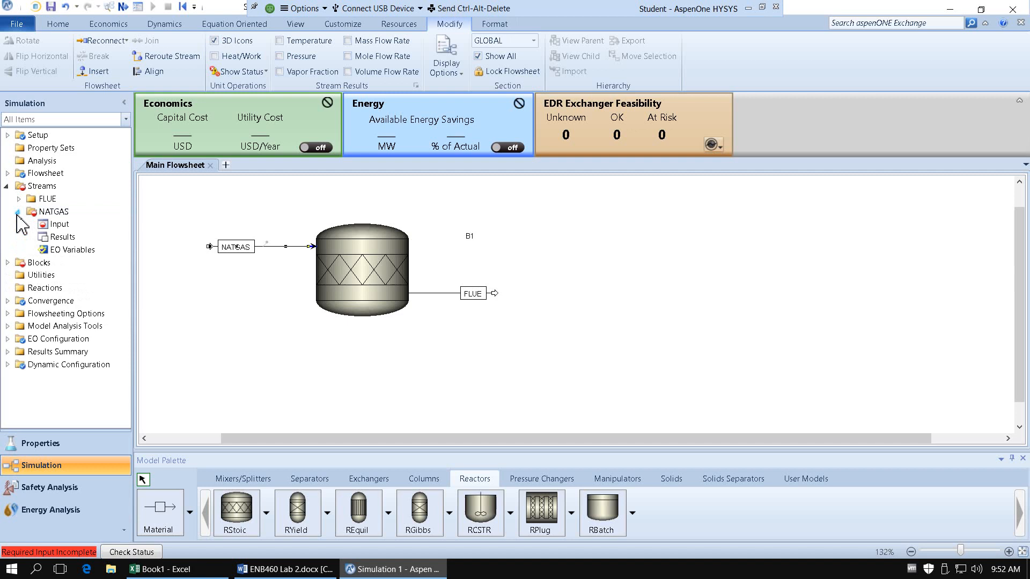
{"action": "double_click", "coordinate": [63, 224]}
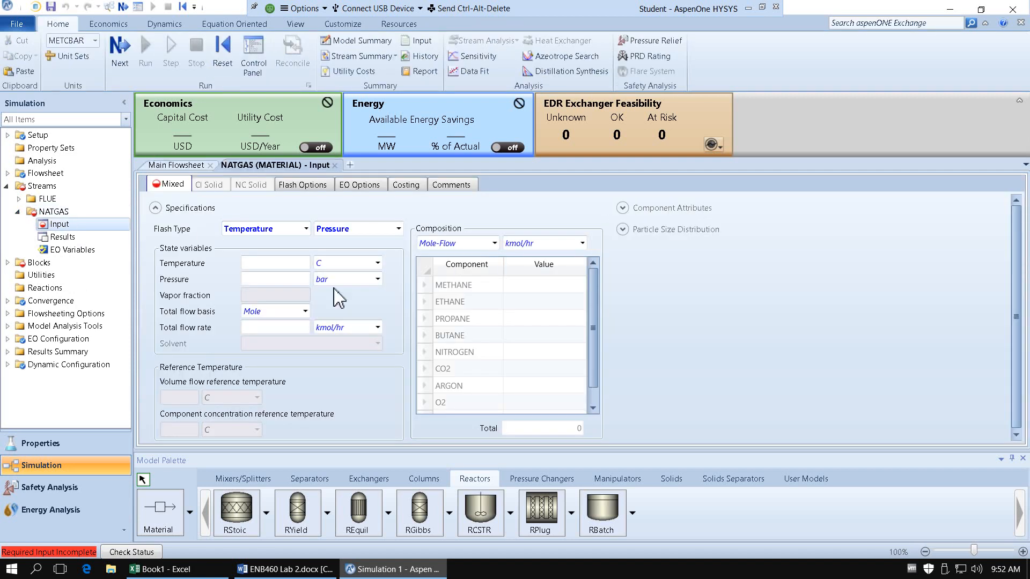
{"action": "left_click", "coordinate": [283, 263]}
{"action": "type", "text": "21"}
{"action": "key", "text": "Return"}
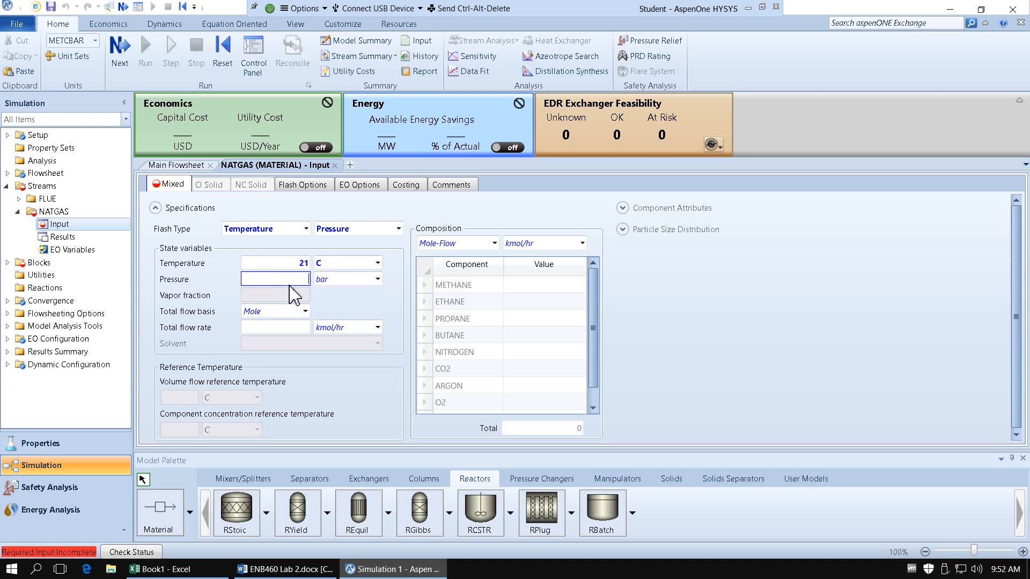
{"action": "type", "text": "1"}
{"action": "key", "text": "Return"}
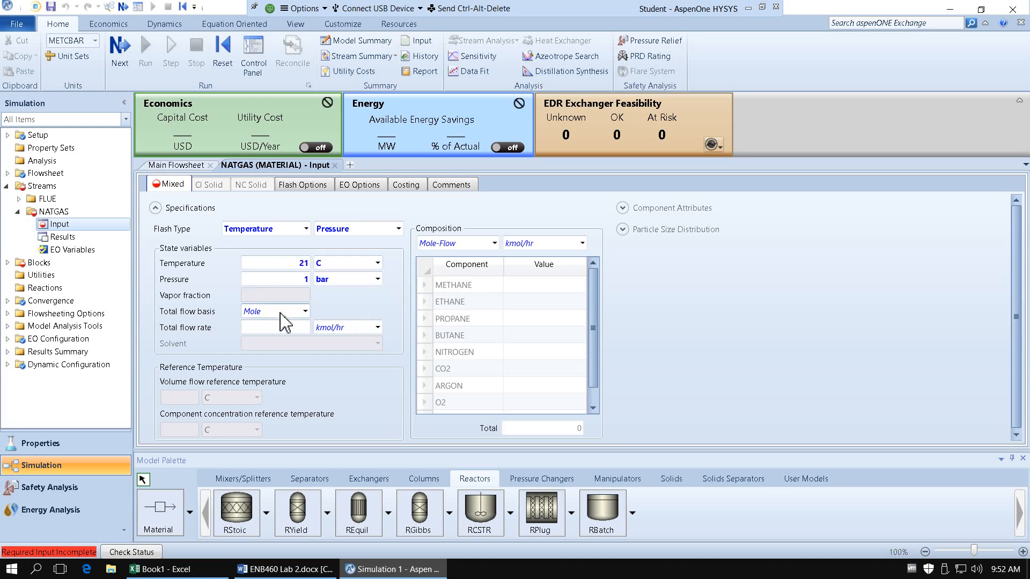
Set the NATGAS total flow basis to Mass and its total flow rate to 100 tonne/hr.
{"action": "left_click", "coordinate": [304, 311]}
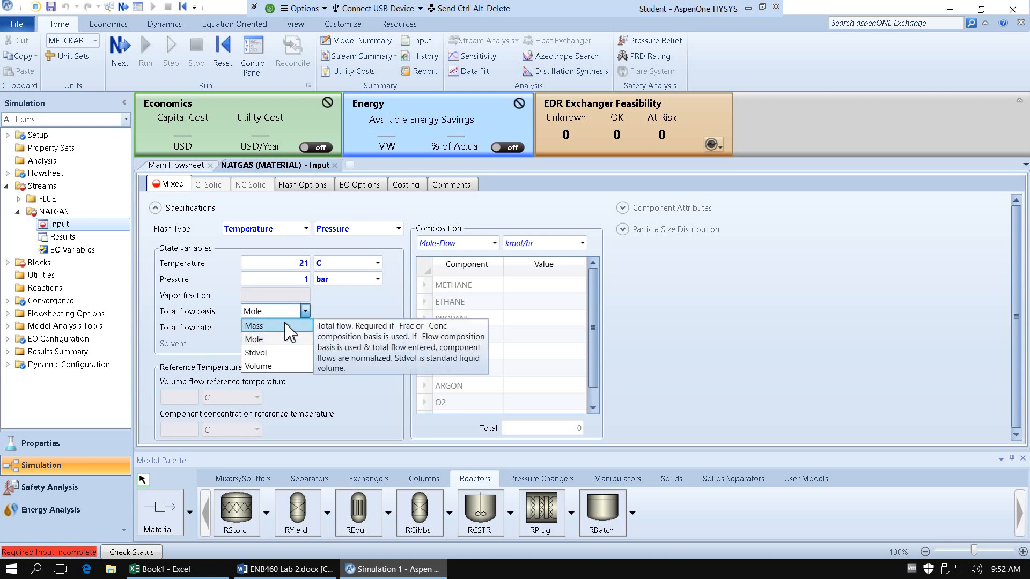
{"action": "left_click", "coordinate": [288, 325]}
{"action": "left_click", "coordinate": [283, 329]}
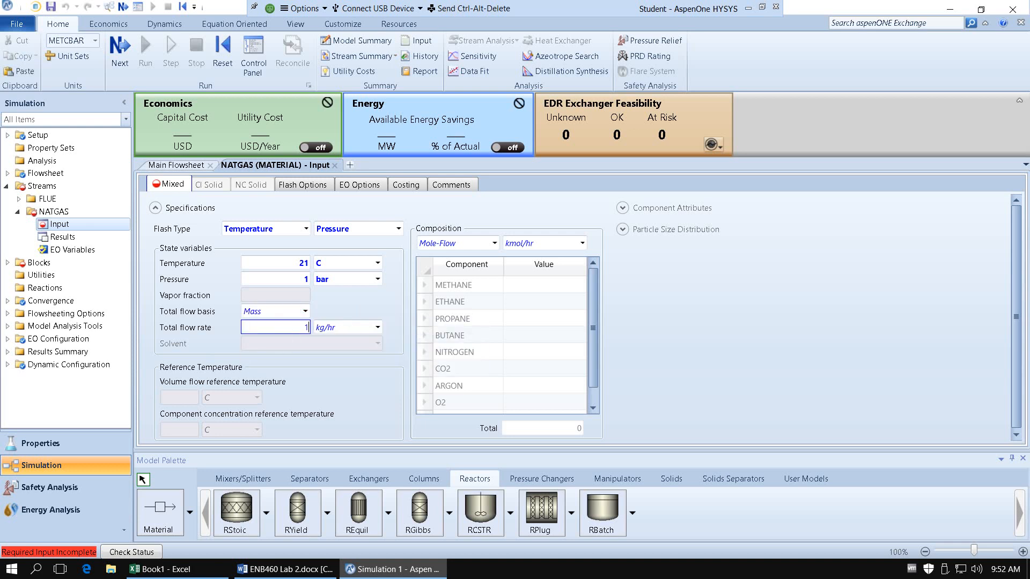
{"action": "left_click", "coordinate": [378, 327]}
{"action": "scroll", "coordinate": [369, 456], "scroll_direction": "down", "scroll_amount": 6}
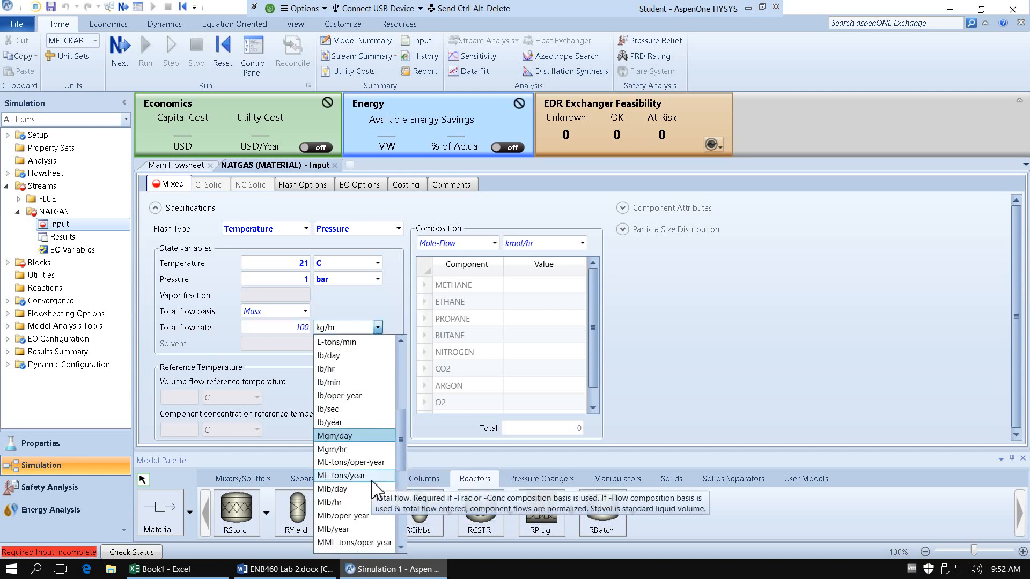
{"action": "scroll", "coordinate": [375, 490], "scroll_direction": "down", "scroll_amount": 2}
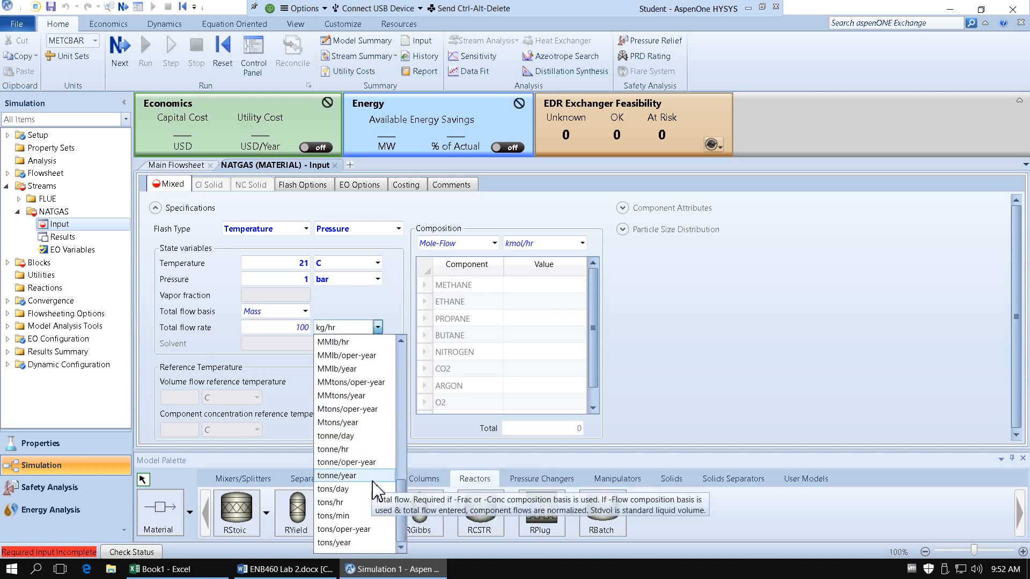
{"action": "left_click", "coordinate": [375, 454]}
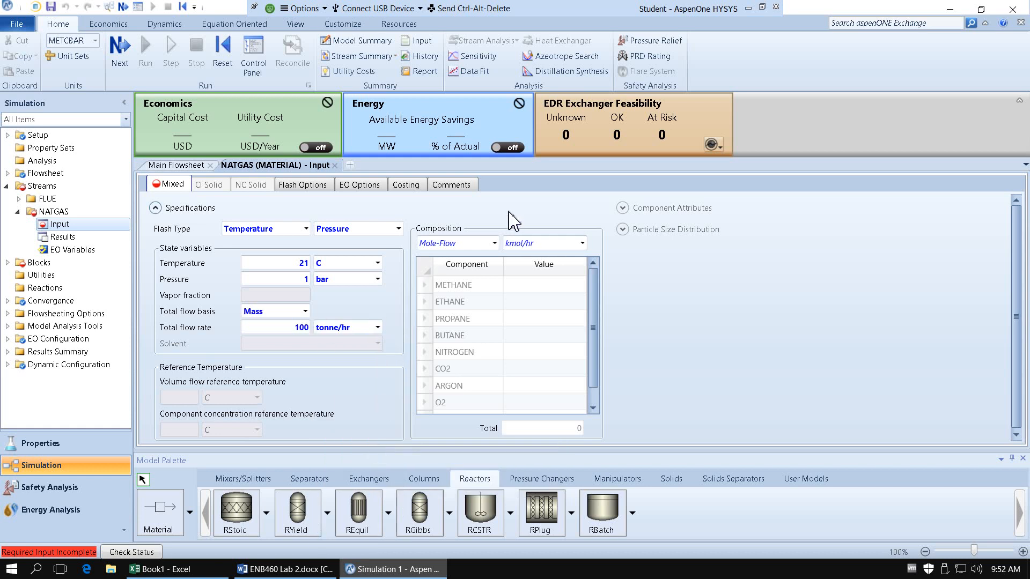
Set the NATGAS composition basis to Mole-Frac and enter methane 0.95, ethane 0.032 and propane 0.002.
{"action": "left_click", "coordinate": [493, 243]}
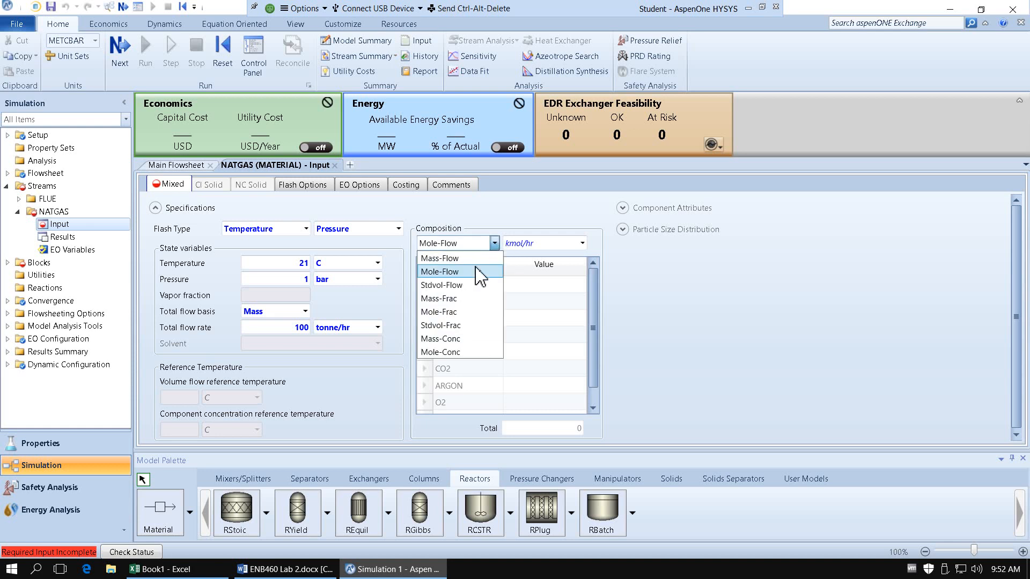
{"action": "left_click", "coordinate": [460, 314]}
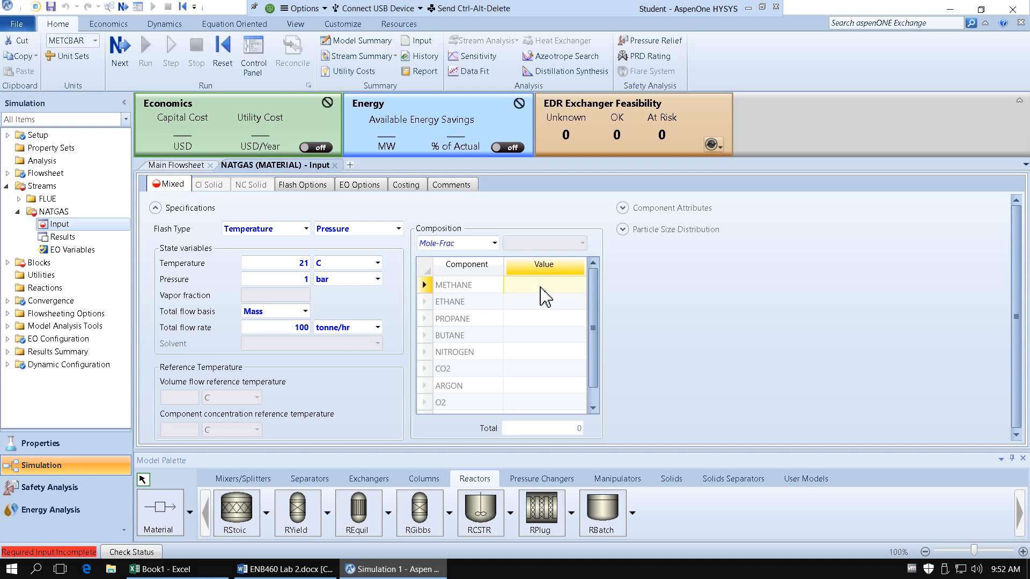
{"action": "left_click", "coordinate": [539, 288]}
{"action": "type", "text": ".95"}
{"action": "key", "text": "Return"}
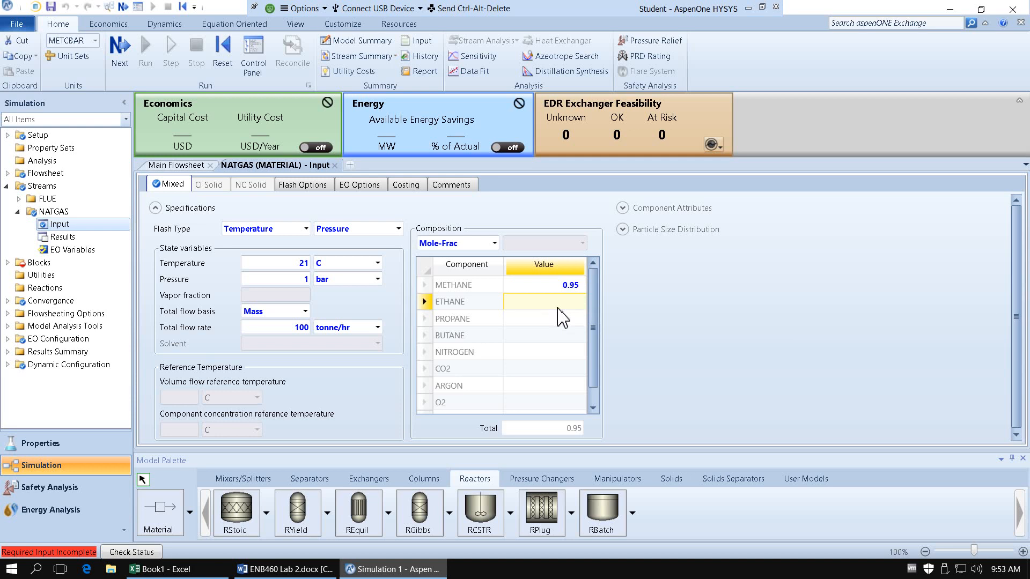
{"action": "type", "text": ".032"}
{"action": "key", "text": "Return"}
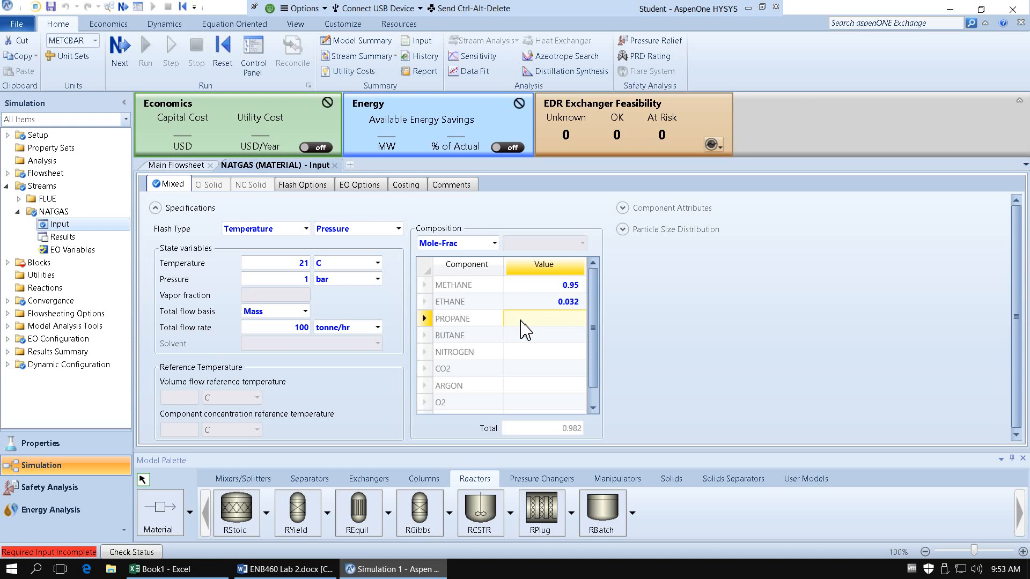
{"action": "type", "text": ".002"}
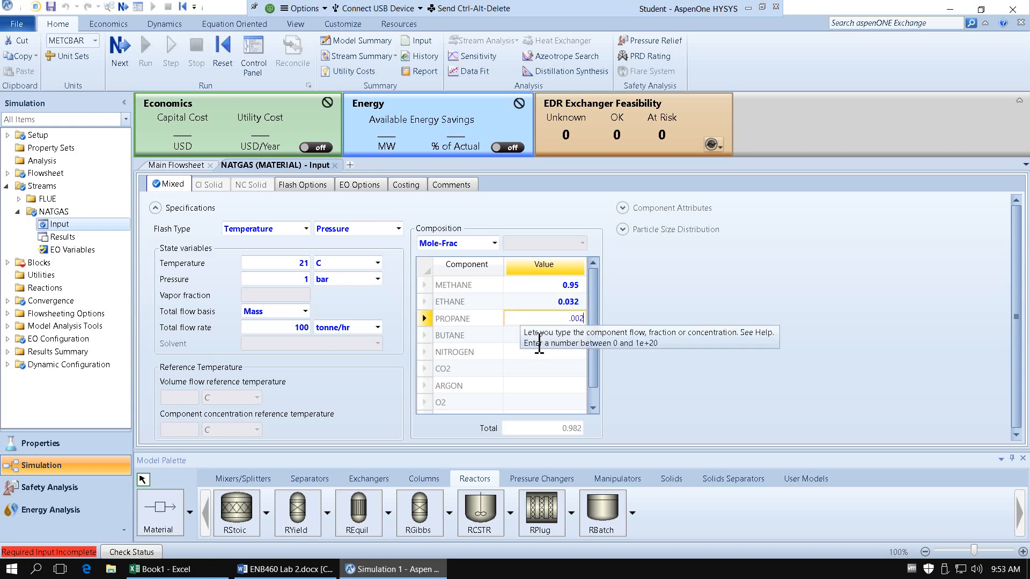
{"action": "key", "text": "Return"}
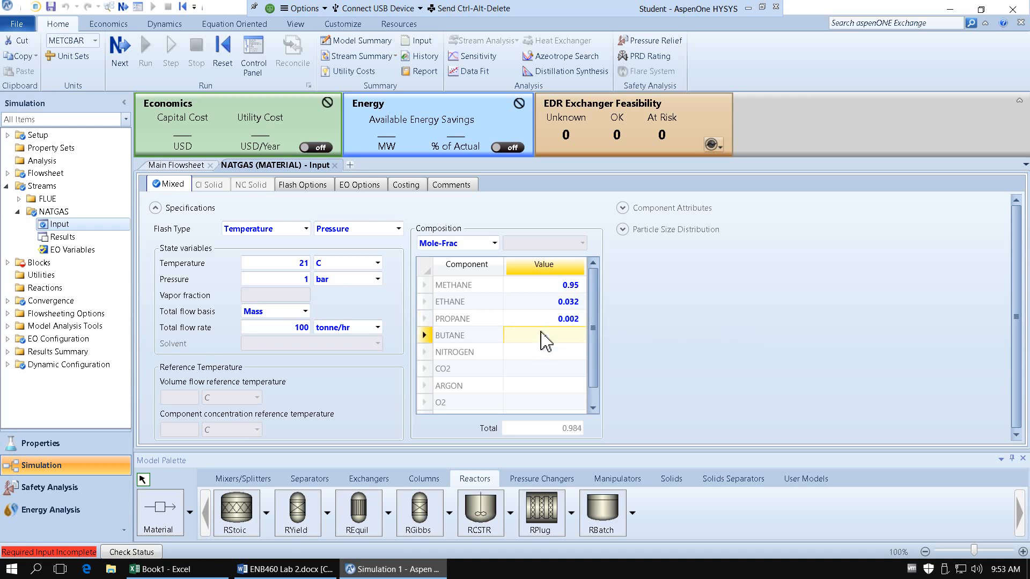
Enter the remaining NATGAS mole fractions: butane 0.0008, nitrogen 0.01 and CO2 0.0052.
{"action": "left_click", "coordinate": [545, 341]}
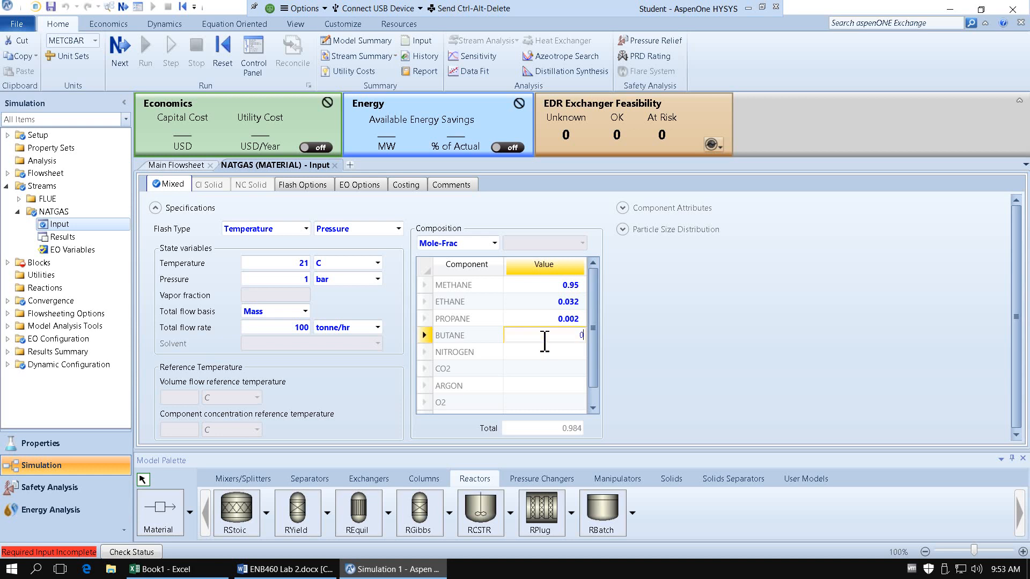
{"action": "type", "text": "0.0008"}
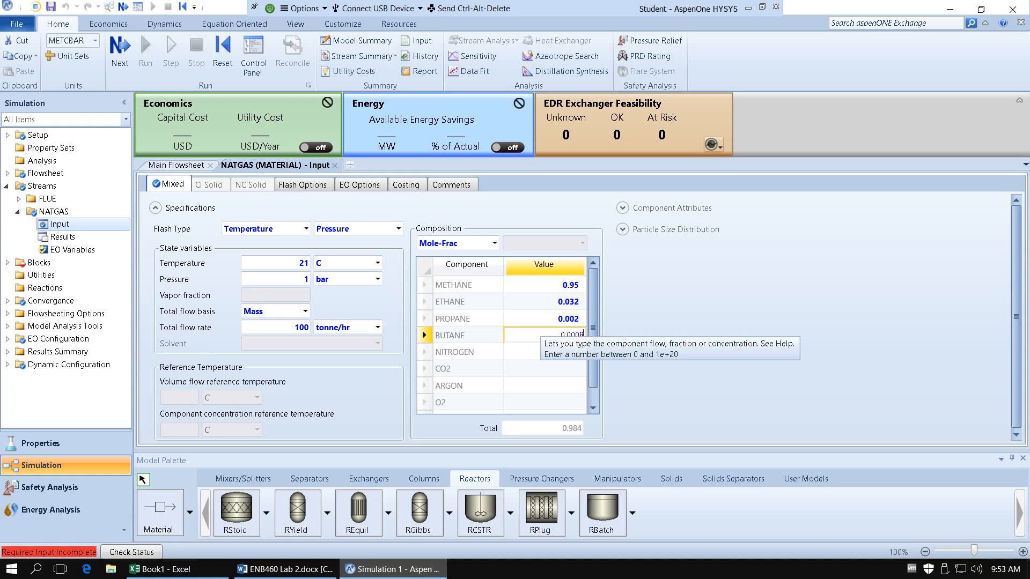
{"action": "left_click", "coordinate": [536, 356]}
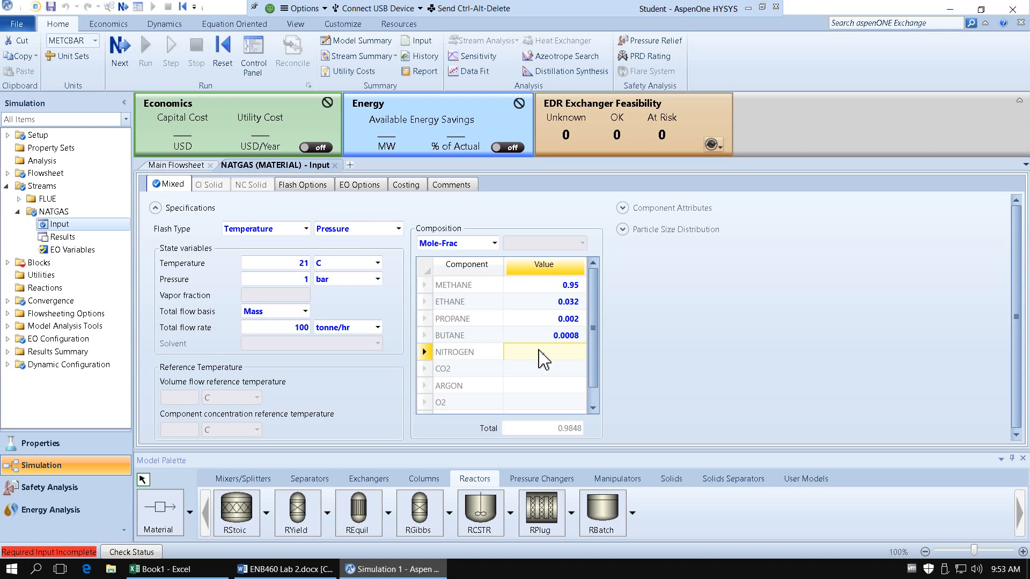
{"action": "type", "text": ".01"}
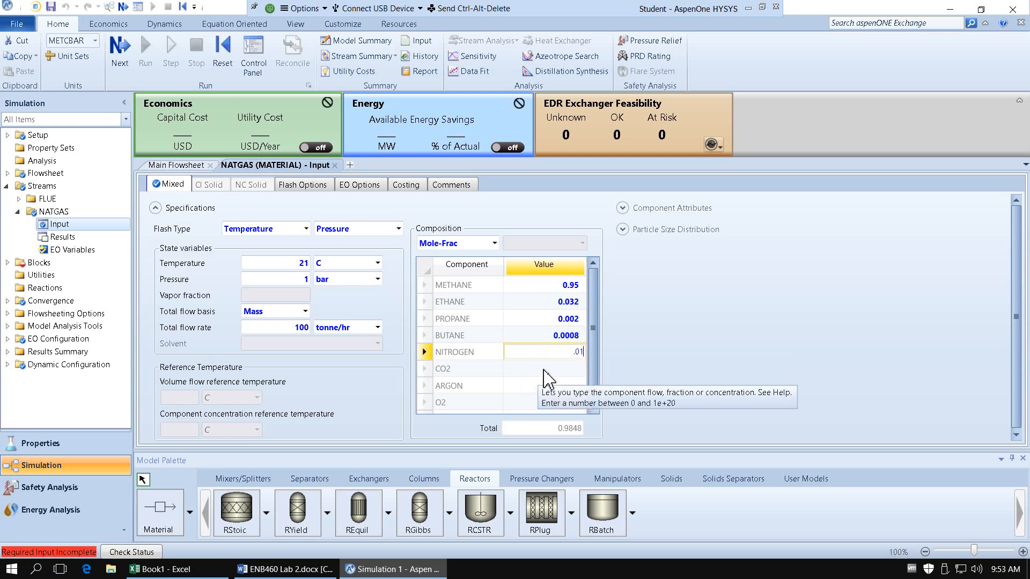
{"action": "left_click", "coordinate": [544, 370]}
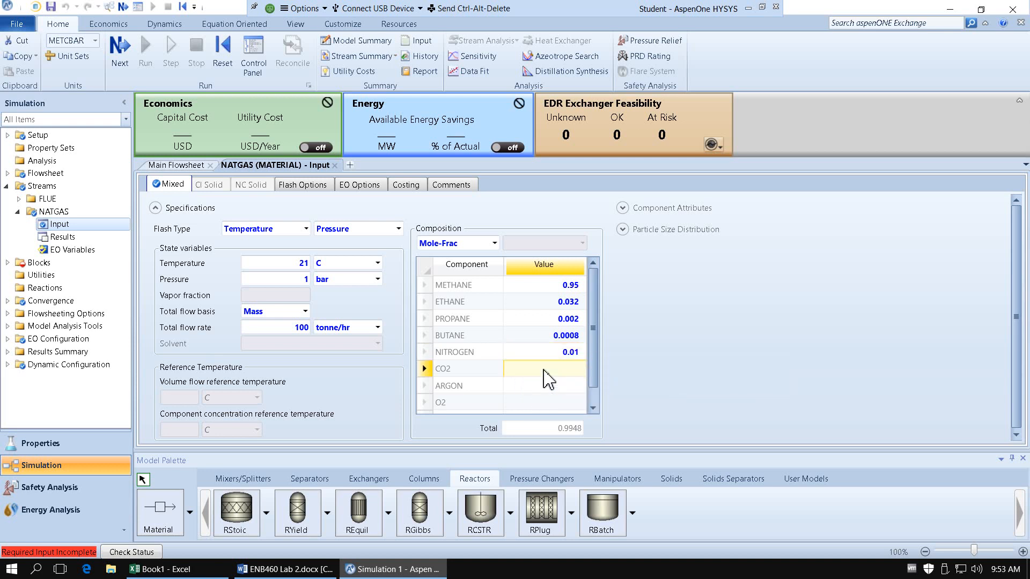
{"action": "left_click", "coordinate": [544, 370]}
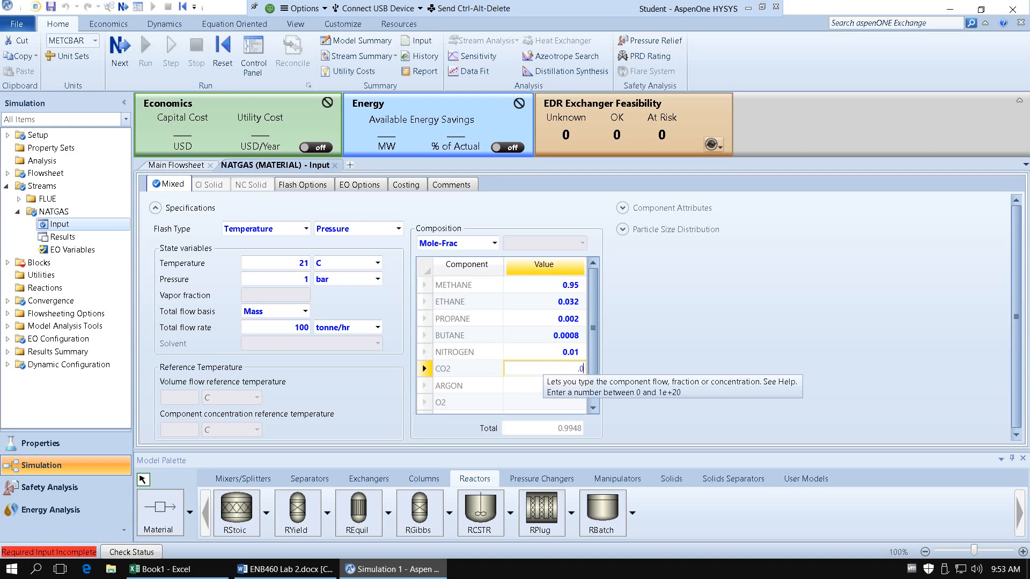
{"action": "type", "text": ".0052"}
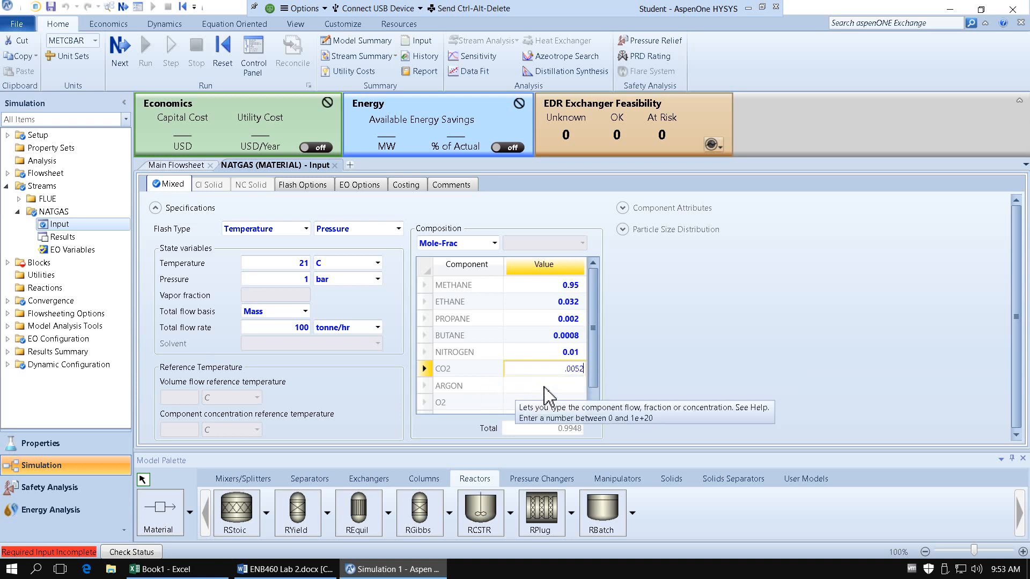
{"action": "key", "text": "Return"}
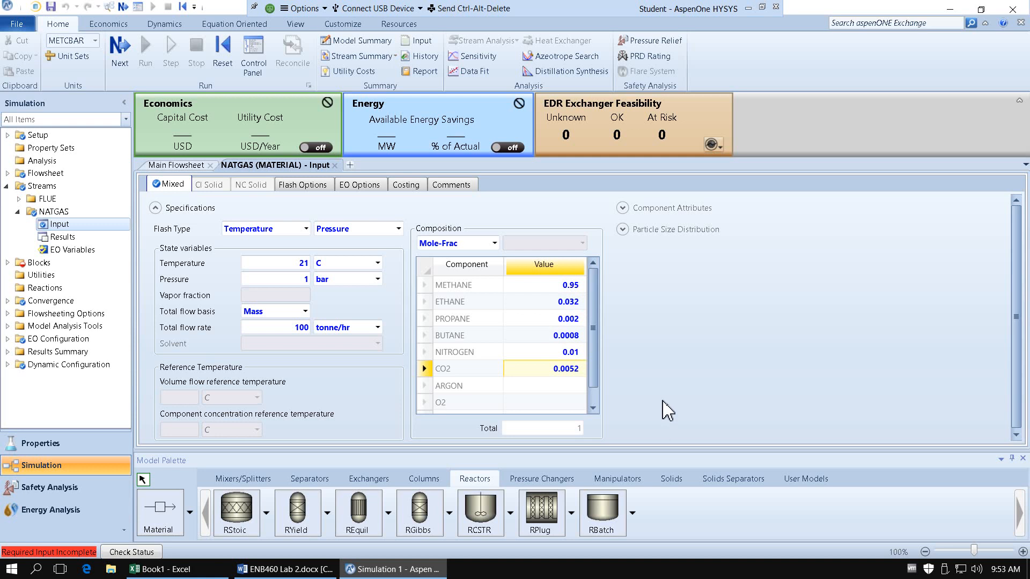
{"action": "scroll", "coordinate": [663, 401], "scroll_direction": "down", "scroll_amount": 1}
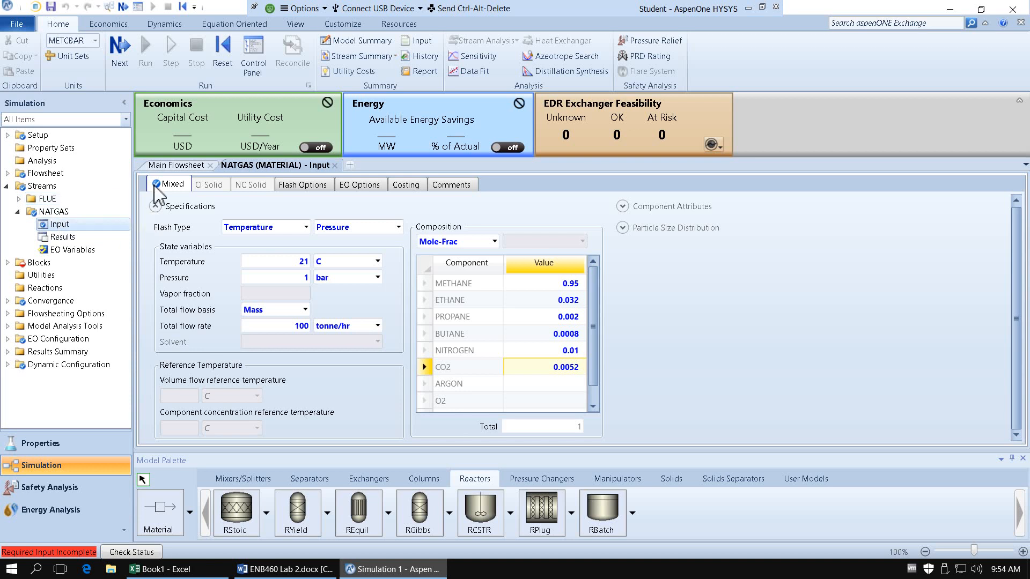
Return to the main flowsheet and advance to the next required input, the setup of RStoic block B1.
{"action": "left_click", "coordinate": [171, 162]}
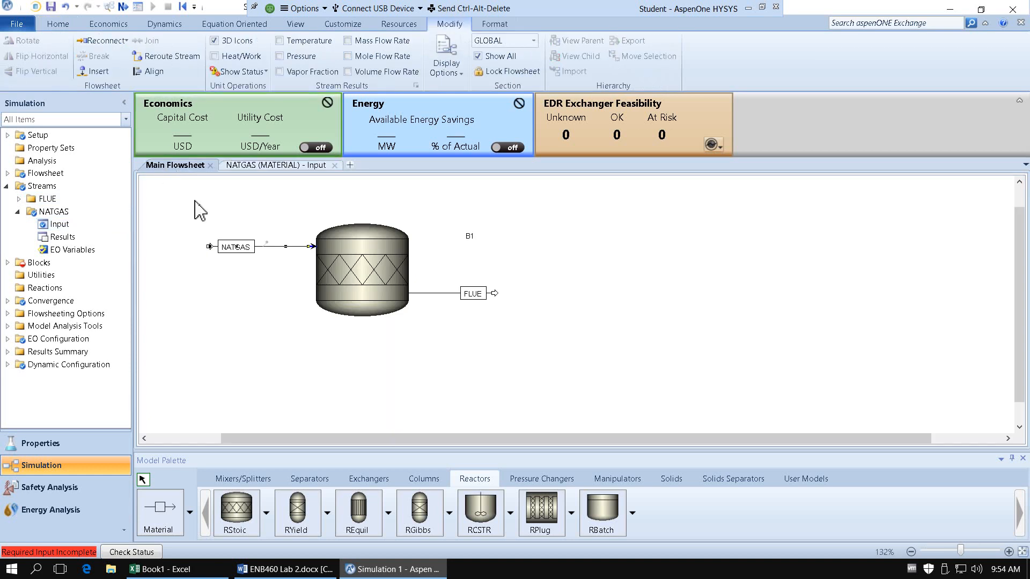
{"action": "left_click", "coordinate": [260, 226]}
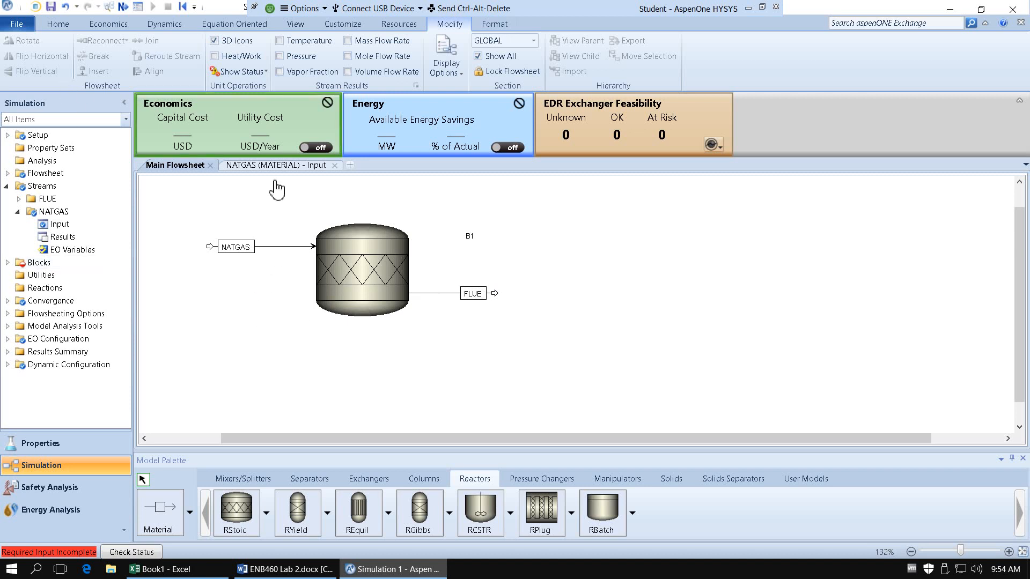
{"action": "left_click", "coordinate": [58, 24]}
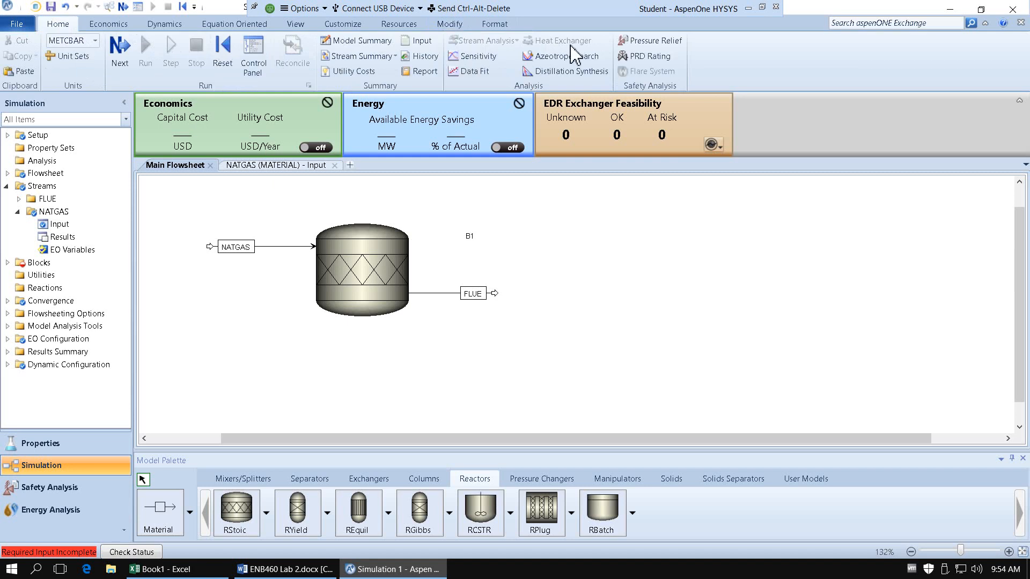
{"action": "left_click", "coordinate": [129, 62]}
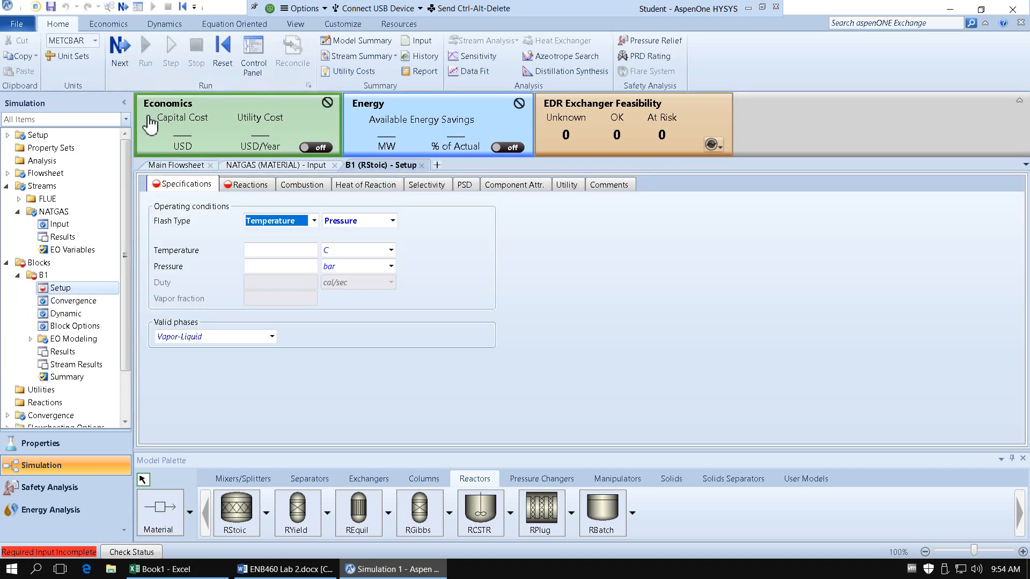
{"action": "left_click", "coordinate": [633, 270]}
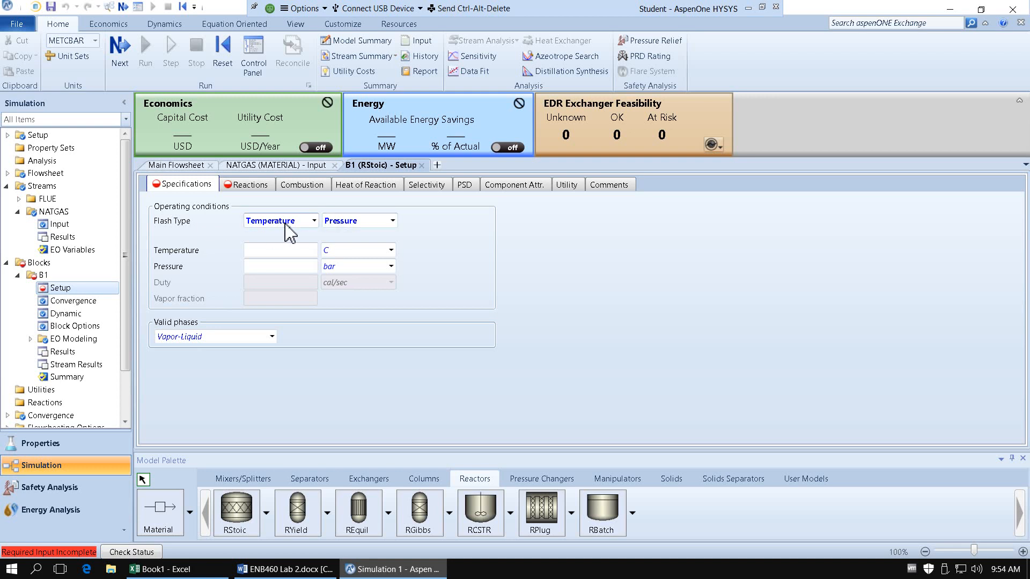
Set the B1 reactor's flash type to Pressure and Duty.
{"action": "left_click", "coordinate": [313, 224]}
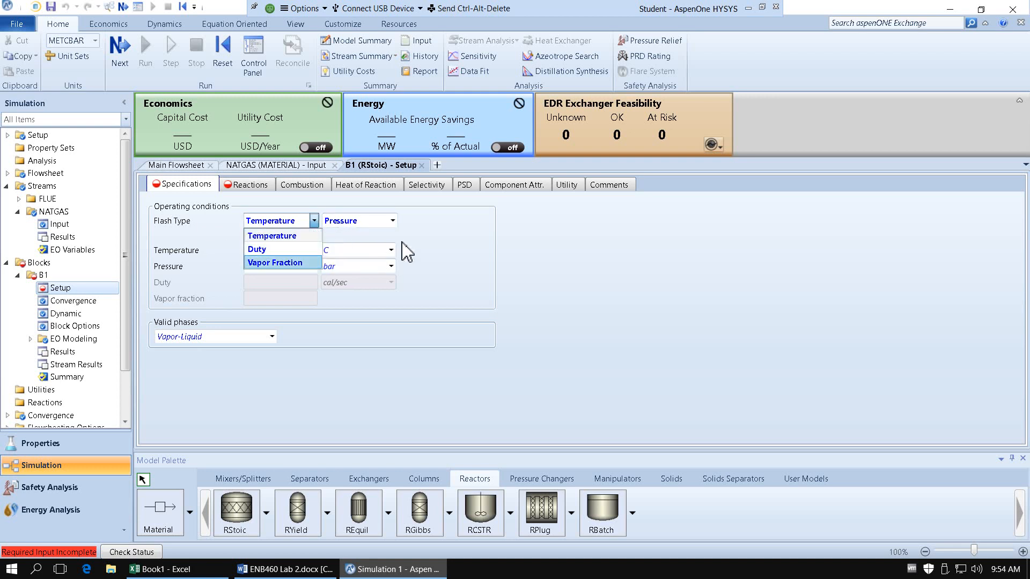
{"action": "left_click", "coordinate": [393, 222]}
{"action": "left_click", "coordinate": [394, 221]}
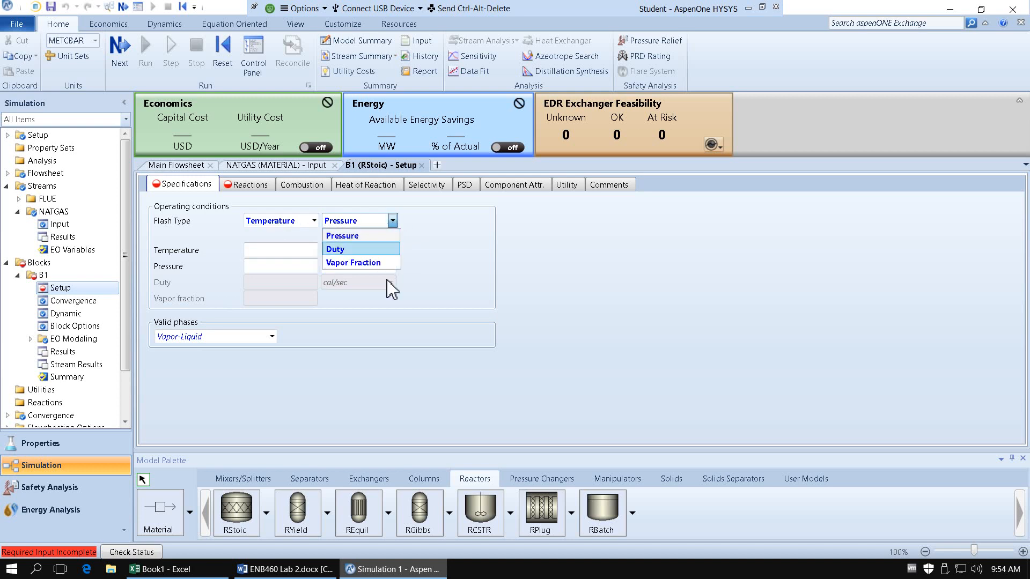
{"action": "left_click", "coordinate": [393, 221]}
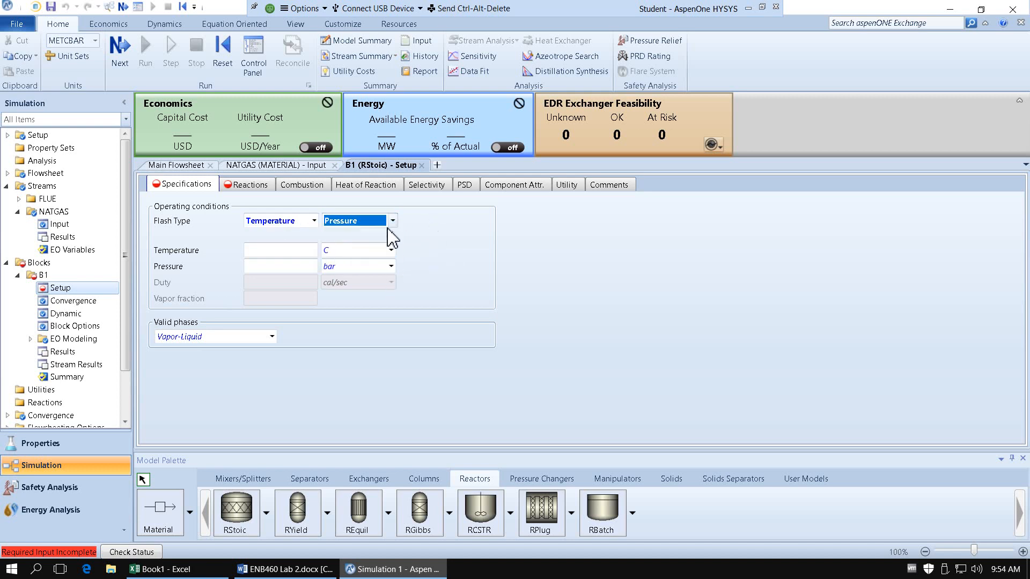
{"action": "left_click", "coordinate": [315, 221]}
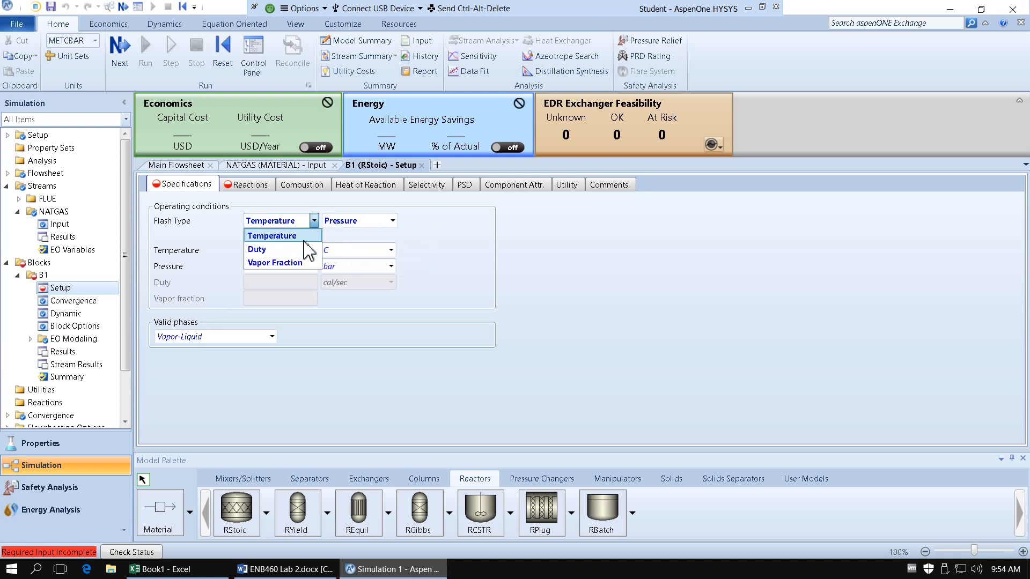
{"action": "left_click", "coordinate": [309, 251]}
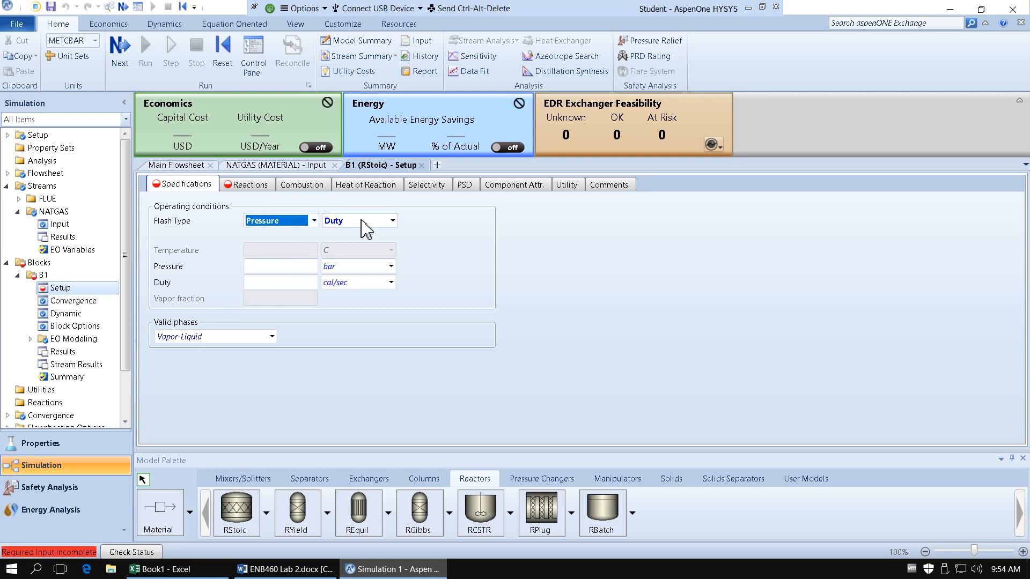
Specify the B1 reactor's pressure as 1.5 bar and its duty as 0 Watt.
{"action": "left_click", "coordinate": [287, 268]}
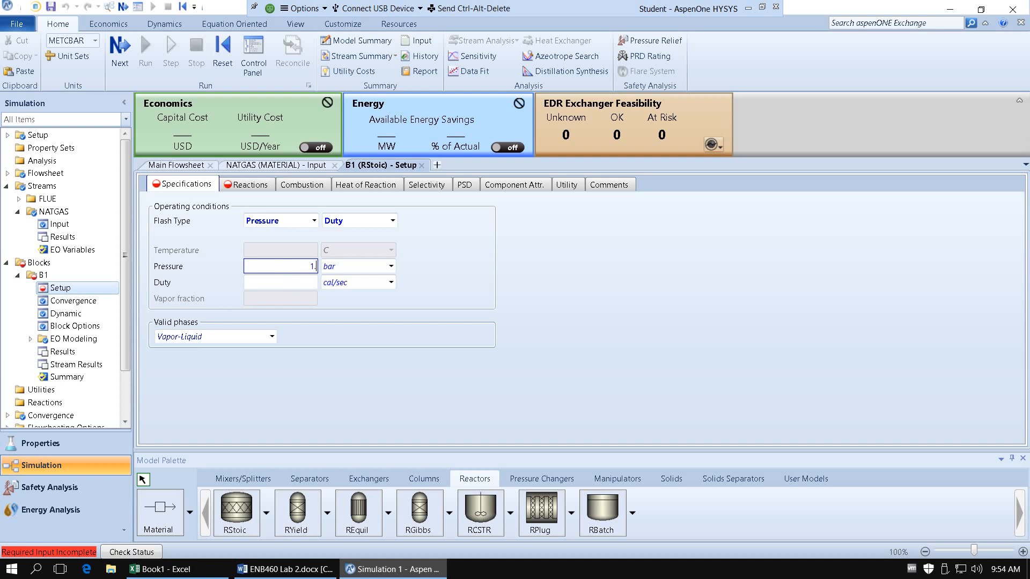
{"action": "key", "text": "Tab"}
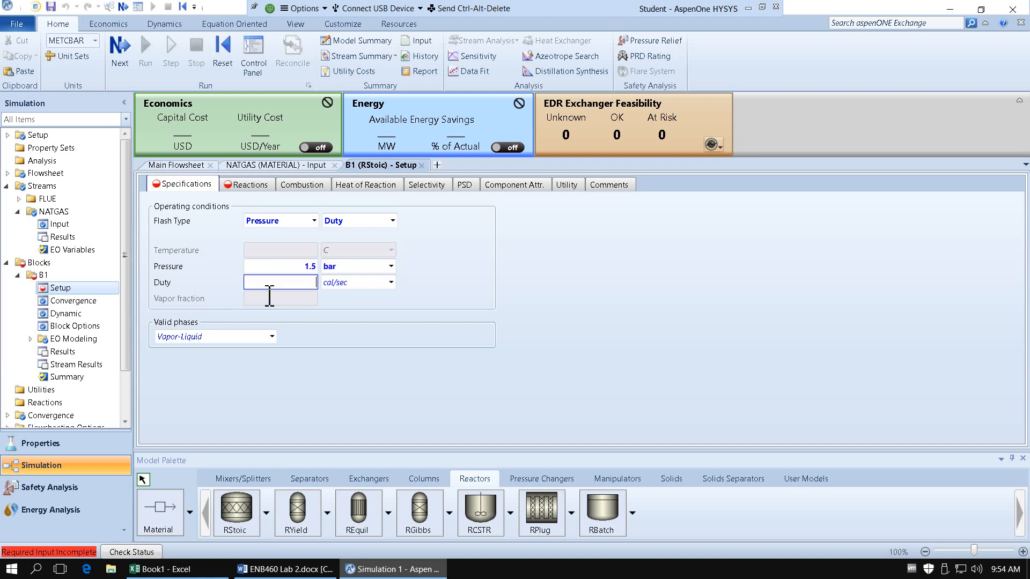
{"action": "type", "text": "0"}
{"action": "left_click", "coordinate": [445, 292]}
{"action": "left_click", "coordinate": [391, 282]}
{"action": "scroll", "coordinate": [345, 412], "scroll_direction": "down", "scroll_amount": 1}
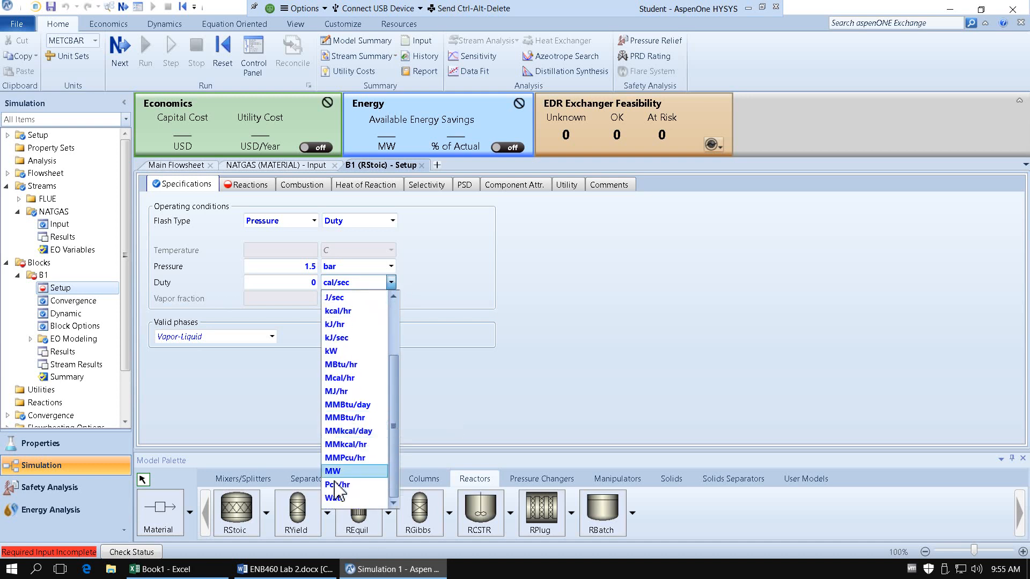
{"action": "left_click", "coordinate": [335, 497]}
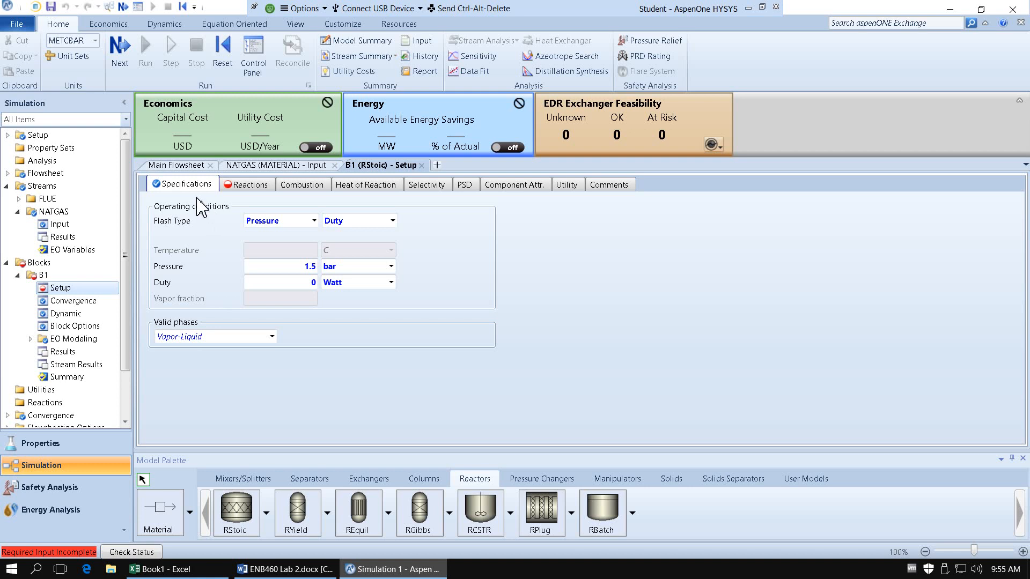
Open the B1 reactor's reactions list and look up the natural gas combustion equations in the ENB460 Lab 2 Word document before returning to Aspen.
{"action": "left_click", "coordinate": [244, 187]}
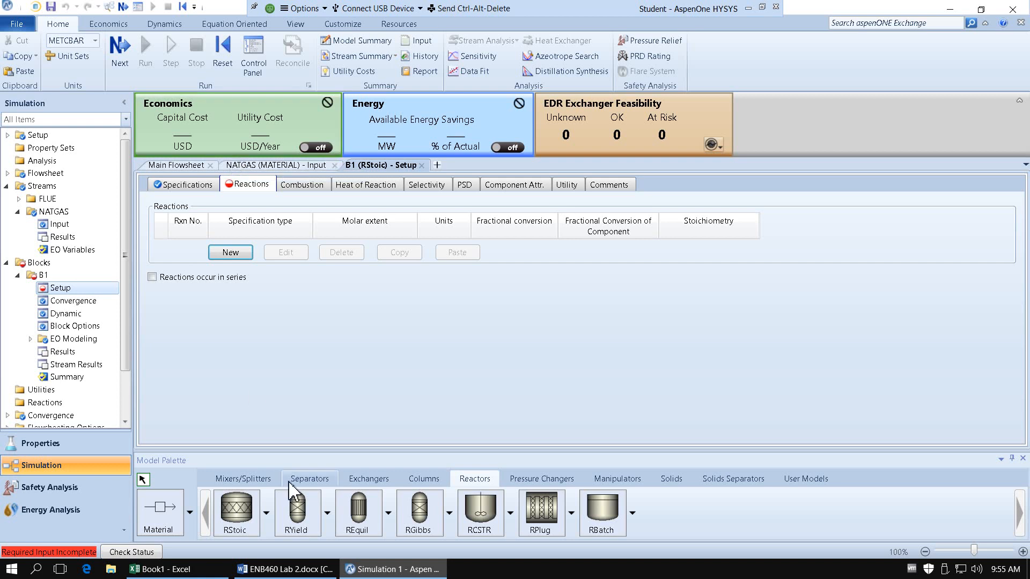
{"action": "left_click", "coordinate": [284, 569]}
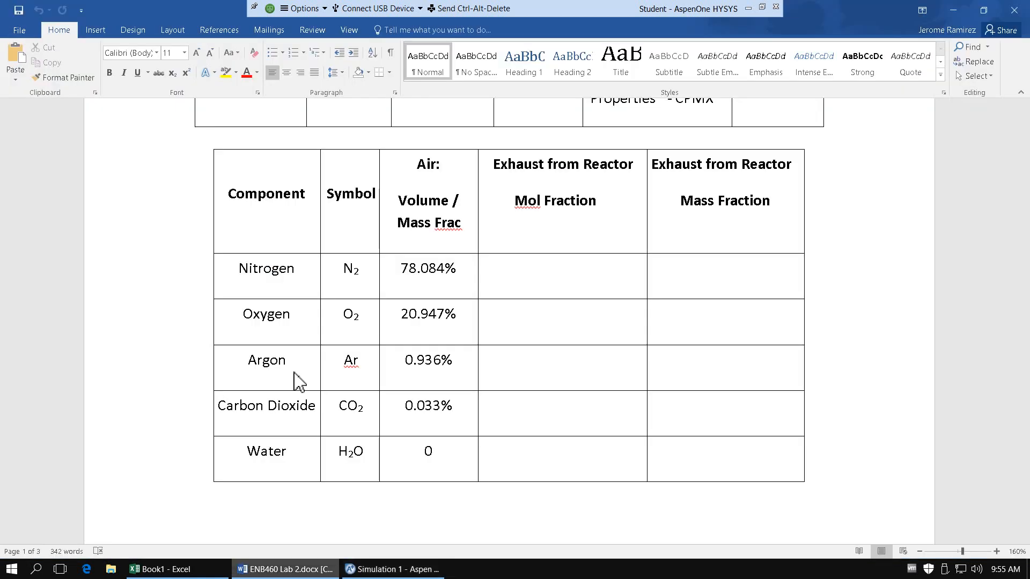
{"action": "scroll", "coordinate": [294, 372], "scroll_direction": "down", "scroll_amount": 15}
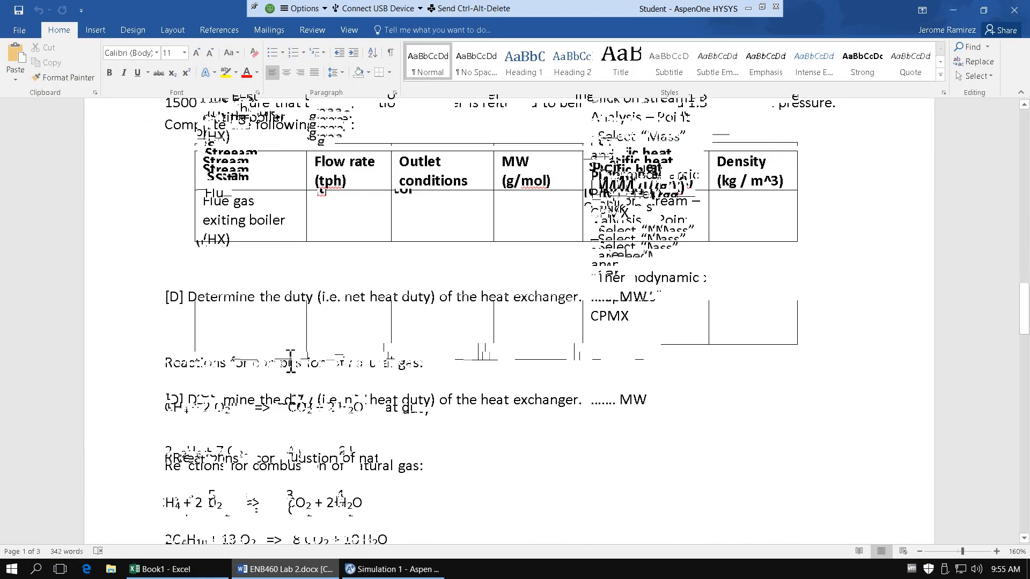
{"action": "scroll", "coordinate": [290, 362], "scroll_direction": "down", "scroll_amount": 3}
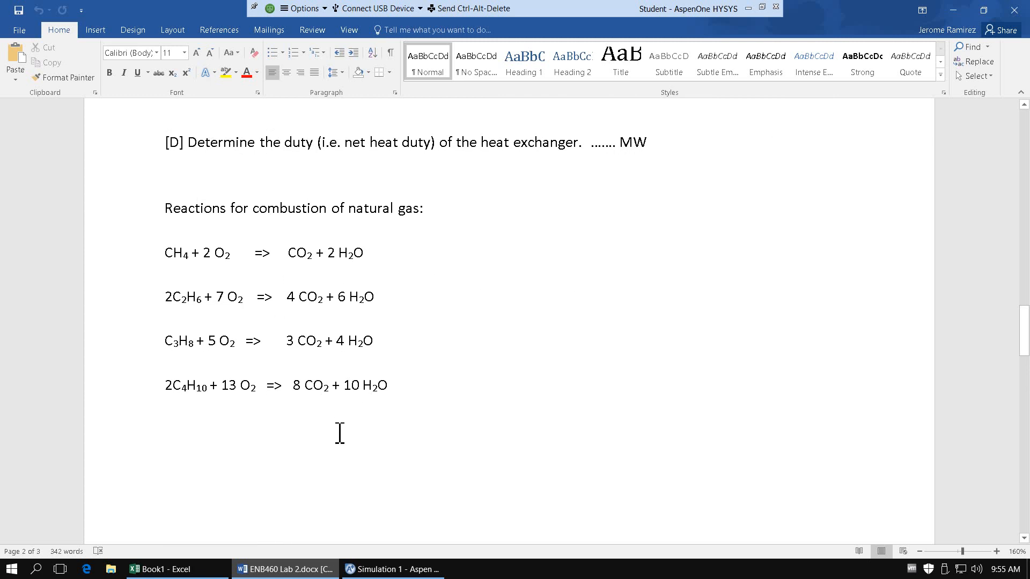
{"action": "left_click", "coordinate": [411, 574]}
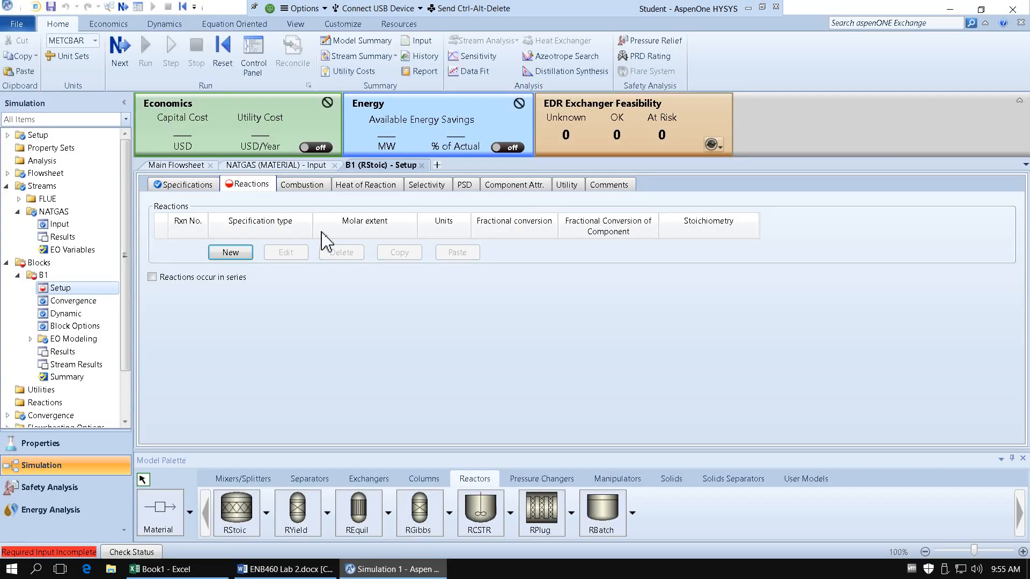
Create reaction 1 in the B1 reactor with METHANE and O2 as its reactants.
{"action": "left_click", "coordinate": [231, 253]}
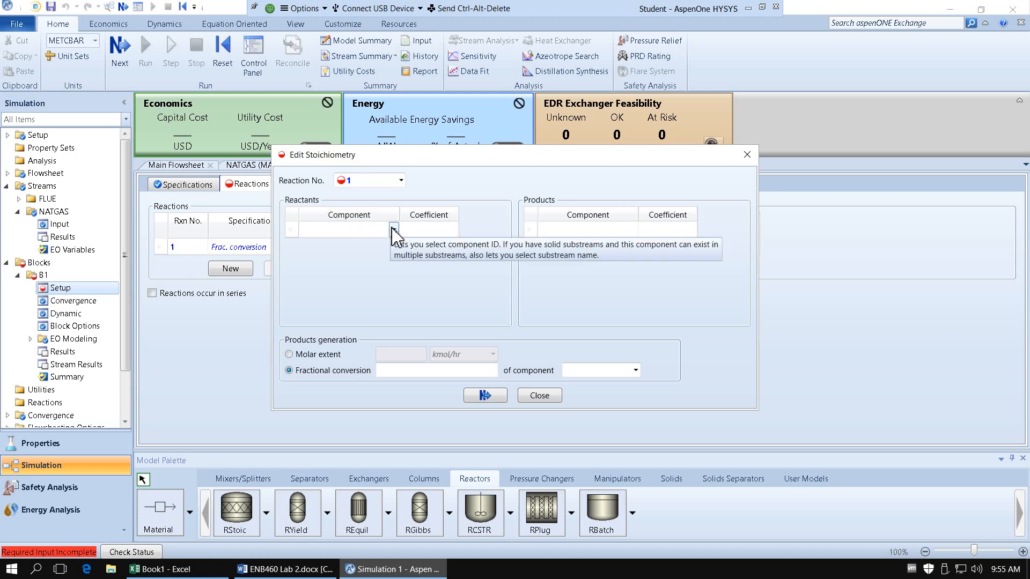
{"action": "left_click", "coordinate": [393, 230]}
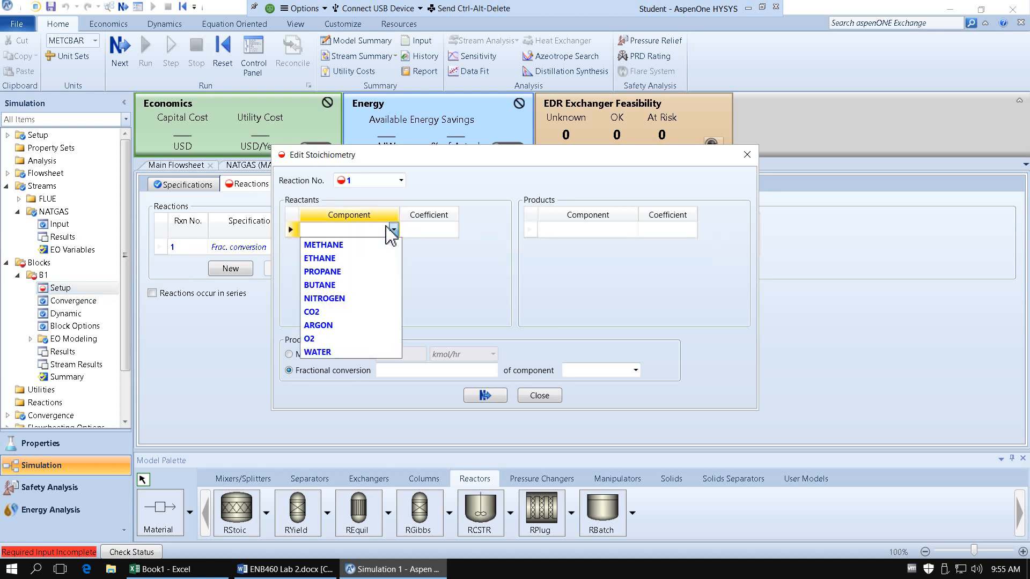
{"action": "left_click", "coordinate": [360, 245]}
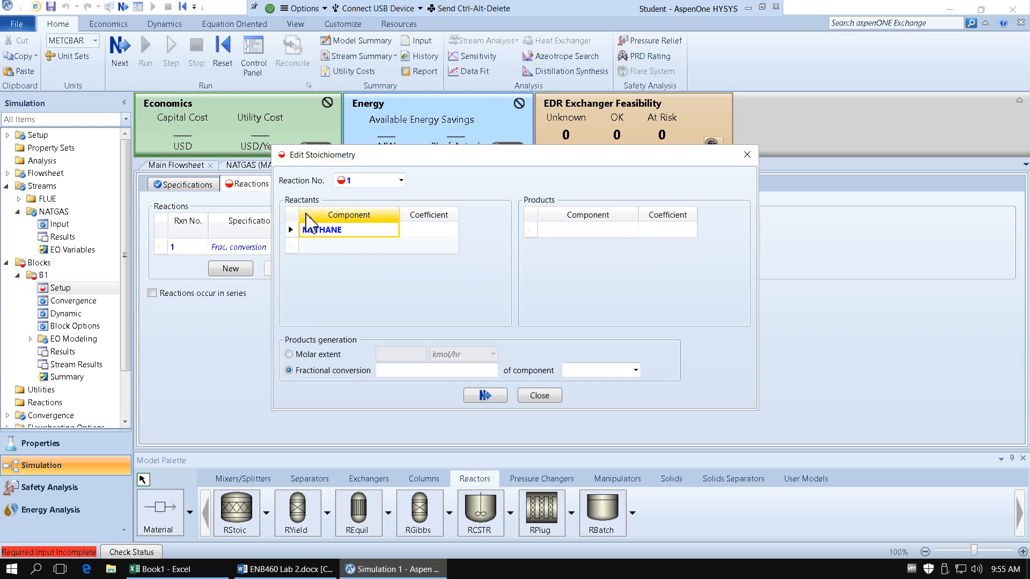
{"action": "left_click", "coordinate": [323, 254]}
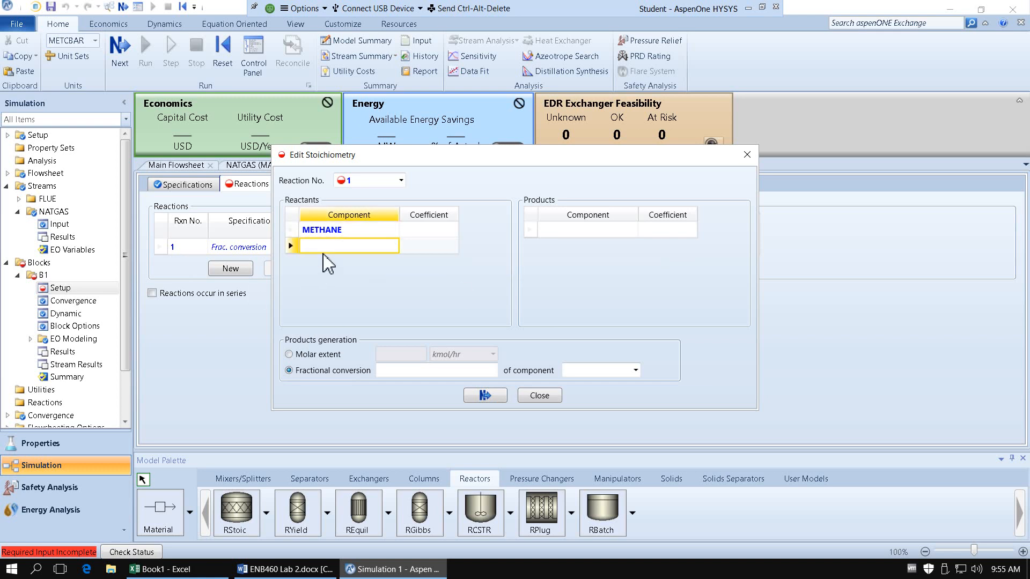
{"action": "type", "text": "O2"}
{"action": "key", "text": "Return"}
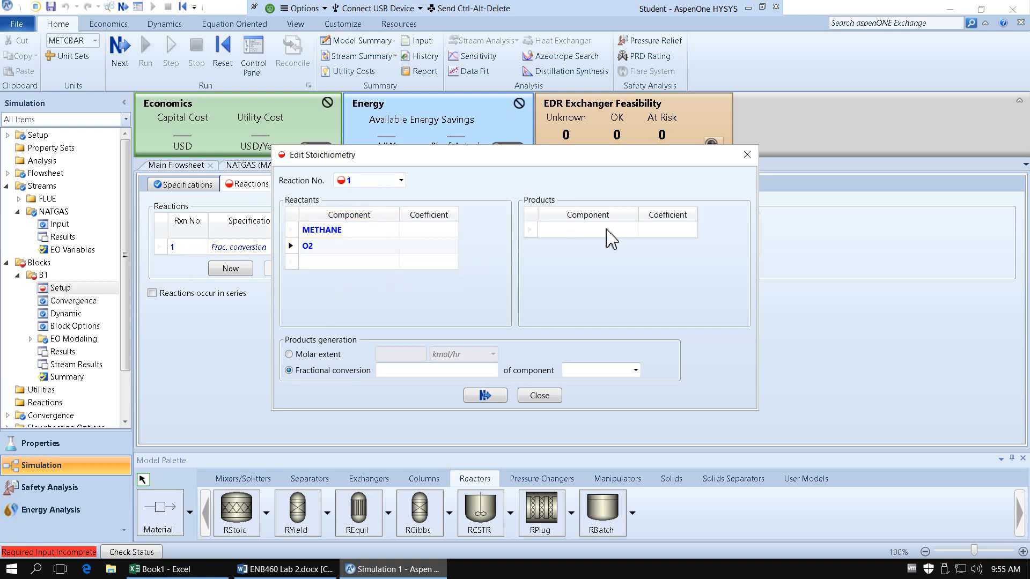
Add CO2 and WATER as the products of reaction 1.
{"action": "left_click", "coordinate": [610, 237]}
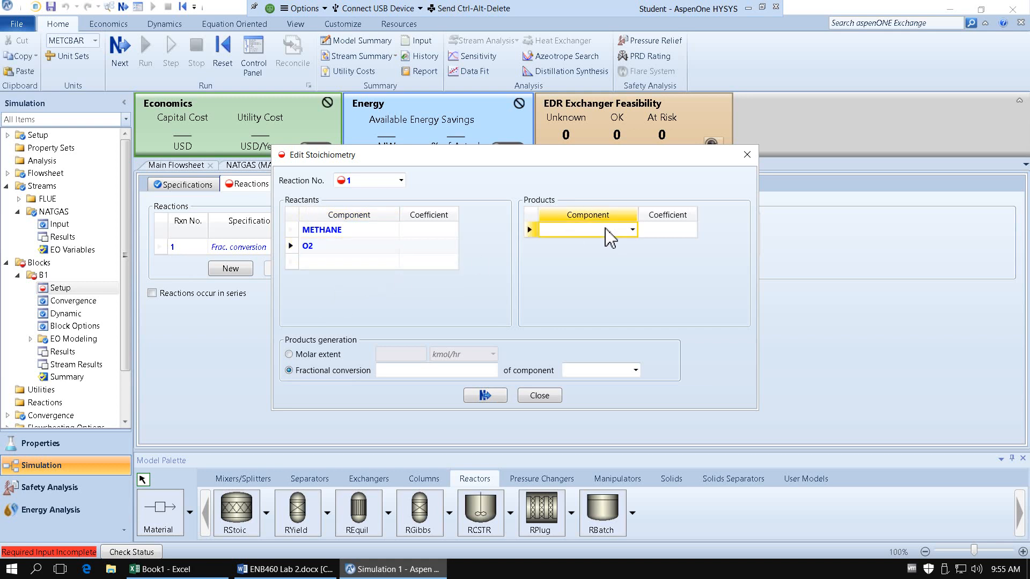
{"action": "type", "text": "CO2"}
{"action": "key", "text": "Return"}
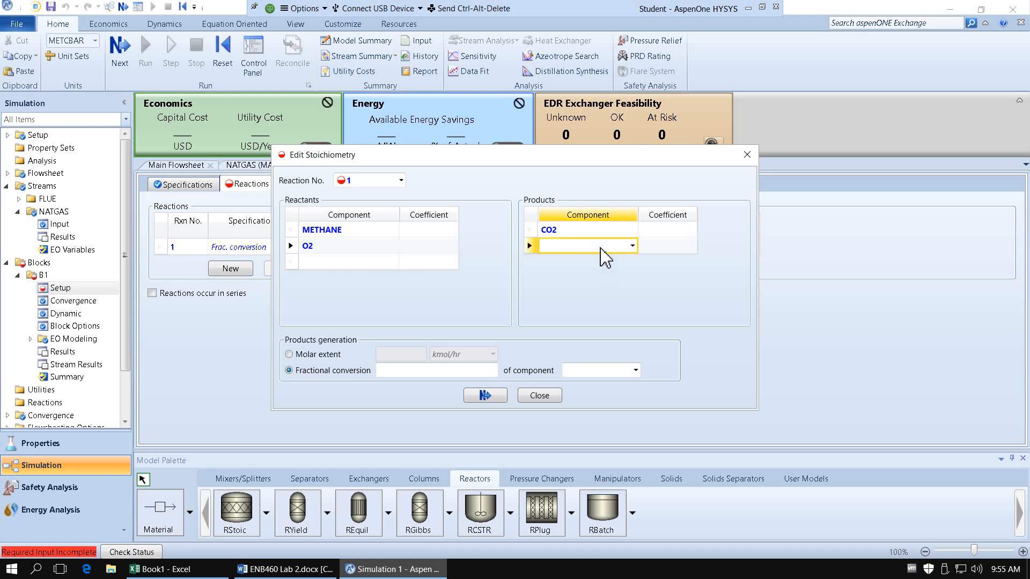
{"action": "type", "text": "WATER"}
{"action": "key", "text": "Return"}
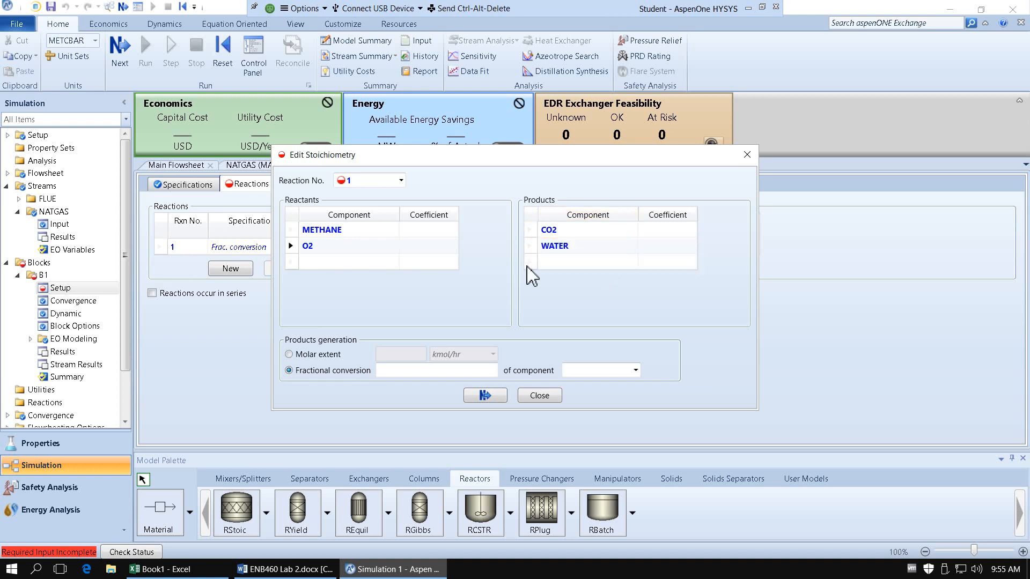
Set the reactant coefficients of reaction 1 to -1 for METHANE and -2 for O2.
{"action": "left_click", "coordinate": [425, 230]}
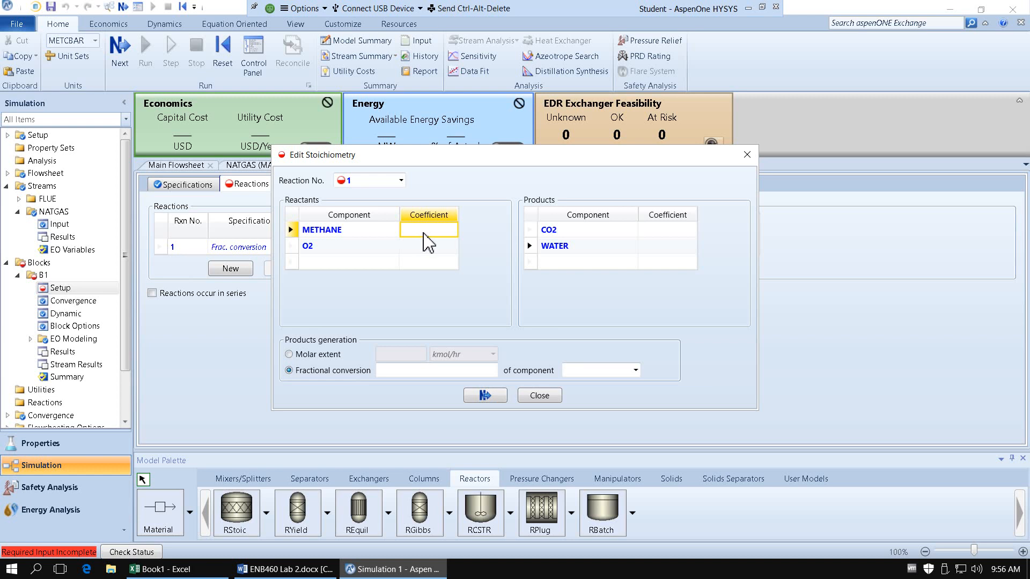
{"action": "type", "text": "-1"}
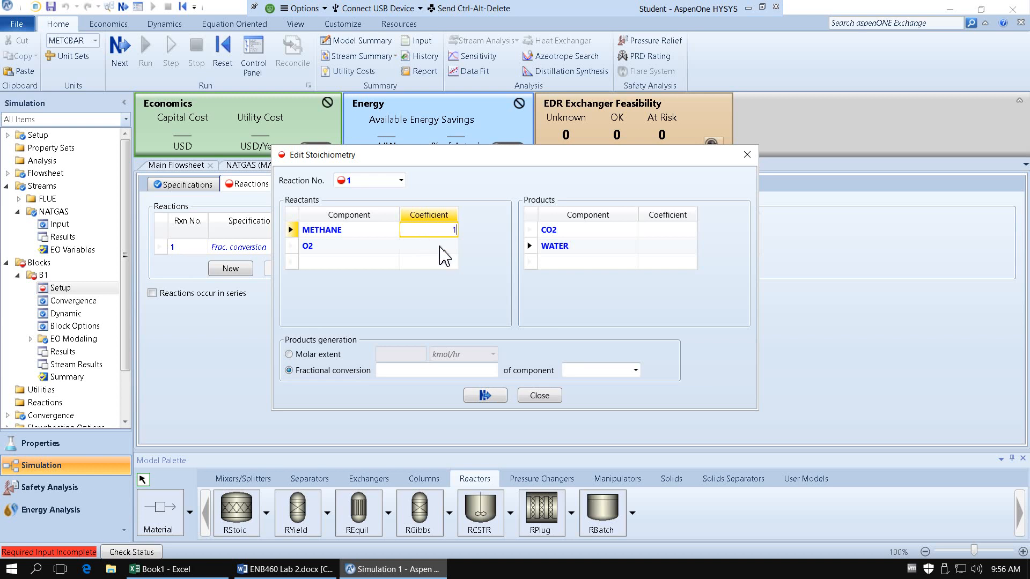
{"action": "left_click", "coordinate": [439, 245]}
{"action": "type", "text": "-2"}
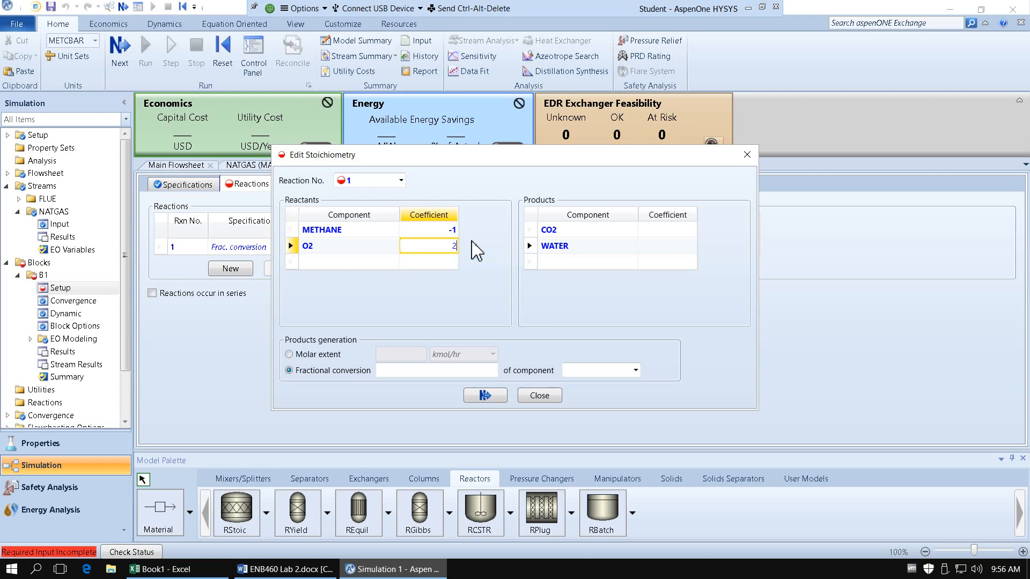
{"action": "left_click", "coordinate": [476, 248]}
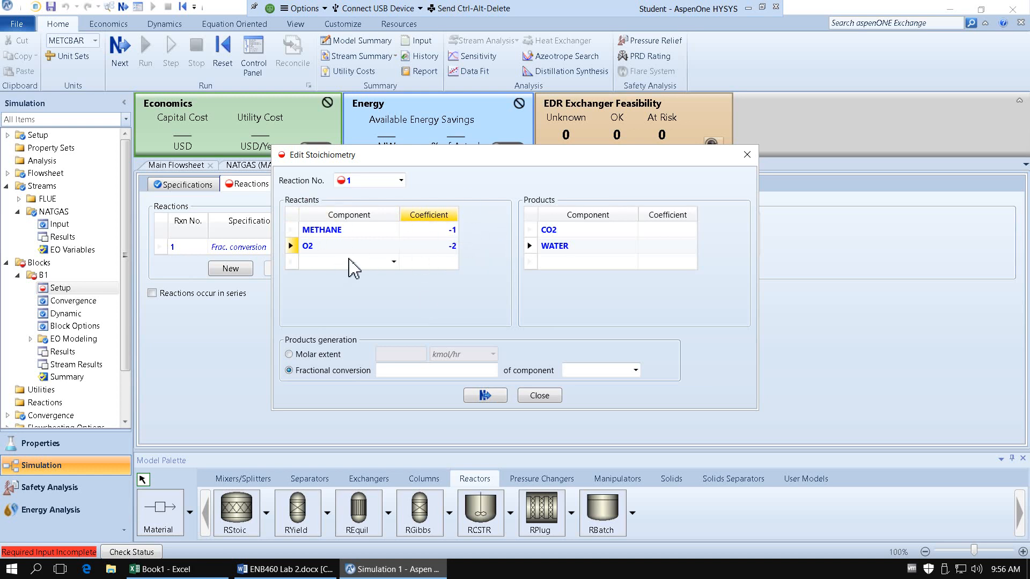
Set the product coefficients of reaction 1 to 1 for CO2 and 2 for WATER.
{"action": "left_click", "coordinate": [661, 235]}
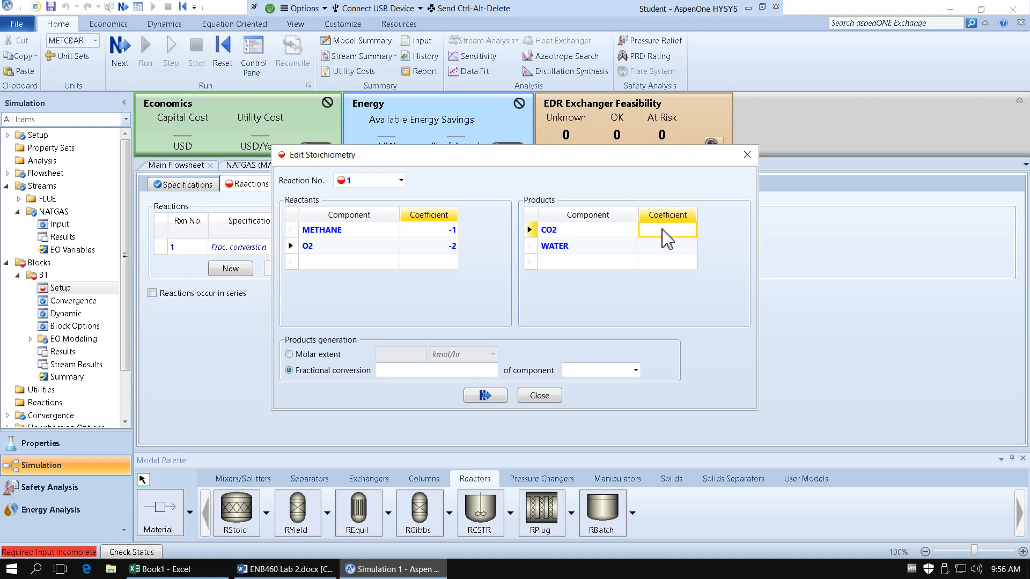
{"action": "type", "text": "1"}
{"action": "left_click", "coordinate": [668, 248]}
{"action": "type", "text": "2"}
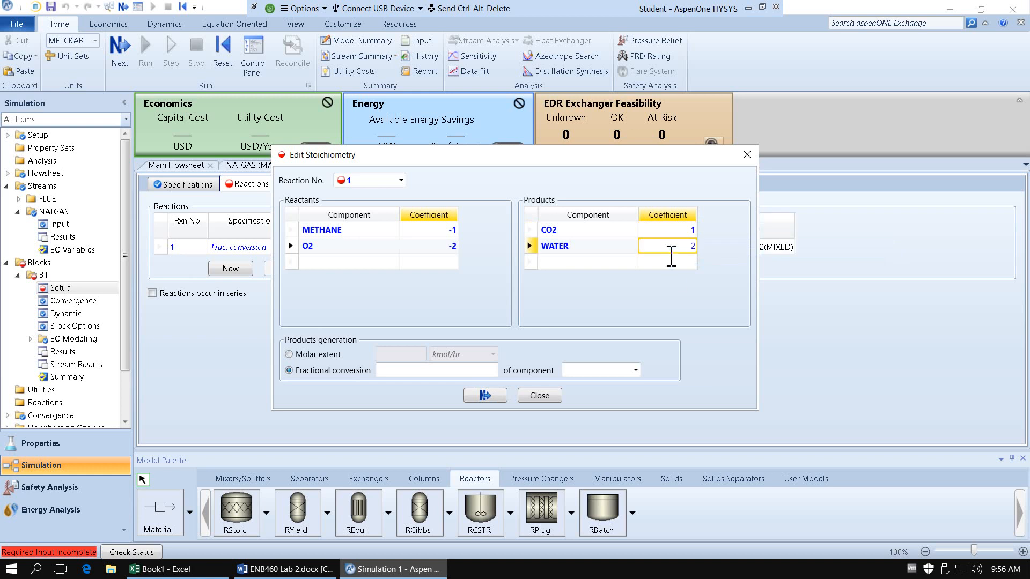
{"action": "left_click", "coordinate": [680, 289]}
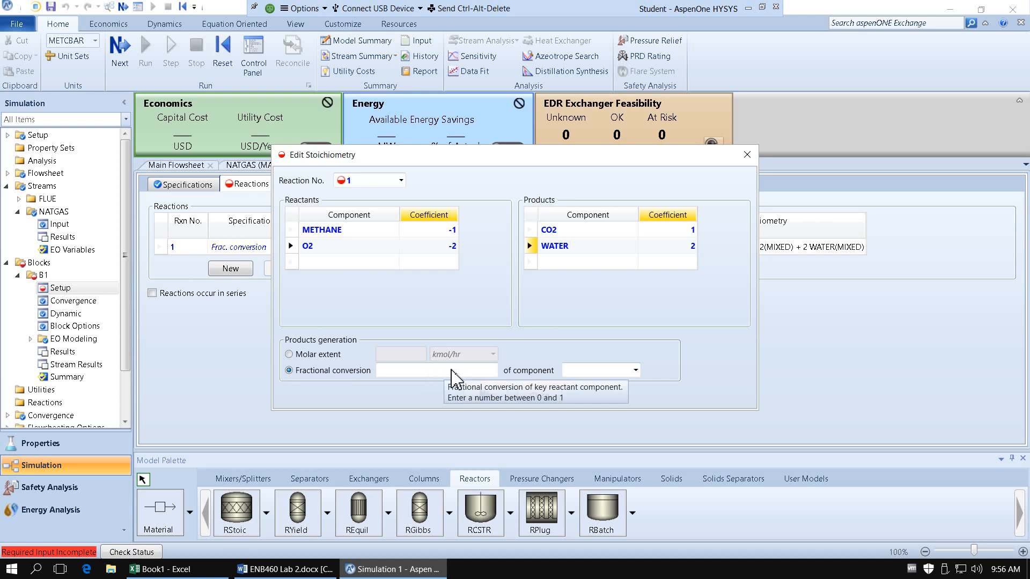
Specify a fractional conversion of 1 for METHANE in reaction 1 and finish its stoichiometry definition.
{"action": "left_click", "coordinate": [452, 371]}
{"action": "left_click", "coordinate": [545, 339]}
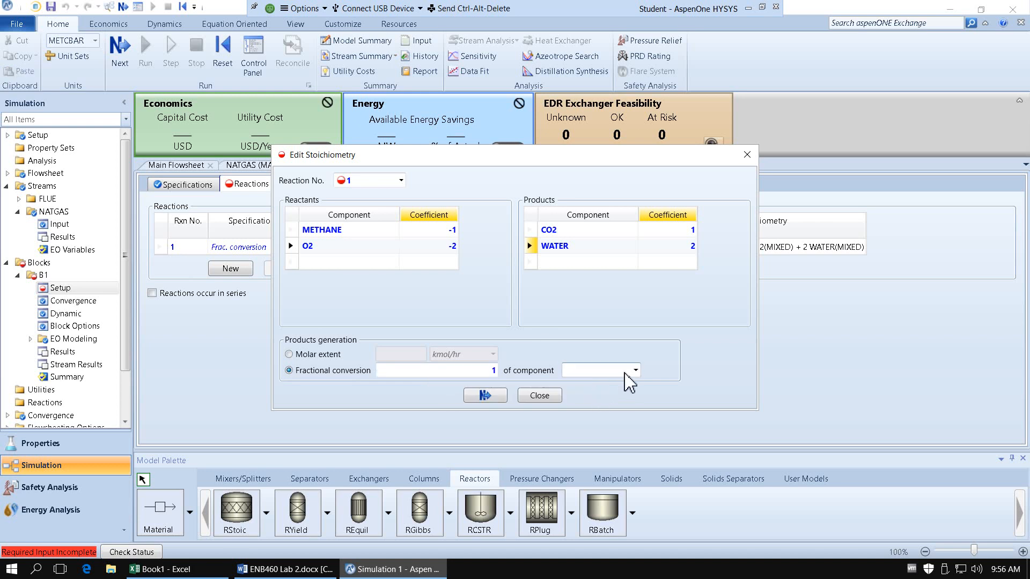
{"action": "left_click", "coordinate": [635, 370]}
{"action": "left_click", "coordinate": [614, 385]}
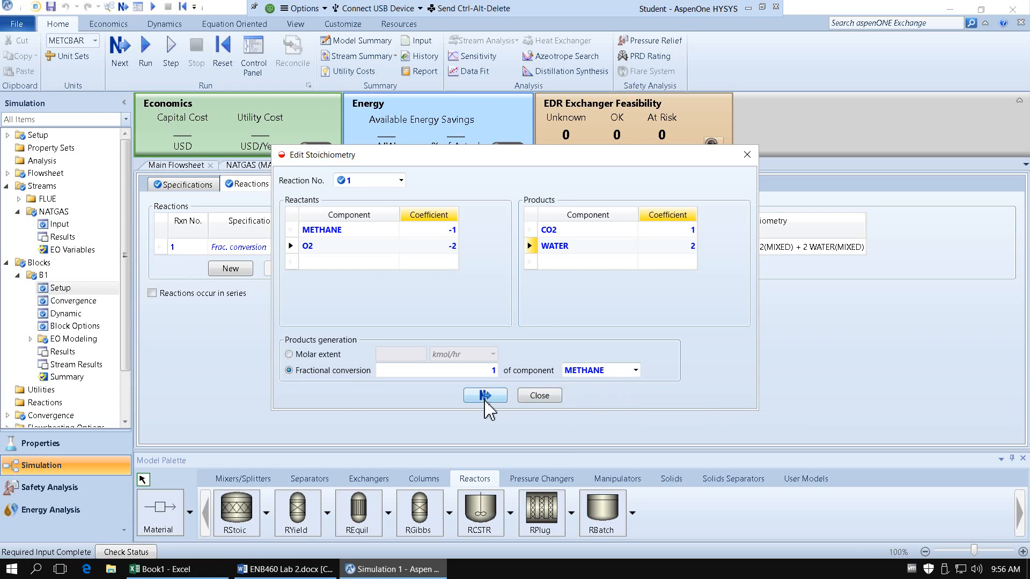
{"action": "left_click", "coordinate": [485, 397]}
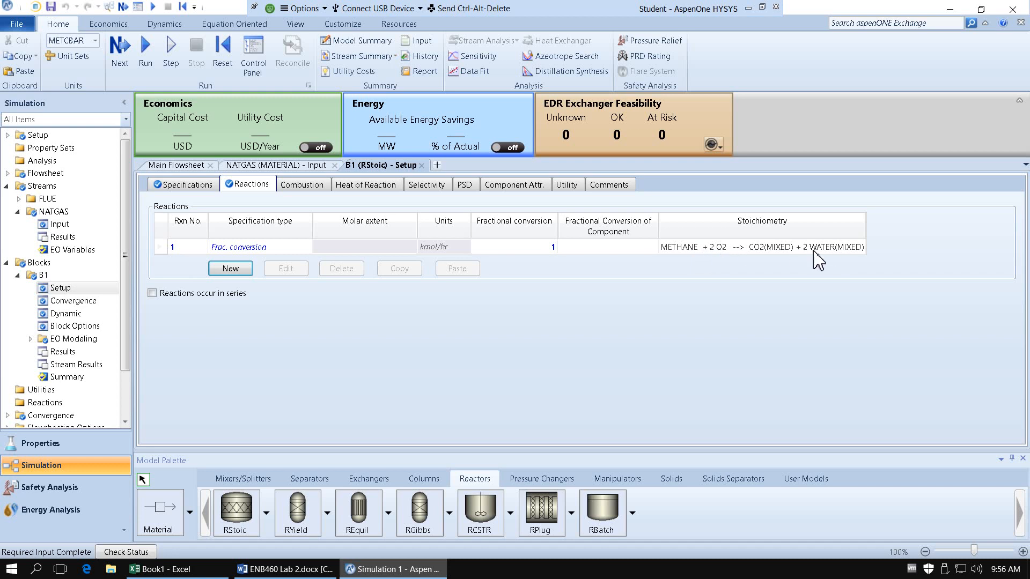
Create reaction 2 in the B1 reactor with ETHANE and O2 as its reactants.
{"action": "left_click", "coordinate": [237, 271]}
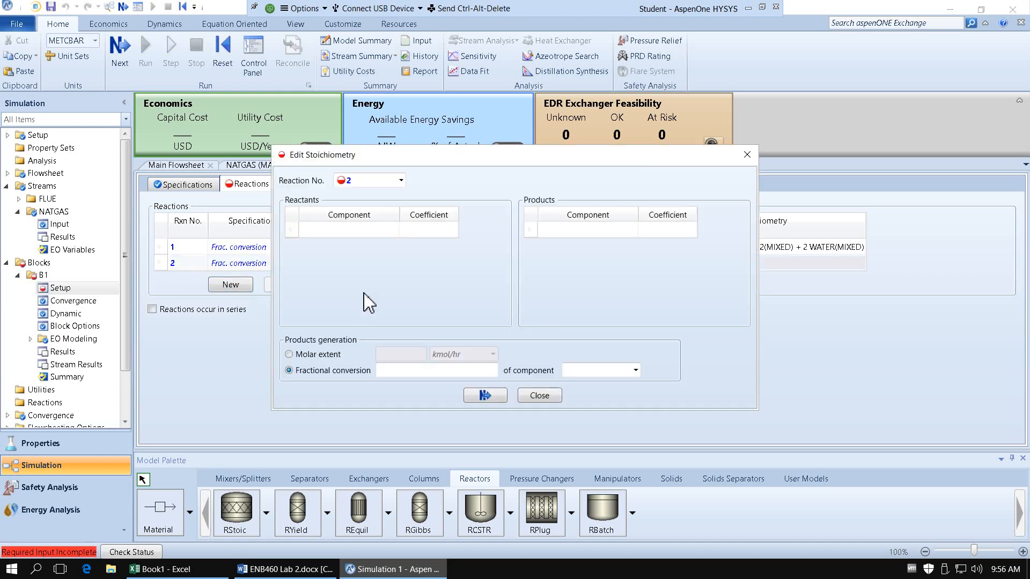
{"action": "left_click", "coordinate": [382, 229]}
{"action": "key", "text": "e"}
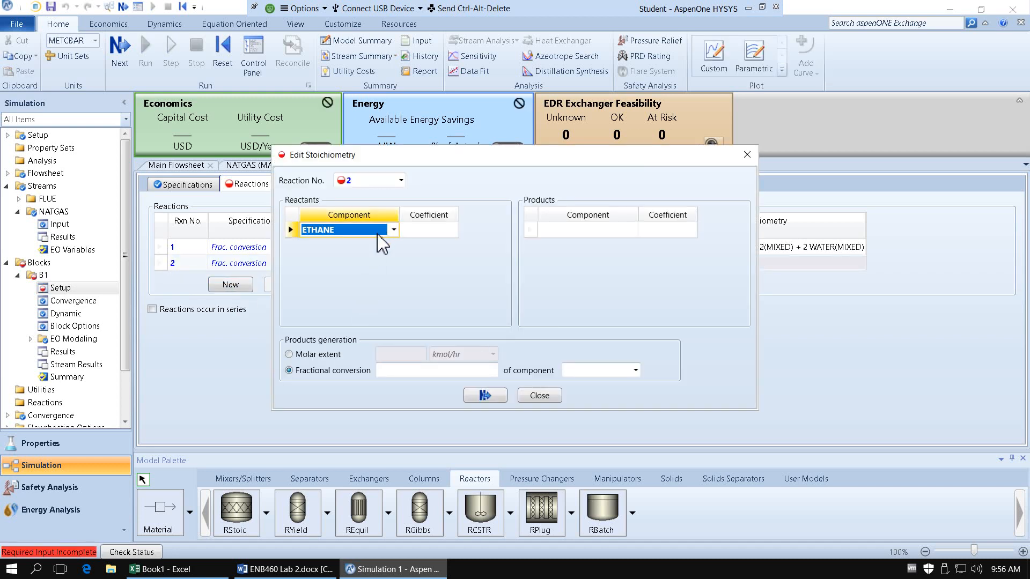
{"action": "left_click", "coordinate": [375, 256]}
{"action": "left_click", "coordinate": [371, 250]}
{"action": "type", "text": "o"}
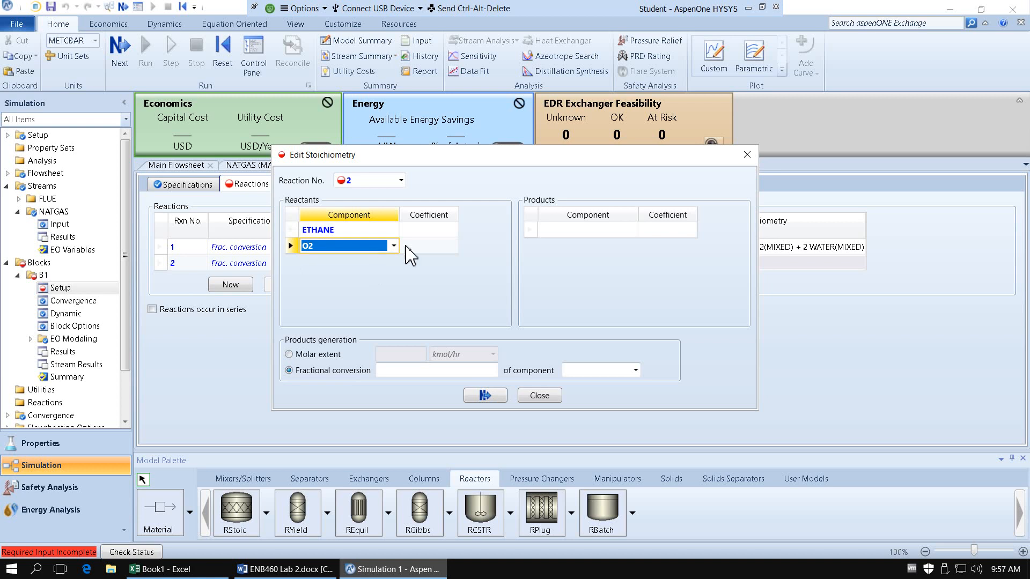
Add CO2 and WATER as the products of reaction 2.
{"action": "left_click", "coordinate": [589, 233]}
{"action": "type", "text": "c"}
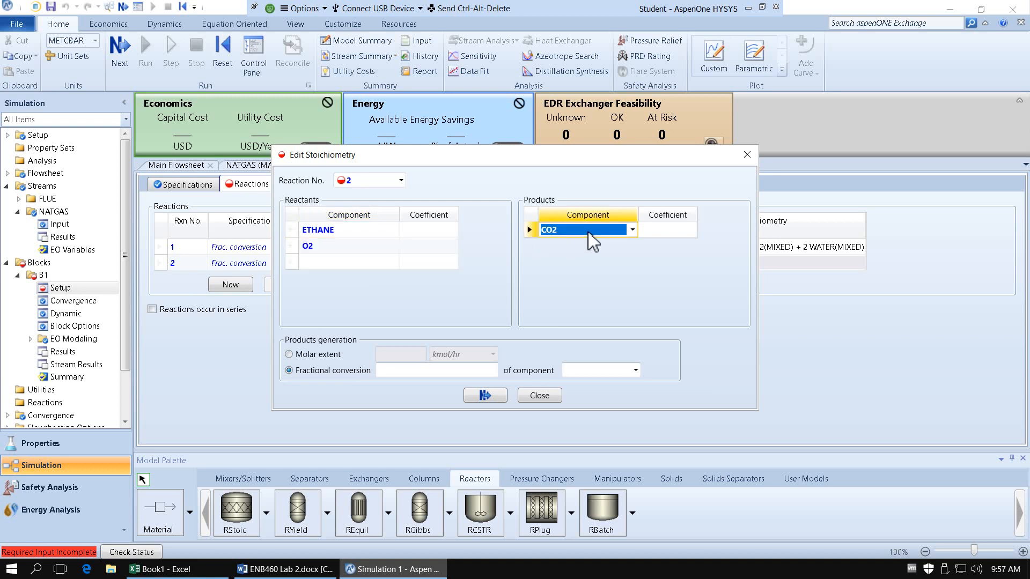
{"action": "left_click", "coordinate": [588, 252]}
{"action": "left_click", "coordinate": [588, 254]}
{"action": "left_click", "coordinate": [589, 254]}
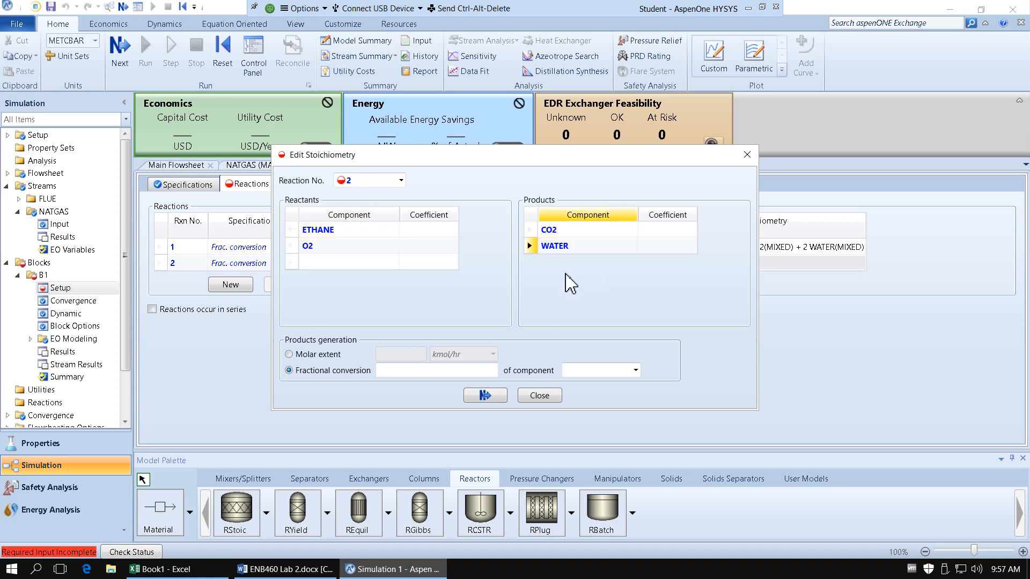
Set the reactant coefficients of reaction 2 to -2 for ETHANE and -7 for O2.
{"action": "left_click", "coordinate": [416, 234]}
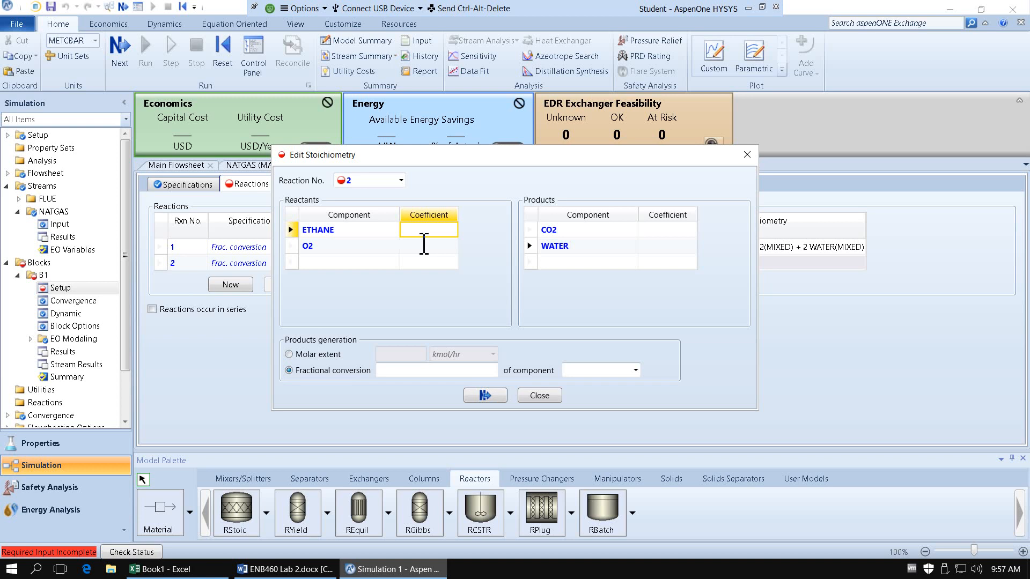
{"action": "type", "text": "-2"}
{"action": "left_click", "coordinate": [426, 248]}
{"action": "type", "text": "7"}
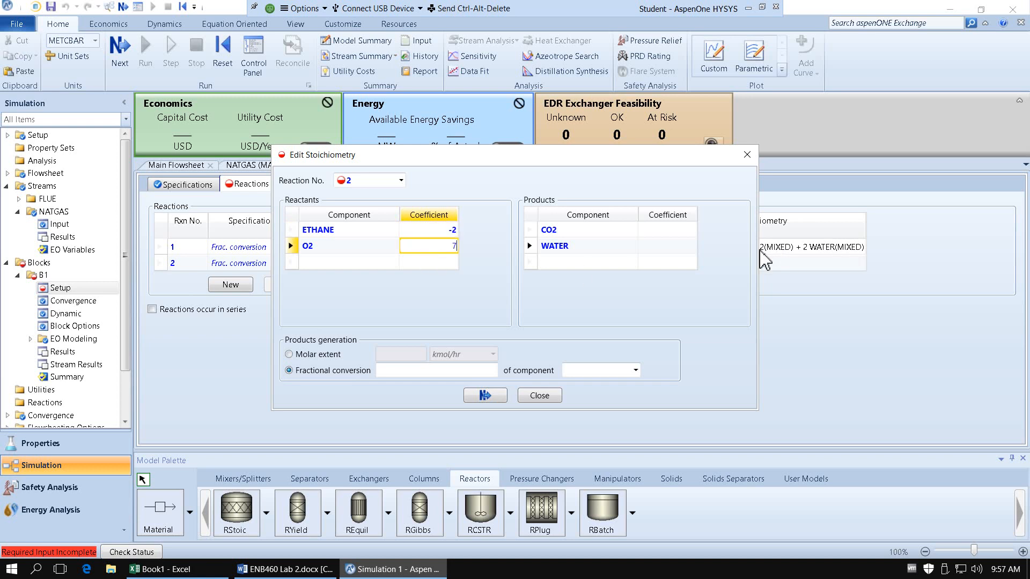
Set the product coefficients of reaction 2 to 4 for CO2 and 6 for WATER.
{"action": "left_click", "coordinate": [654, 236]}
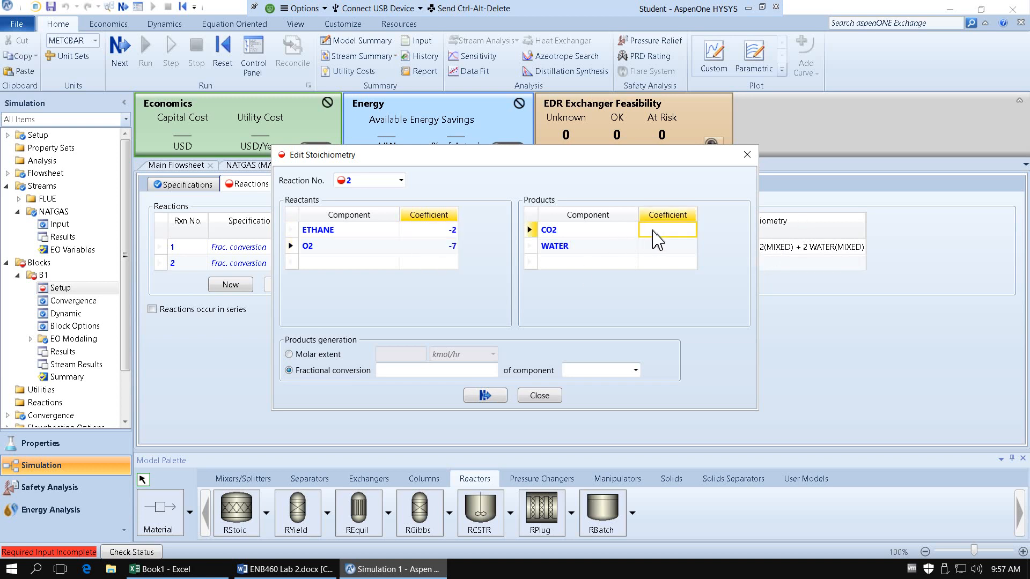
{"action": "type", "text": "4"}
{"action": "left_click", "coordinate": [663, 250]}
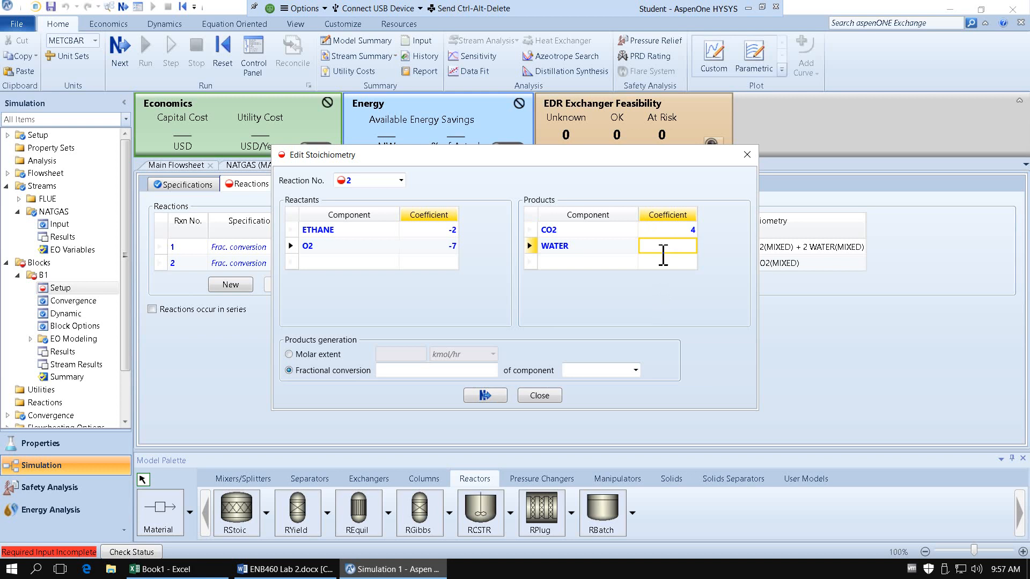
{"action": "type", "text": "6"}
{"action": "left_click", "coordinate": [657, 315]}
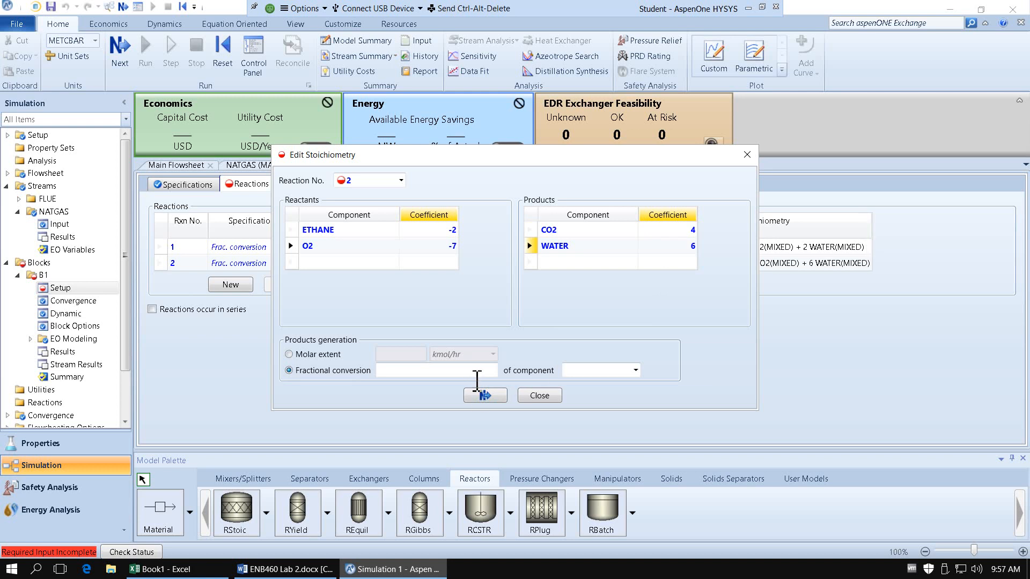
Specify a fractional conversion of 1 for ETHANE in reaction 2 and finish its stoichiometry definition.
{"action": "left_click", "coordinate": [475, 371]}
{"action": "type", "text": "1"}
{"action": "left_click", "coordinate": [602, 372]}
{"action": "left_click", "coordinate": [601, 374]}
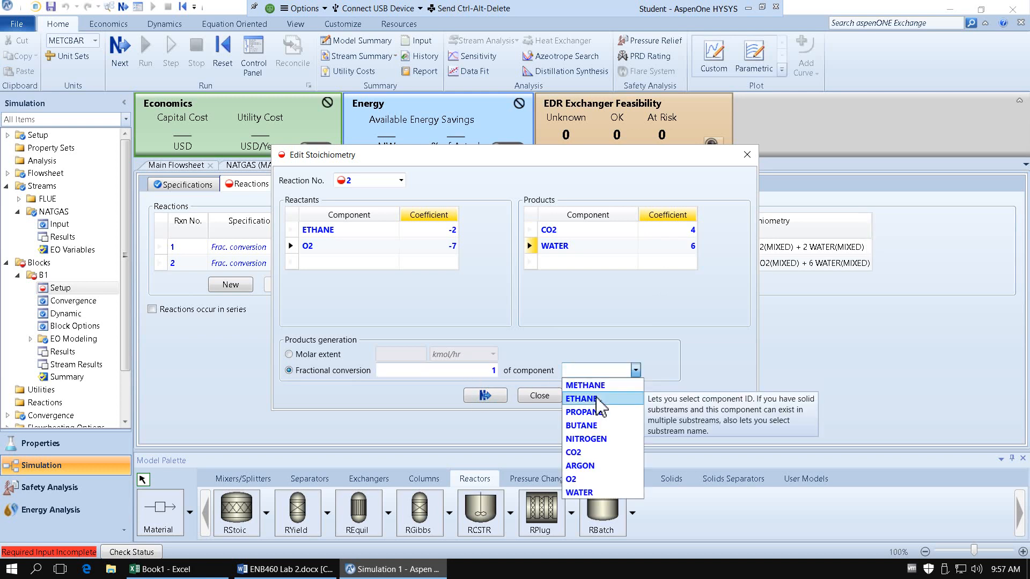
{"action": "left_click", "coordinate": [587, 398]}
{"action": "left_click", "coordinate": [485, 395]}
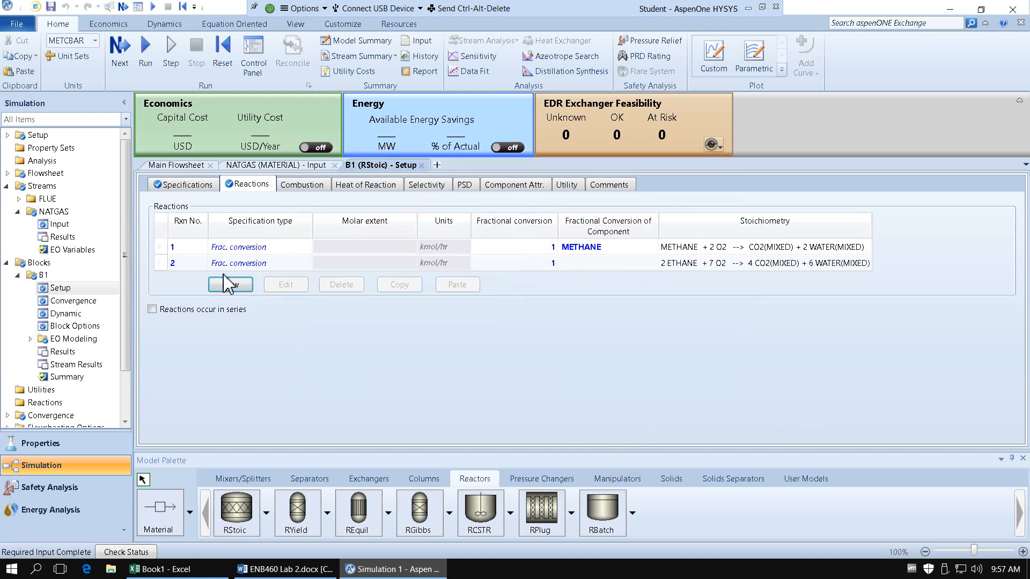
Create reaction 3 with PROPANE and O2 as its reactants.
{"action": "left_click", "coordinate": [228, 285]}
{"action": "left_click", "coordinate": [384, 233]}
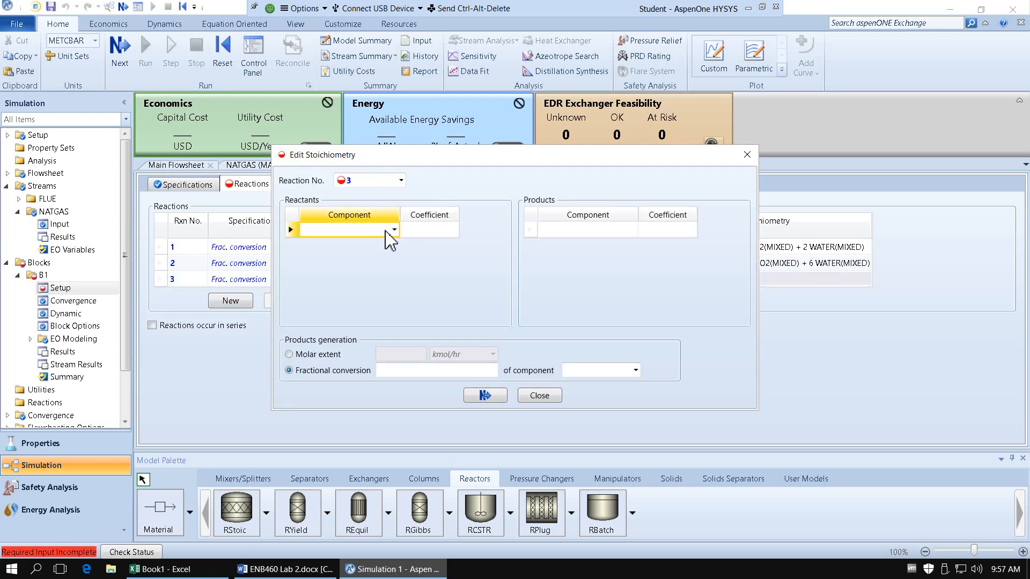
{"action": "left_click", "coordinate": [386, 232]}
{"action": "left_click", "coordinate": [385, 247]}
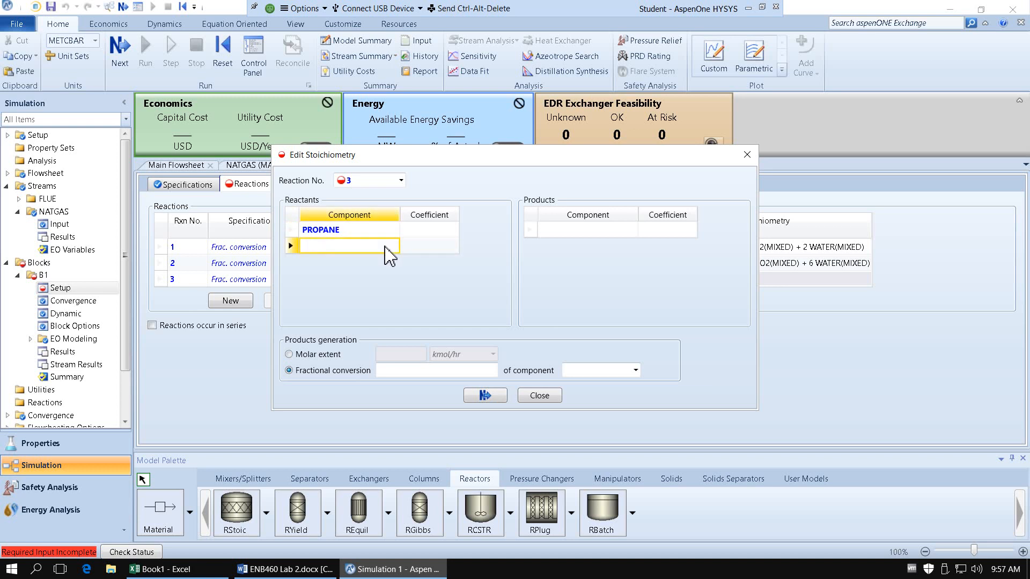
{"action": "type", "text": "O2"}
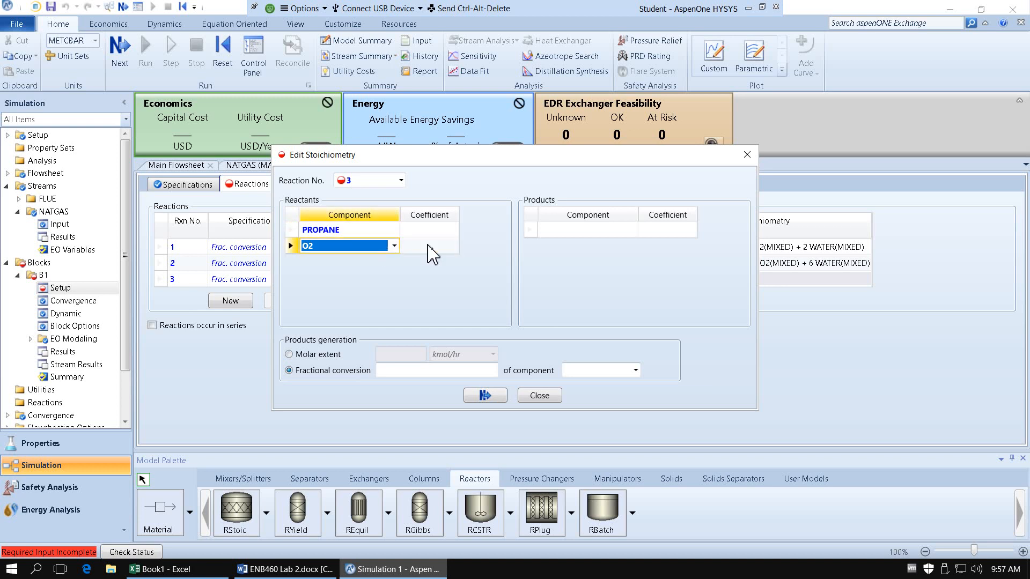
Add CO2 and WATER as the products of reaction 3.
{"action": "left_click", "coordinate": [585, 230]}
{"action": "type", "text": "CO2"}
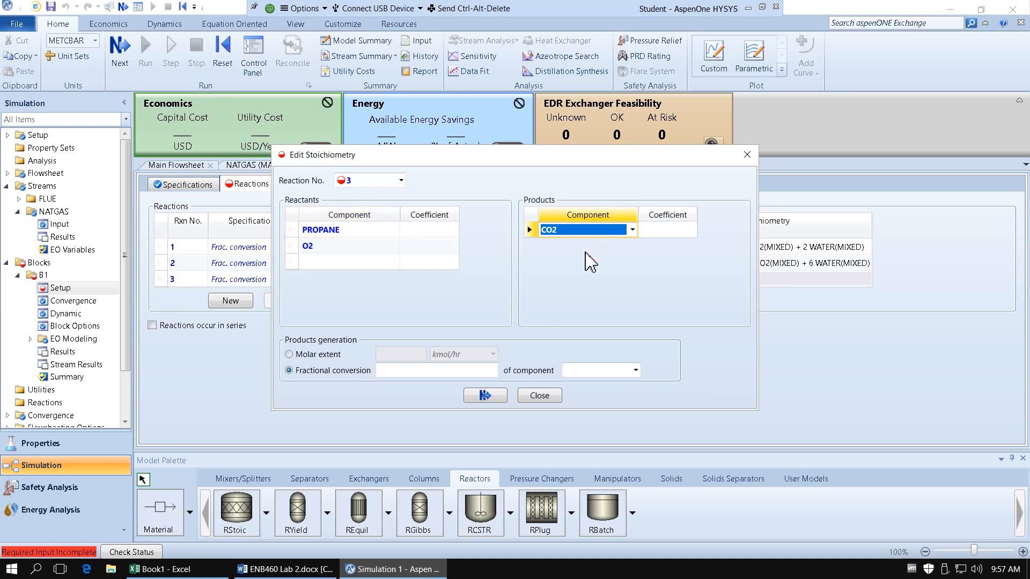
{"action": "left_click", "coordinate": [585, 252]}
{"action": "left_click", "coordinate": [583, 246]}
{"action": "type", "text": "WATER"}
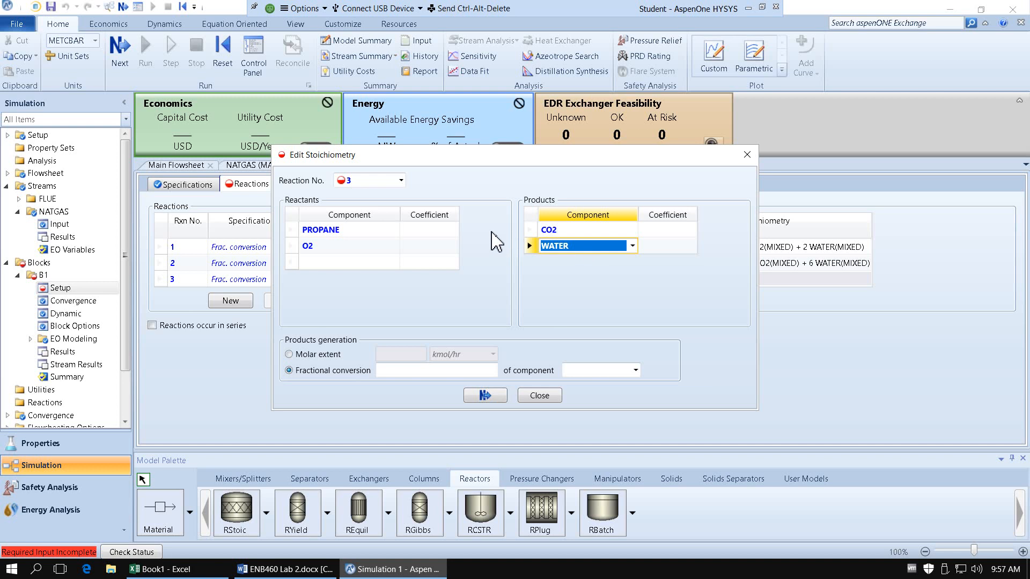
Set the reactant coefficients of reaction 3 to -1 for PROPANE and -5 for O2.
{"action": "left_click", "coordinate": [430, 231]}
{"action": "type", "text": "-1"}
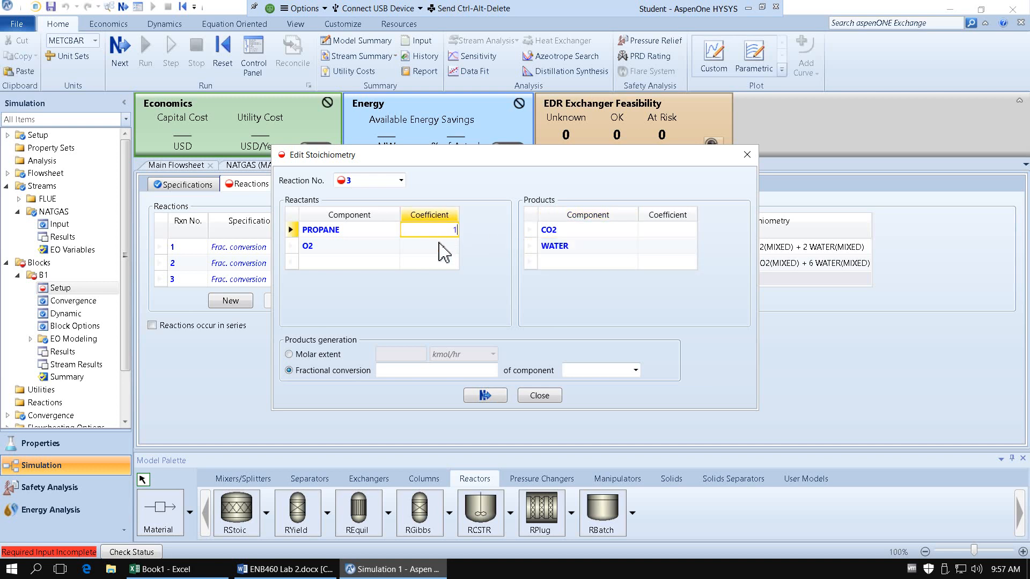
{"action": "left_click", "coordinate": [436, 247]}
{"action": "type", "text": "5"}
Set the product coefficients of reaction 3 to 3 for CO2 and 4 for WATER.
{"action": "left_click", "coordinate": [666, 231]}
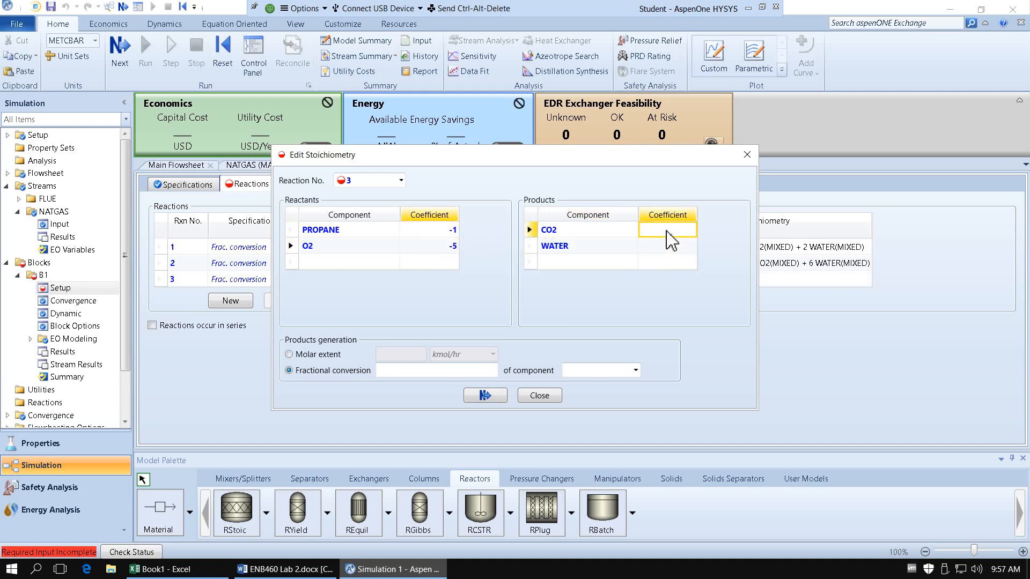
{"action": "type", "text": "3"}
{"action": "left_click", "coordinate": [667, 246]}
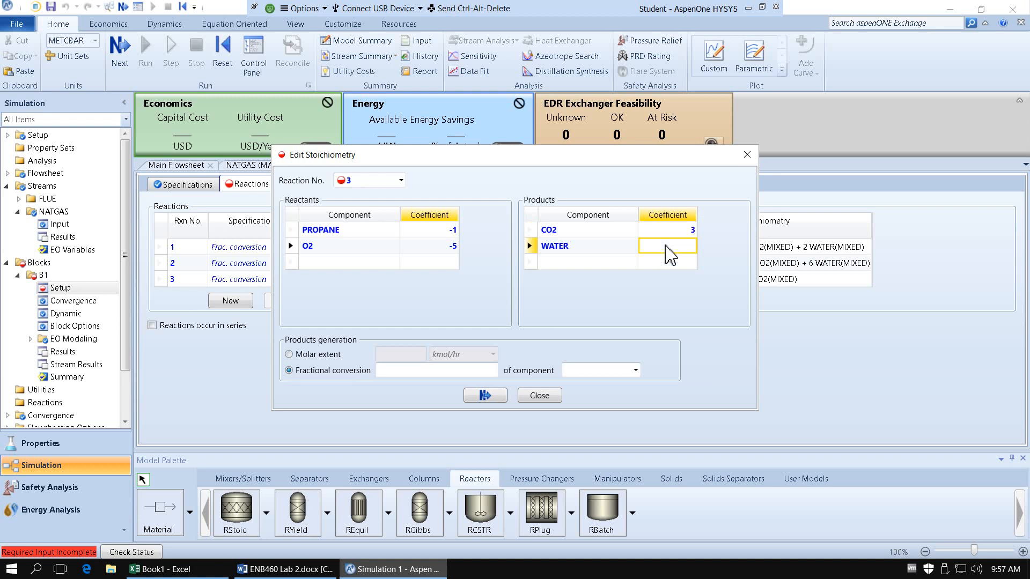
{"action": "type", "text": "4"}
Specify a fractional conversion of 1 for PROPANE in reaction 3 and finish its stoichiometry definition.
{"action": "left_click", "coordinate": [478, 371]}
{"action": "type", "text": "1"}
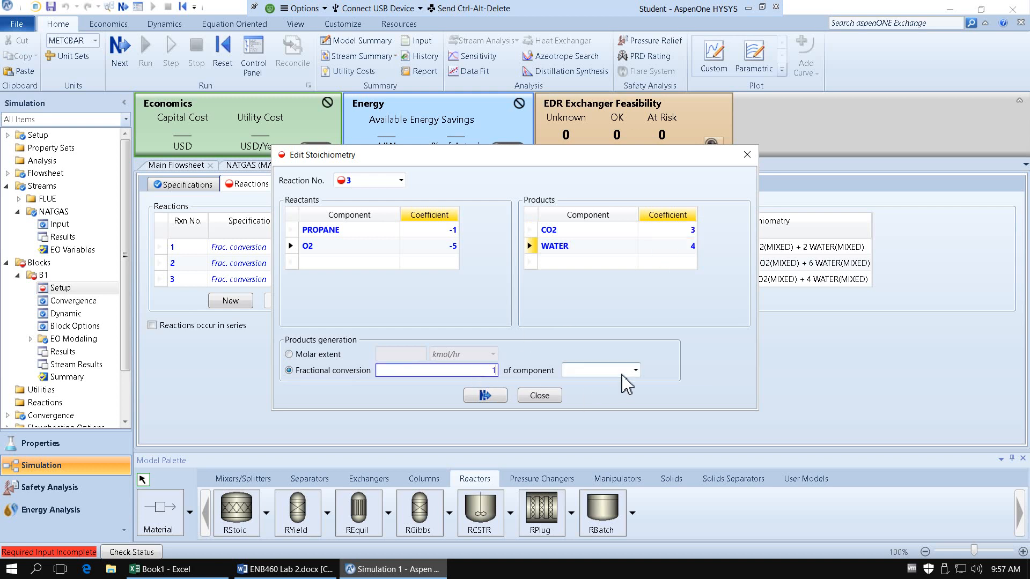
{"action": "left_click", "coordinate": [633, 370]}
{"action": "left_click", "coordinate": [597, 413]}
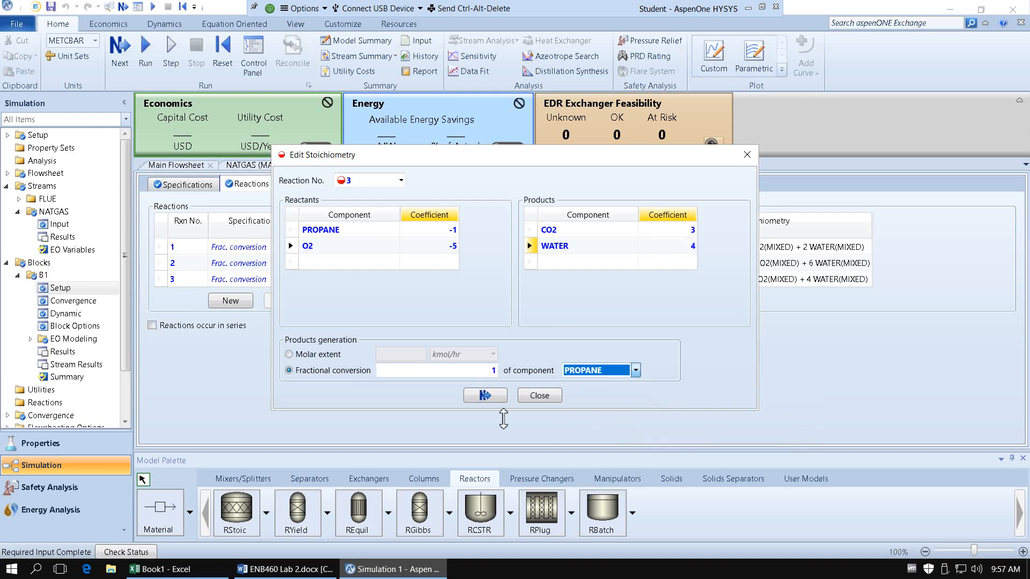
{"action": "left_click", "coordinate": [485, 400]}
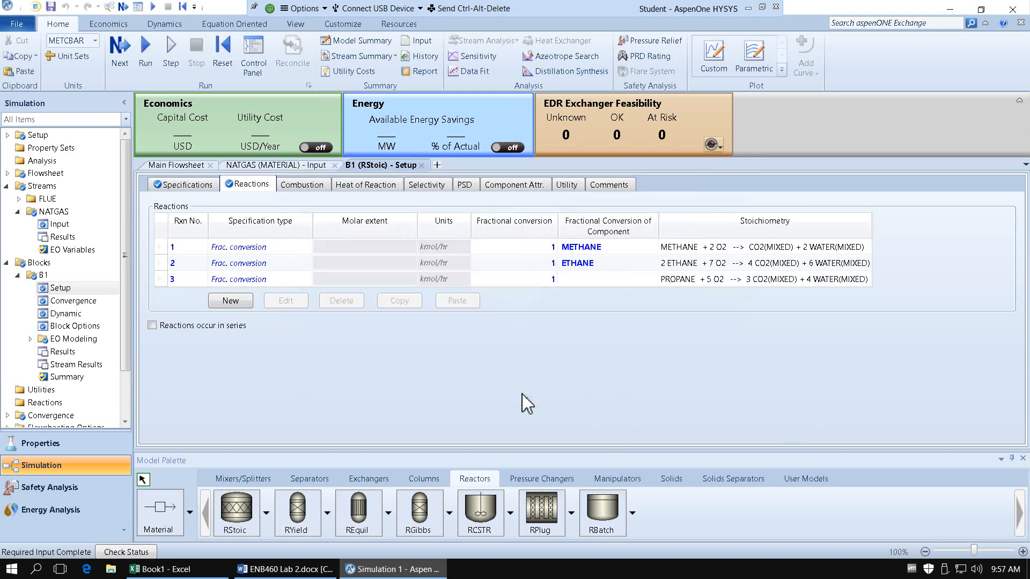
Create reaction 4 with BUTANE and O2 as its reactants.
{"action": "left_click", "coordinate": [243, 300]}
{"action": "left_click", "coordinate": [381, 231]}
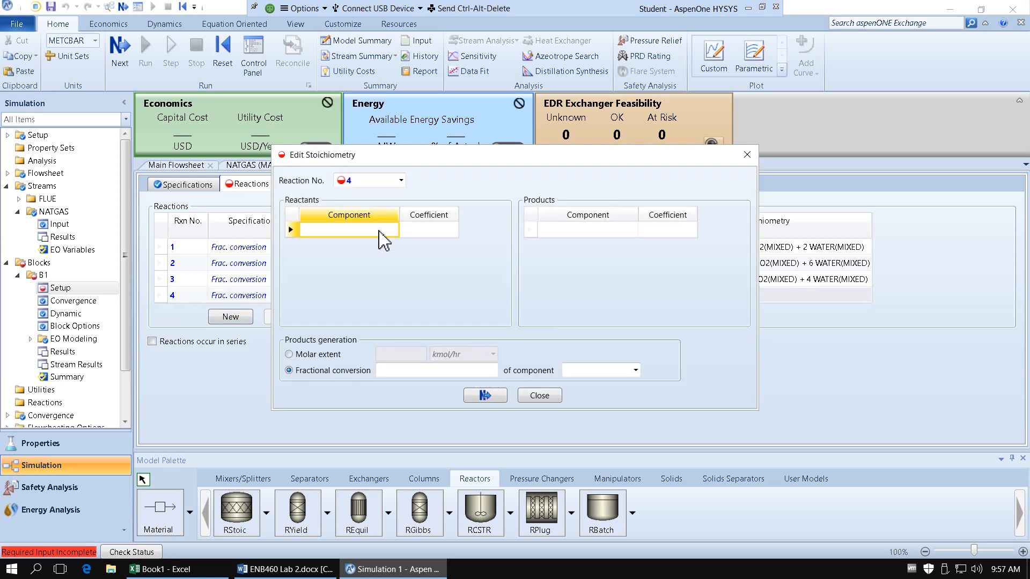
{"action": "left_click", "coordinate": [378, 231]}
{"action": "left_click", "coordinate": [387, 248]}
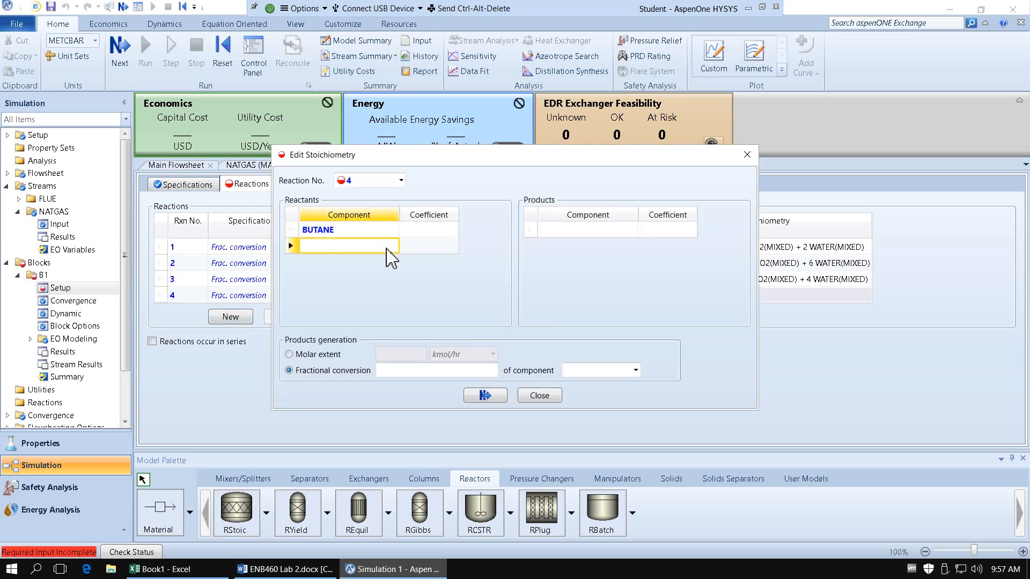
{"action": "key", "text": "o"}
Add CO2 and WATER as the products of reaction 4.
{"action": "left_click", "coordinate": [596, 232]}
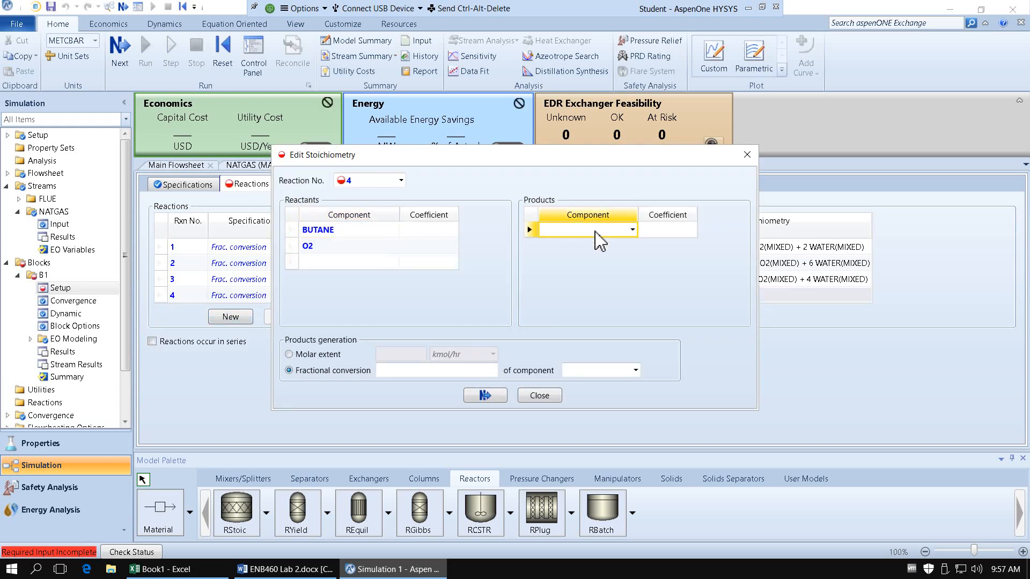
{"action": "key", "text": "c"}
{"action": "key", "text": "Return"}
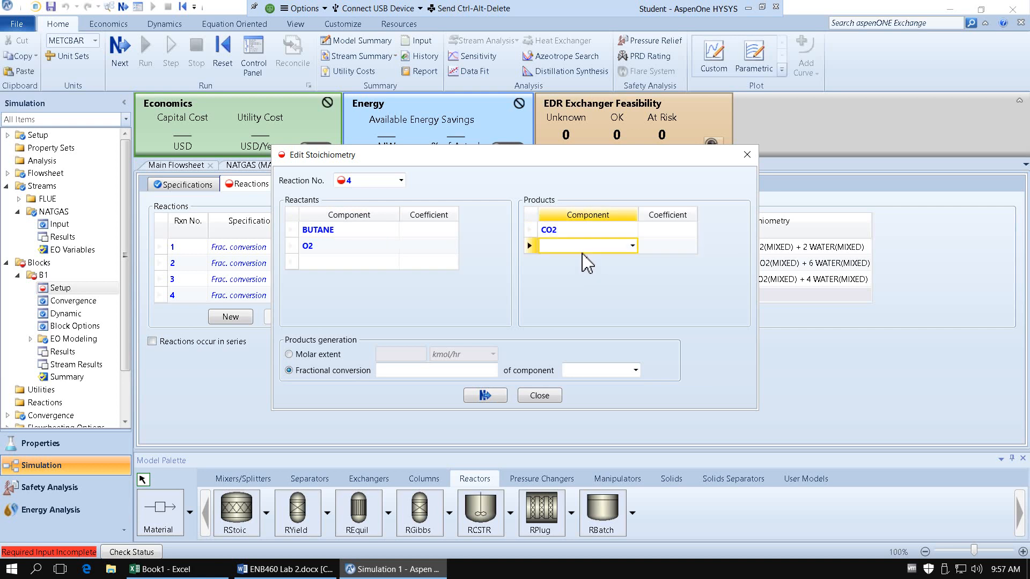
{"action": "key", "text": "w"}
{"action": "key", "text": "Return"}
Set the reactant coefficients of reaction 4 to -2 for BUTANE and -13 for O2.
{"action": "left_click", "coordinate": [426, 231]}
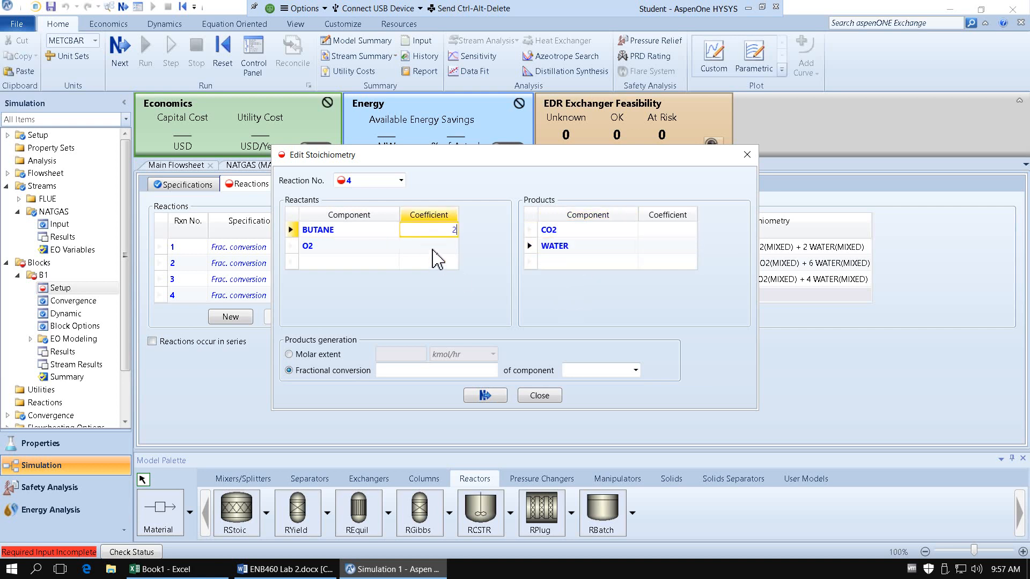
{"action": "type", "text": "2"}
{"action": "key", "text": "Return"}
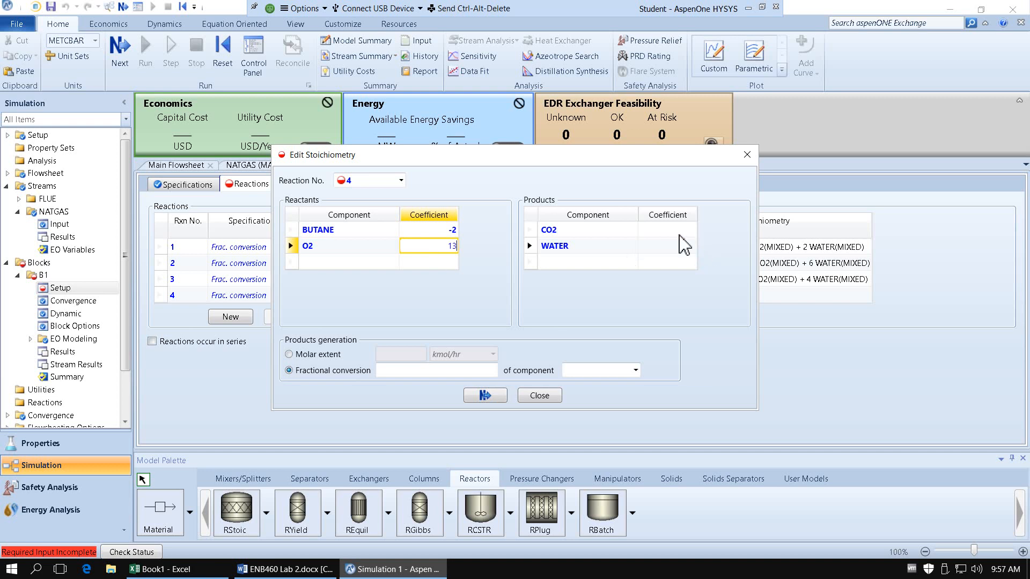
{"action": "type", "text": "13"}
Set the product coefficients of reaction 4 to 8 for CO2 and 10 for WATER.
{"action": "left_click", "coordinate": [679, 233]}
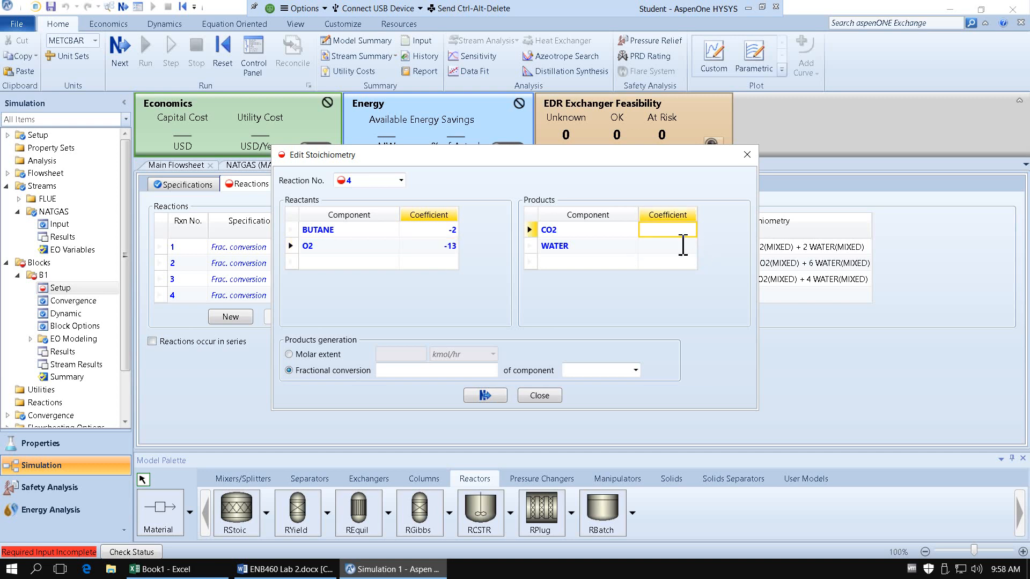
{"action": "type", "text": "8"}
{"action": "left_click", "coordinate": [679, 243]}
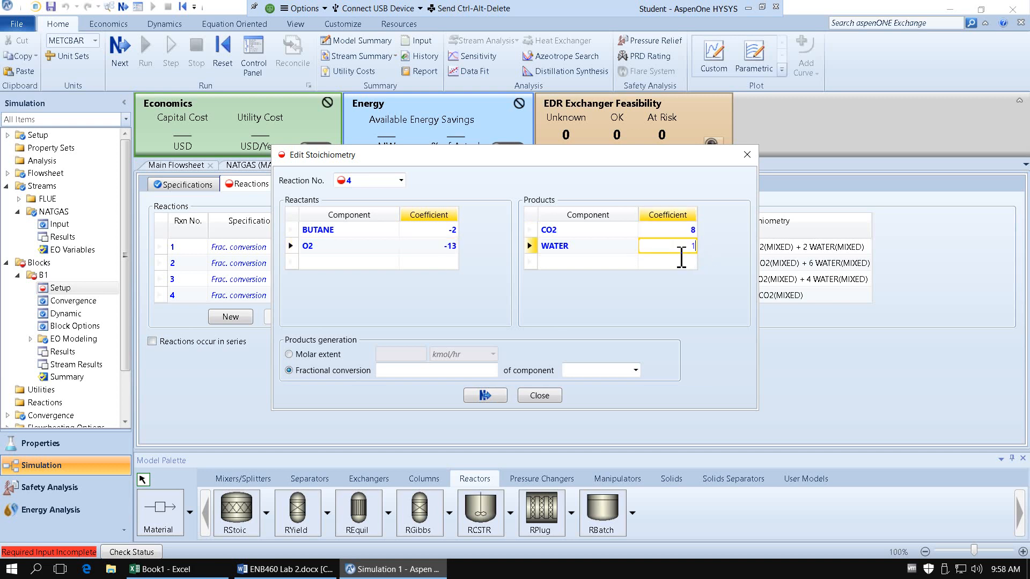
{"action": "left_click", "coordinate": [678, 295]}
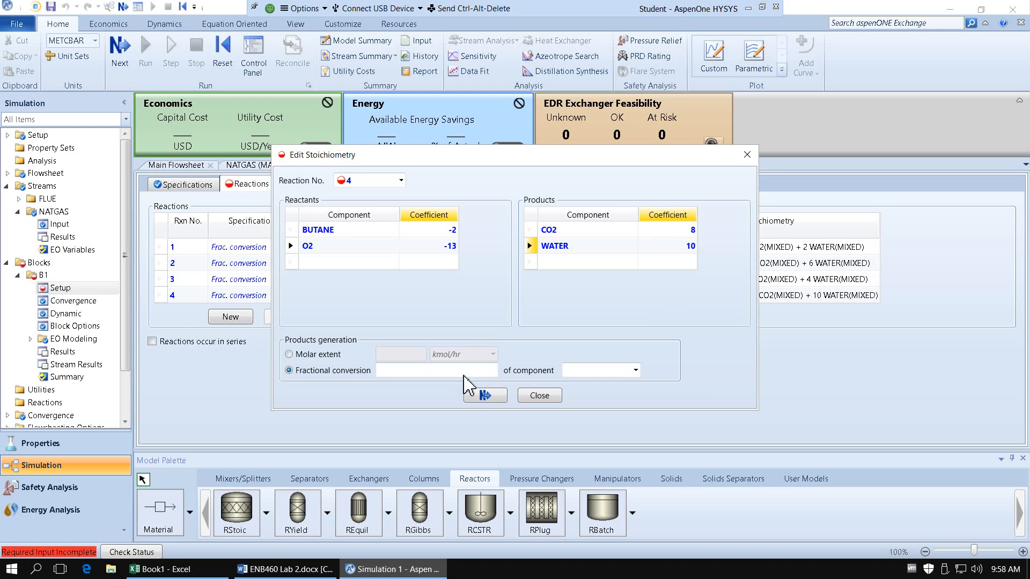
Specify a fractional conversion of 1 for BUTANE in reaction 4 and finish its stoichiometry definition.
{"action": "left_click", "coordinate": [468, 374]}
{"action": "type", "text": "1"}
{"action": "left_click", "coordinate": [612, 371]}
{"action": "left_click", "coordinate": [635, 370]}
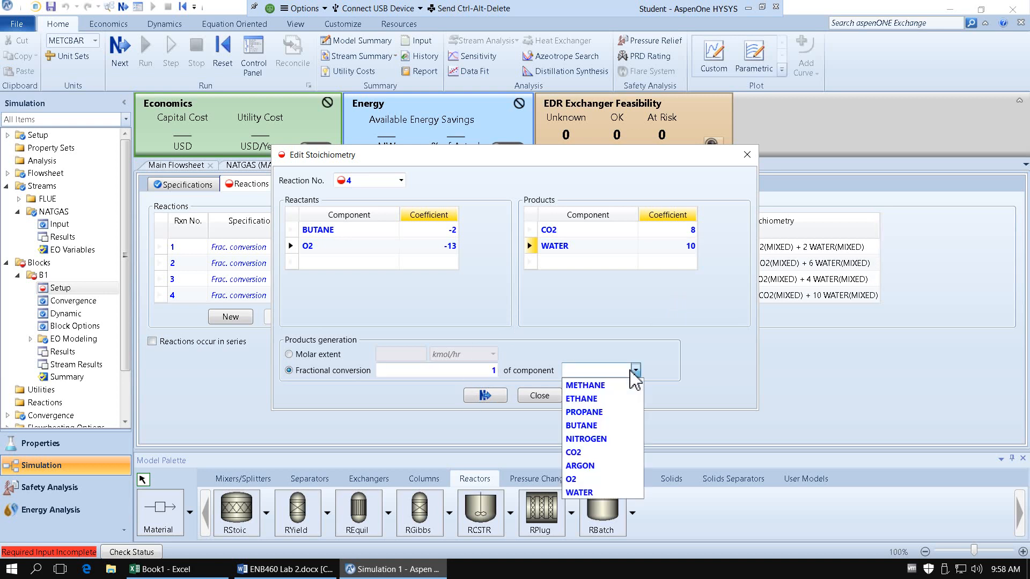
{"action": "left_click", "coordinate": [617, 425]}
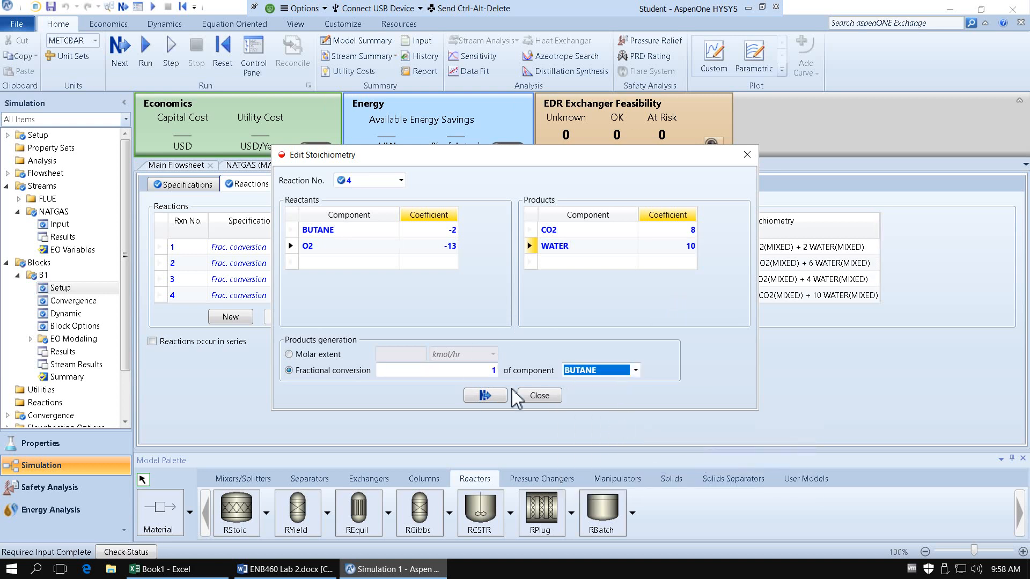
{"action": "left_click", "coordinate": [475, 396]}
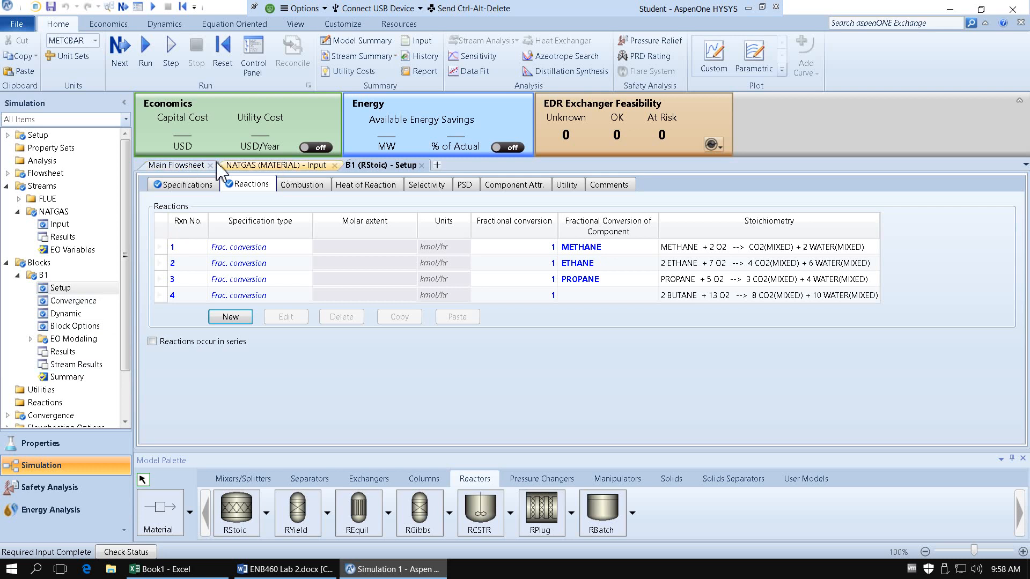
On the main flowsheet, add a second material feed stream below NATGAS and connect it to the inlet of reactor B1.
{"action": "left_click", "coordinate": [182, 167]}
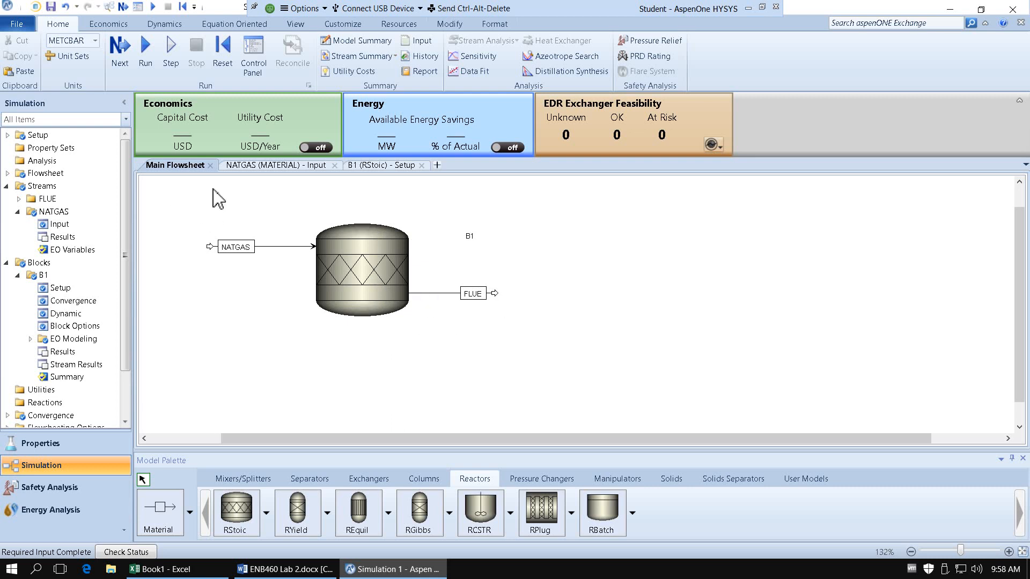
{"action": "left_click", "coordinate": [160, 510]}
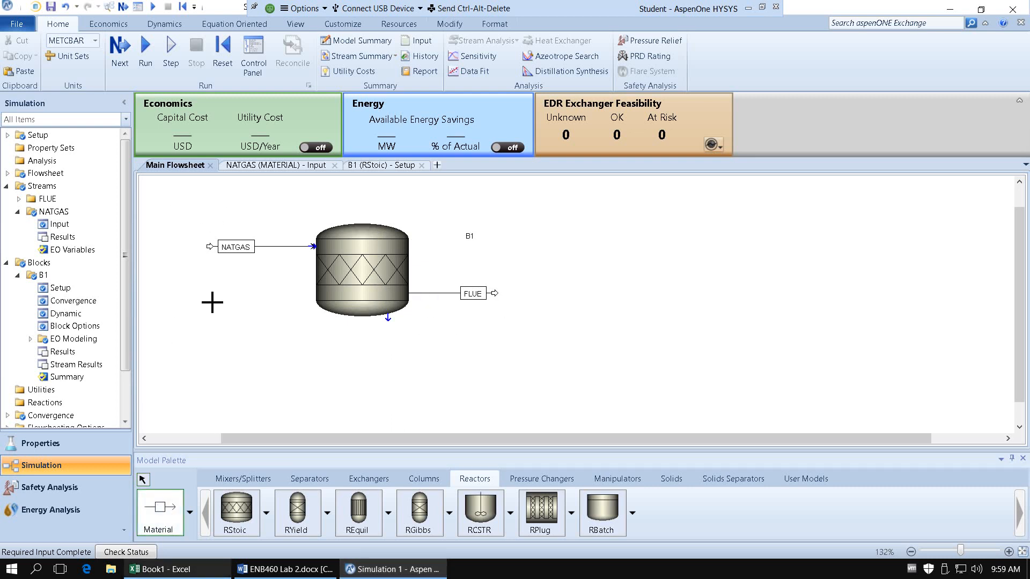
{"action": "left_click", "coordinate": [191, 290]}
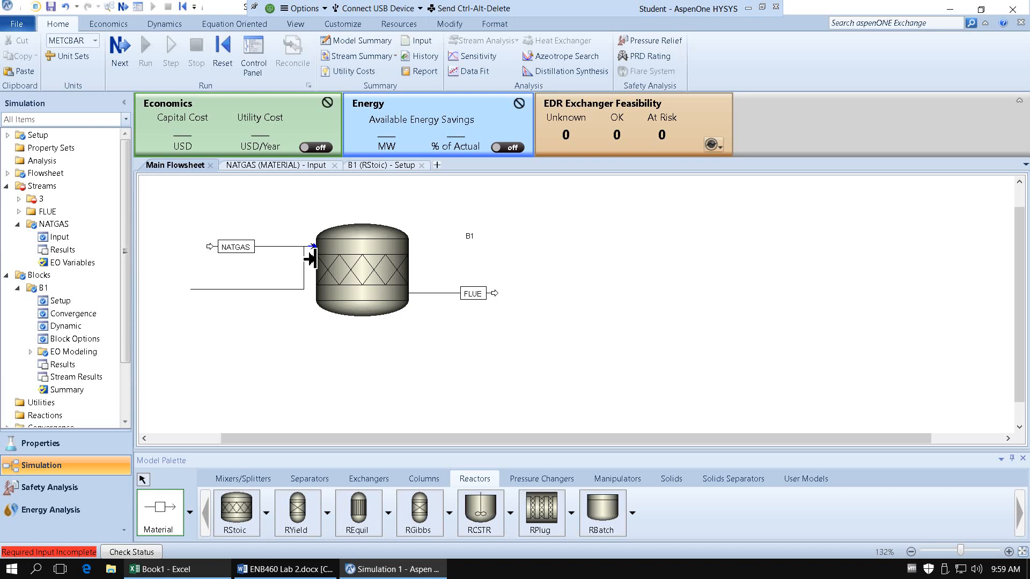
{"action": "left_click", "coordinate": [316, 249]}
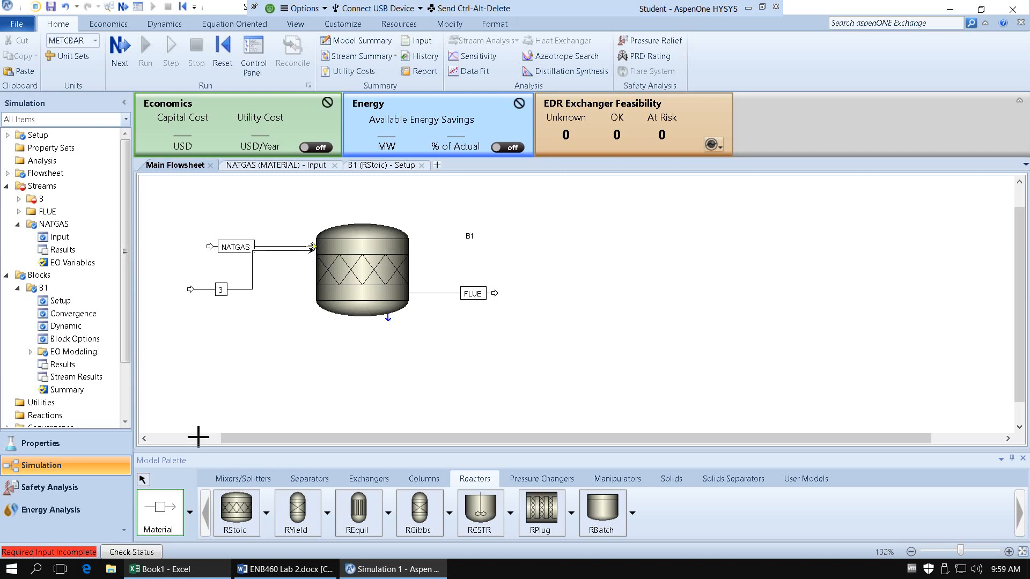
{"action": "left_click", "coordinate": [142, 479]}
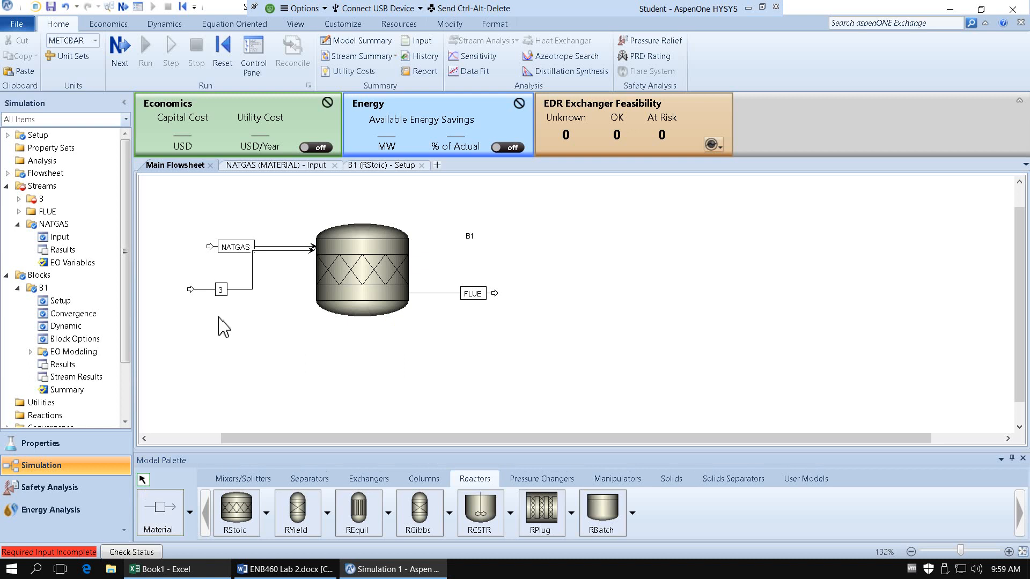
Rename the new feed stream as AIR.
{"action": "left_click", "coordinate": [221, 291]}
{"action": "double_click", "coordinate": [222, 290]}
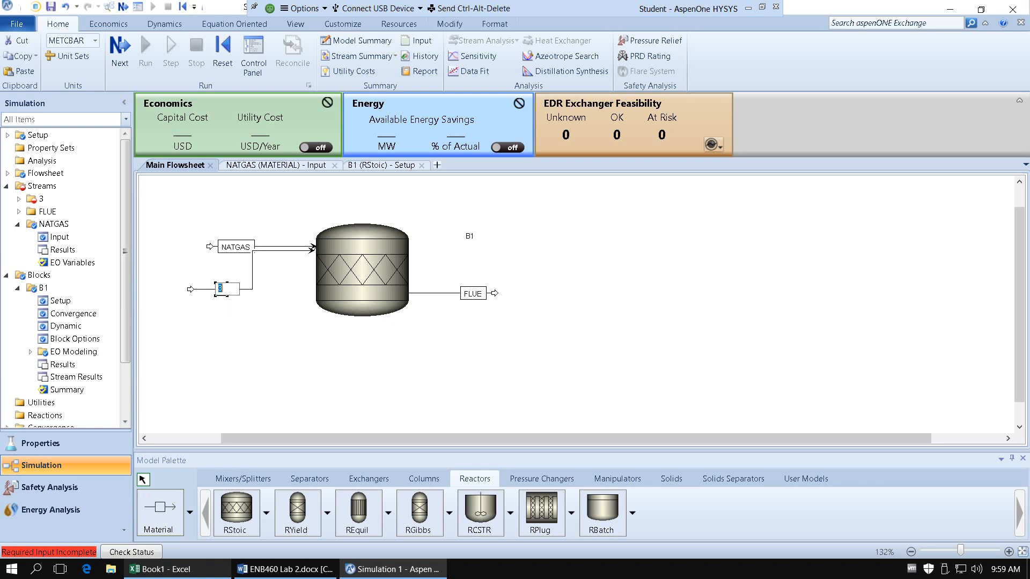
{"action": "type", "text": "AIR"}
{"action": "left_click", "coordinate": [262, 378]}
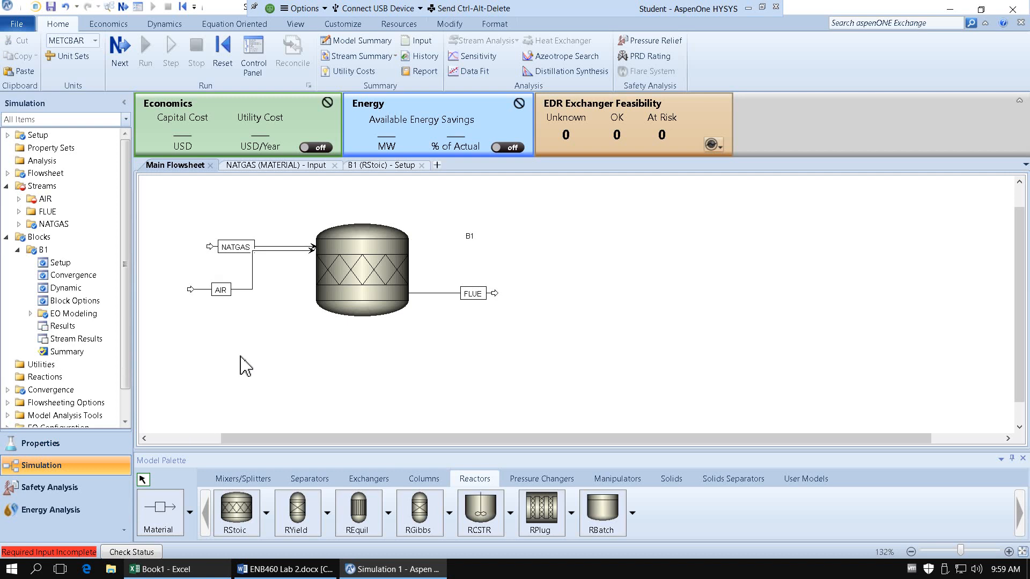
Open the AIR stream's input and specify a temperature of 21 C, a pressure of 1 bar and a Mass total flow basis.
{"action": "left_click", "coordinate": [248, 290]}
{"action": "right_click", "coordinate": [248, 290]}
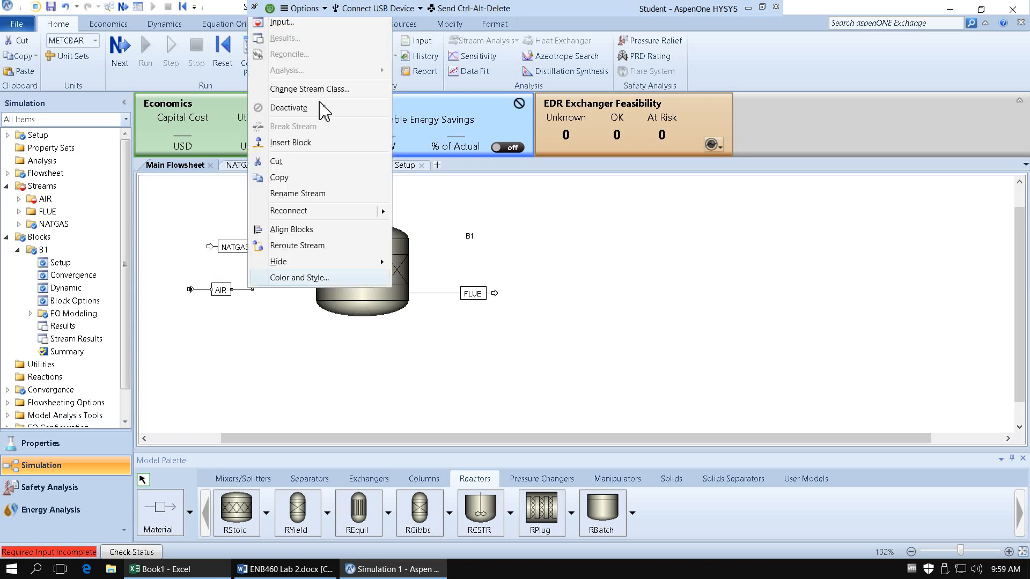
{"action": "left_click", "coordinate": [314, 25]}
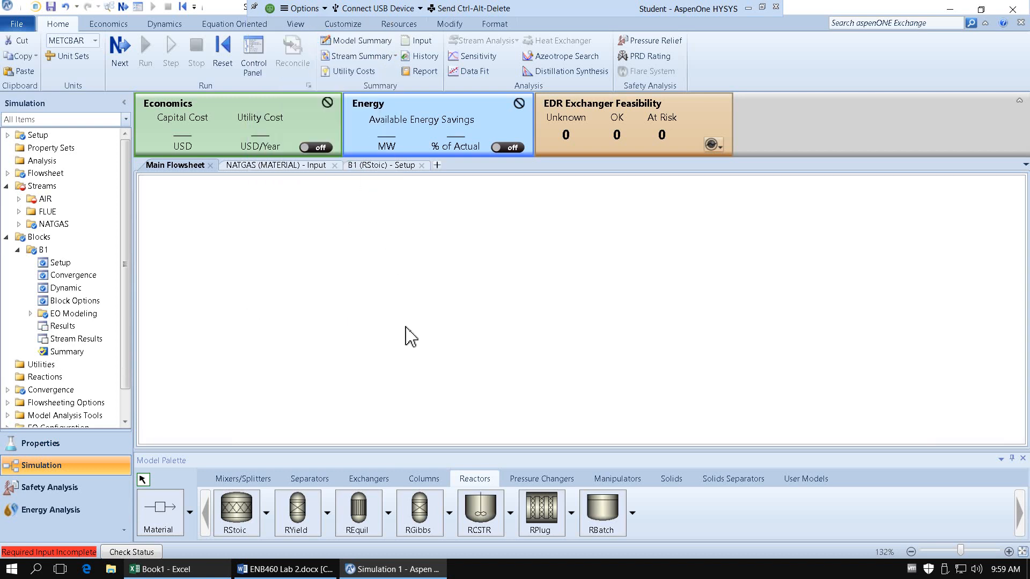
{"action": "type", "text": "21"}
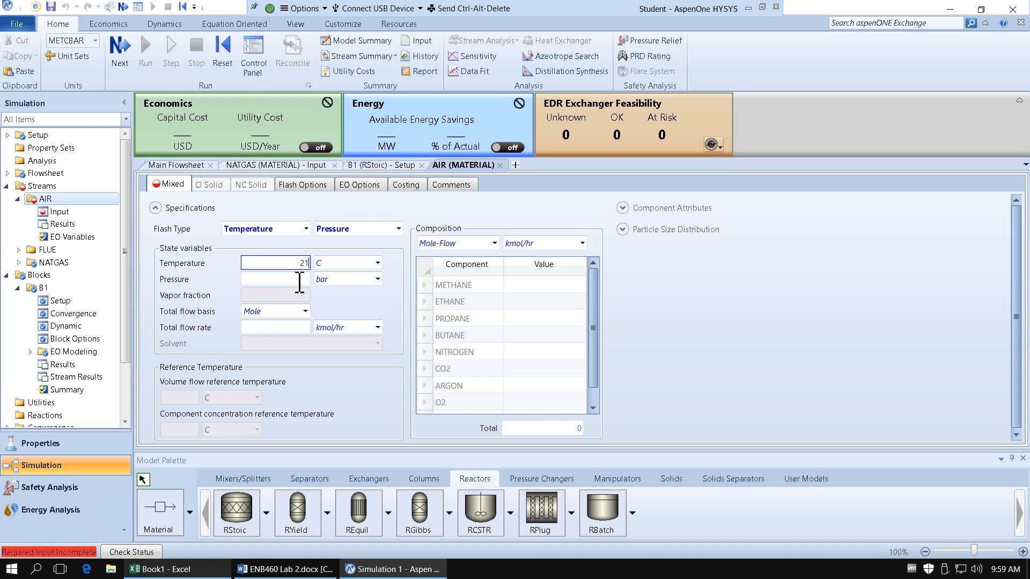
{"action": "left_click", "coordinate": [296, 280]}
{"action": "type", "text": "1"}
{"action": "key", "text": "Return"}
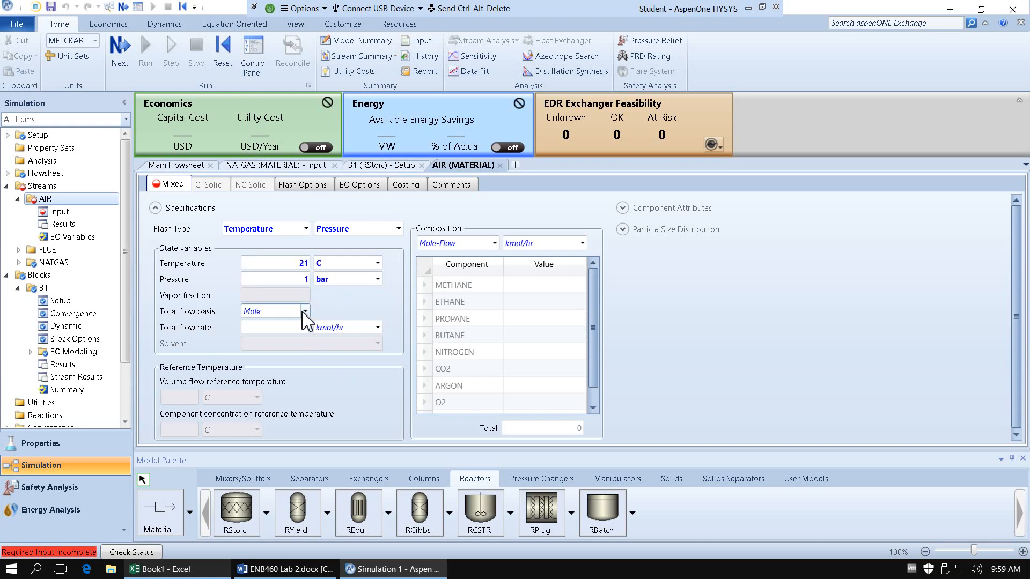
{"action": "left_click", "coordinate": [305, 311]}
{"action": "left_click", "coordinate": [295, 326]}
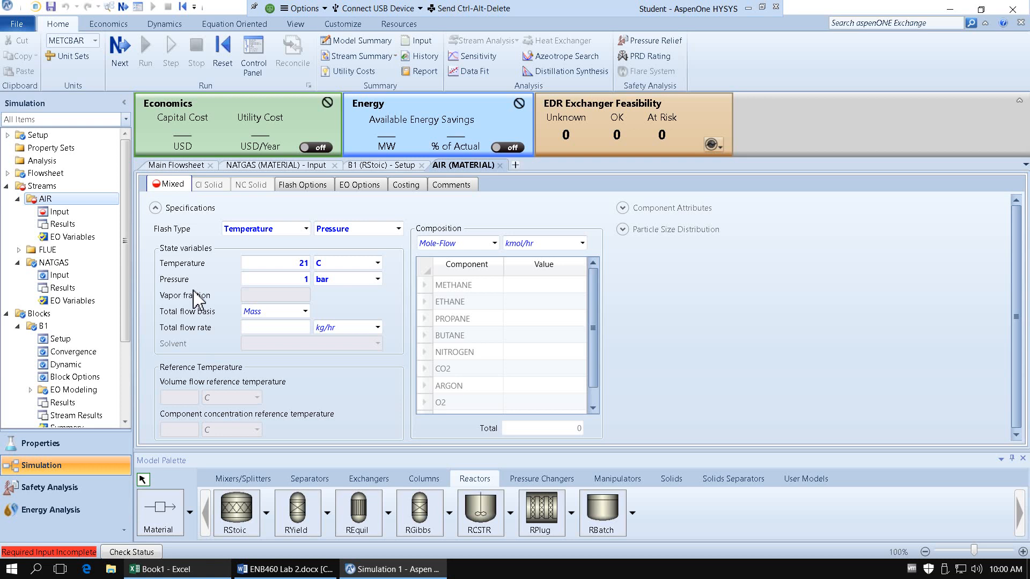
Set the AIR stream's total flow rate to 100 tonne/hr.
{"action": "left_click", "coordinate": [303, 328]}
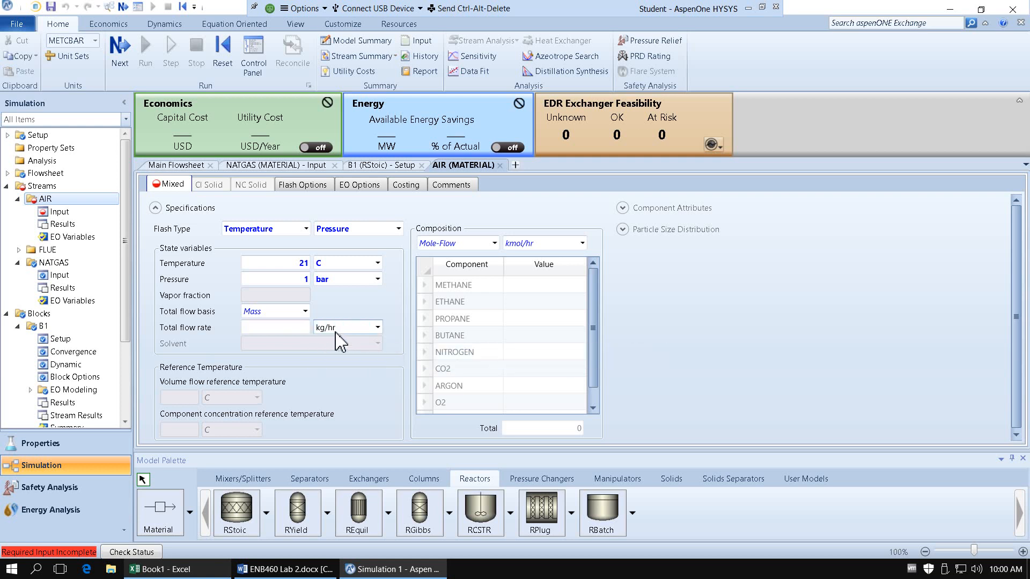
{"action": "left_click", "coordinate": [377, 327]}
{"action": "scroll", "coordinate": [343, 410], "scroll_direction": "down", "scroll_amount": 3}
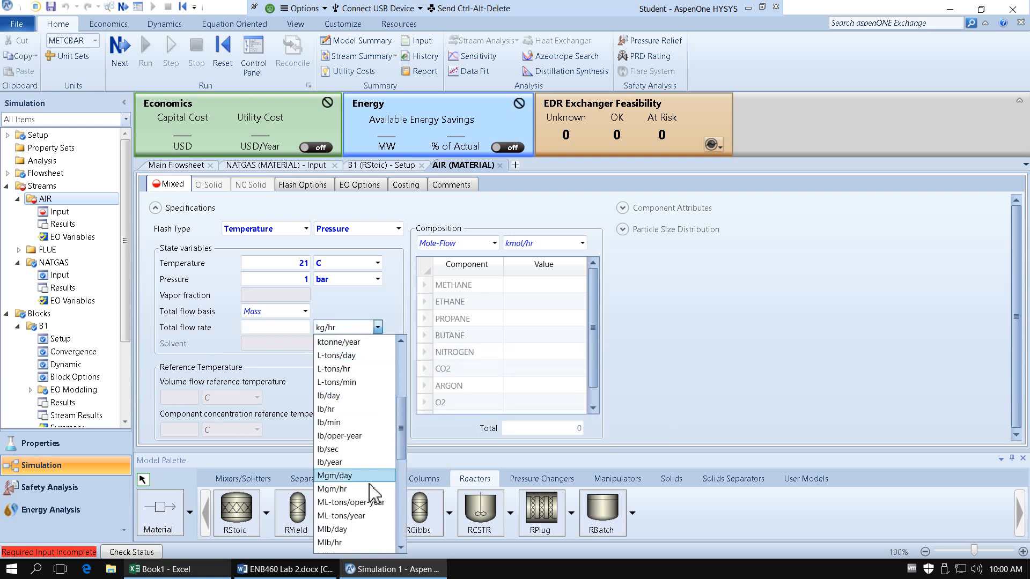
{"action": "scroll", "coordinate": [374, 490], "scroll_direction": "down", "scroll_amount": 4}
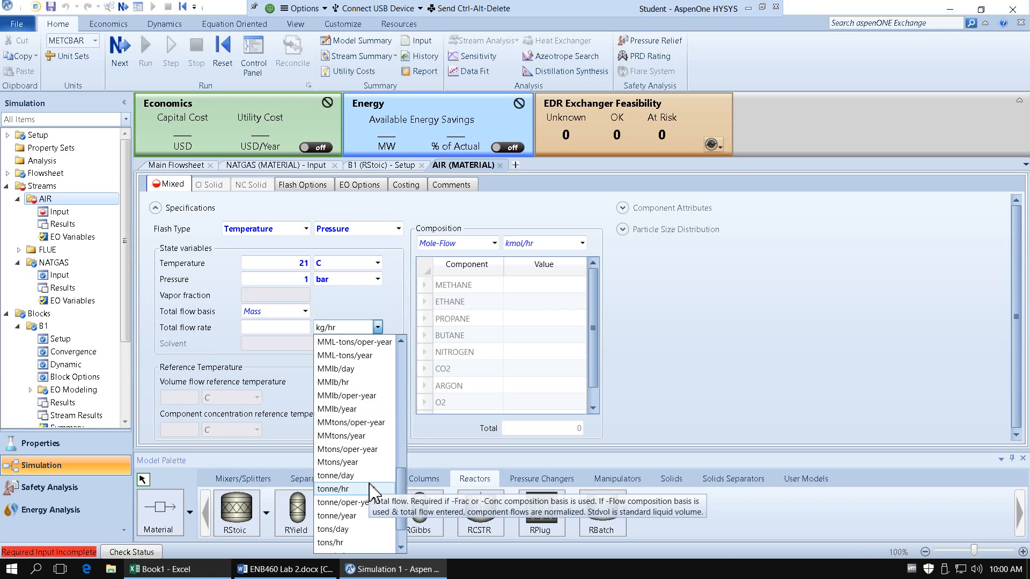
{"action": "left_click", "coordinate": [343, 489]}
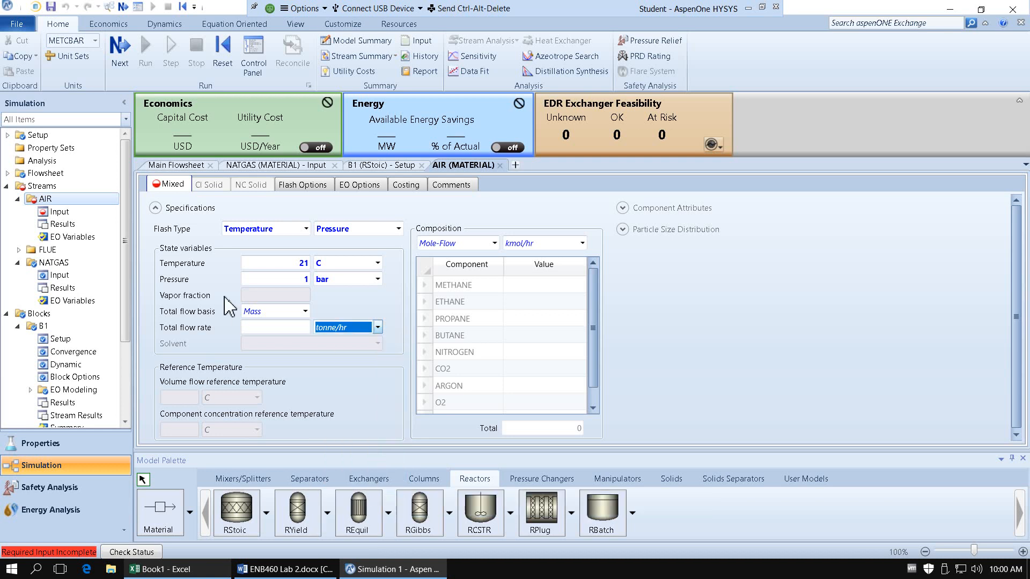
{"action": "left_click", "coordinate": [255, 332]}
{"action": "type", "text": "1"}
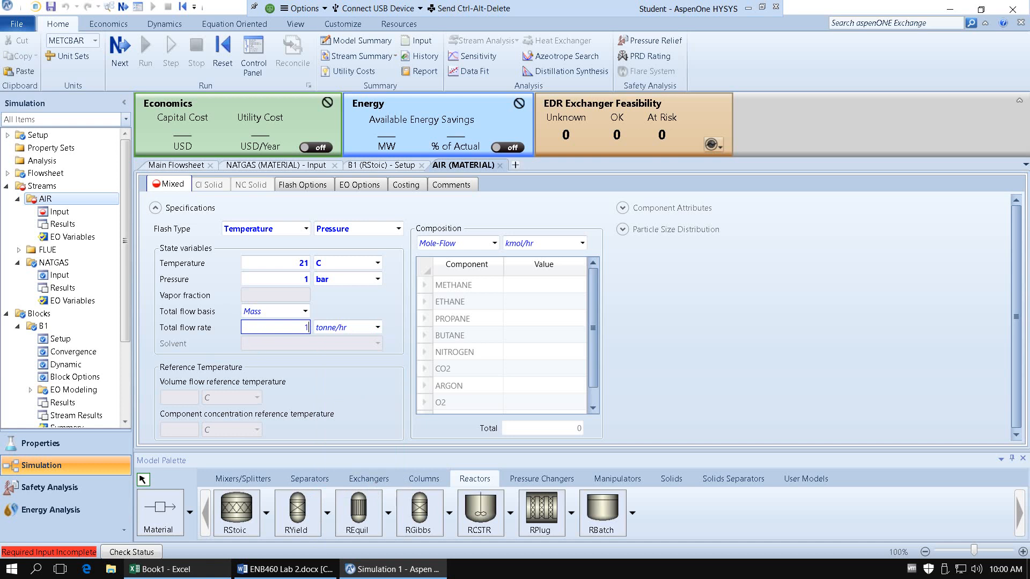
{"action": "type", "text": "00"}
{"action": "key", "text": "Return"}
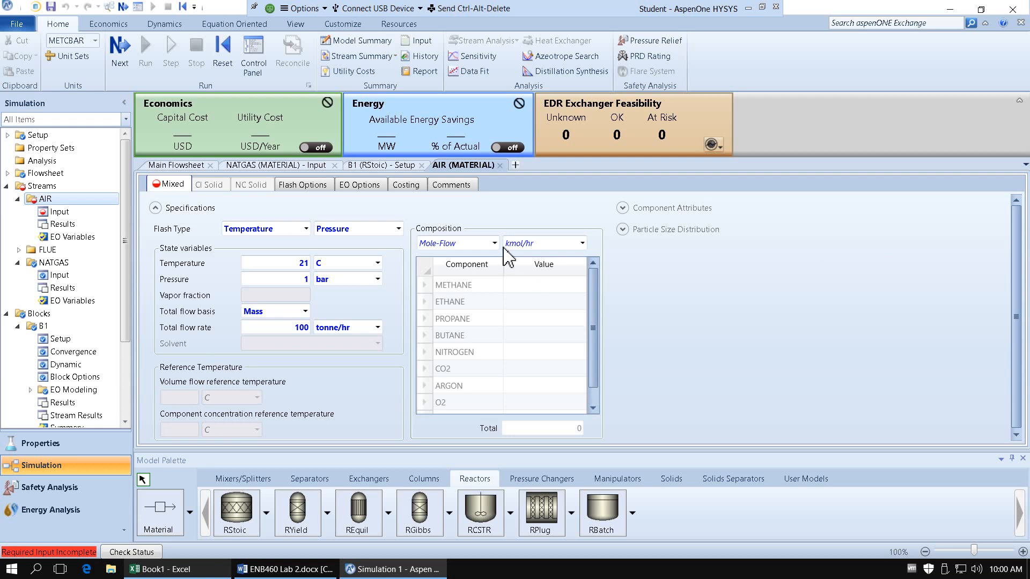
Check the air composition table in the ENB460 Lab 2 Word document and set the AIR stream's composition basis to Mass-Frac.
{"action": "left_click", "coordinate": [287, 569]}
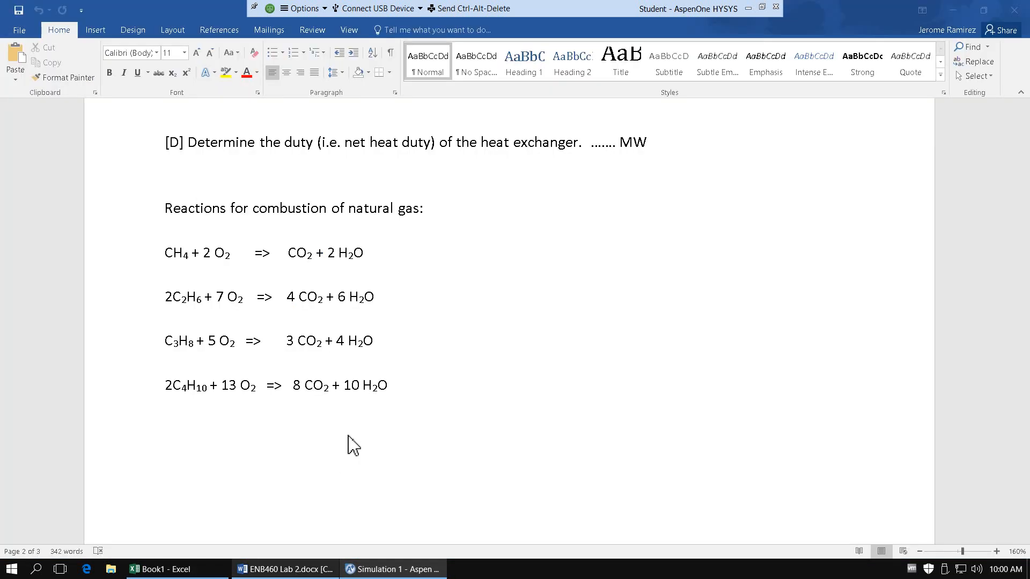
{"action": "scroll", "coordinate": [352, 445], "scroll_direction": "up", "scroll_amount": 20}
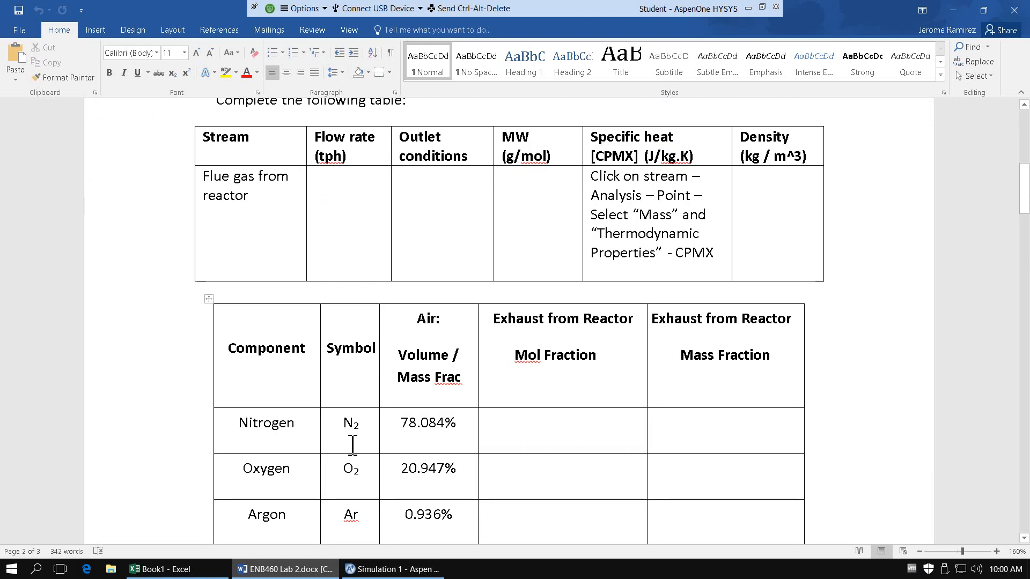
{"action": "scroll", "coordinate": [351, 446], "scroll_direction": "down", "scroll_amount": 2}
{"action": "scroll", "coordinate": [305, 429], "scroll_direction": "down", "scroll_amount": 1}
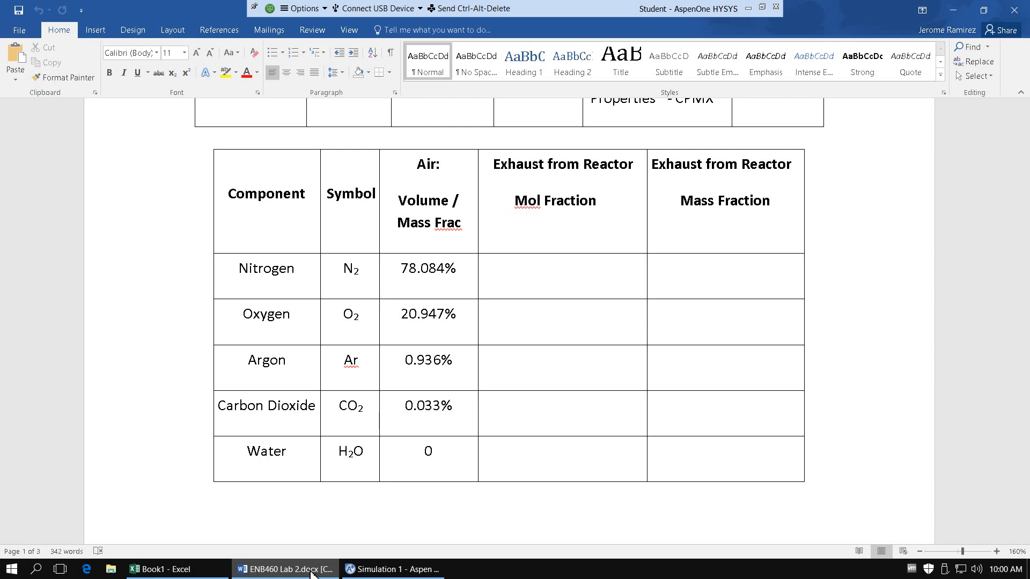
{"action": "left_click", "coordinate": [392, 569]}
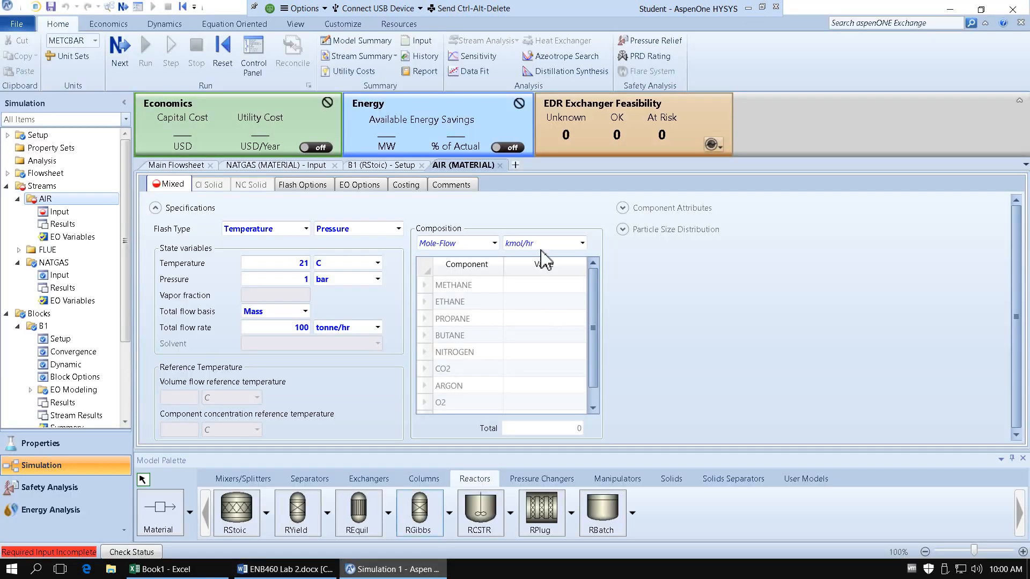
{"action": "left_click", "coordinate": [495, 244]}
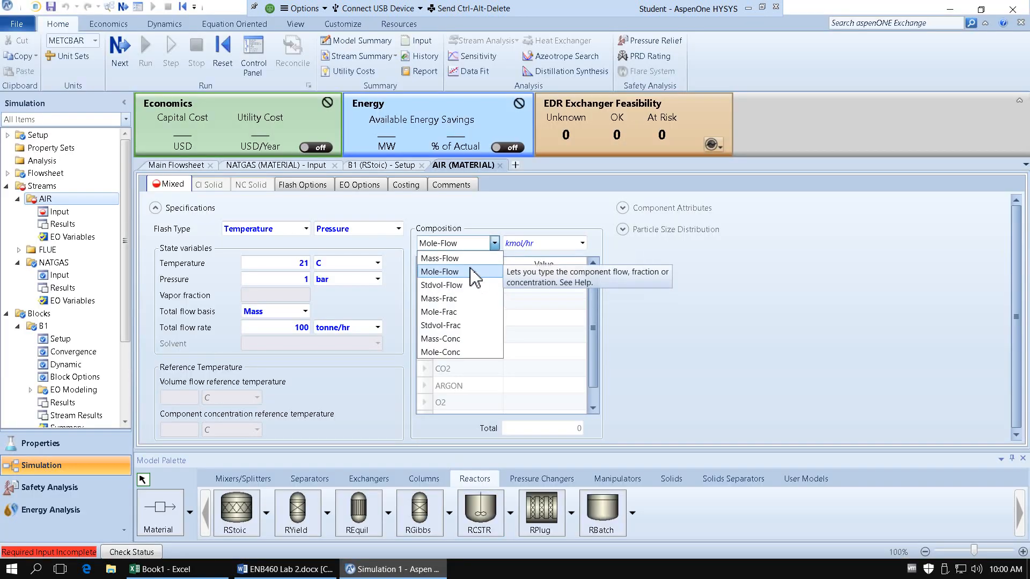
{"action": "left_click", "coordinate": [464, 300]}
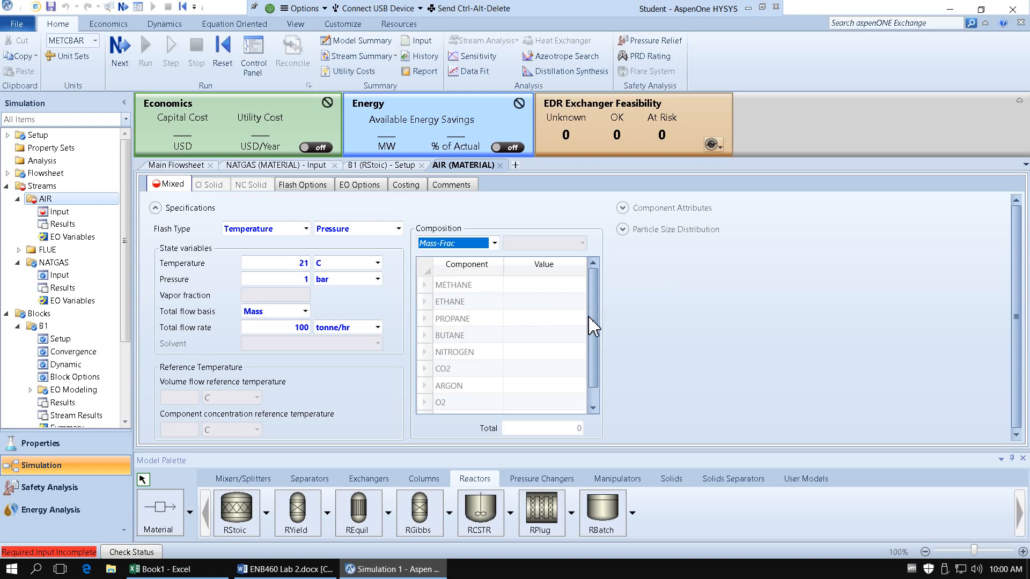
Enter AIR mass fractions of 0.78084 for NITROGEN and 0.20947 for O2.
{"action": "scroll", "coordinate": [593, 338], "scroll_direction": "down", "scroll_amount": 1}
{"action": "left_click", "coordinate": [544, 338]}
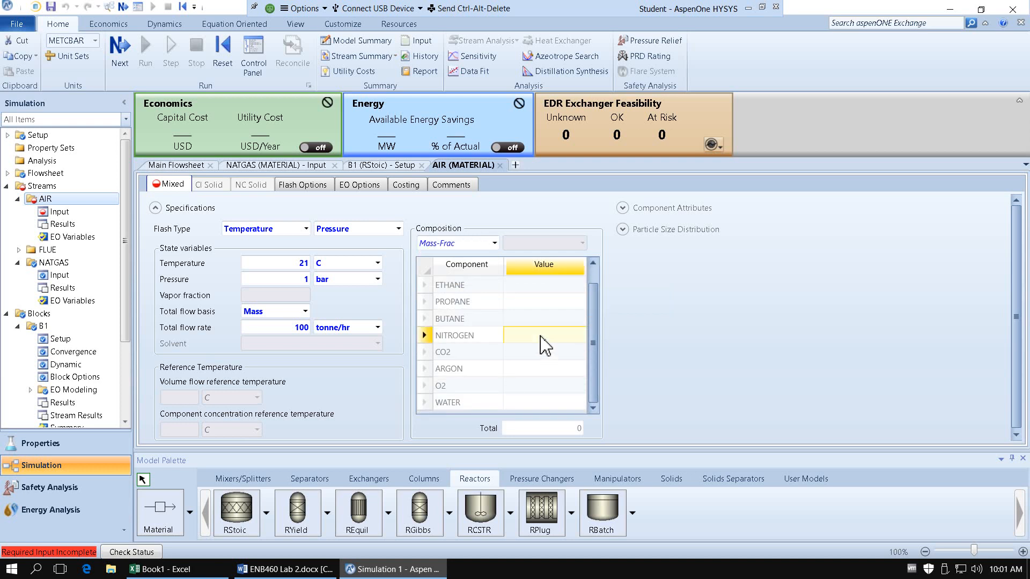
{"action": "type", "text": ".78"}
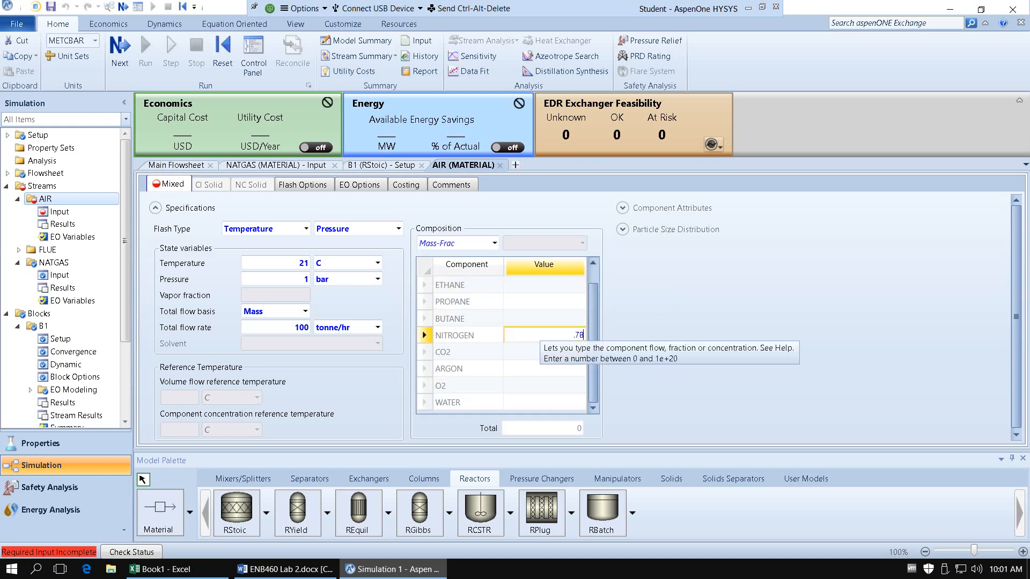
{"action": "type", "text": "084"}
{"action": "left_click", "coordinate": [539, 389]}
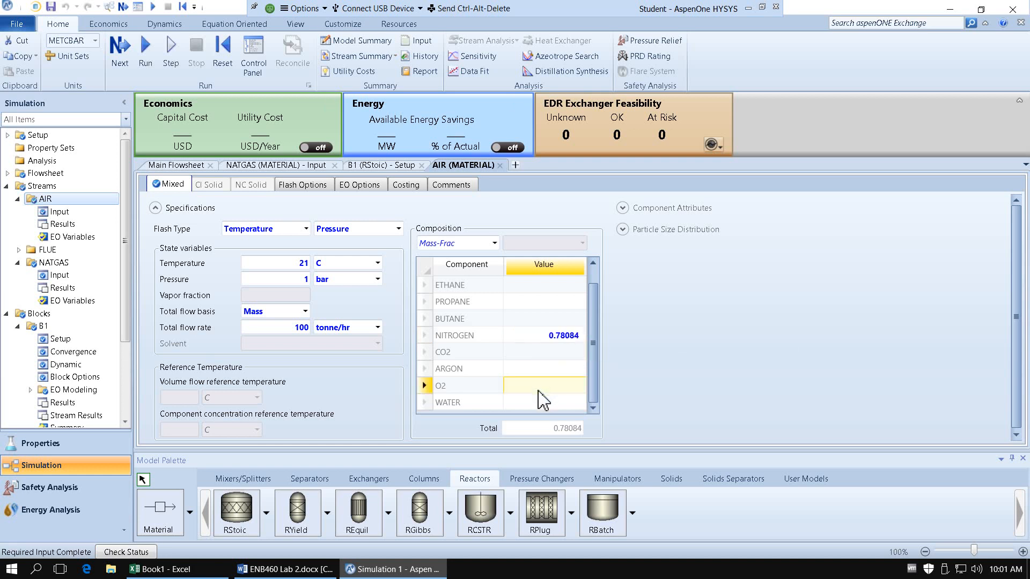
{"action": "left_click", "coordinate": [539, 389]}
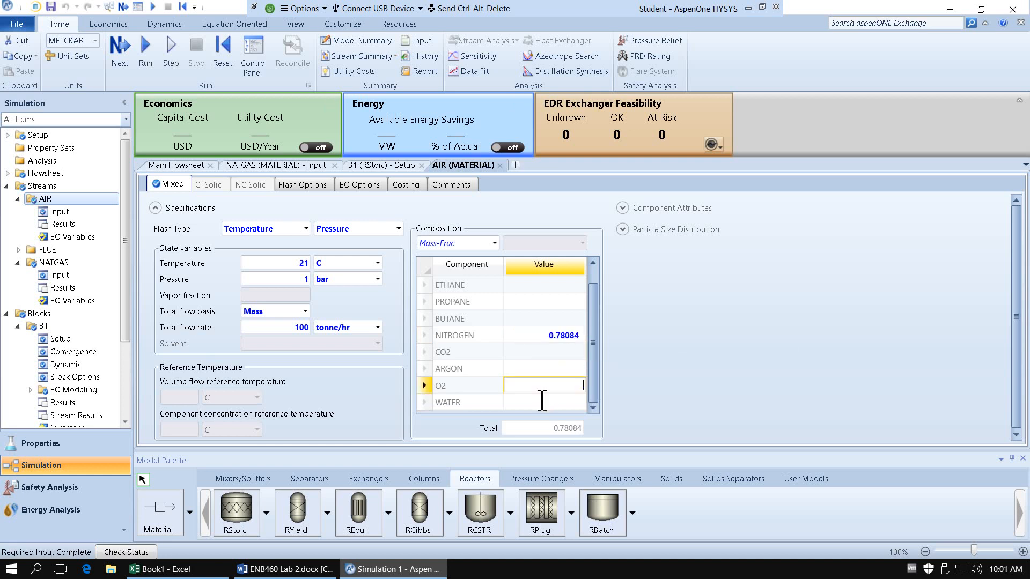
{"action": "type", "text": ".20"}
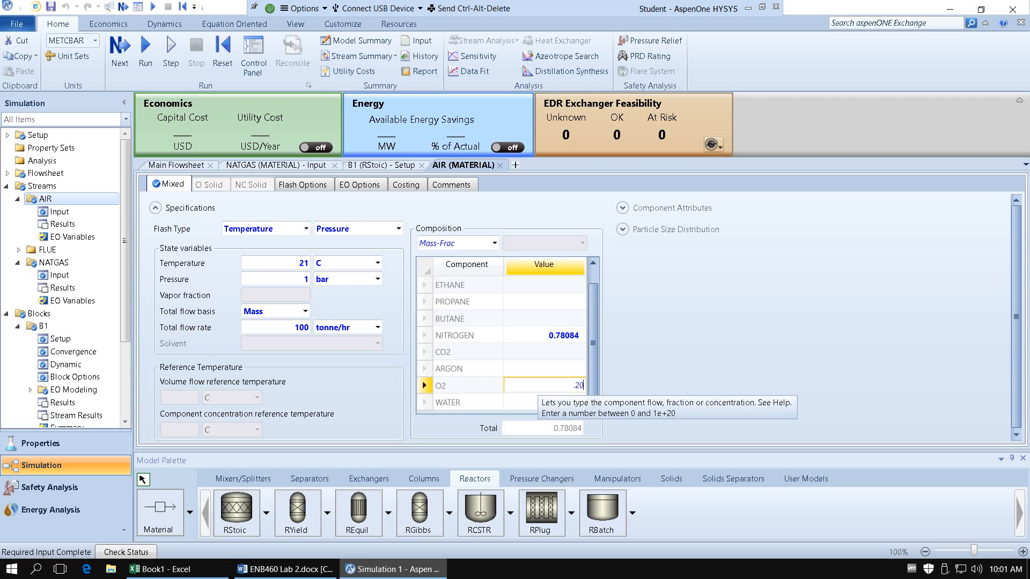
{"action": "type", "text": "947"}
{"action": "key", "text": "Return"}
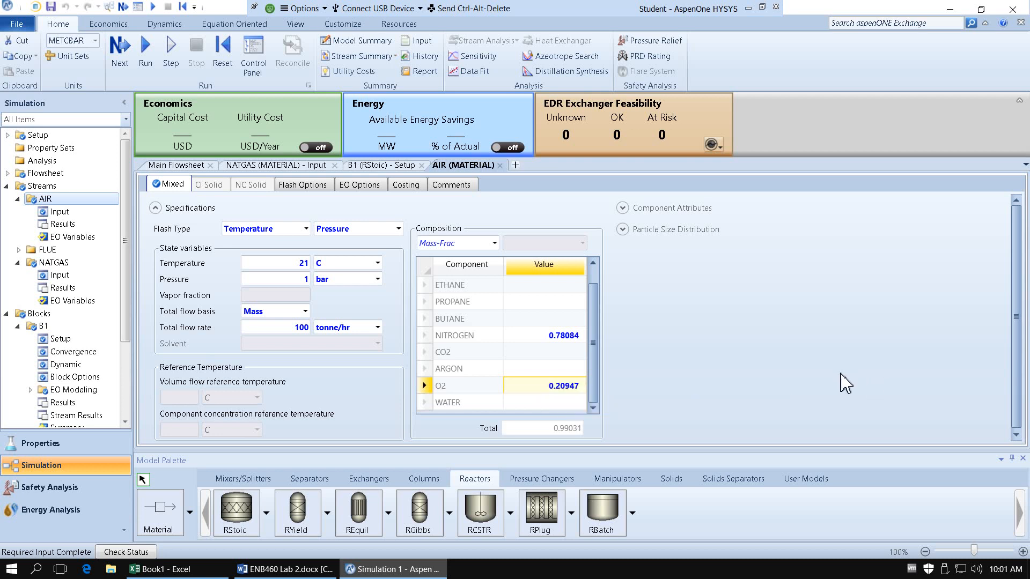
Enter a mass fraction of 0.00936 for ARGON in the AIR composition.
{"action": "left_click", "coordinate": [537, 374]}
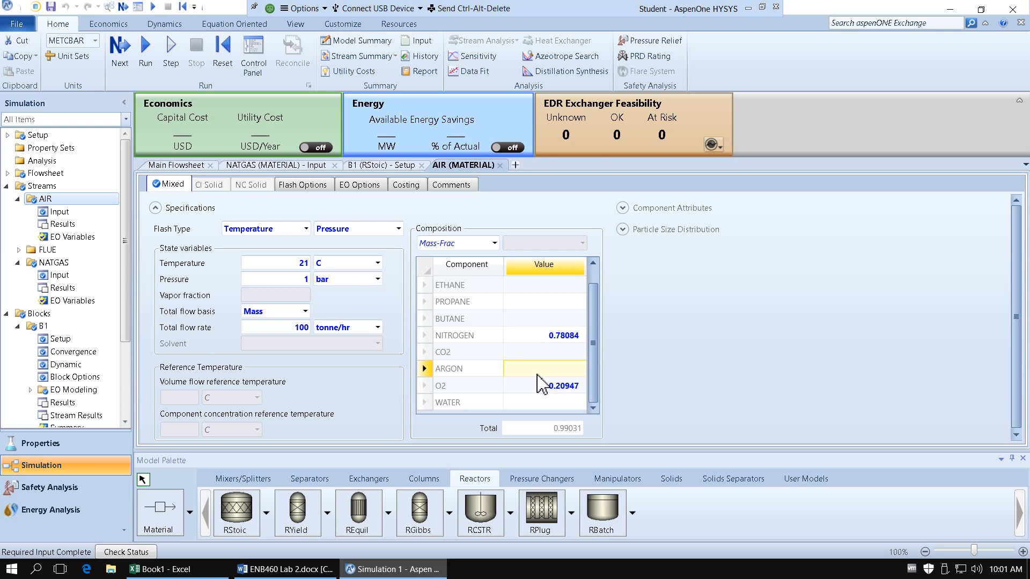
{"action": "left_click", "coordinate": [537, 375]}
{"action": "type", "text": ".009"}
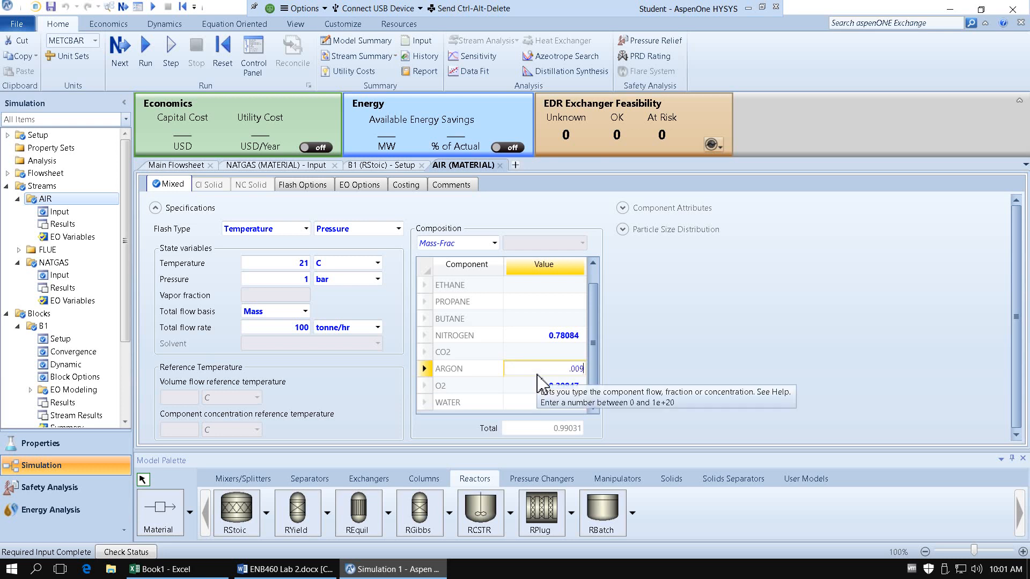
{"action": "type", "text": "36"}
{"action": "left_click", "coordinate": [646, 385]}
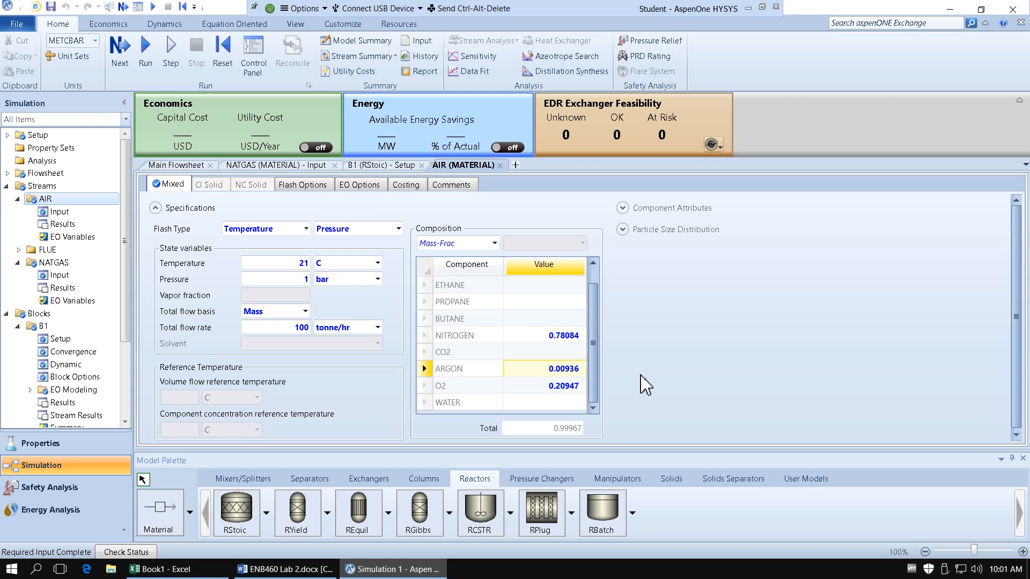
Complete the AIR composition with mass fractions of 0.00033 for CO2 and 0 for WATER.
{"action": "left_click", "coordinate": [567, 358]}
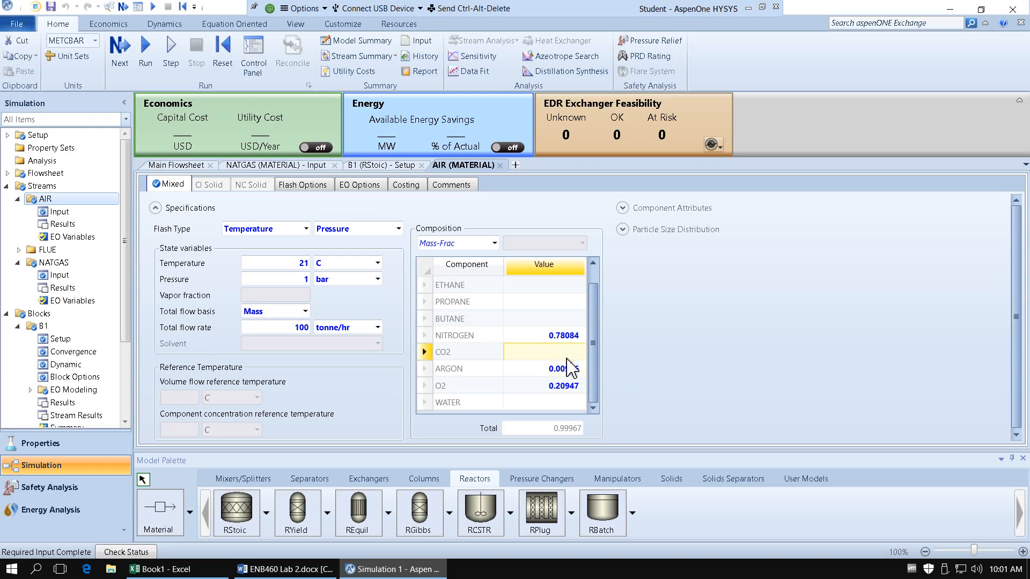
{"action": "type", "text": ".000"}
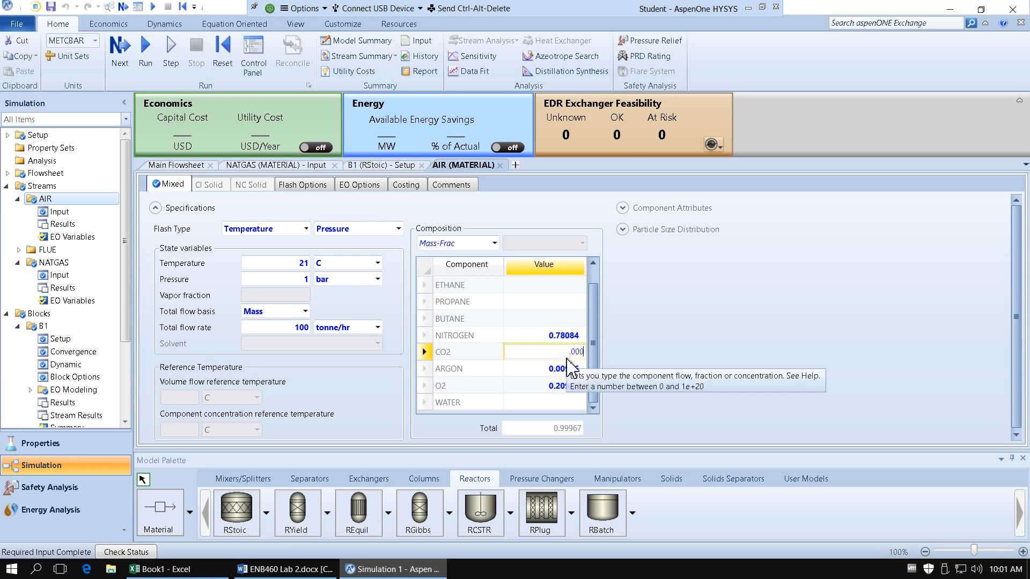
{"action": "type", "text": "33"}
{"action": "left_click", "coordinate": [724, 323]}
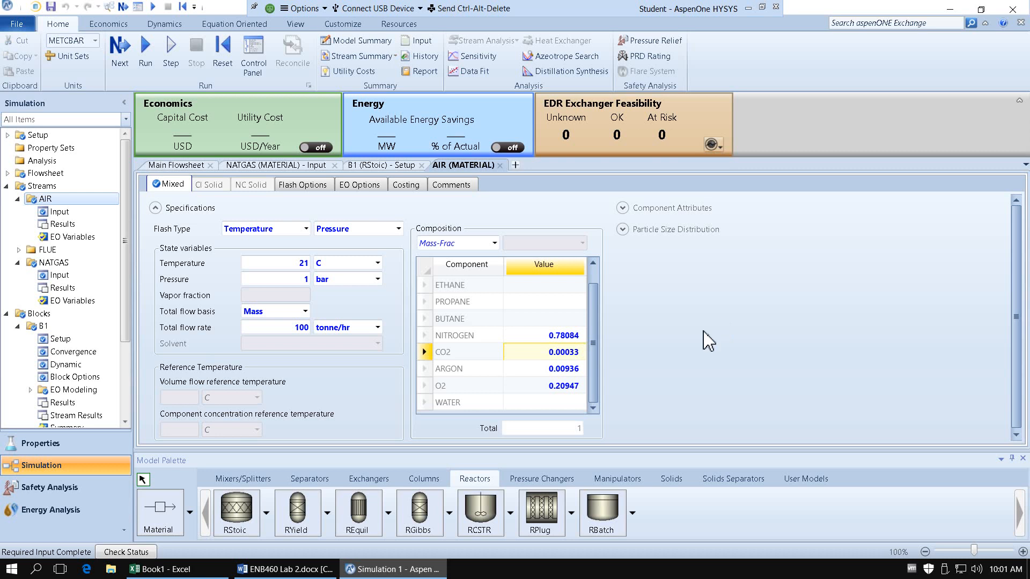
{"action": "left_click", "coordinate": [577, 403]}
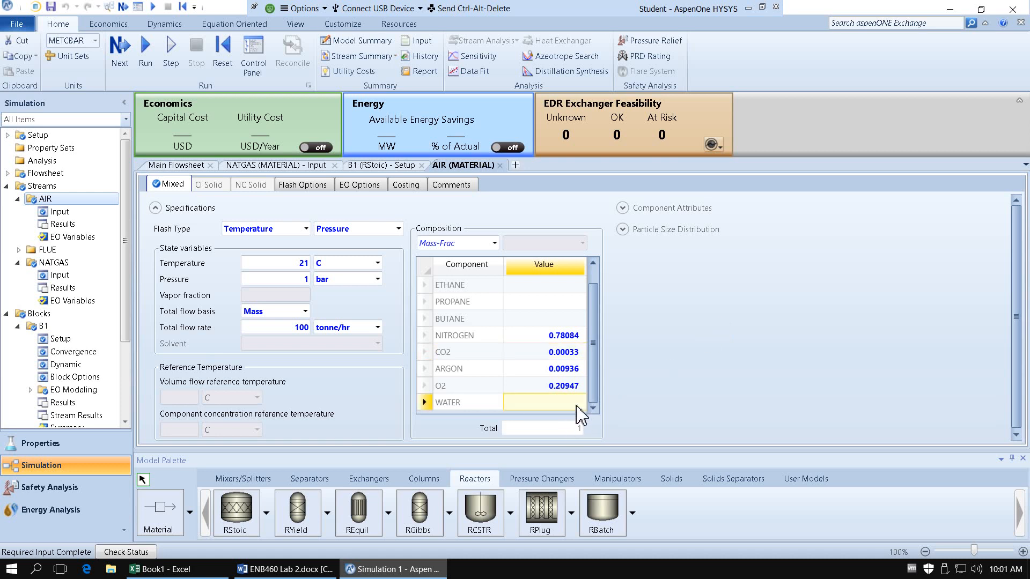
{"action": "type", "text": "0"}
{"action": "key", "text": "Return"}
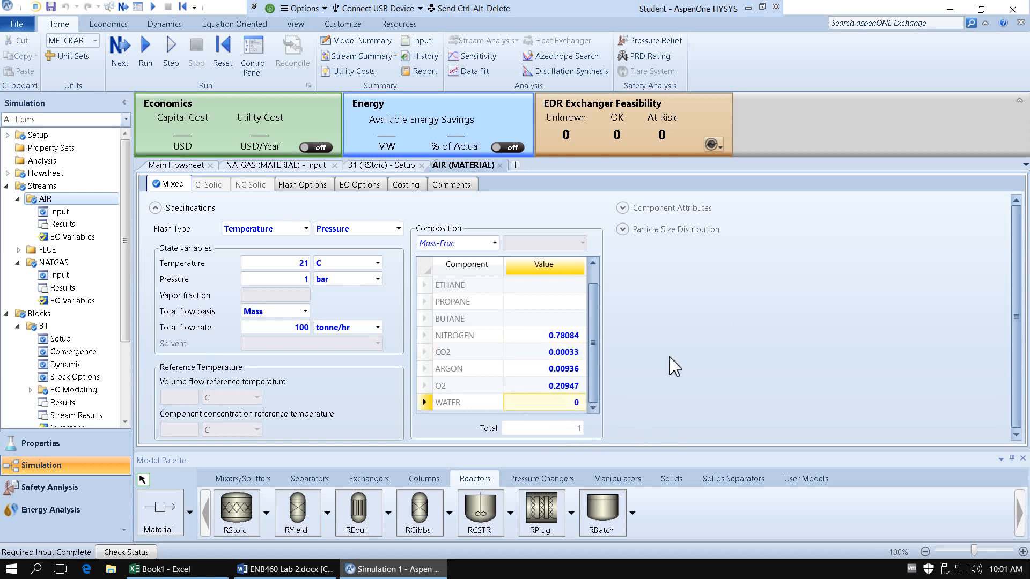
{"action": "scroll", "coordinate": [669, 355], "scroll_direction": "down", "scroll_amount": 1}
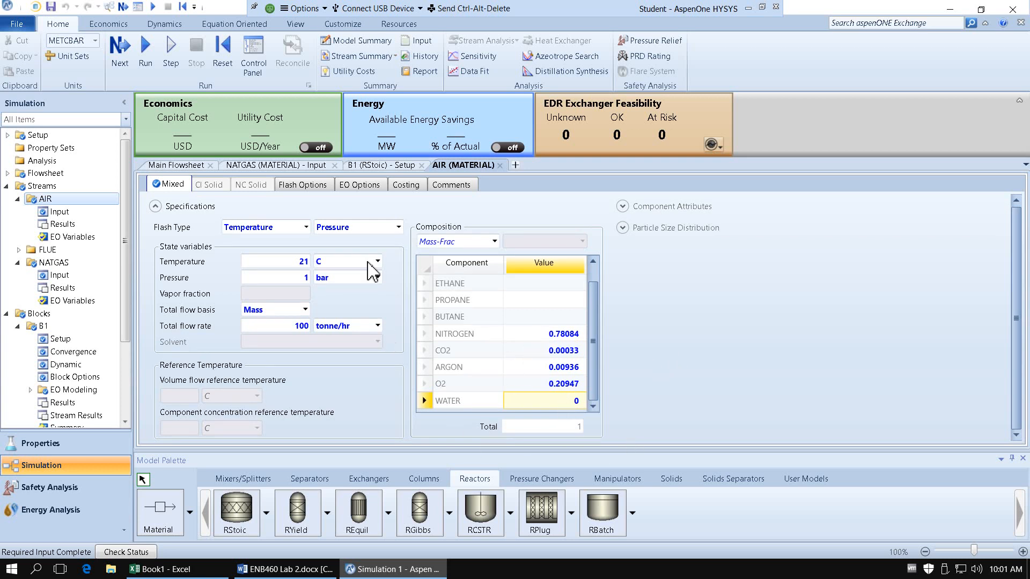
Return to the main flowsheet, run the simulation and review the run messages for block B1.
{"action": "left_click", "coordinate": [167, 167]}
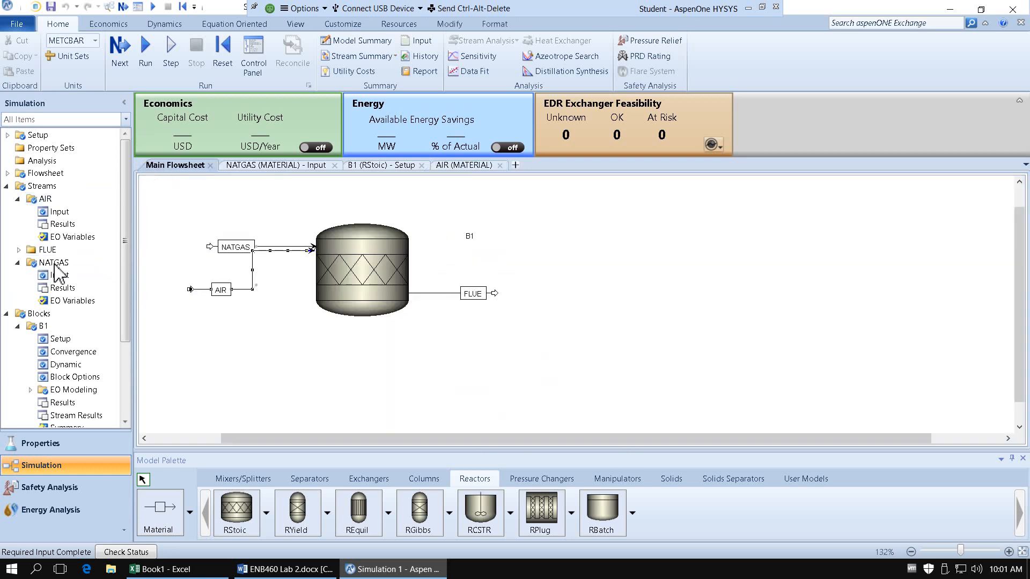
{"action": "left_click", "coordinate": [118, 65]}
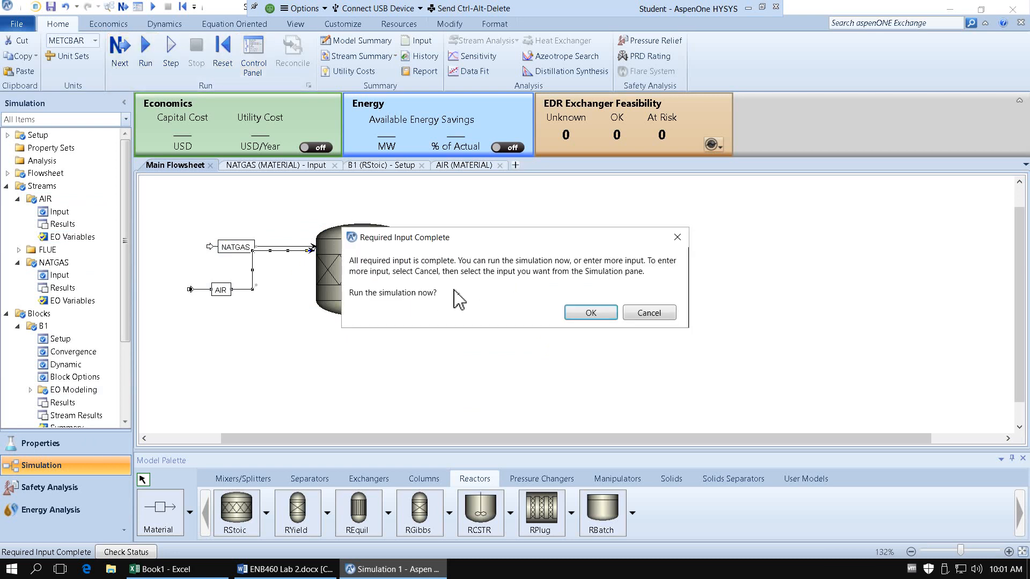
{"action": "left_click", "coordinate": [589, 314]}
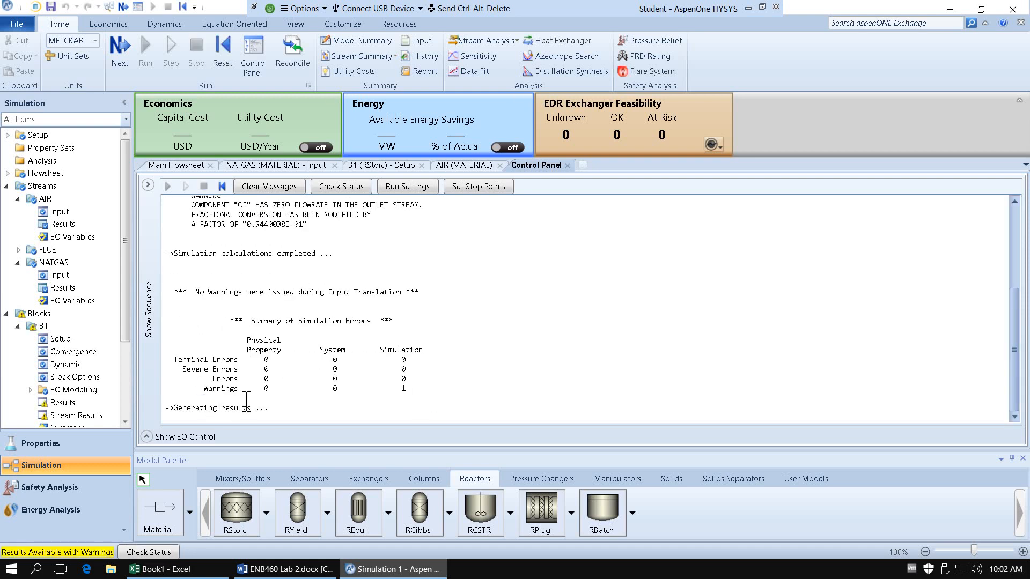
{"action": "scroll", "coordinate": [300, 378], "scroll_direction": "up", "scroll_amount": 2}
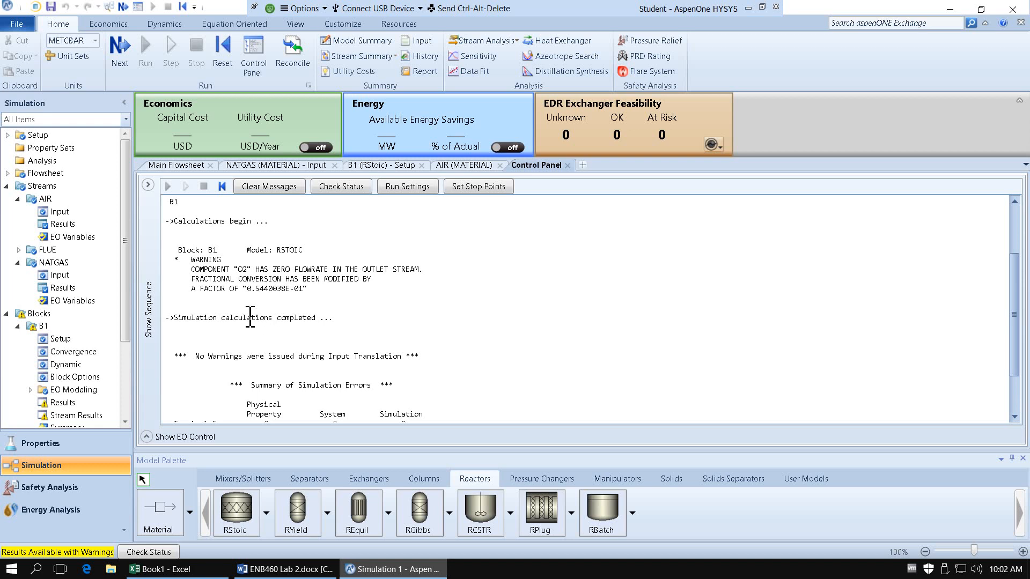
Open the results of reactor B1 from the main flowsheet and examine the summary and the reaction extents.
{"action": "left_click", "coordinate": [169, 166]}
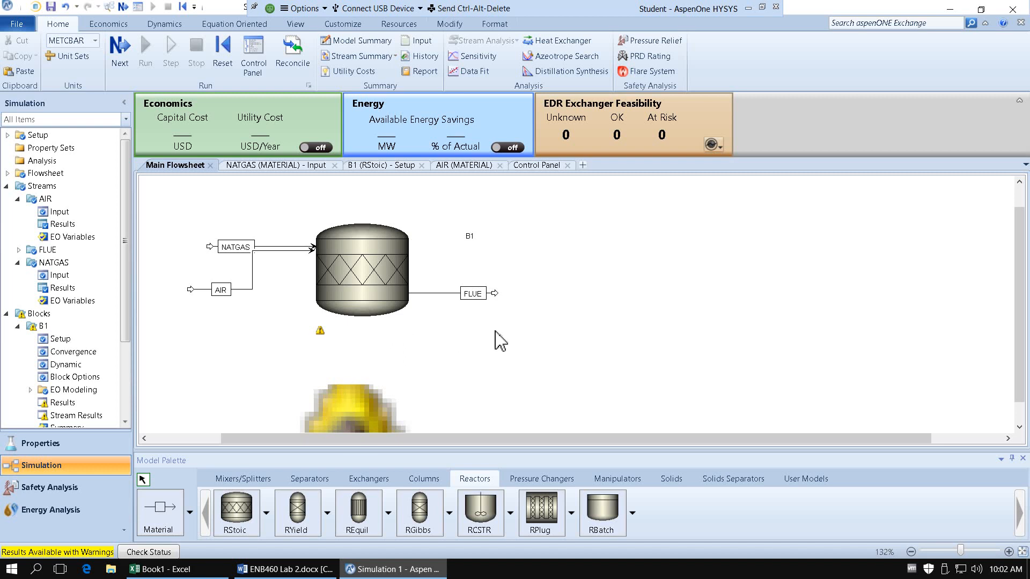
{"action": "right_click", "coordinate": [359, 269]}
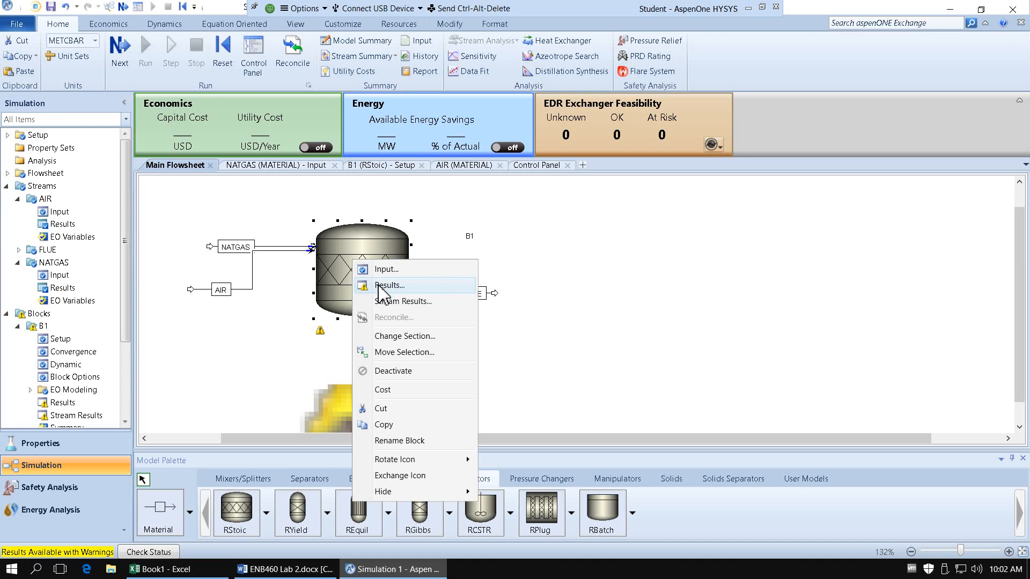
{"action": "left_click", "coordinate": [382, 287]}
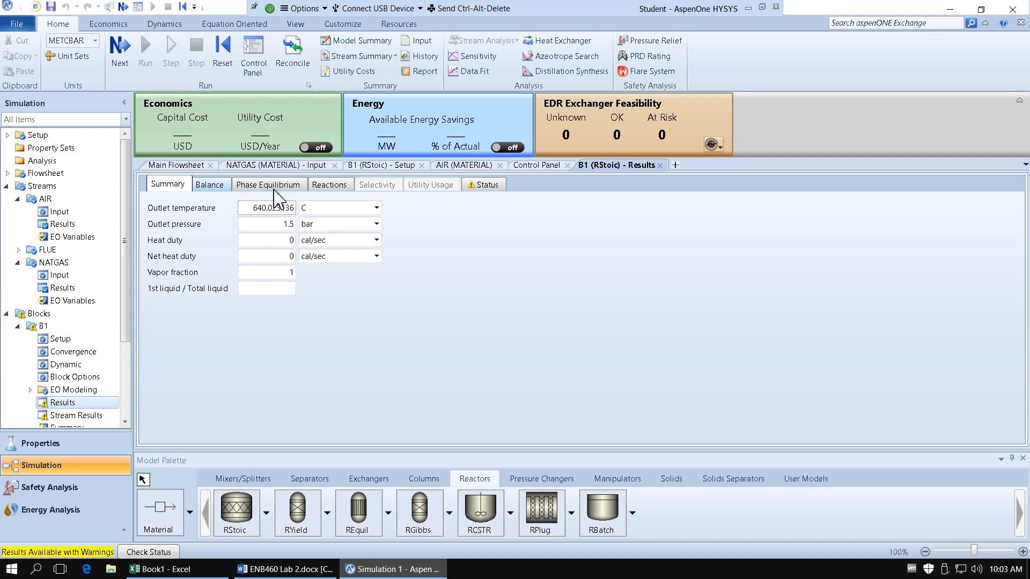
{"action": "left_click", "coordinate": [328, 195]}
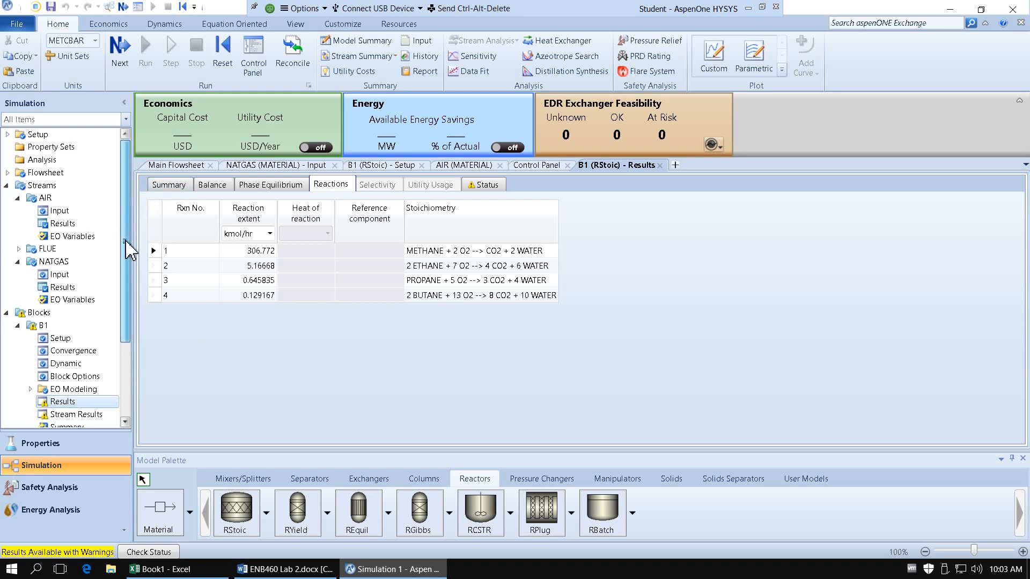
Open the stream results of block B1 and examine the conditions and properties of AIR, NATGAS and FLUE.
{"action": "scroll", "coordinate": [129, 268], "scroll_direction": "down", "scroll_amount": 3}
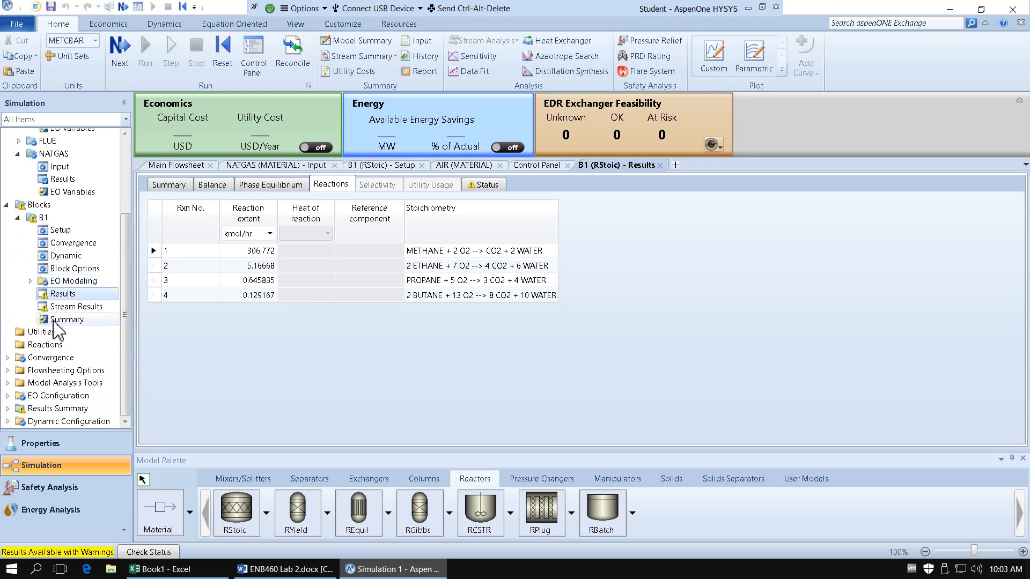
{"action": "left_click", "coordinate": [90, 311]}
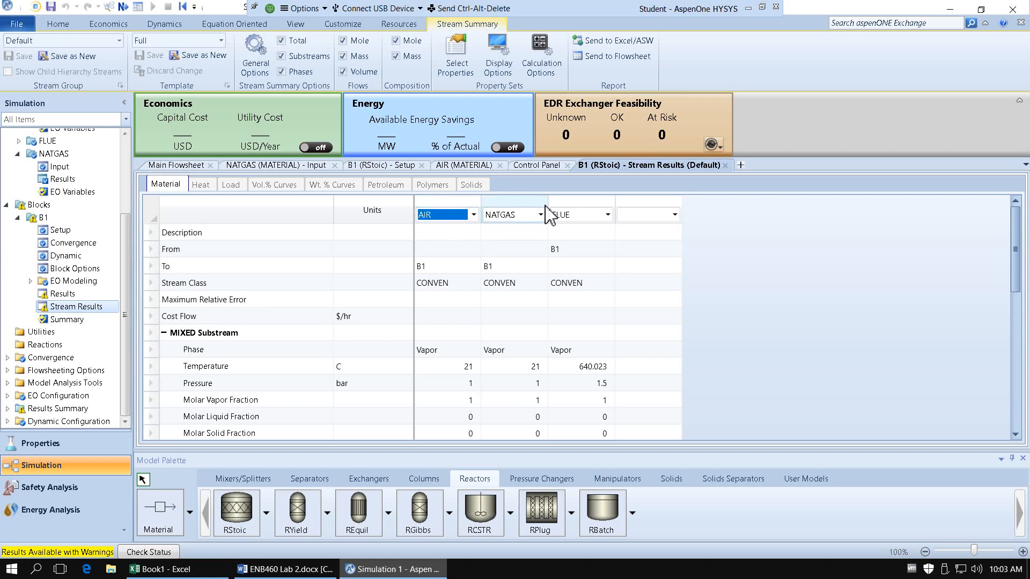
{"action": "scroll", "coordinate": [487, 288], "scroll_direction": "down", "scroll_amount": 1}
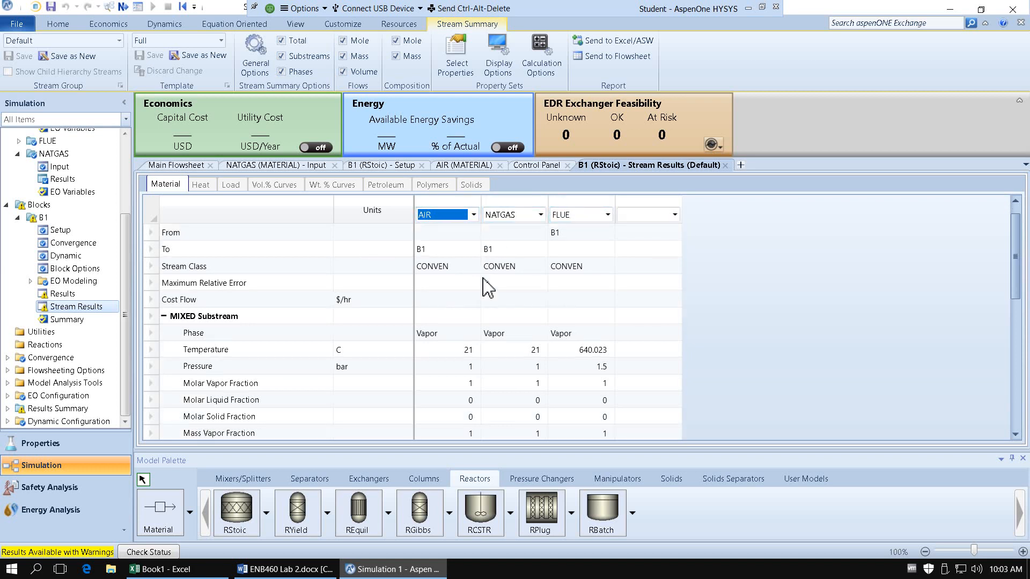
{"action": "scroll", "coordinate": [487, 287], "scroll_direction": "down", "scroll_amount": 10}
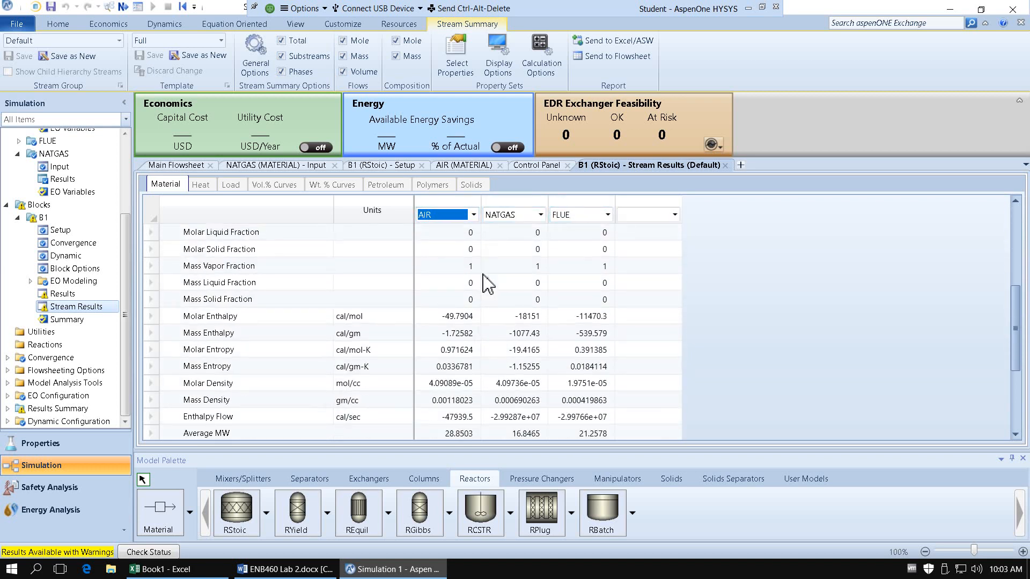
{"action": "scroll", "coordinate": [484, 279], "scroll_direction": "up", "scroll_amount": 3}
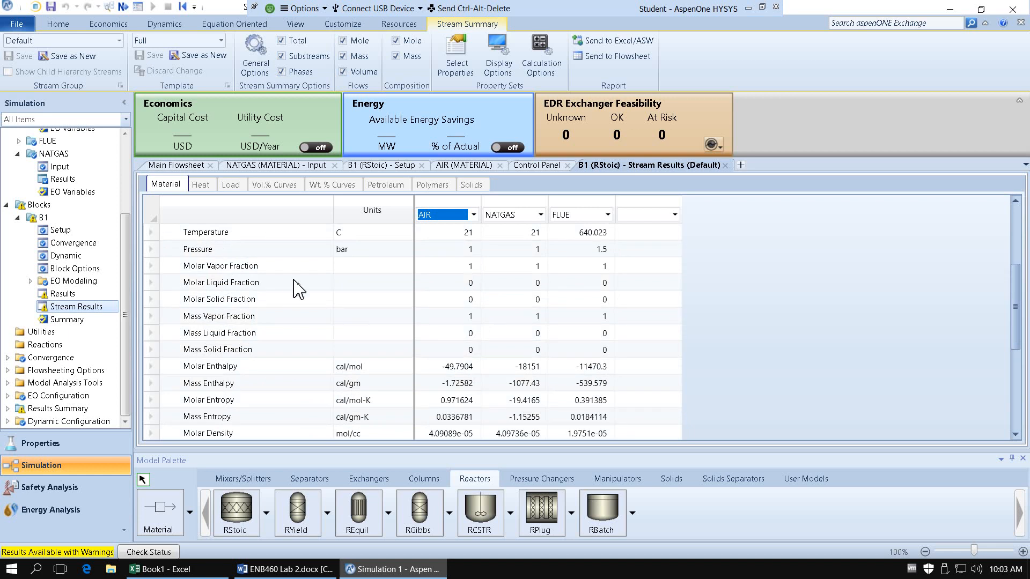
{"action": "scroll", "coordinate": [349, 278], "scroll_direction": "down", "scroll_amount": 1}
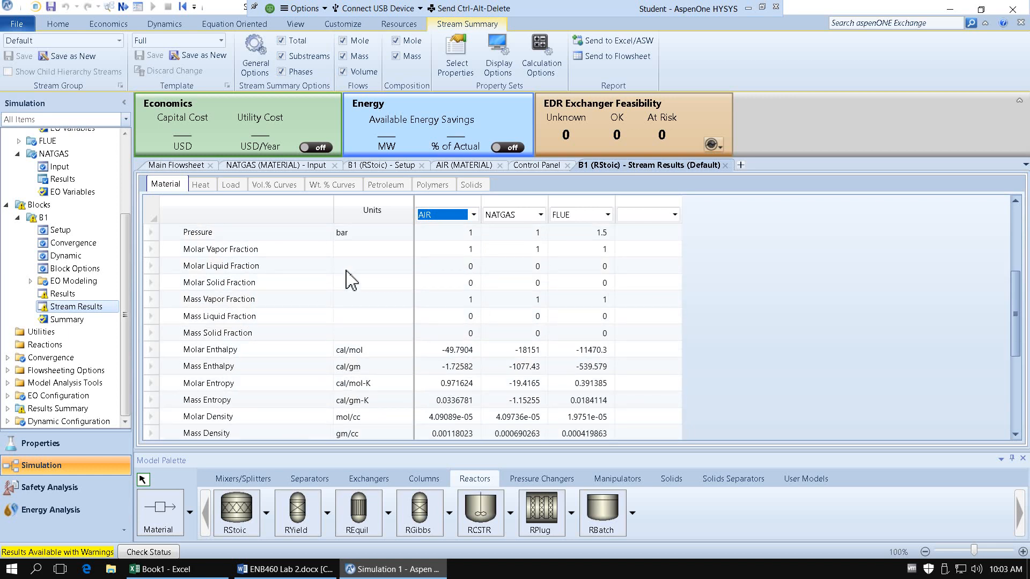
{"action": "scroll", "coordinate": [350, 279], "scroll_direction": "down", "scroll_amount": 7}
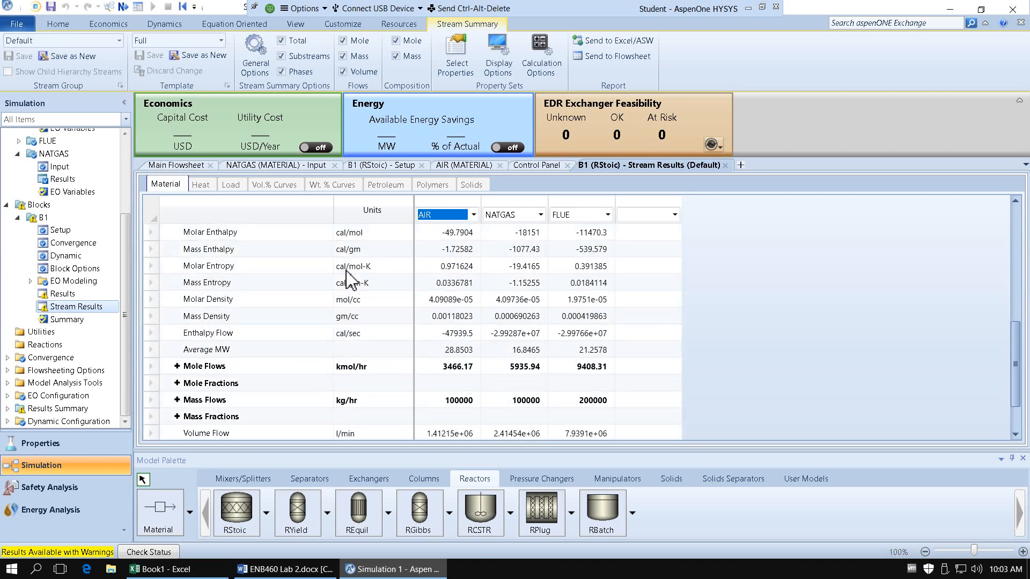
{"action": "scroll", "coordinate": [349, 279], "scroll_direction": "down", "scroll_amount": 3}
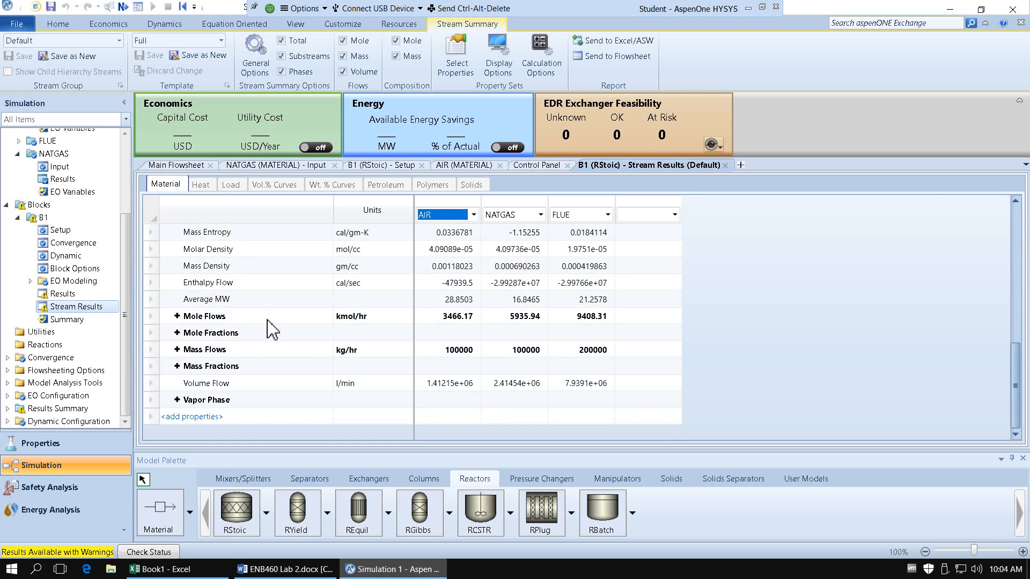
Expand the mole flows in the stream results and examine the component flows of all three streams.
{"action": "left_click", "coordinate": [177, 316]}
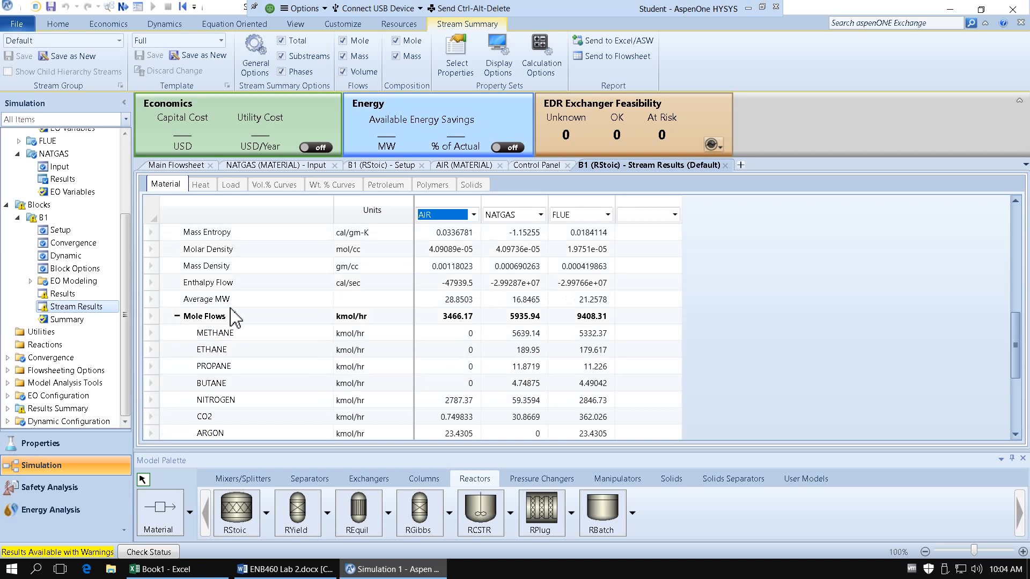
{"action": "scroll", "coordinate": [241, 316], "scroll_direction": "down", "scroll_amount": 2}
{"action": "scroll", "coordinate": [241, 317], "scroll_direction": "down", "scroll_amount": 1}
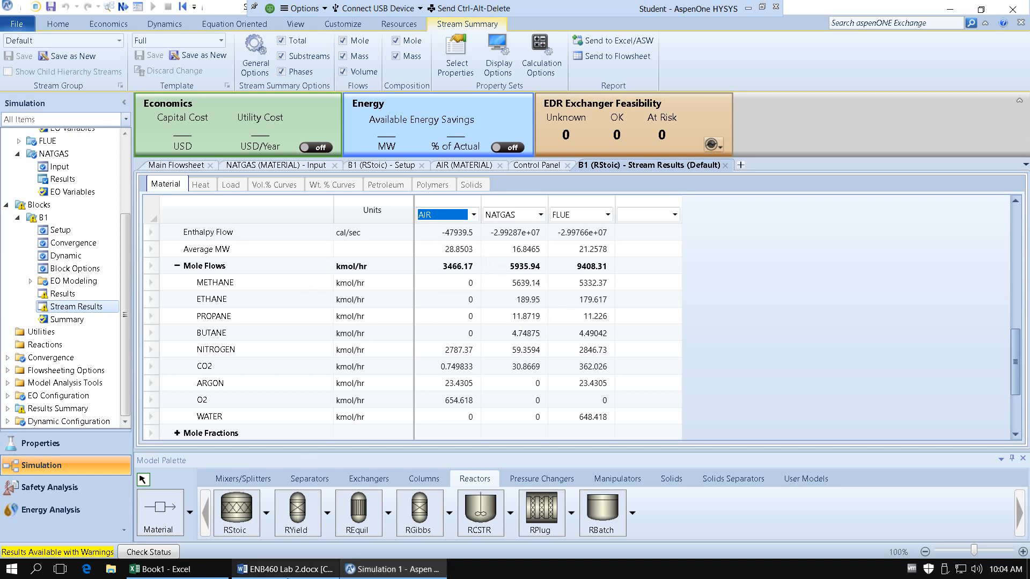
Switch to the ENB460 Lab 2 Word document, review the natural gas combustion reactions, and return to the Excel workbook.
{"action": "left_click", "coordinate": [169, 570]}
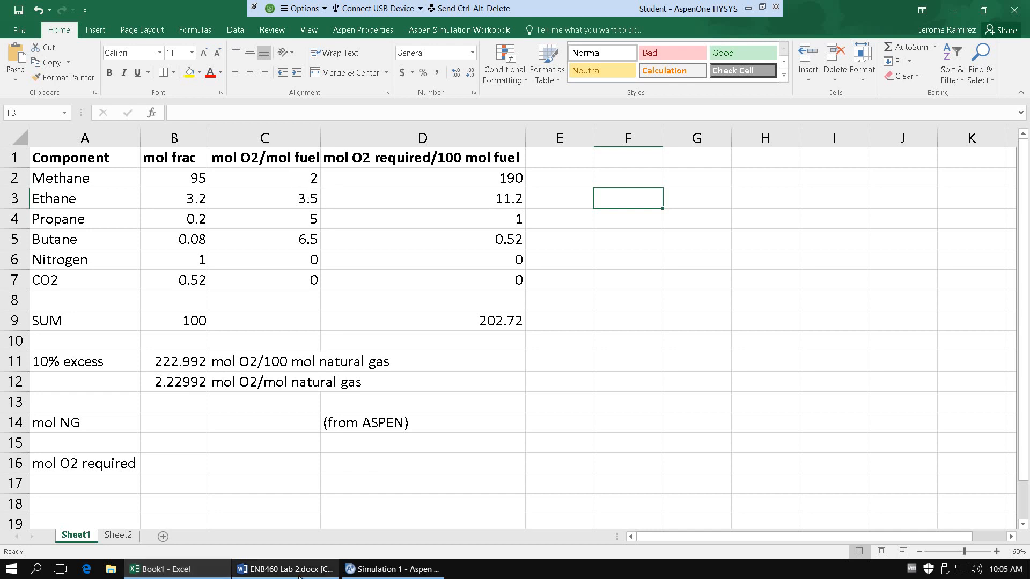
{"action": "left_click", "coordinate": [300, 573]}
{"action": "scroll", "coordinate": [379, 400], "scroll_direction": "down", "scroll_amount": 10}
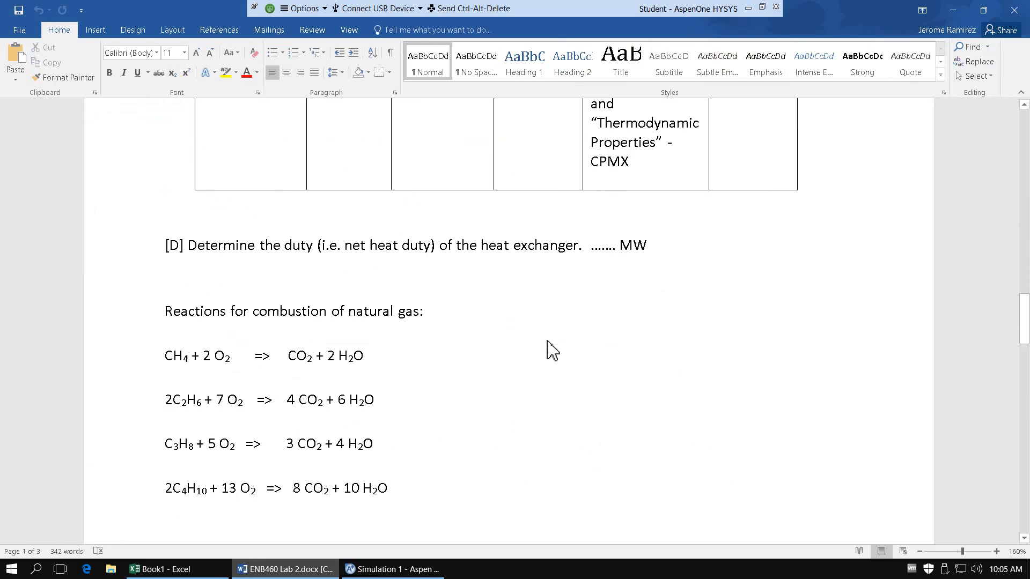
{"action": "scroll", "coordinate": [552, 351], "scroll_direction": "down", "scroll_amount": 6}
{"action": "scroll", "coordinate": [547, 351], "scroll_direction": "up", "scroll_amount": 4}
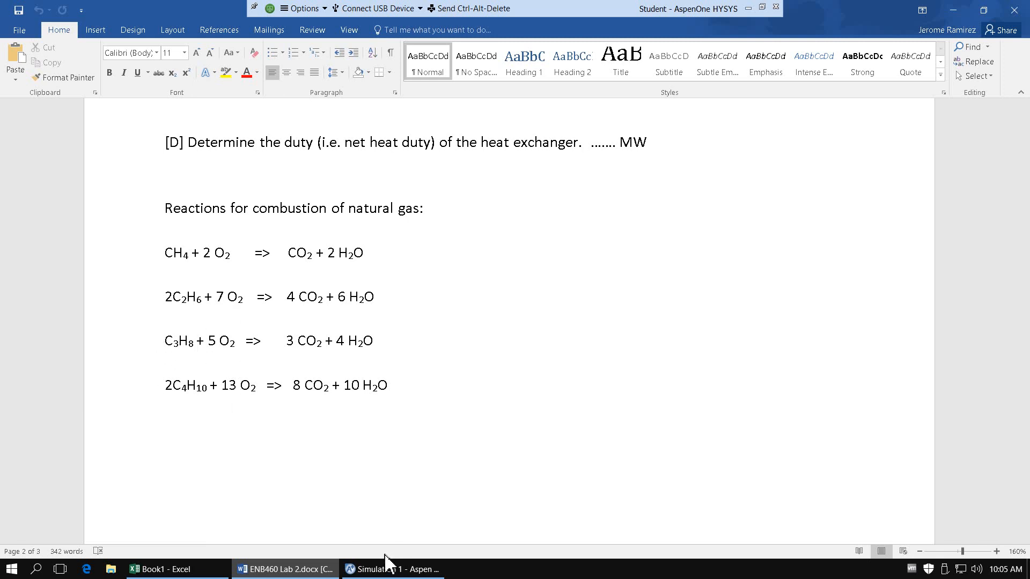
{"action": "left_click", "coordinate": [193, 564]}
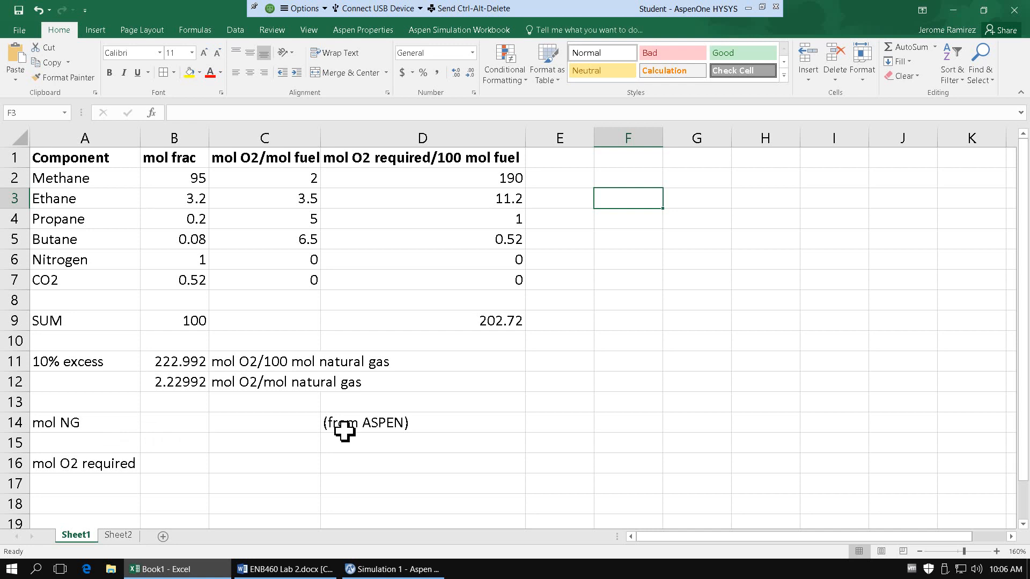
Copy the total NATGAS mole flow from the Aspen stream results into cell B14 of the Excel workbook.
{"action": "left_click", "coordinate": [395, 569]}
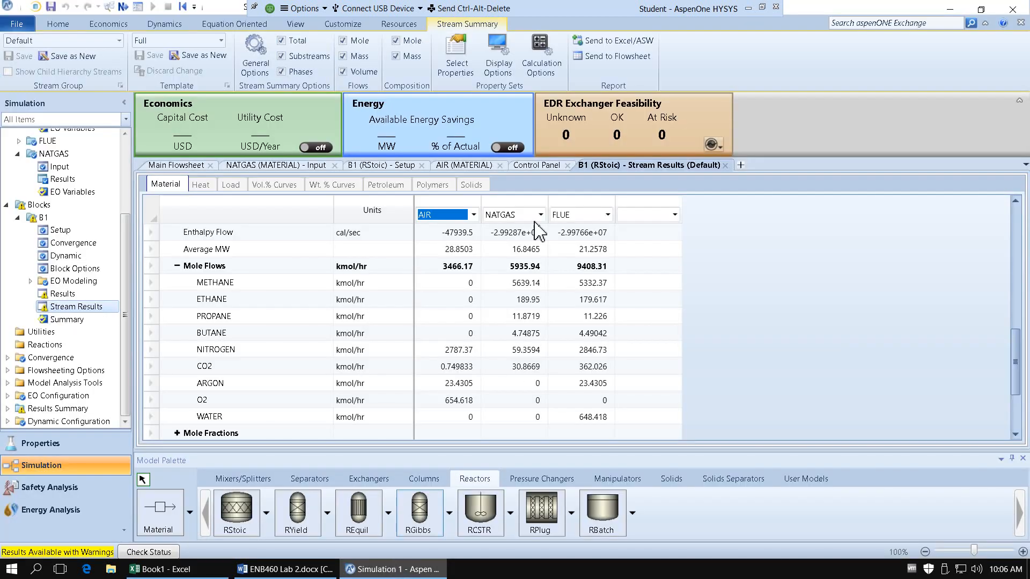
{"action": "left_click", "coordinate": [519, 271]}
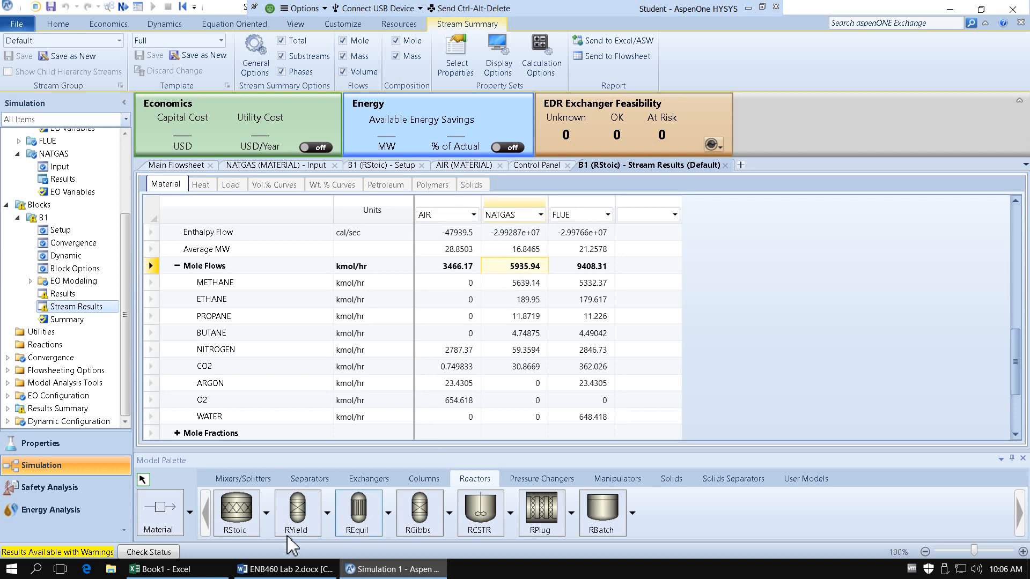
{"action": "left_click", "coordinate": [161, 569]}
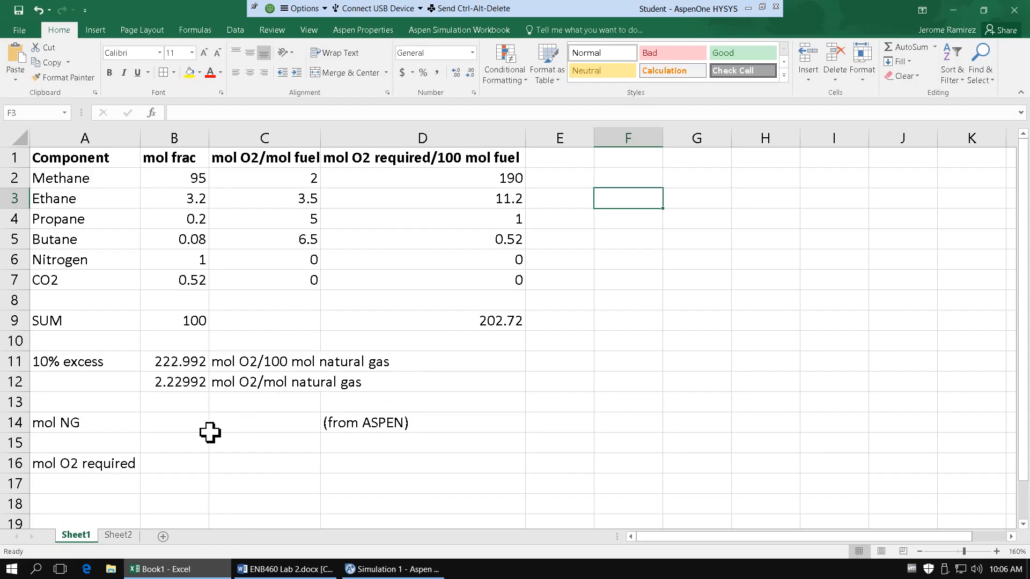
{"action": "left_click", "coordinate": [207, 430]}
{"action": "type", "text": "5935.94"}
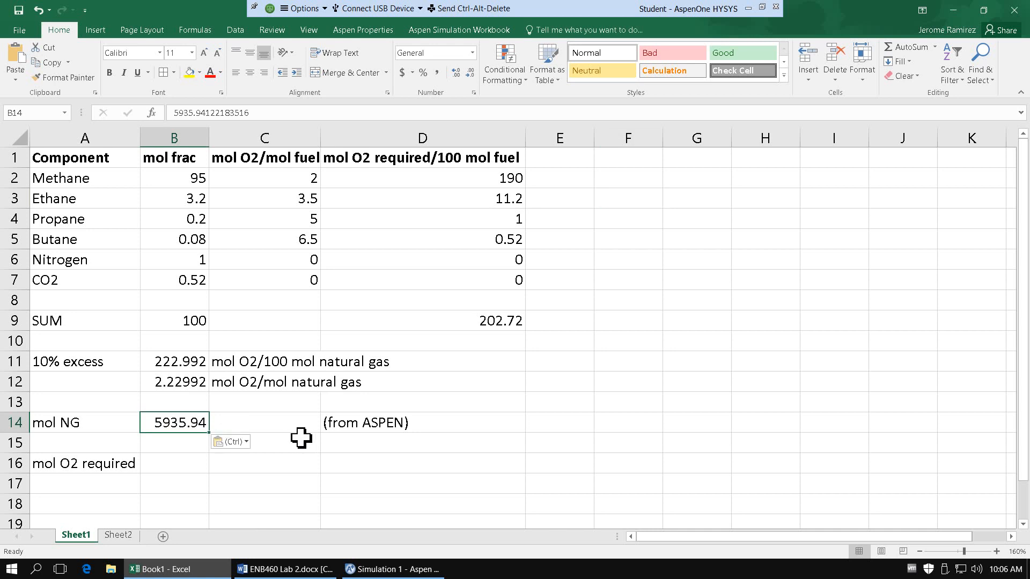
Label the natural gas flow in cell C14 with the unit kmol NG/hr.
{"action": "left_click", "coordinate": [283, 433]}
{"action": "type", "text": "km"}
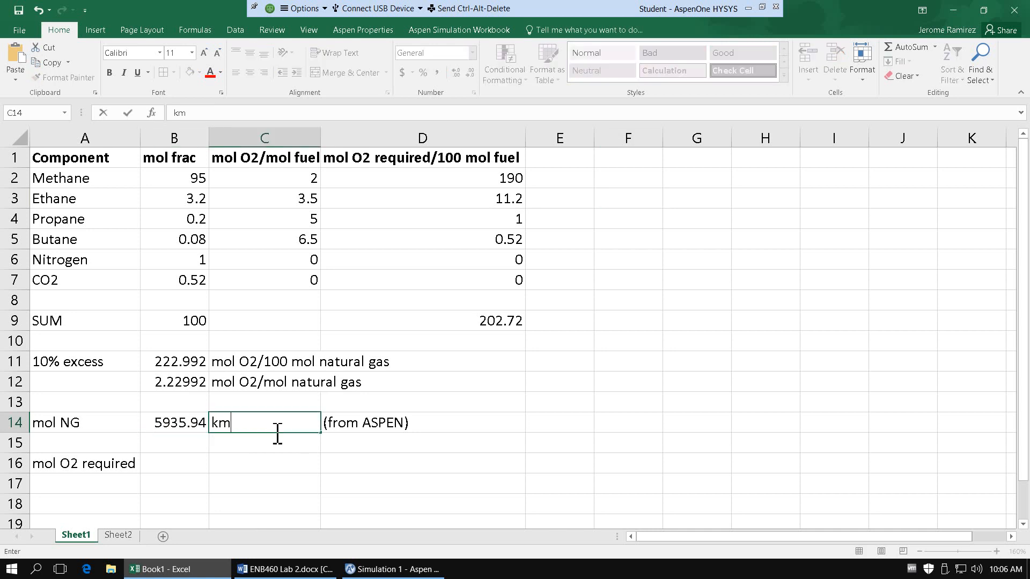
{"action": "type", "text": "ol NG/hr"}
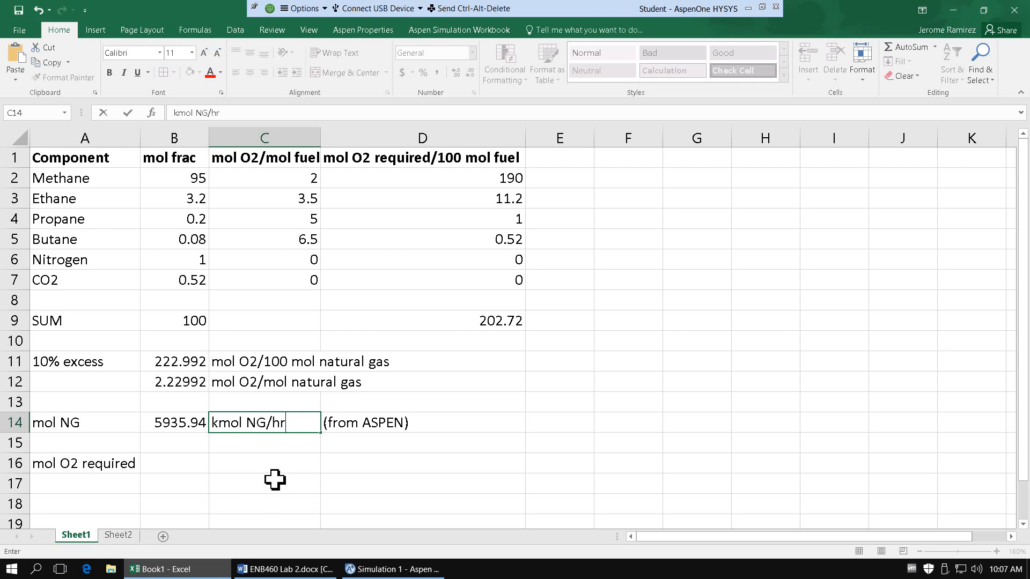
{"action": "key", "text": "Return"}
{"action": "key", "text": "Return"}
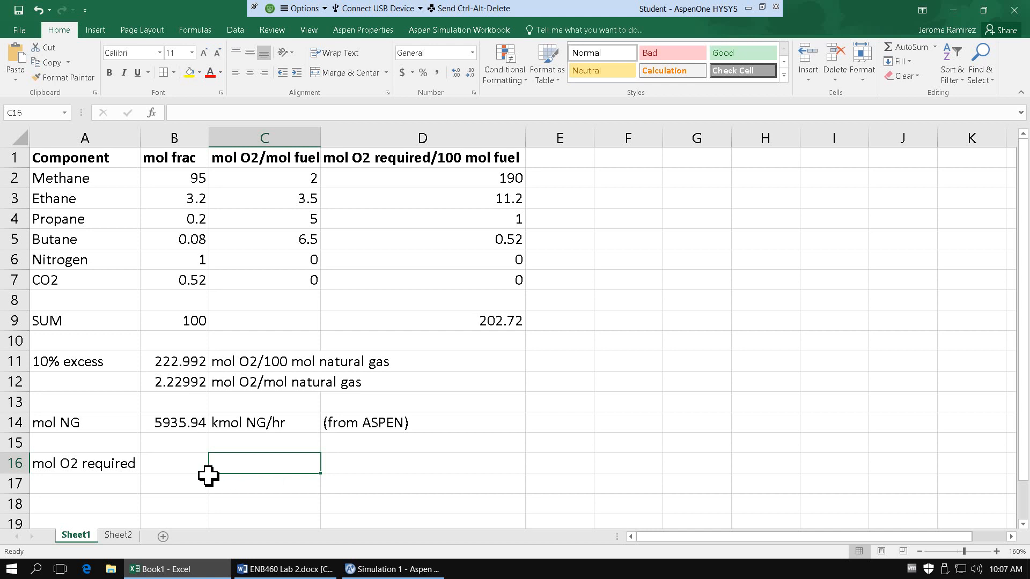
Calculate the mol O2 required in cell B16 with the formula =B12*B14*1000.
{"action": "key", "text": "Left"}
{"action": "type", "text": "="}
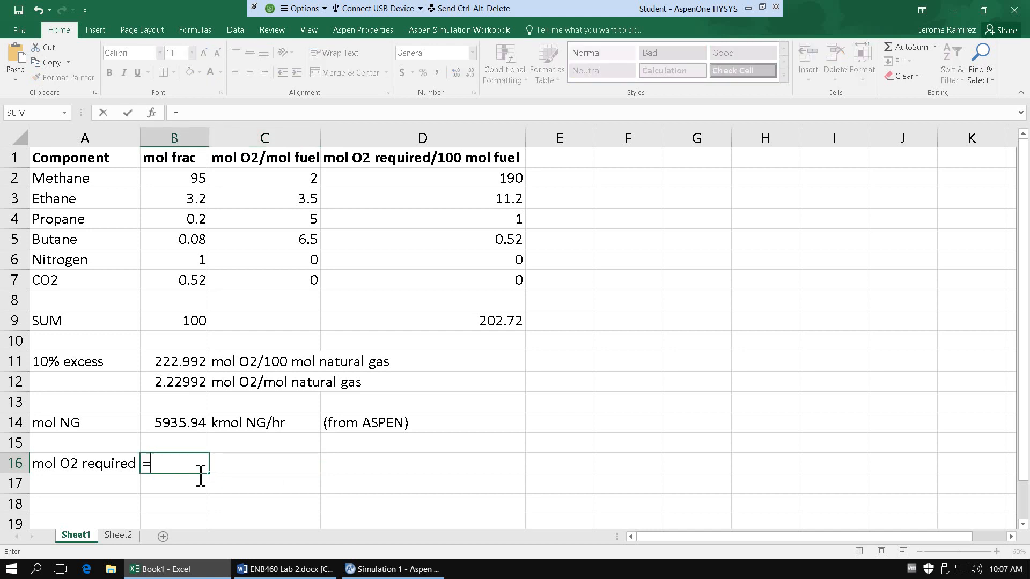
{"action": "left_click", "coordinate": [183, 386]}
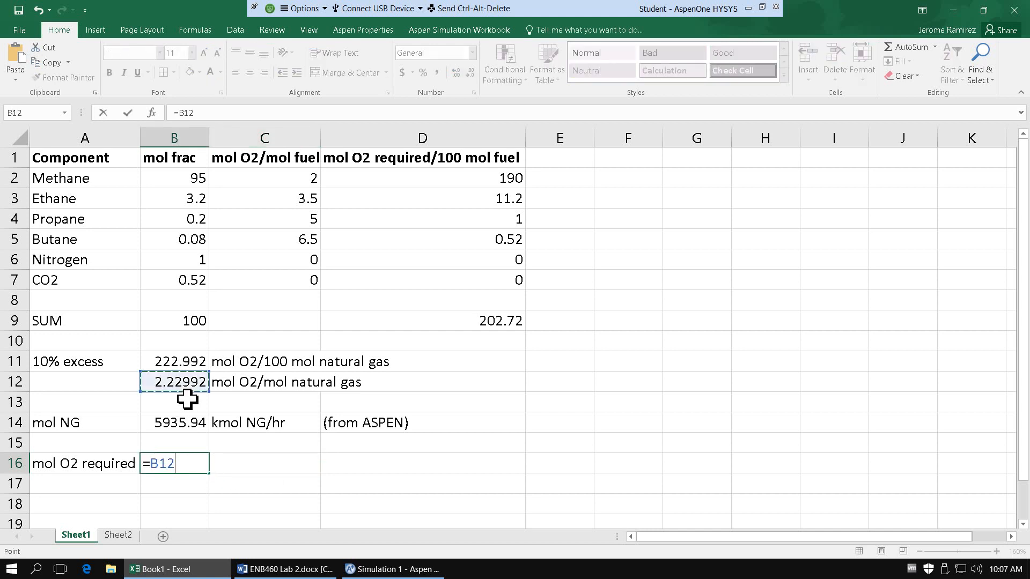
{"action": "type", "text": "*"}
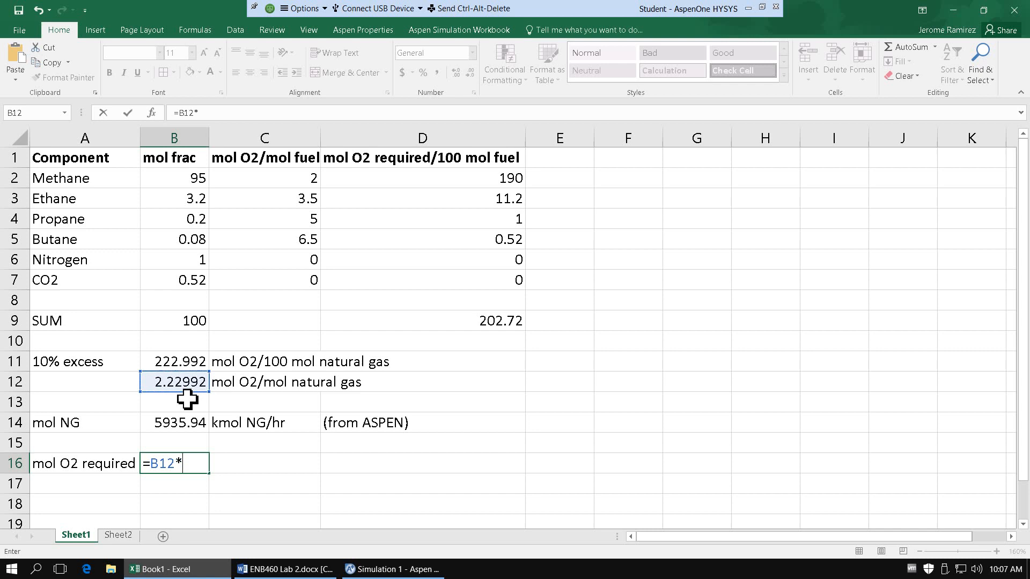
{"action": "left_click", "coordinate": [208, 429]}
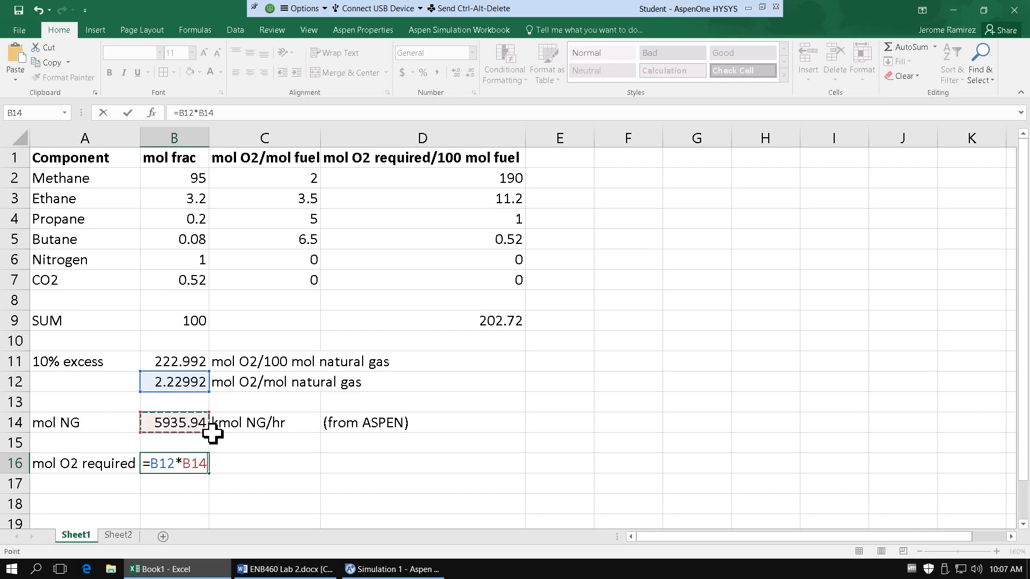
{"action": "type", "text": "*1000"}
{"action": "key", "text": "Return"}
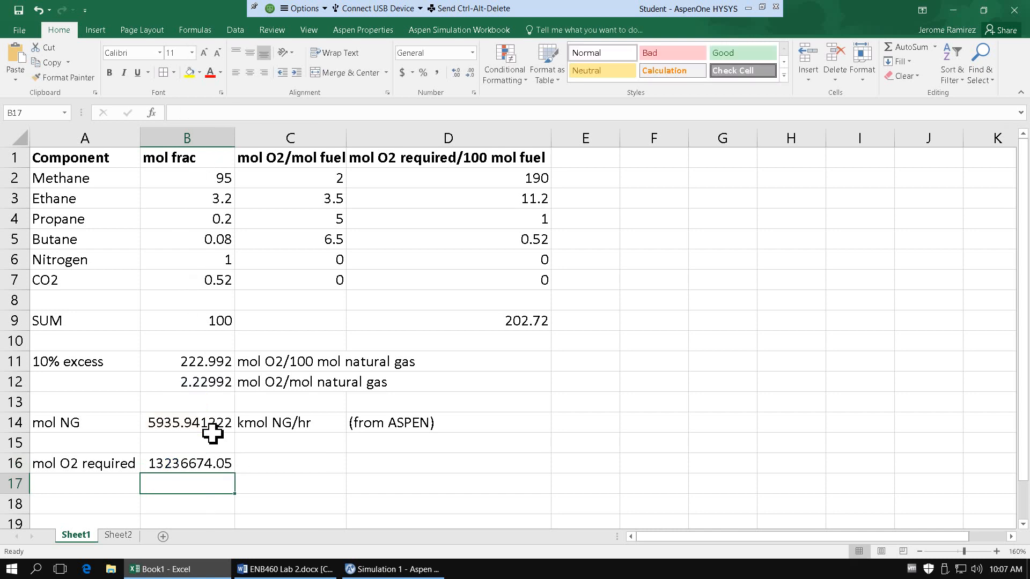
Label the required oxygen flow in cell C16 with the unit mol O2/hr.
{"action": "key", "text": "Up"}
{"action": "key", "text": "Right"}
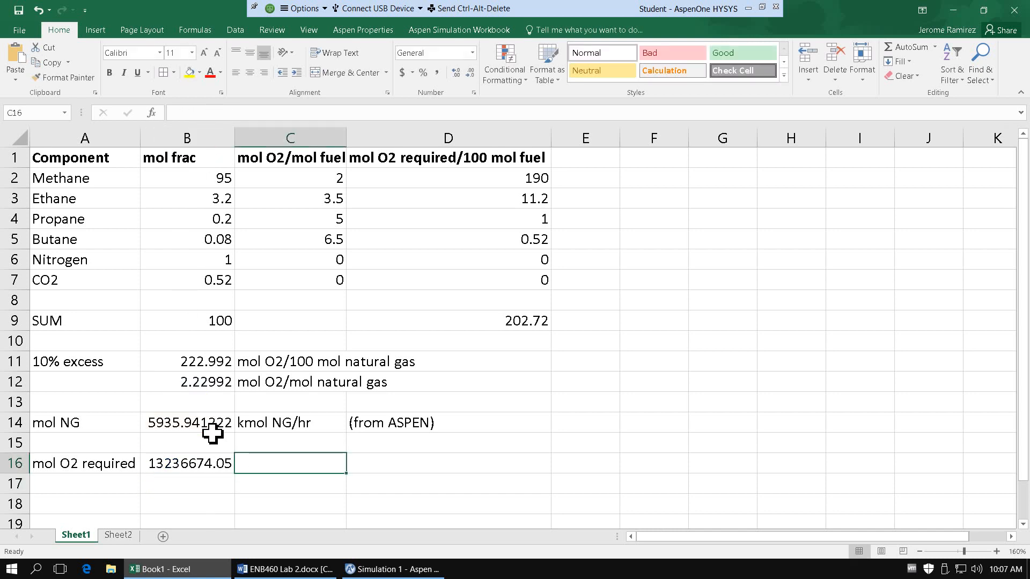
{"action": "type", "text": "mol "}
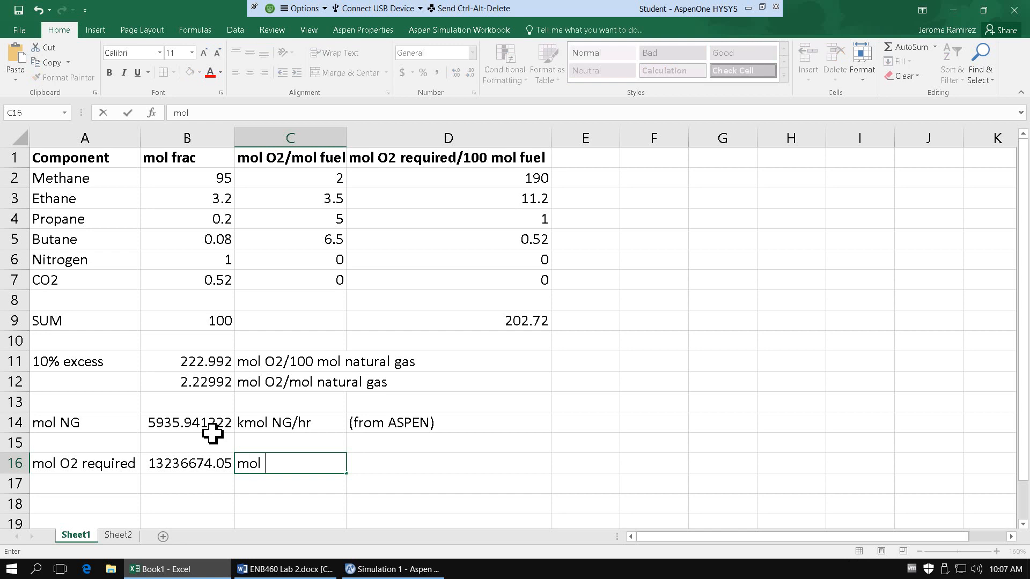
{"action": "type", "text": "O2/hr"}
{"action": "key", "text": "Return"}
Add the unit kmol O2/hr in cell C17 and convert the required oxygen flow in B17 with =B16/1000.
{"action": "scroll", "coordinate": [213, 433], "scroll_direction": "down", "scroll_amount": 1}
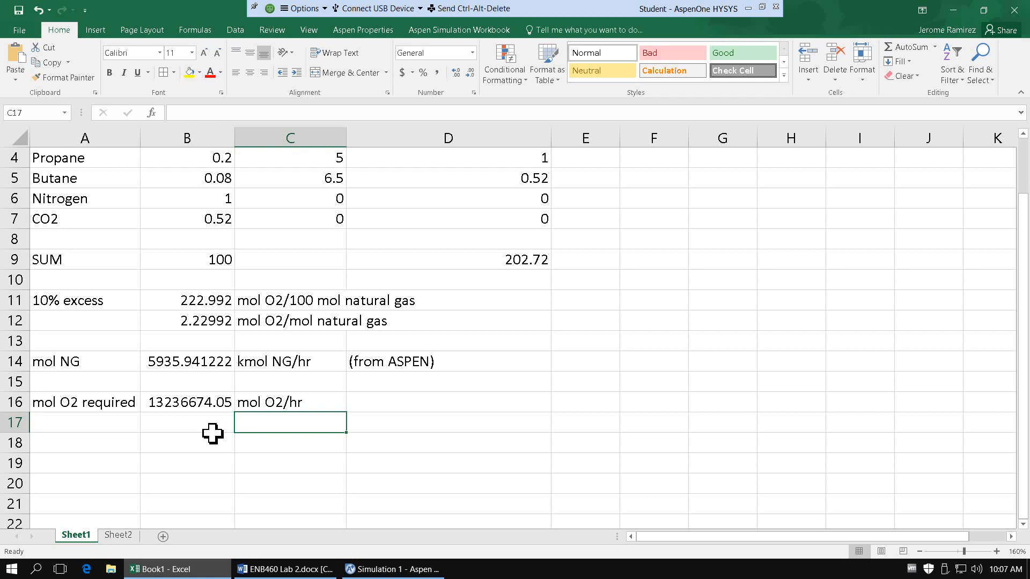
{"action": "type", "text": "km"}
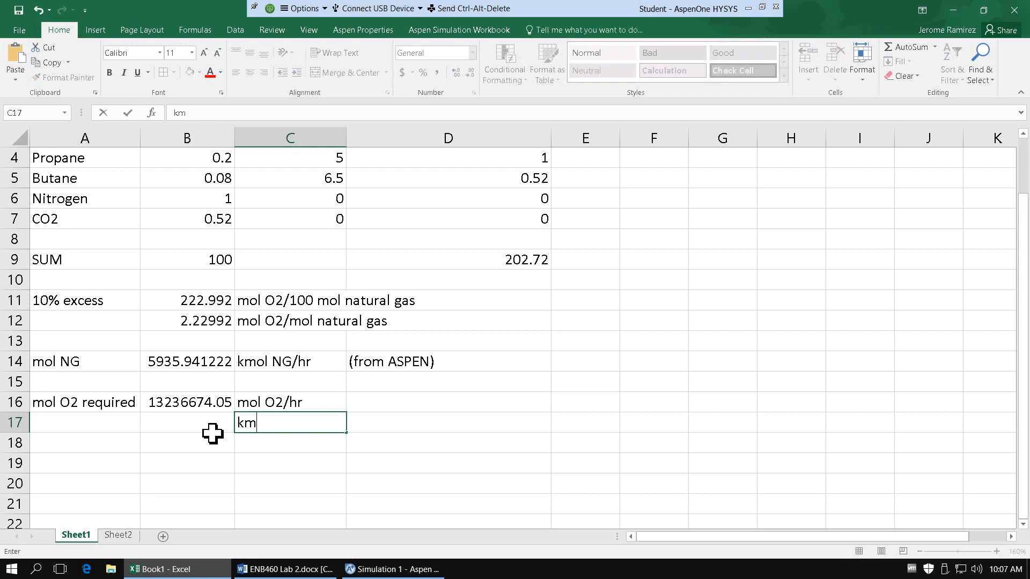
{"action": "type", "text": "ol O2/hr"}
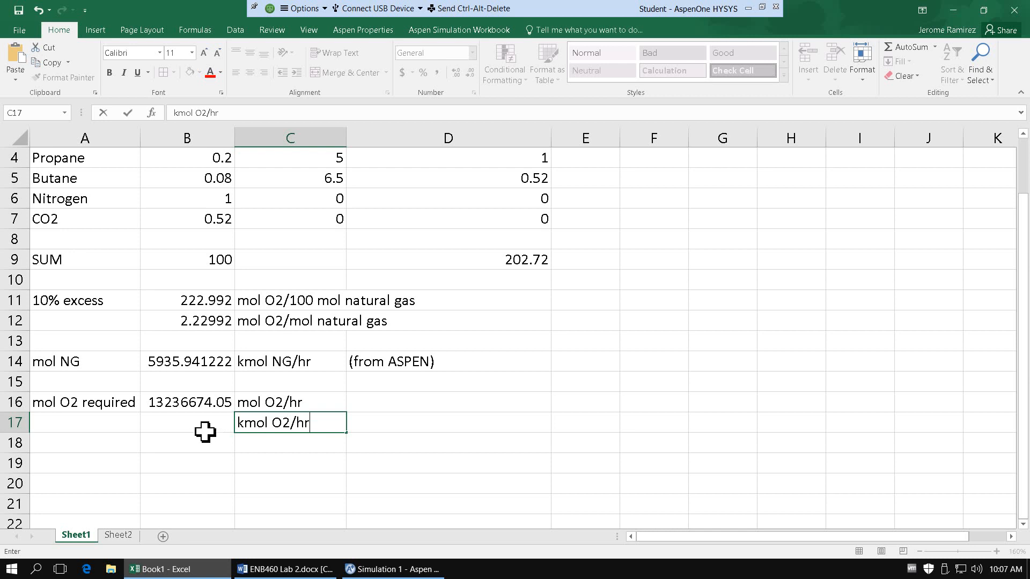
{"action": "left_click", "coordinate": [175, 427]}
{"action": "type", "text": "="}
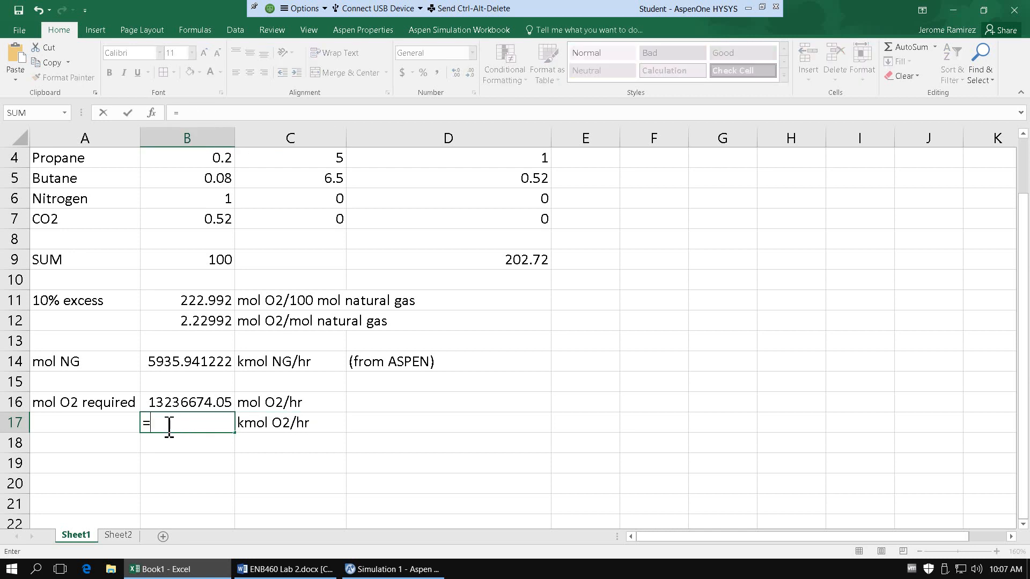
{"action": "key", "text": "Up"}
{"action": "type", "text": "/1000"}
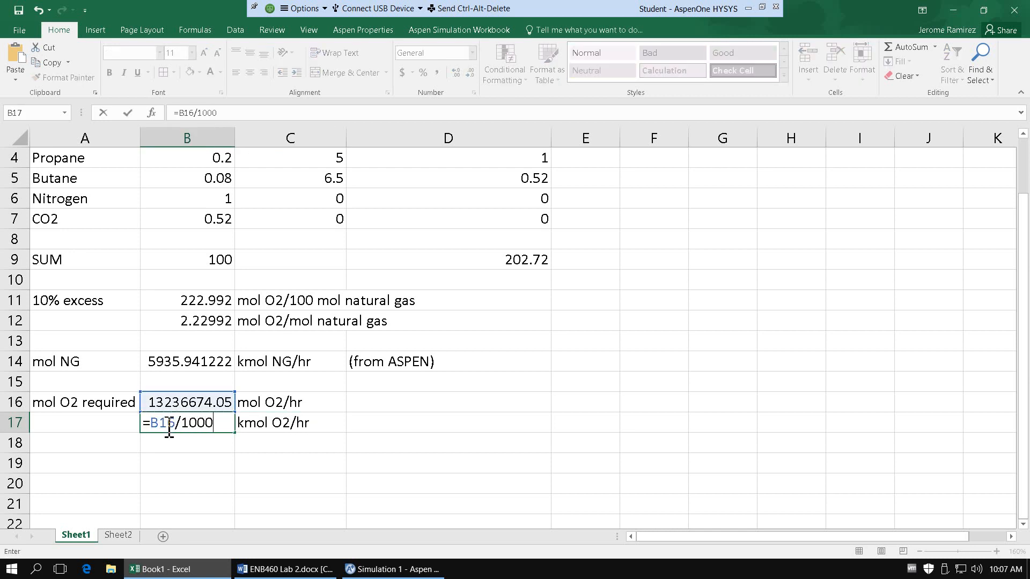
{"action": "key", "text": "Return"}
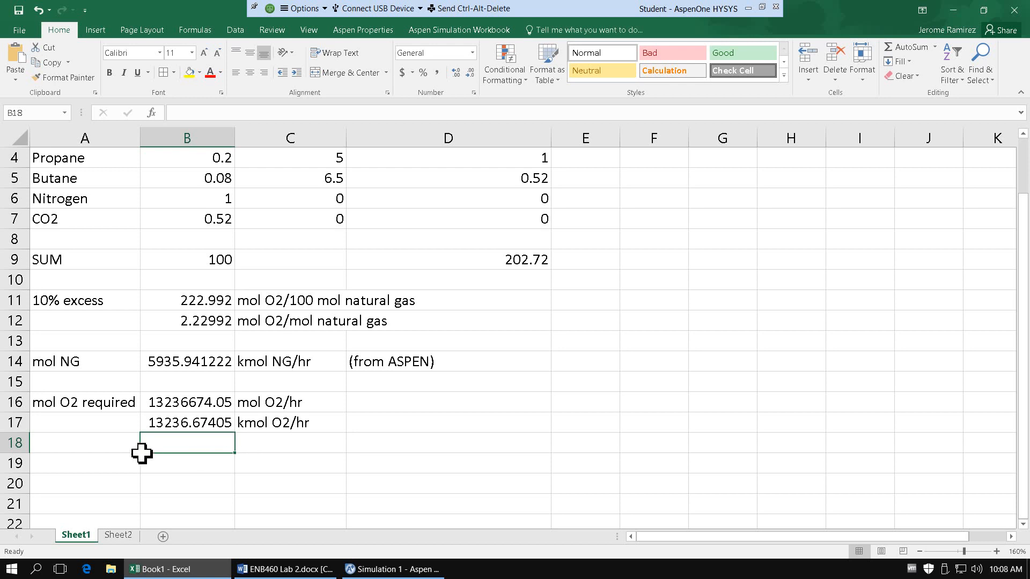
{"action": "left_click", "coordinate": [116, 465]}
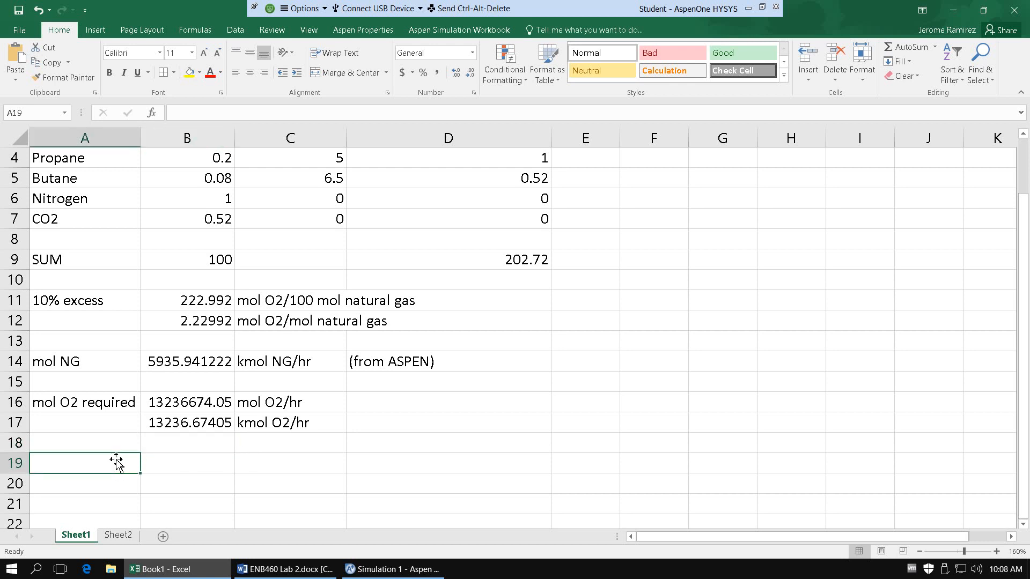
Label cell A19 as kg O2 required and calculate it in B19 with the formula =B17*32.
{"action": "type", "text": "kg "}
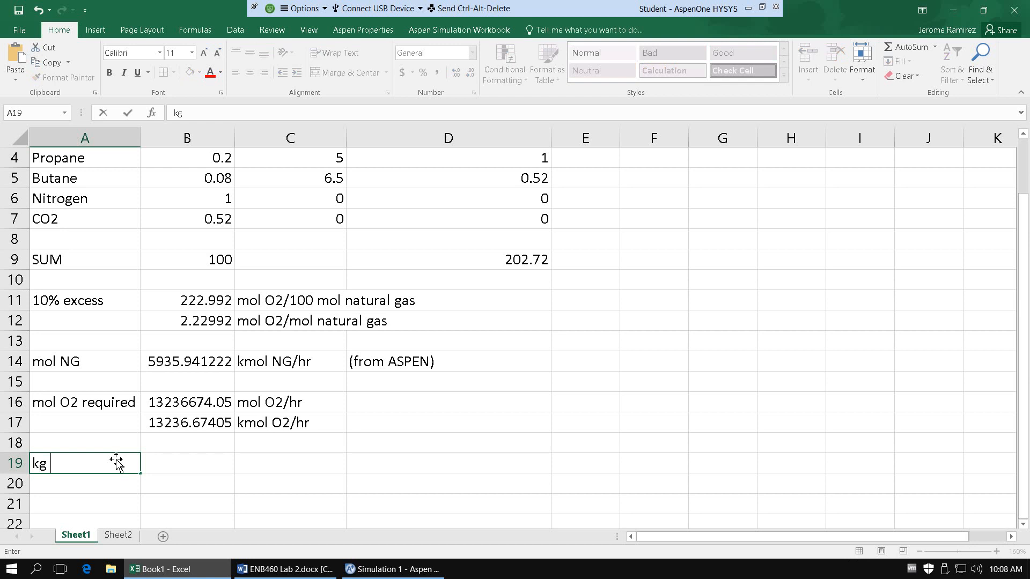
{"action": "type", "text": "O2 required"}
{"action": "key", "text": "Tab"}
{"action": "type", "text": "="}
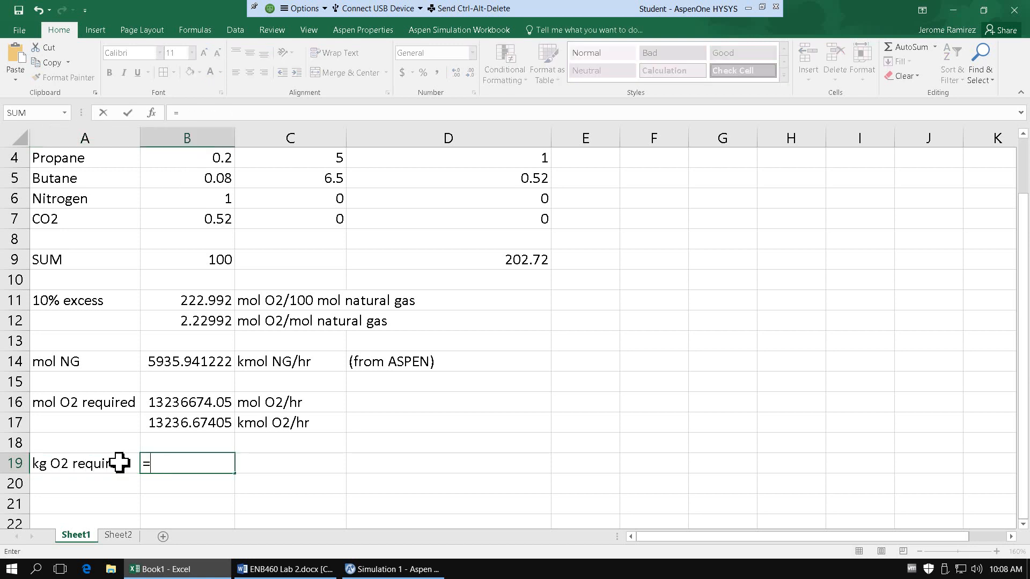
{"action": "left_click", "coordinate": [205, 427]}
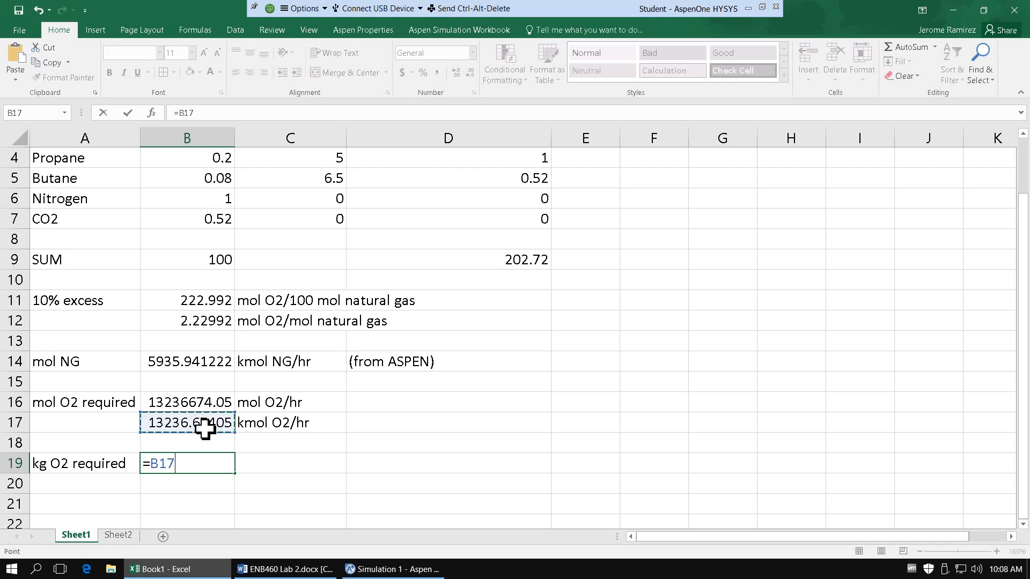
{"action": "type", "text": "*32"}
{"action": "key", "text": "Return"}
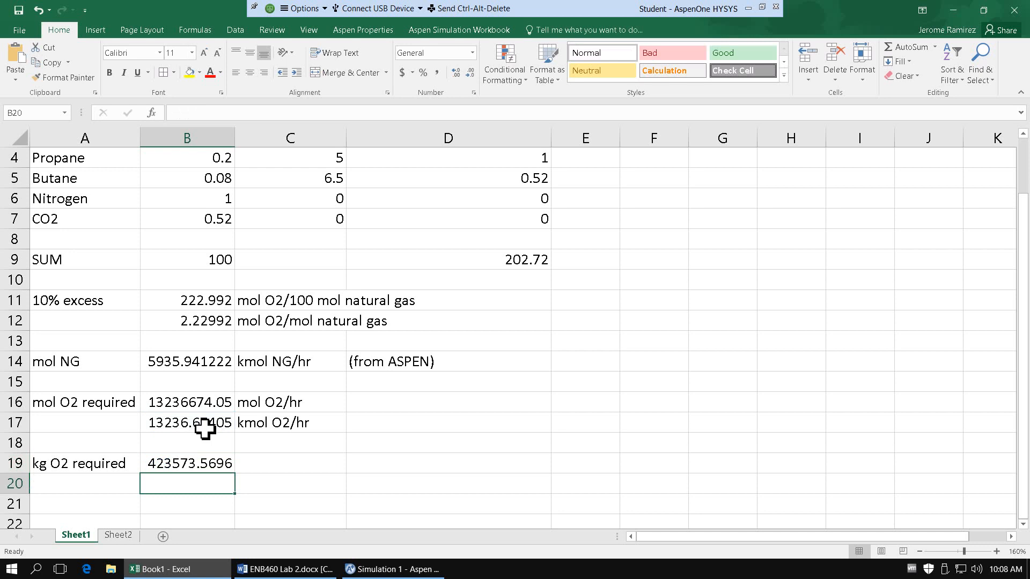
Add the unit kg O2/hr in cell C19 for the required oxygen mass flow.
{"action": "key", "text": "Up"}
{"action": "key", "text": "Right"}
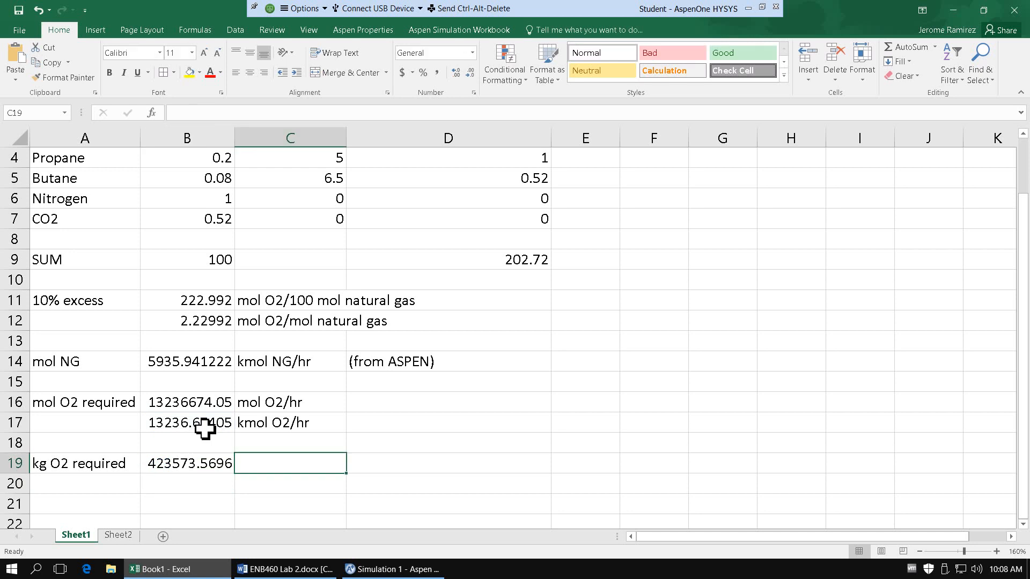
{"action": "type", "text": "kg O"}
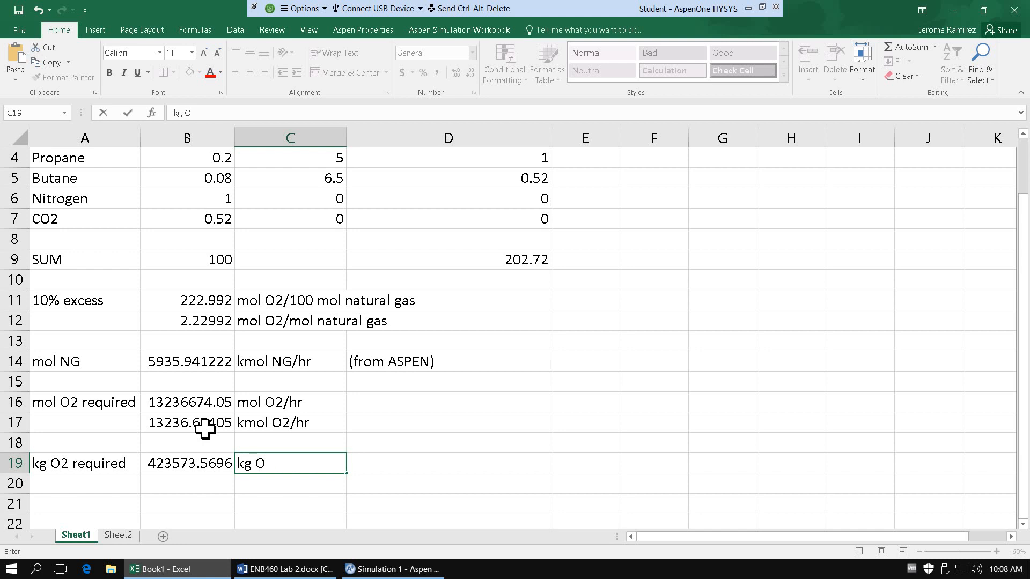
{"action": "type", "text": "2/hr"}
{"action": "key", "text": "Return"}
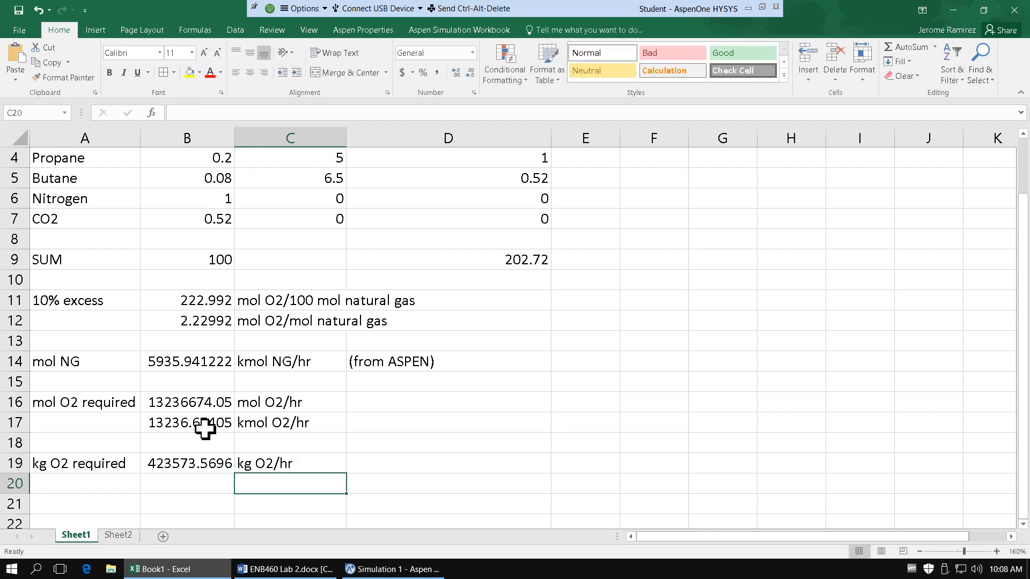
Label cell A20 as kg air required.
{"action": "scroll", "coordinate": [143, 442], "scroll_direction": "down", "scroll_amount": 1}
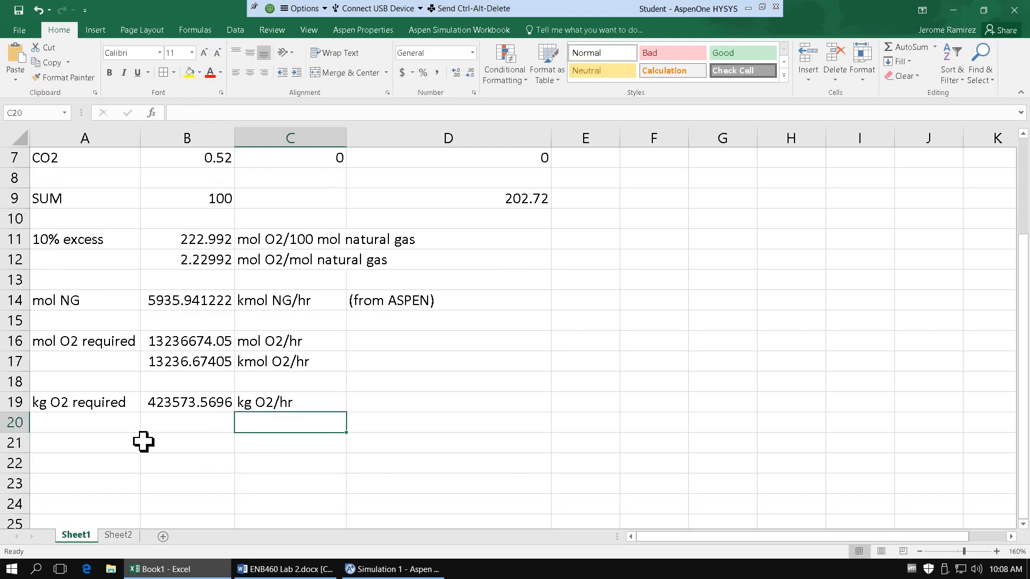
{"action": "left_click", "coordinate": [103, 433]}
{"action": "type", "text": "air"}
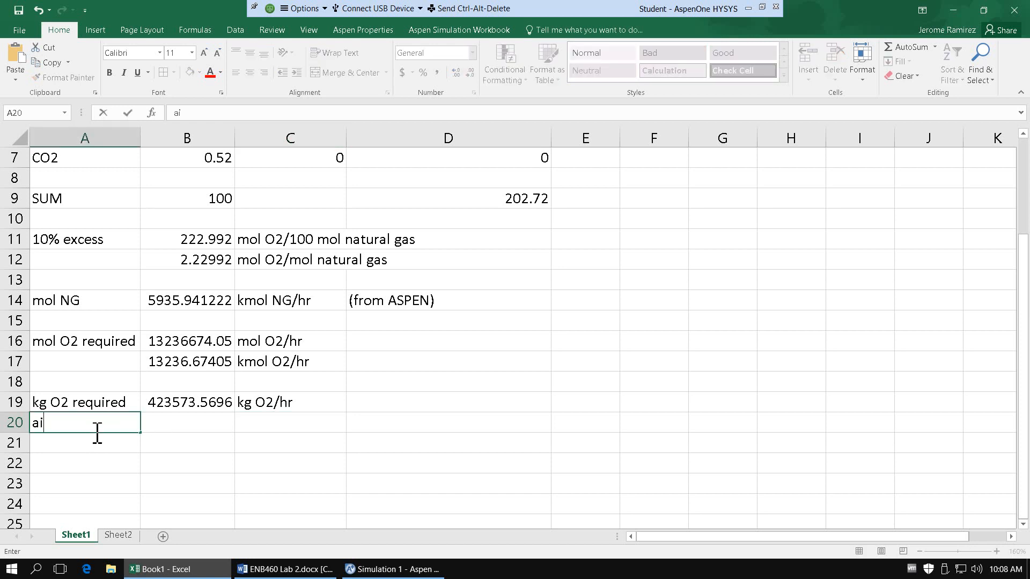
{"action": "key", "text": "BackSpace"}
{"action": "key", "text": "BackSpace"}
{"action": "key", "text": "BackSpace"}
{"action": "key", "text": "BackSpace"}
{"action": "type", "text": "kg air required"}
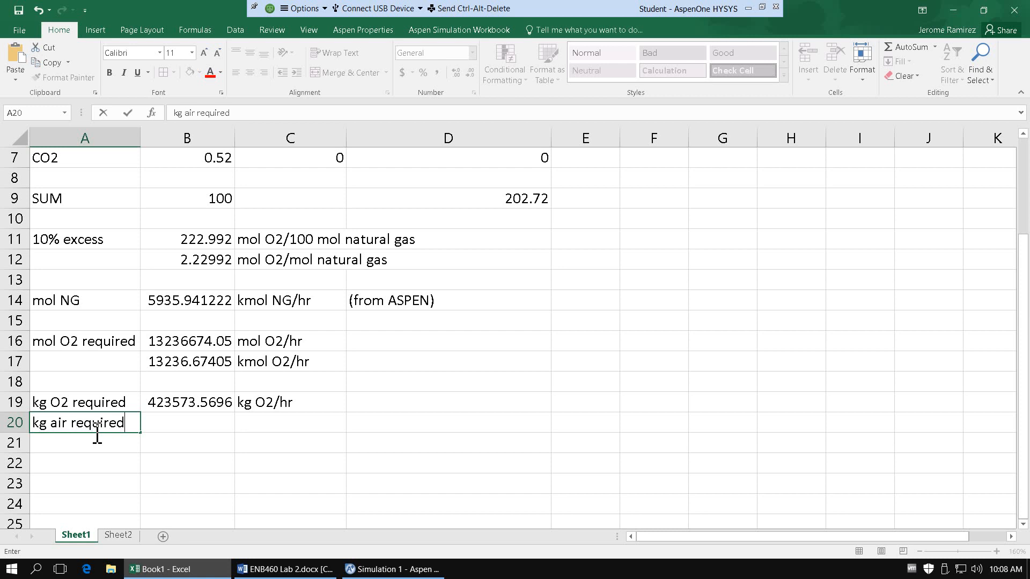
Calculate the required air mass flow in cell B20 with the formula =B19/.20947.
{"action": "key", "text": "Tab"}
{"action": "type", "text": "="}
{"action": "key", "text": "Up"}
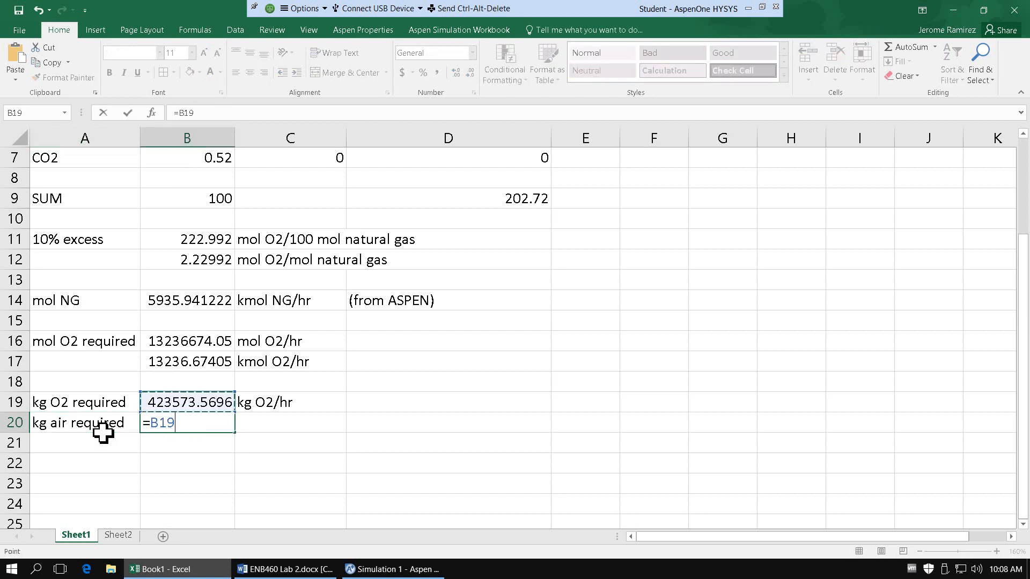
{"action": "type", "text": "/.20947"}
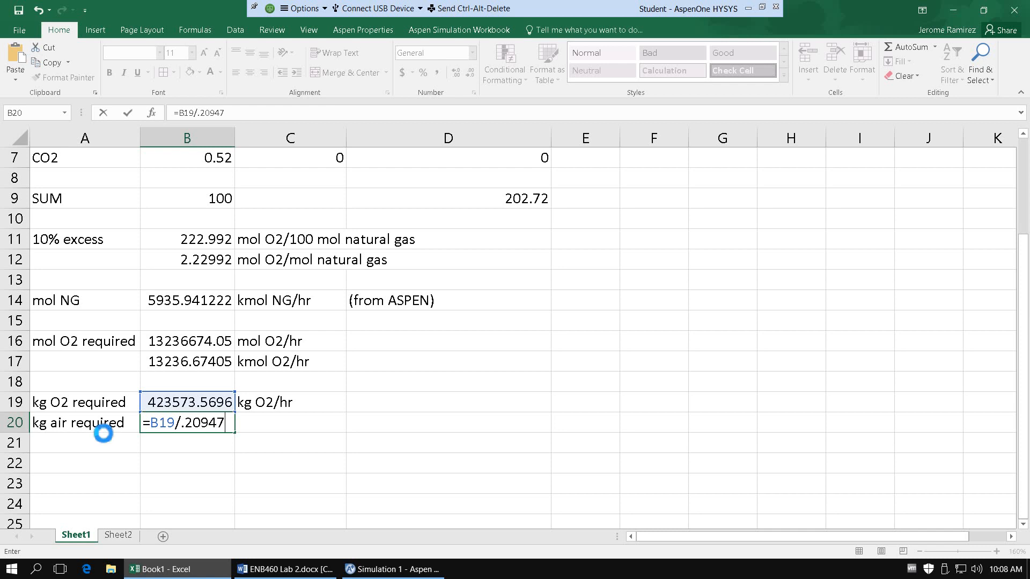
{"action": "key", "text": "Return"}
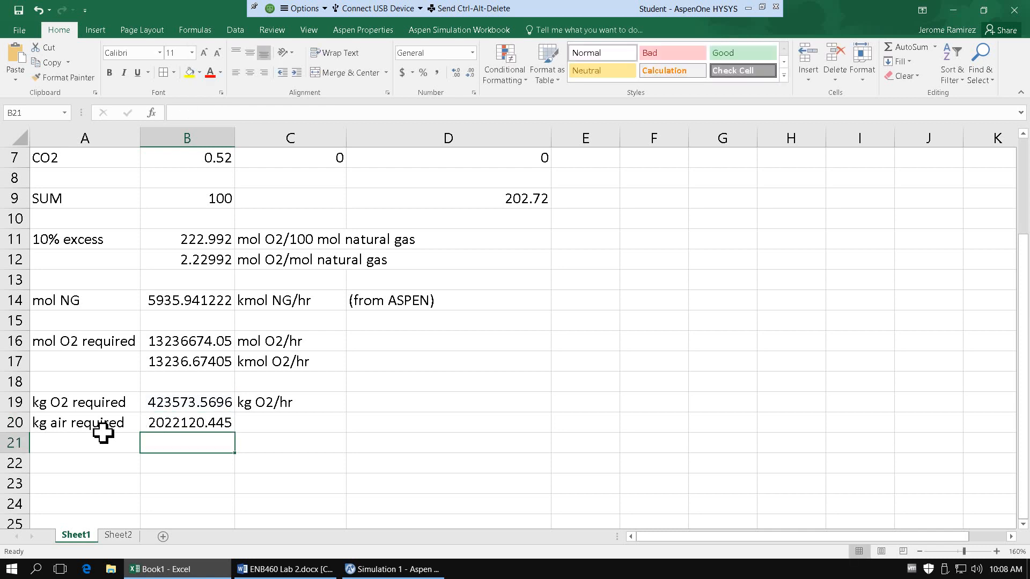
Add the unit kg air/hr in cell C20 for the required air flow.
{"action": "key", "text": "Up"}
{"action": "key", "text": "Right"}
{"action": "type", "text": "kg "}
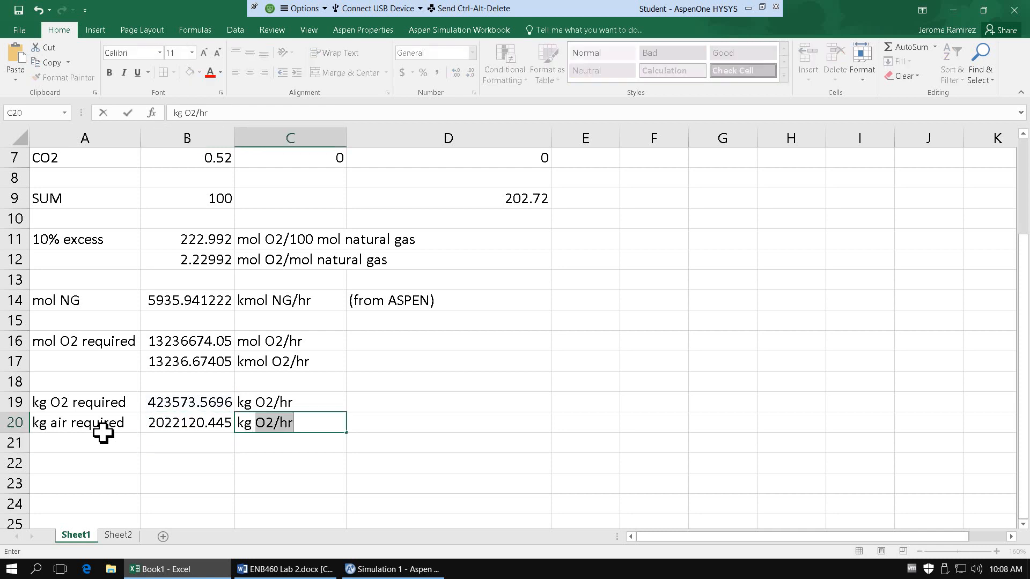
{"action": "type", "text": "air/hr"}
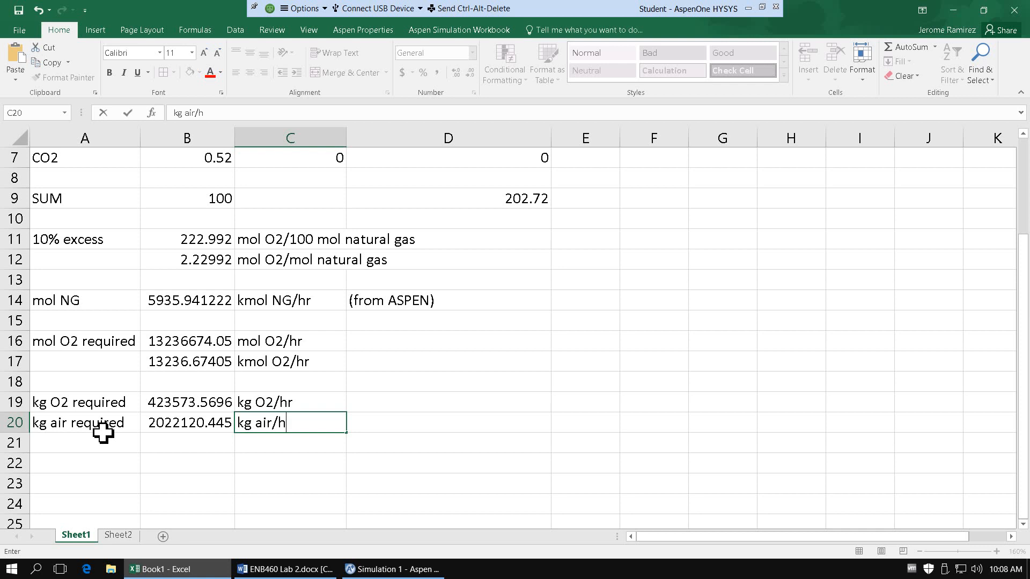
{"action": "key", "text": "Return"}
Enter the unit t air/hr in cell C21 for the air flow in tonnes.
{"action": "key", "text": "Left"}
{"action": "key", "text": "Left"}
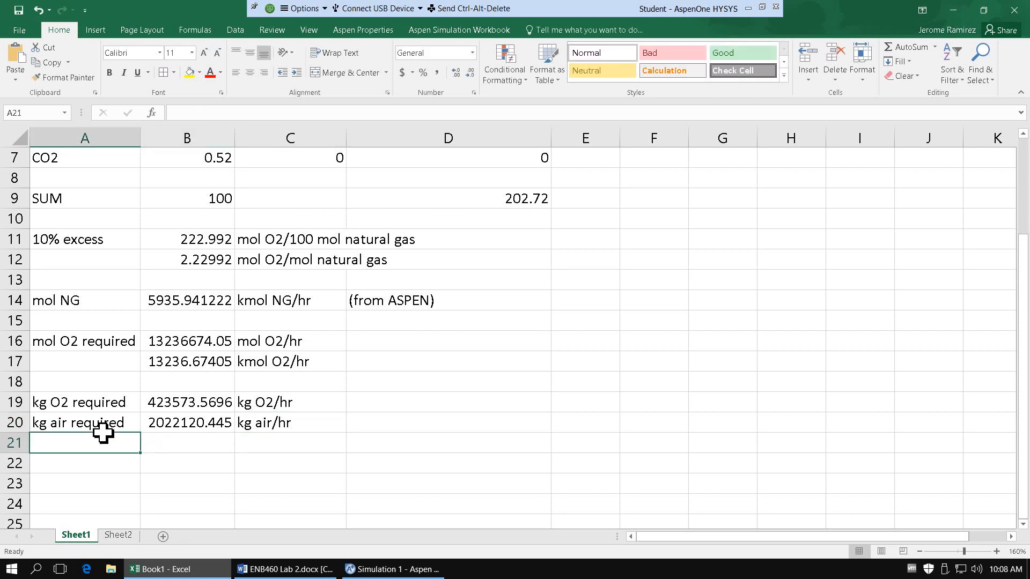
{"action": "key", "text": "Right"}
{"action": "key", "text": "Right"}
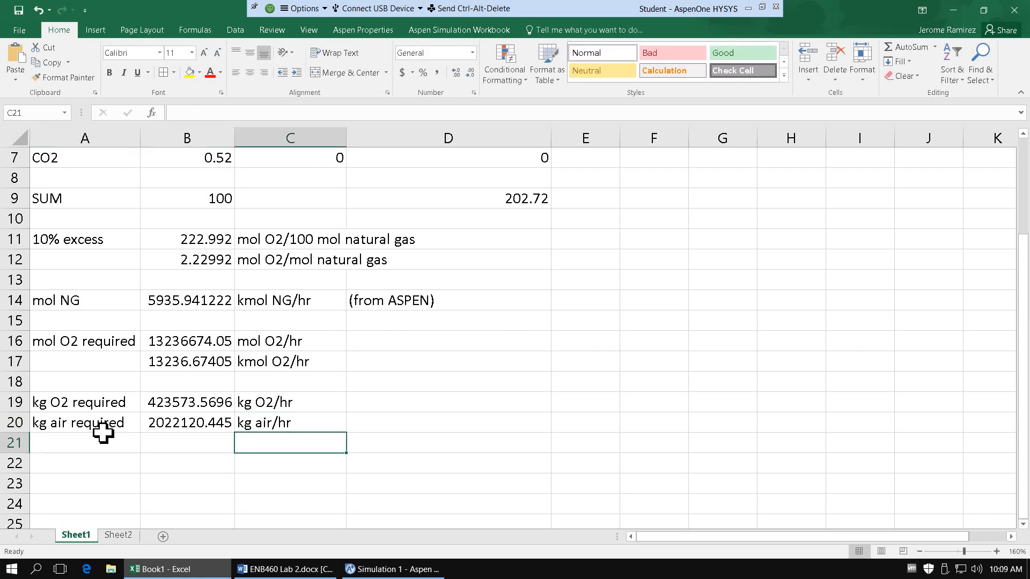
{"action": "type", "text": "t air/h"}
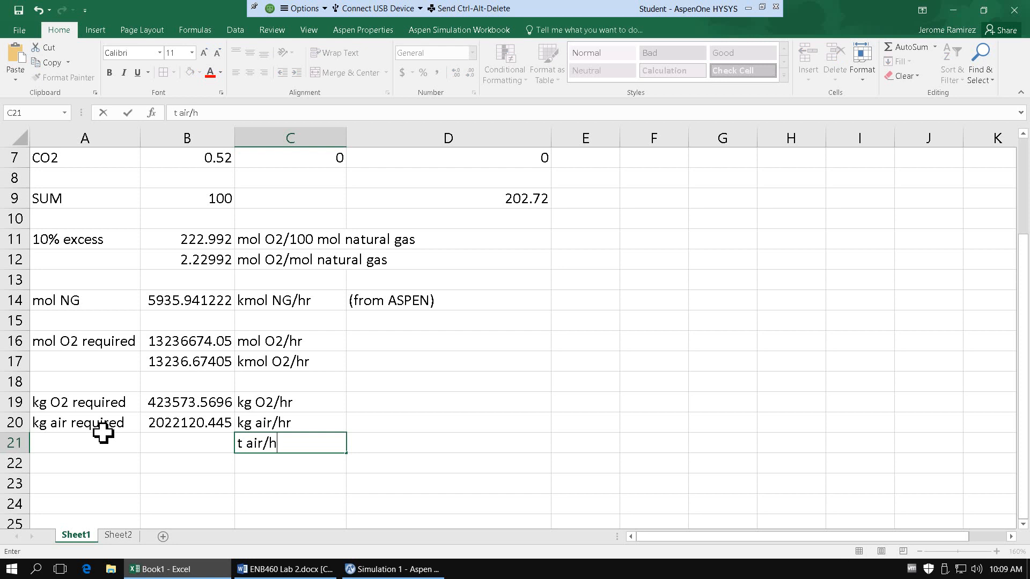
{"action": "type", "text": "r"}
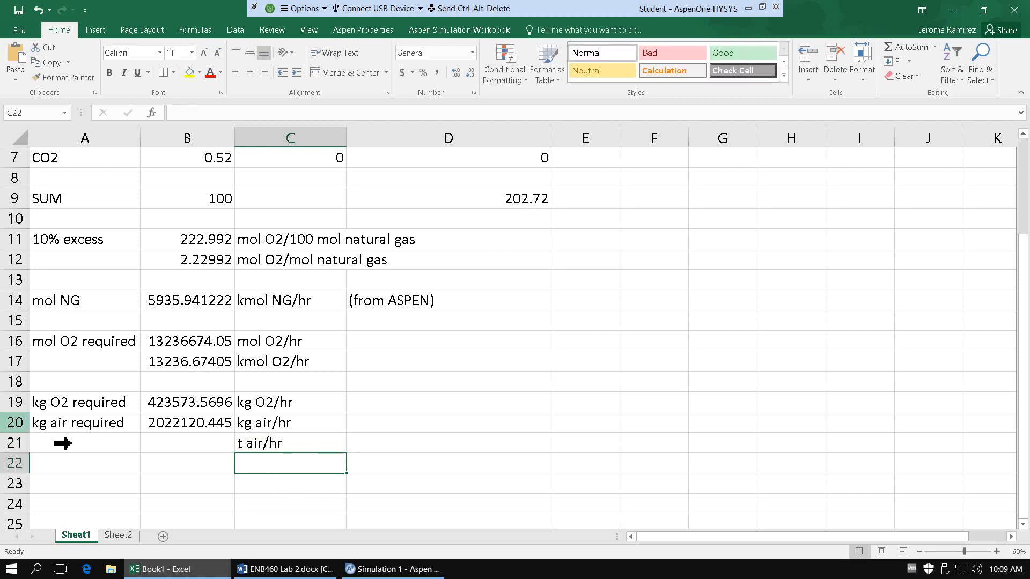
Convert the required air flow to tonnes per hour in cell B21 with the formula =B20/1000.
{"action": "left_click", "coordinate": [206, 442]}
{"action": "type", "text": "="}
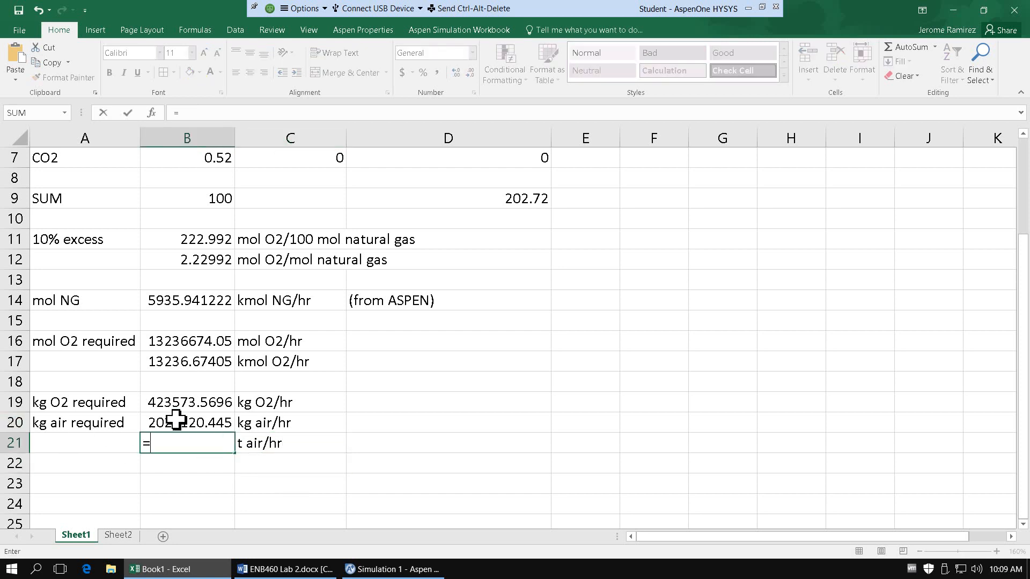
{"action": "left_click", "coordinate": [177, 420]}
{"action": "type", "text": "/1000"}
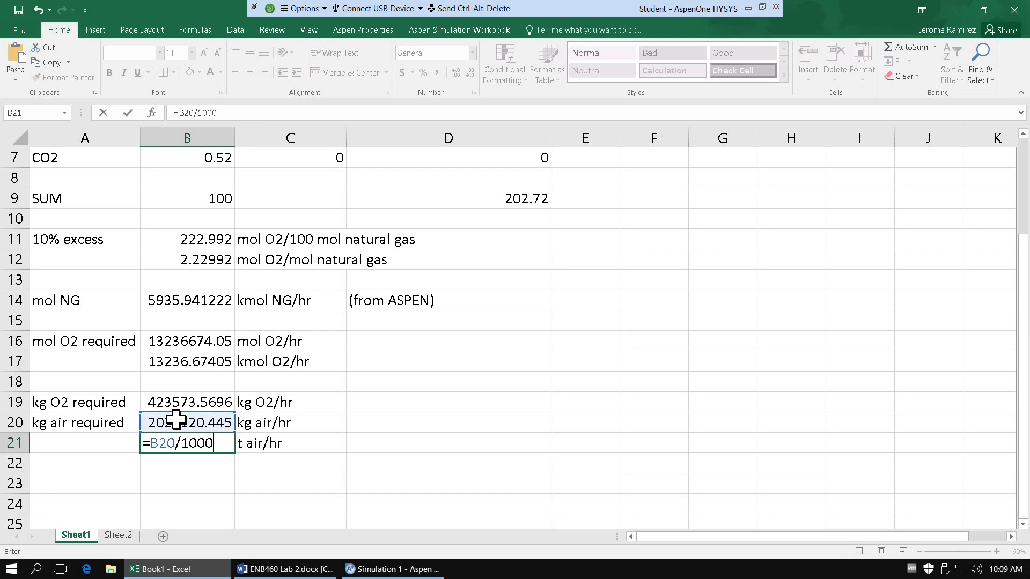
{"action": "key", "text": "Return"}
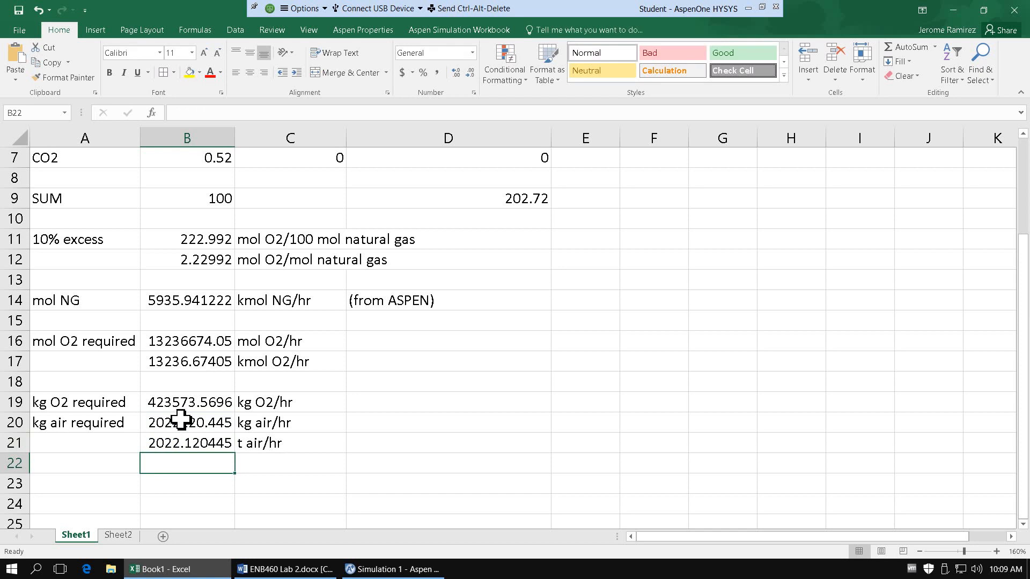
Copy the air flow in B21, switch to Aspen Plus and set the AIR stream's total flow rate to 2022.12 tonne/hr.
{"action": "left_click", "coordinate": [222, 452]}
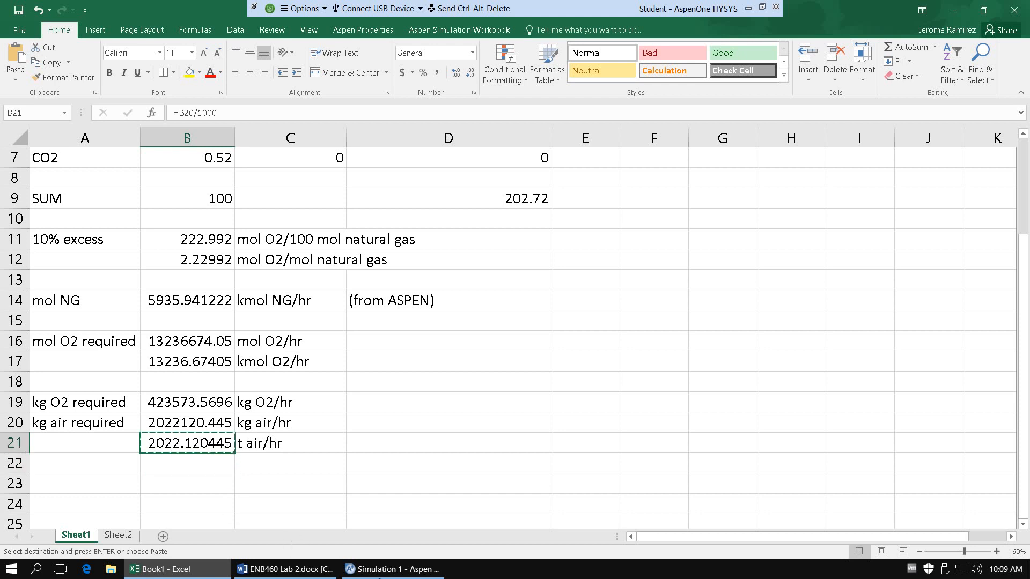
{"action": "left_click", "coordinate": [390, 569]}
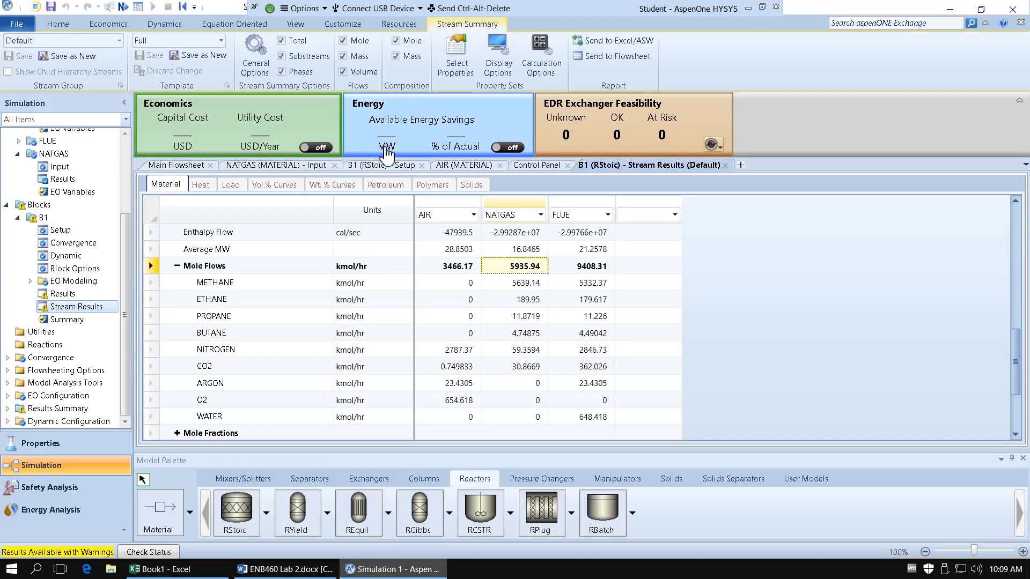
{"action": "left_click", "coordinate": [460, 168]}
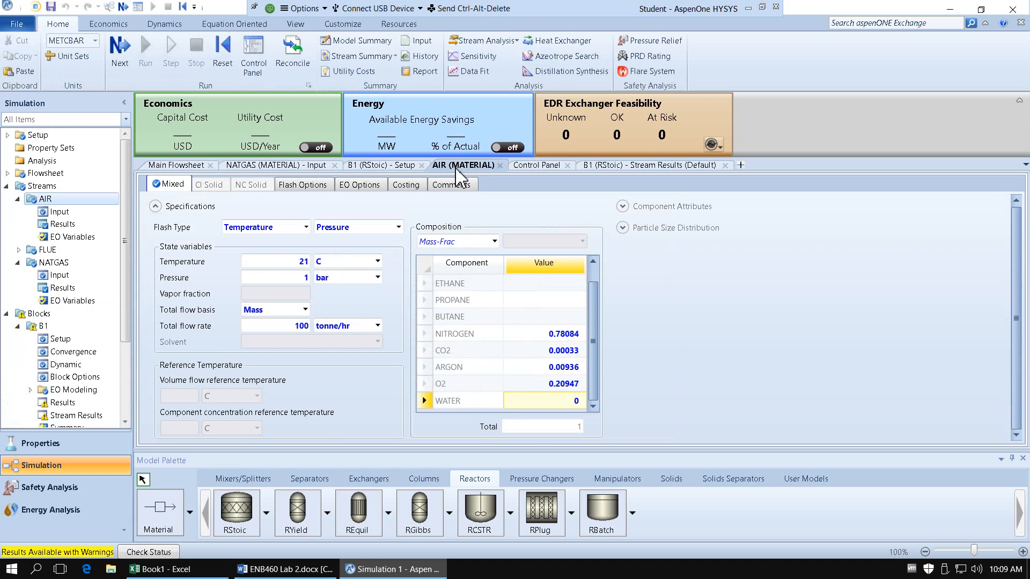
{"action": "left_click", "coordinate": [308, 330]}
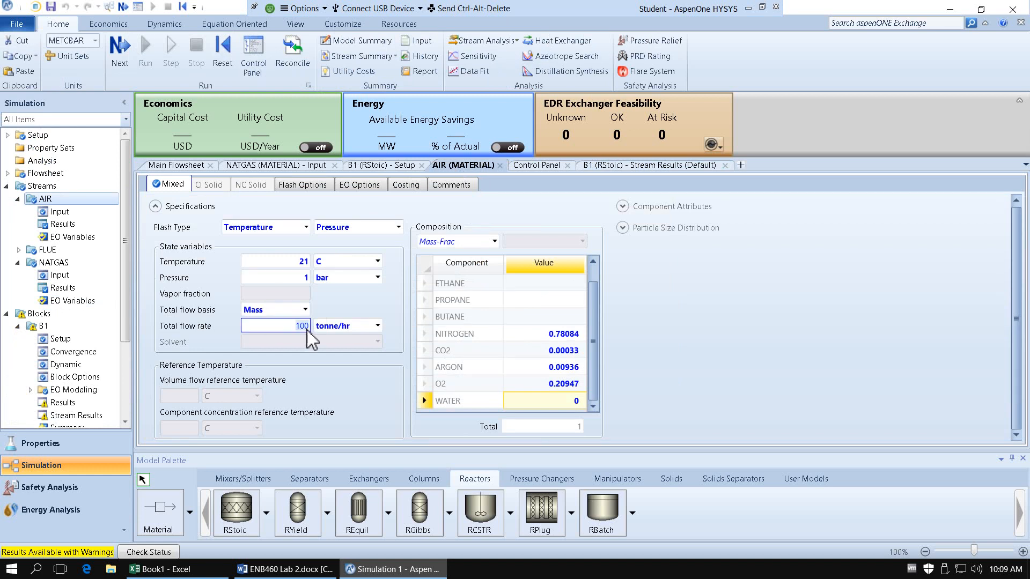
{"action": "type", "text": "2022.12"}
{"action": "key", "text": "Return"}
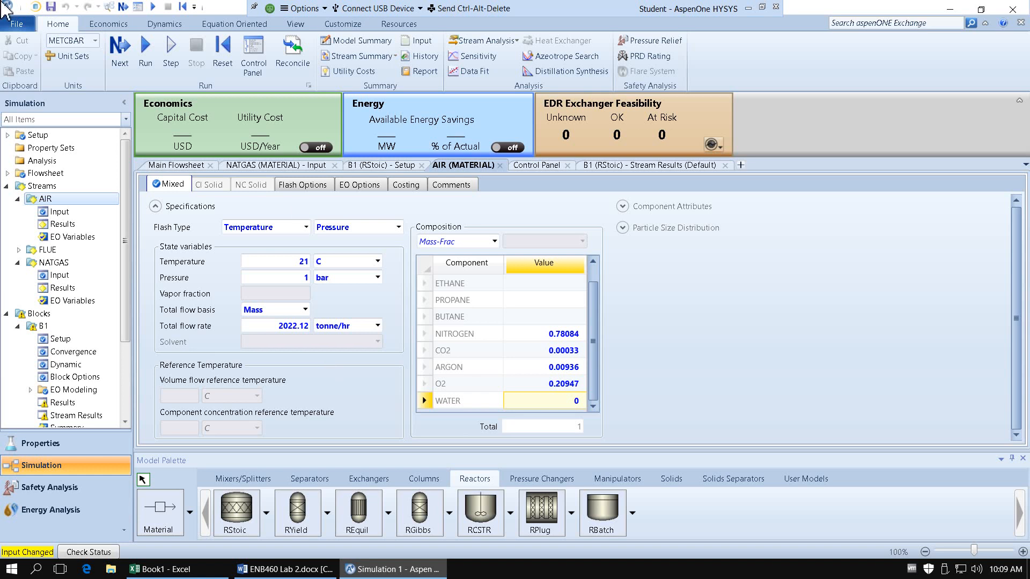
Proceed to running the simulation with the updated AIR stream input.
{"action": "left_click", "coordinate": [118, 62]}
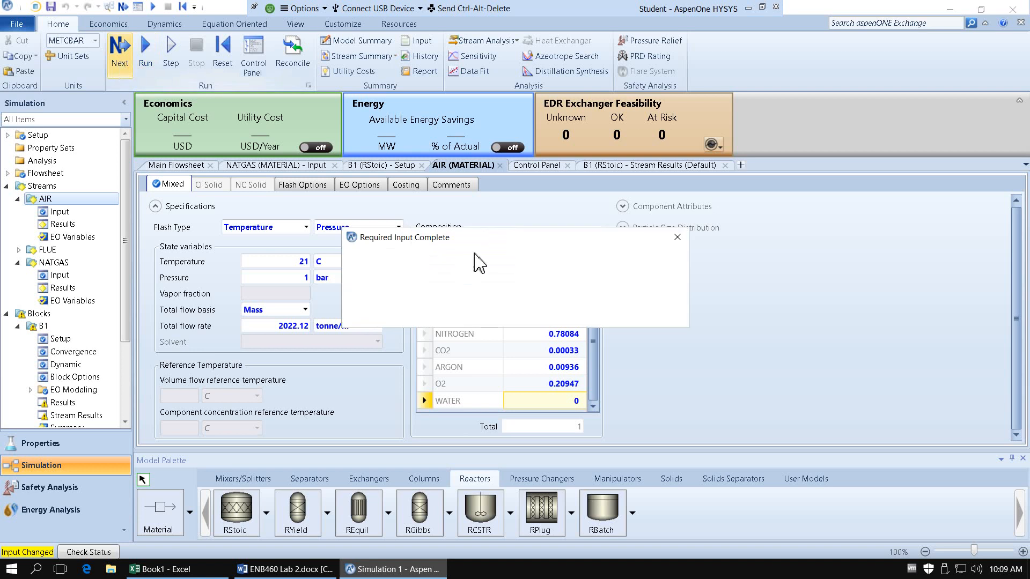
Run the simulation with the completed inputs and open the stream results of block B1.
{"action": "left_click", "coordinate": [594, 315]}
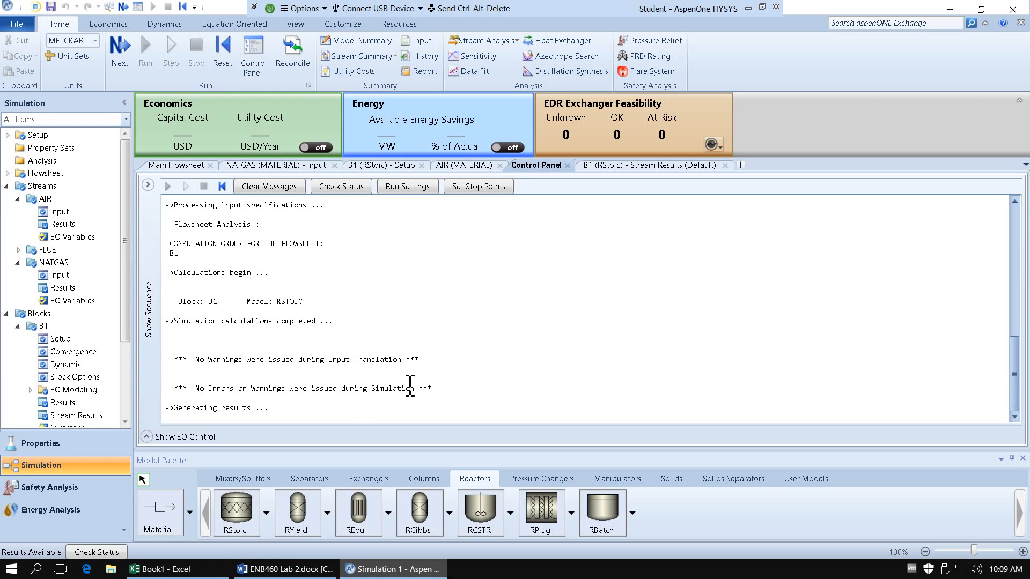
{"action": "left_click", "coordinate": [649, 167]}
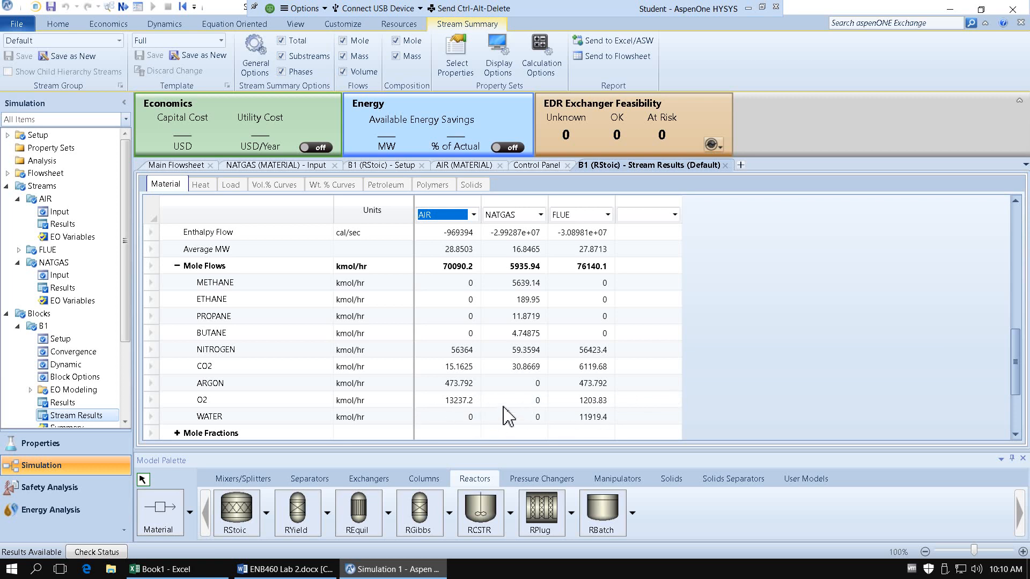
Examine the B1 stream results for AIR, NATGAS and FLUE, from temperature and pressure through densities, average MW and component mole flows.
{"action": "scroll", "coordinate": [508, 417], "scroll_direction": "up", "scroll_amount": 1}
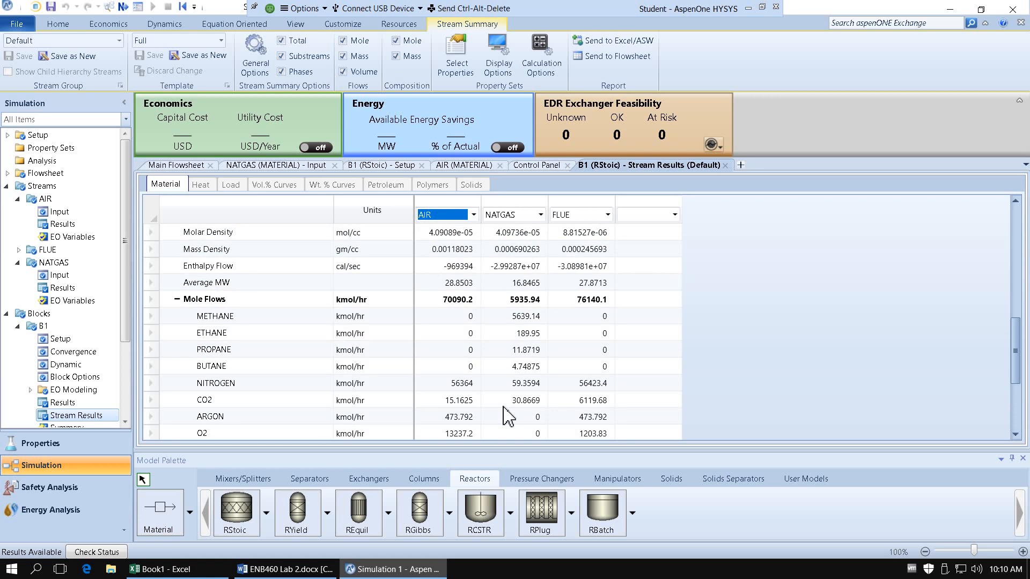
{"action": "scroll", "coordinate": [508, 417], "scroll_direction": "down", "scroll_amount": 1}
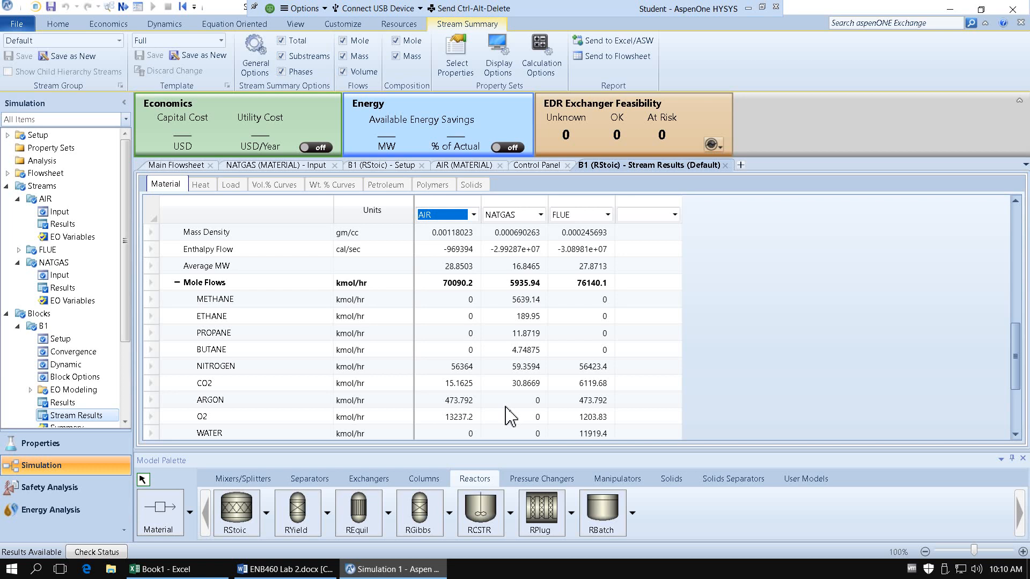
{"action": "scroll", "coordinate": [507, 416], "scroll_direction": "up", "scroll_amount": 4}
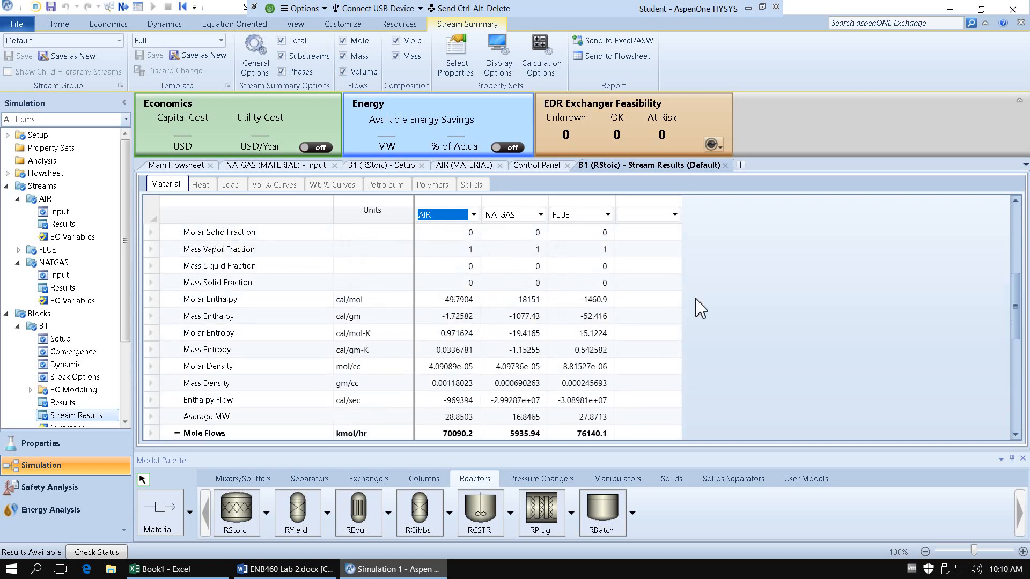
{"action": "scroll", "coordinate": [609, 316], "scroll_direction": "up", "scroll_amount": 2}
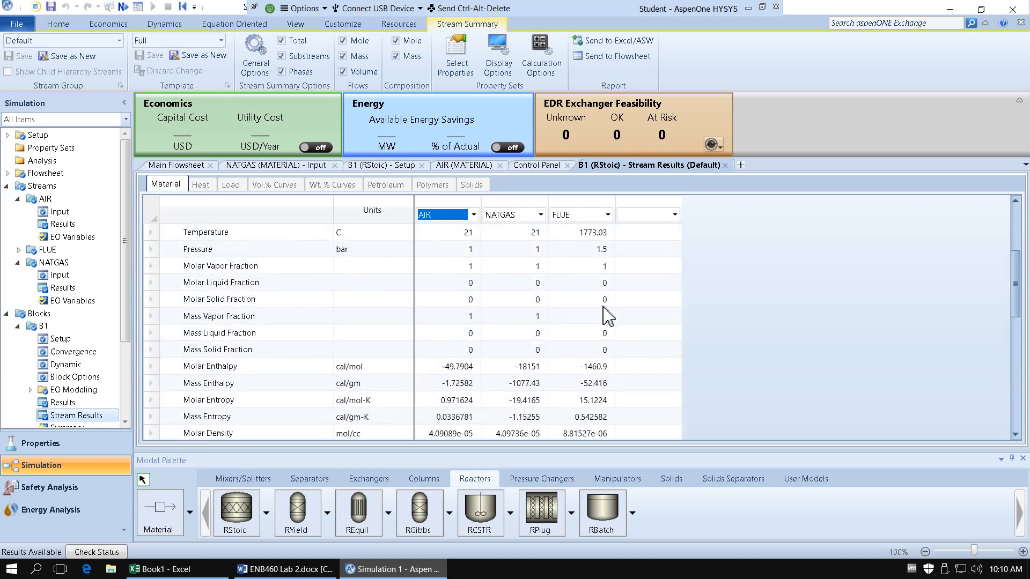
{"action": "scroll", "coordinate": [609, 315], "scroll_direction": "up", "scroll_amount": 2}
{"action": "scroll", "coordinate": [608, 316], "scroll_direction": "down", "scroll_amount": 4}
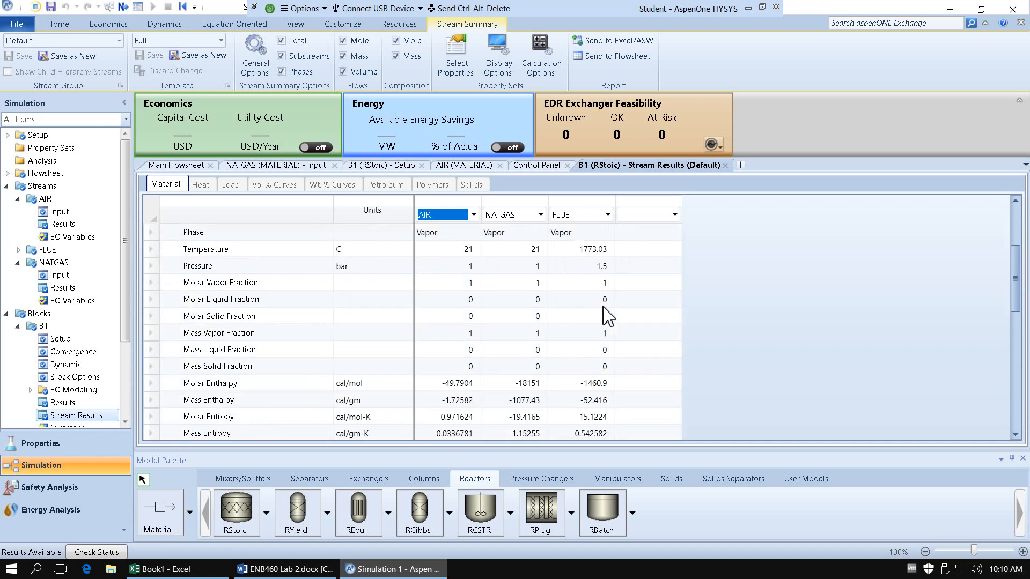
{"action": "scroll", "coordinate": [608, 316], "scroll_direction": "down", "scroll_amount": 1}
{"action": "scroll", "coordinate": [607, 317], "scroll_direction": "down", "scroll_amount": 2}
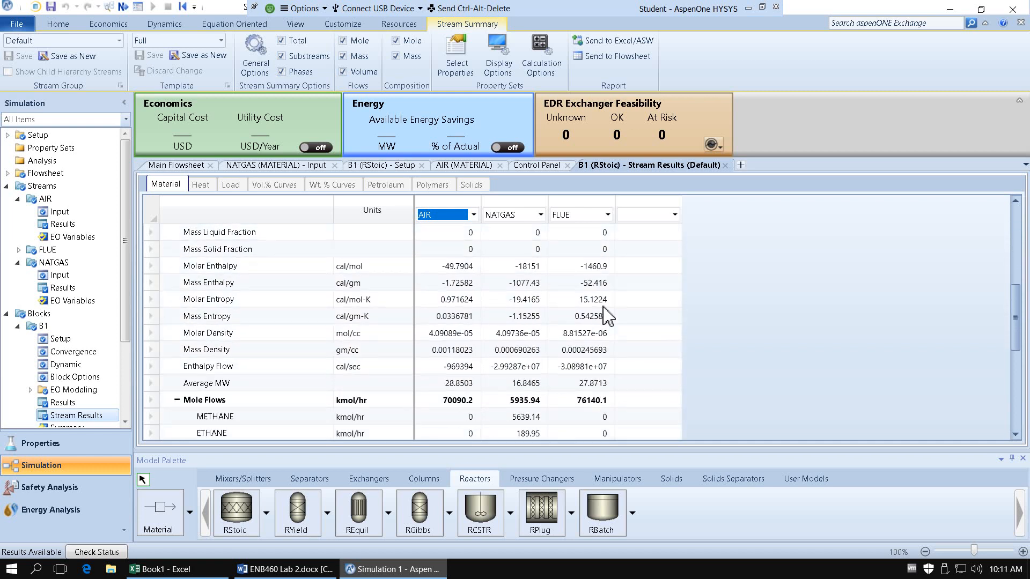
{"action": "scroll", "coordinate": [258, 381], "scroll_direction": "down", "scroll_amount": 2}
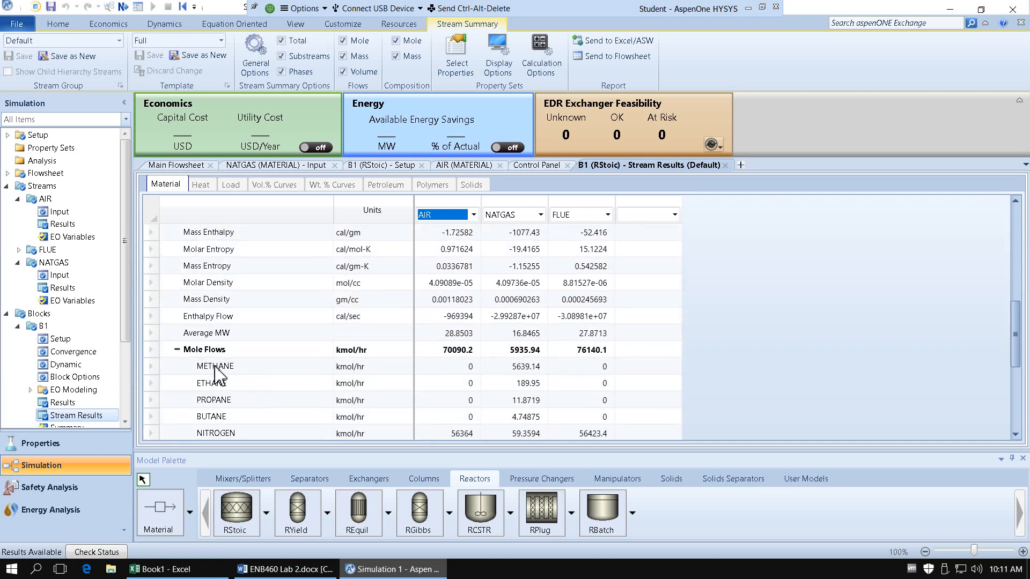
Collapse the Mole Flows component list and set the Mass Flows units to tonne/hr.
{"action": "left_click", "coordinate": [176, 349]}
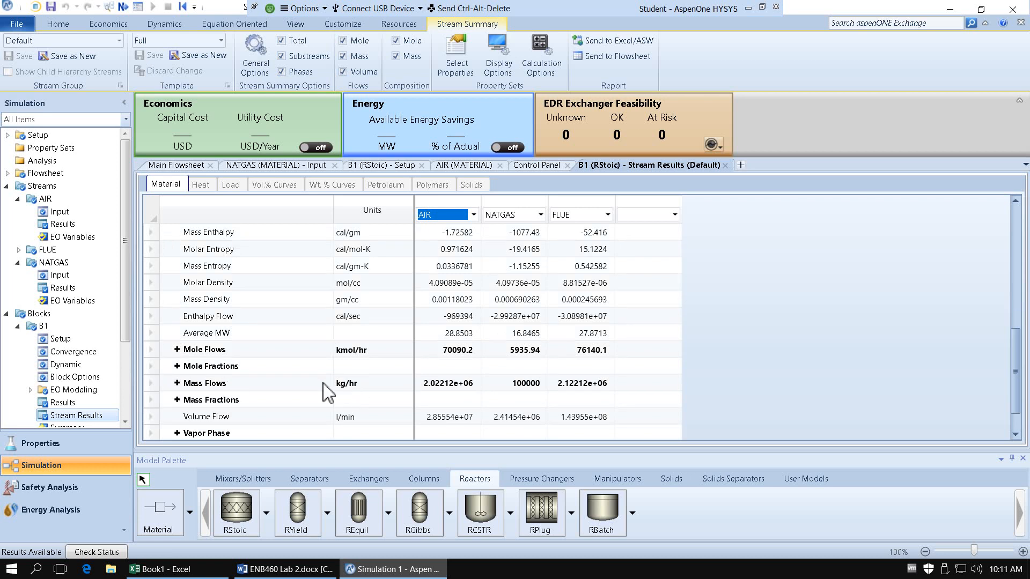
{"action": "left_click", "coordinate": [384, 384]}
{"action": "left_click", "coordinate": [384, 384]}
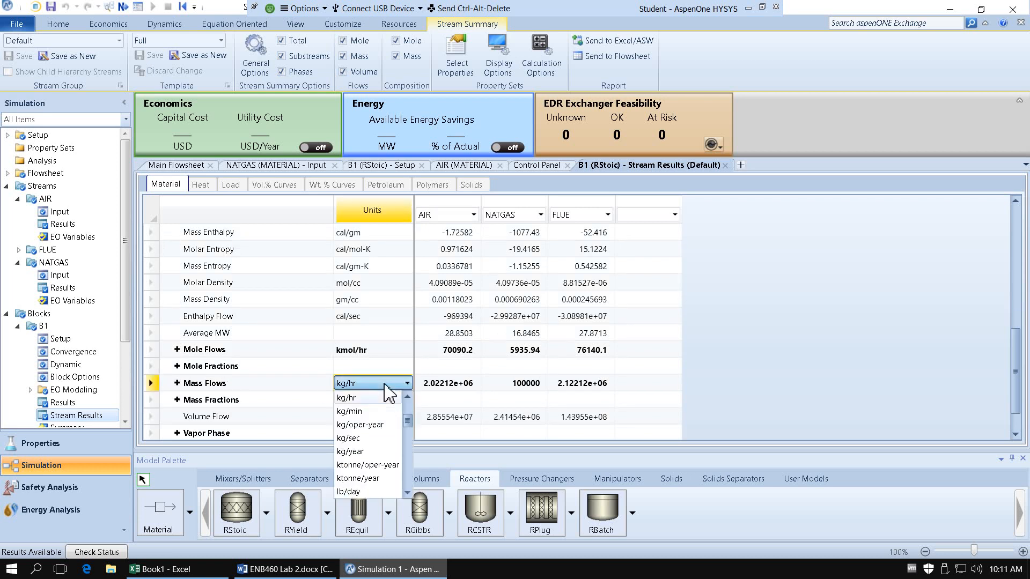
{"action": "left_click_drag", "start_coordinate": [407, 423], "coordinate": [413, 473]}
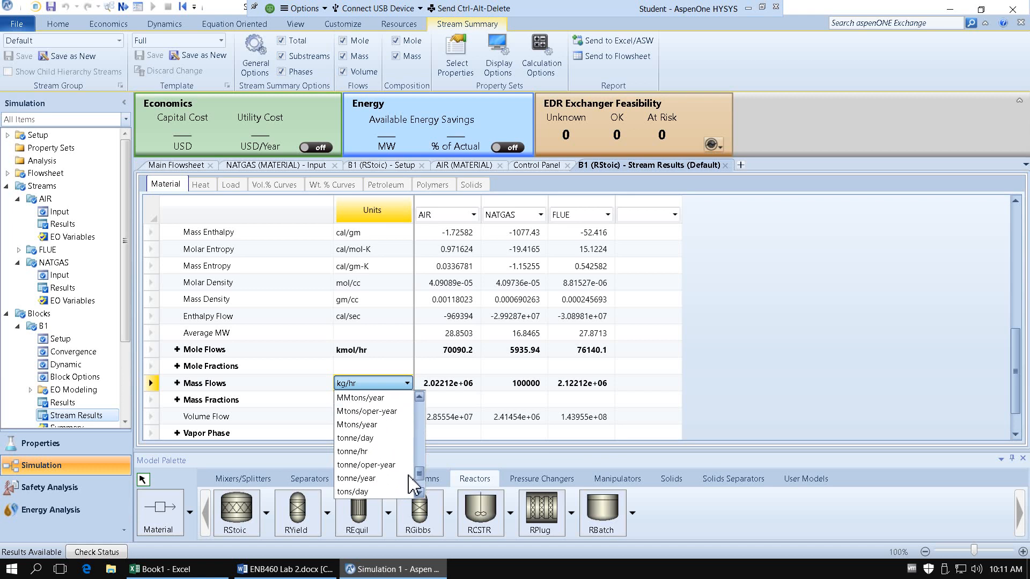
{"action": "left_click", "coordinate": [392, 459]}
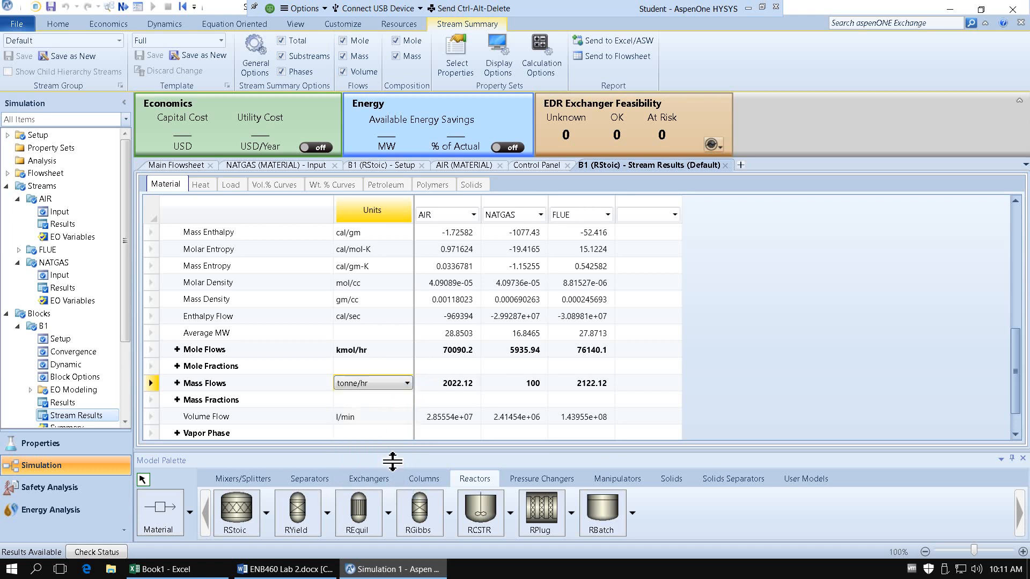
Switch to the Excel workbook and paste 2022.120445 as values with source formatting into Sheet2's flow rate for flue gas from reactor.
{"action": "left_click", "coordinate": [596, 387]}
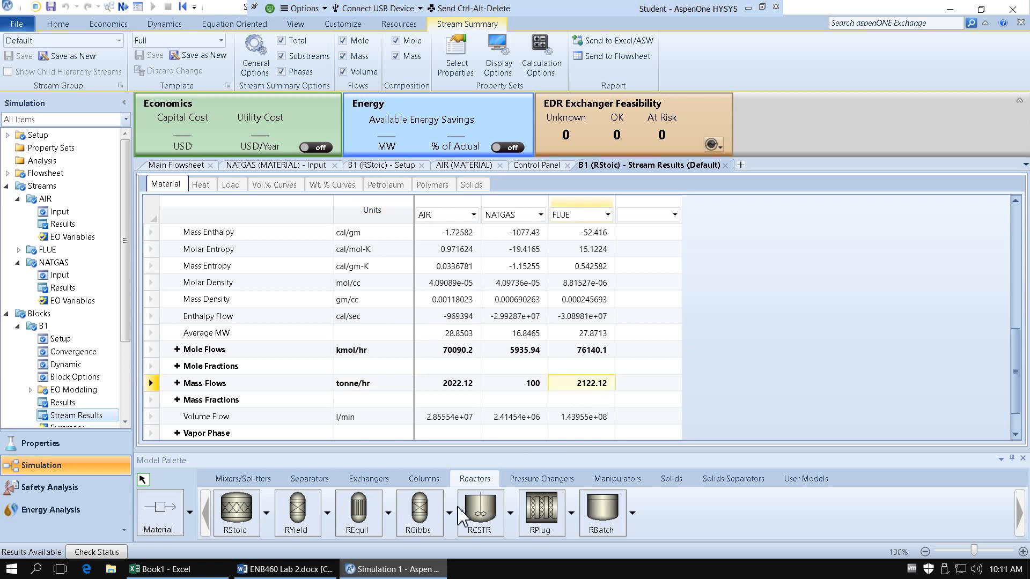
{"action": "left_click", "coordinate": [185, 571]}
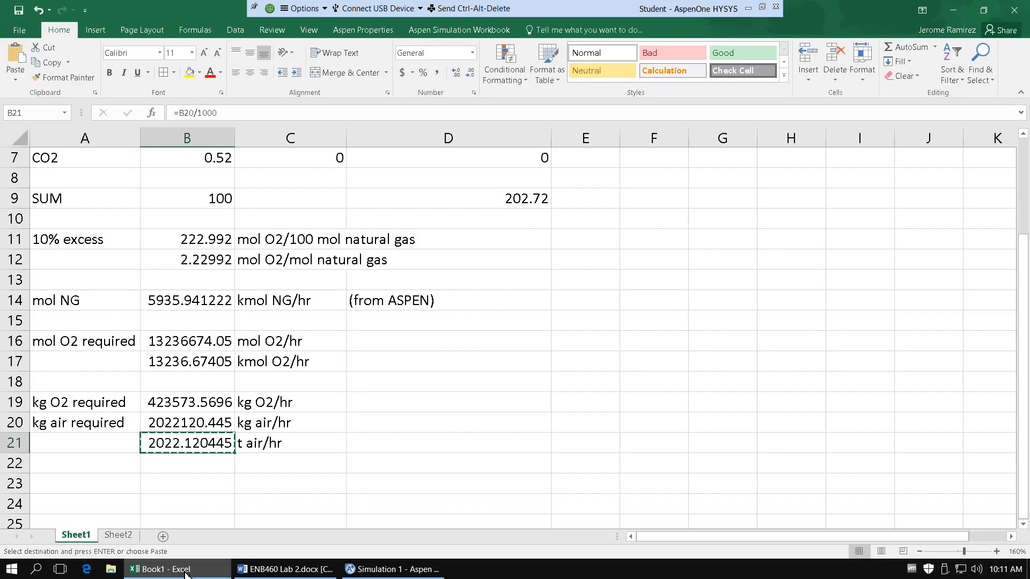
{"action": "left_click", "coordinate": [118, 534]}
{"action": "left_click", "coordinate": [262, 216]}
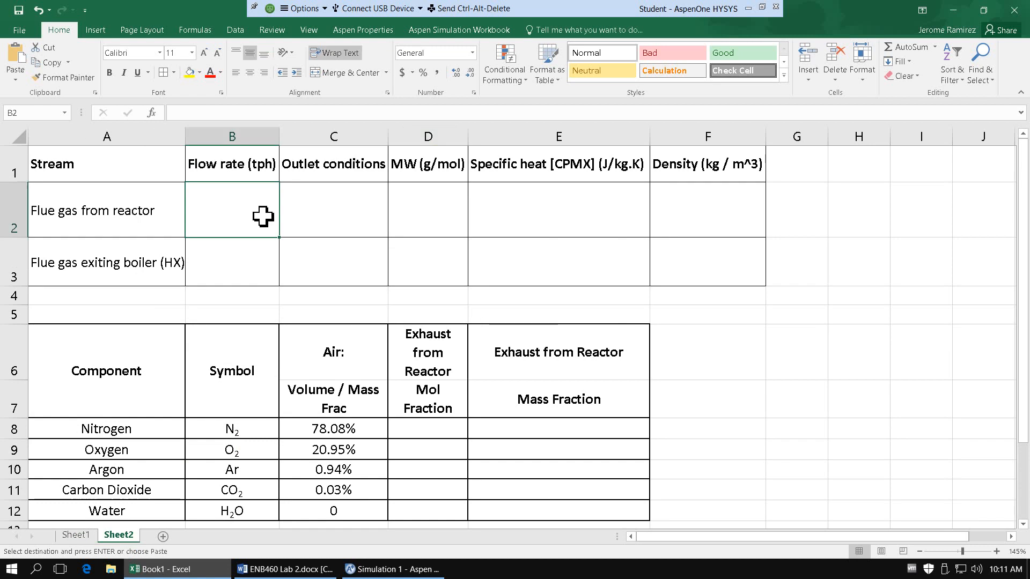
{"action": "type", "text": "=B1/1000"}
{"action": "left_click", "coordinate": [302, 247]}
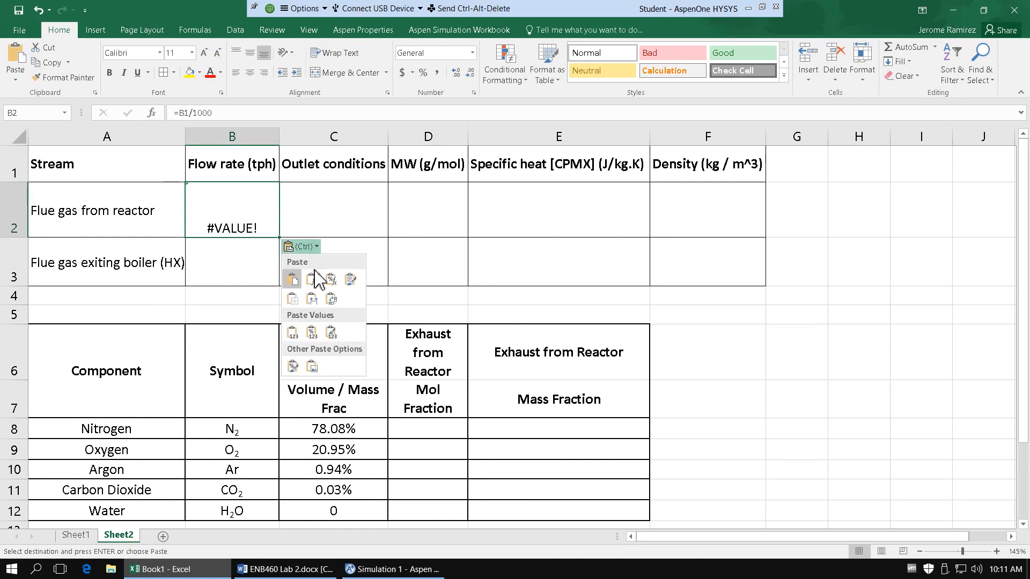
{"action": "left_click", "coordinate": [331, 332]}
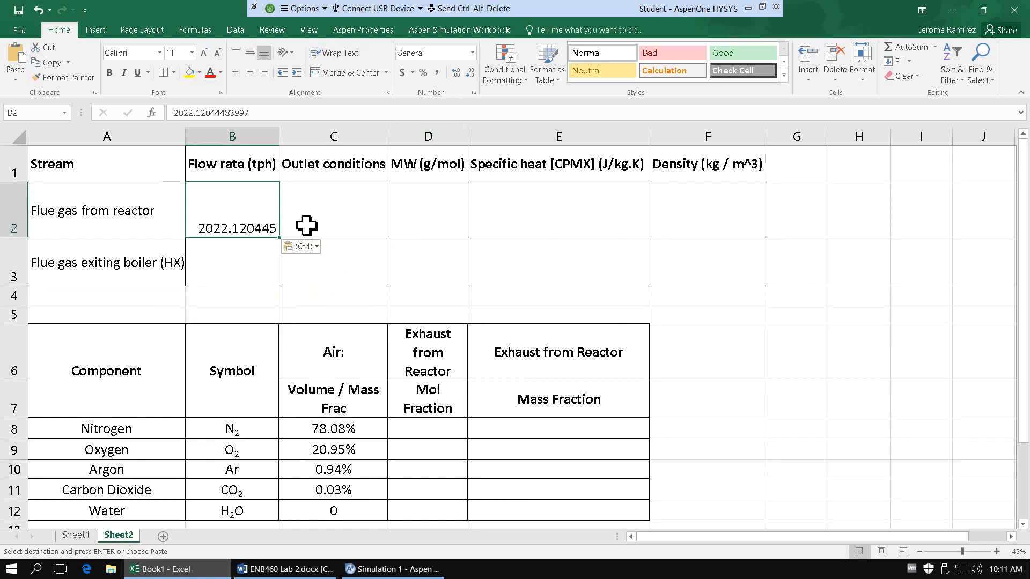
Enter the FLUE stream's outlet conditions from the Aspen results in Excel cell C2, as 1773 C and 1.5 bar on separate lines.
{"action": "left_click", "coordinate": [342, 232]}
{"action": "key", "text": "alt+Tab"}
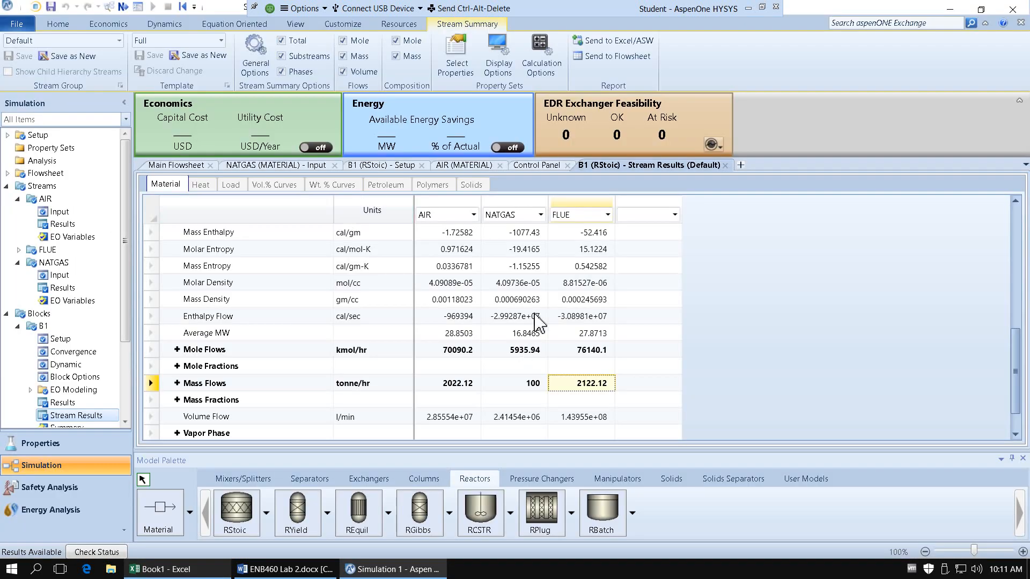
{"action": "scroll", "coordinate": [539, 333], "scroll_direction": "up", "scroll_amount": 5}
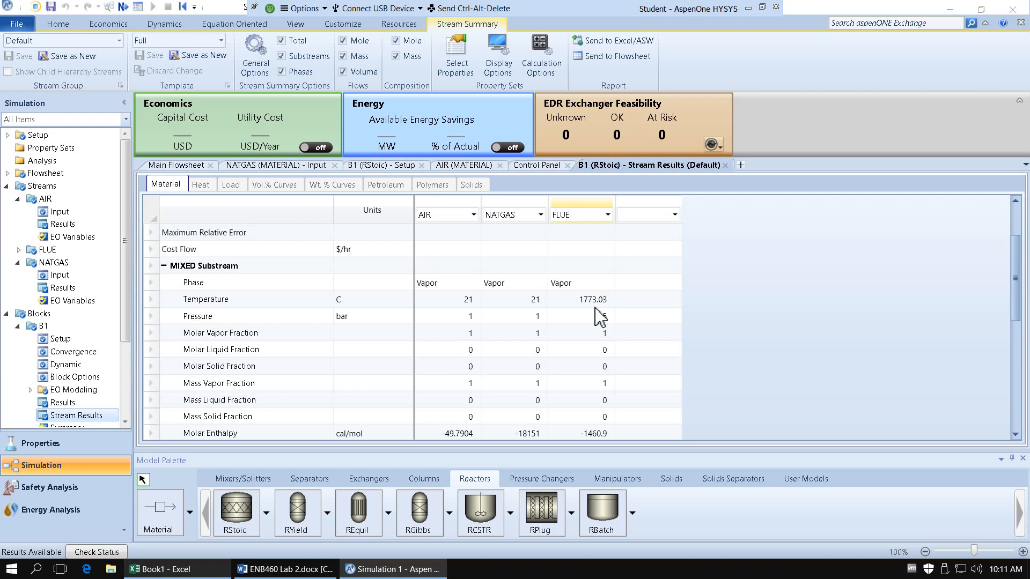
{"action": "key", "text": "alt+Tab"}
{"action": "type", "text": "1"}
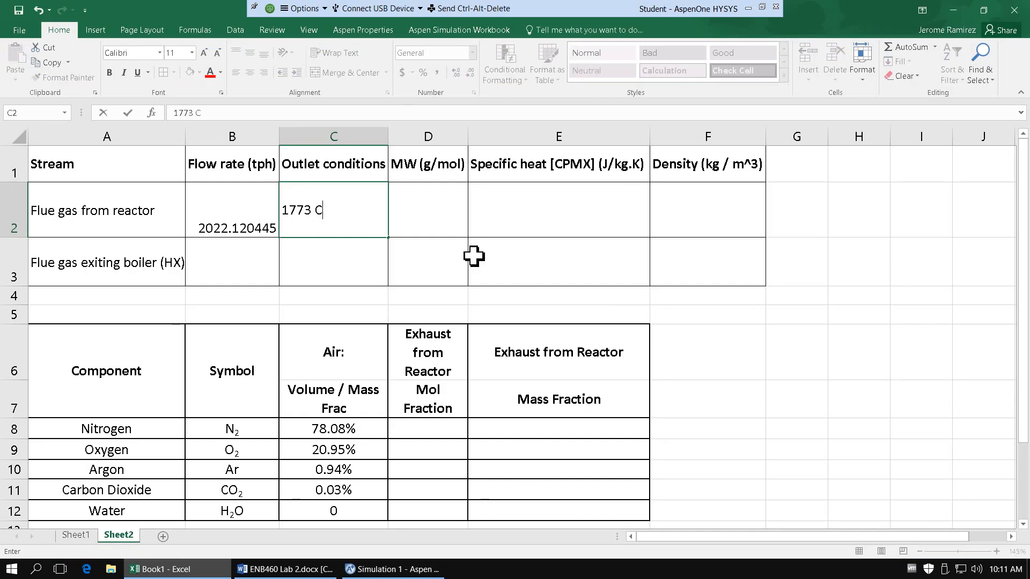
{"action": "type", "text": "773 C"}
{"action": "left_click", "coordinate": [474, 256]}
{"action": "key", "text": "alt+Tab"}
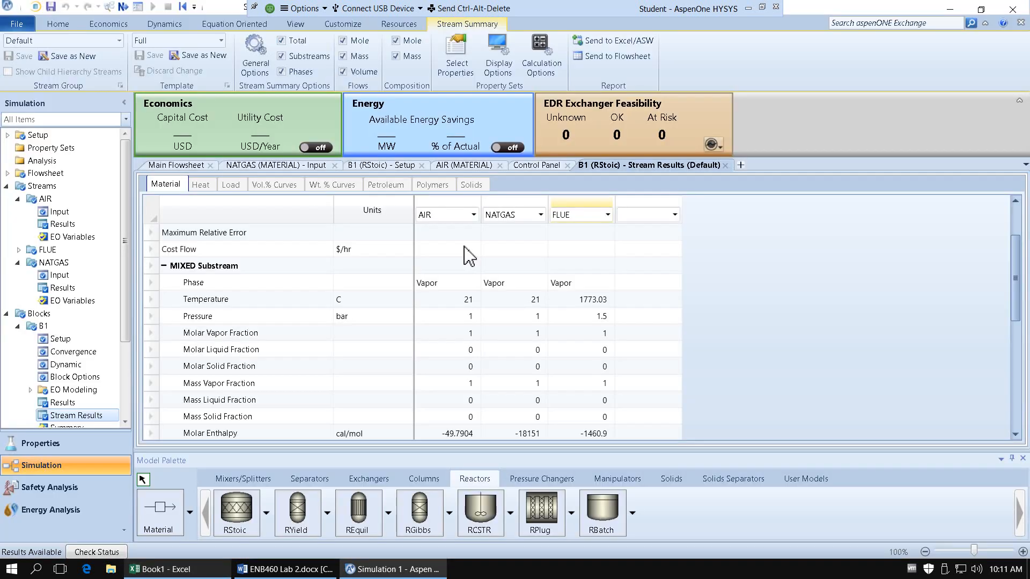
{"action": "key", "text": "alt+Tab"}
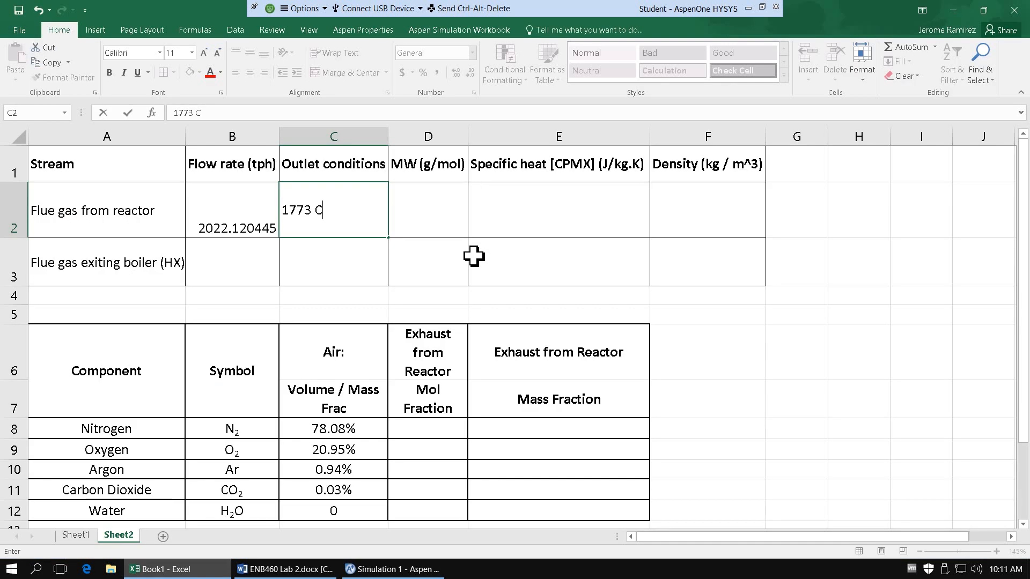
{"action": "key", "text": "alt+Return"}
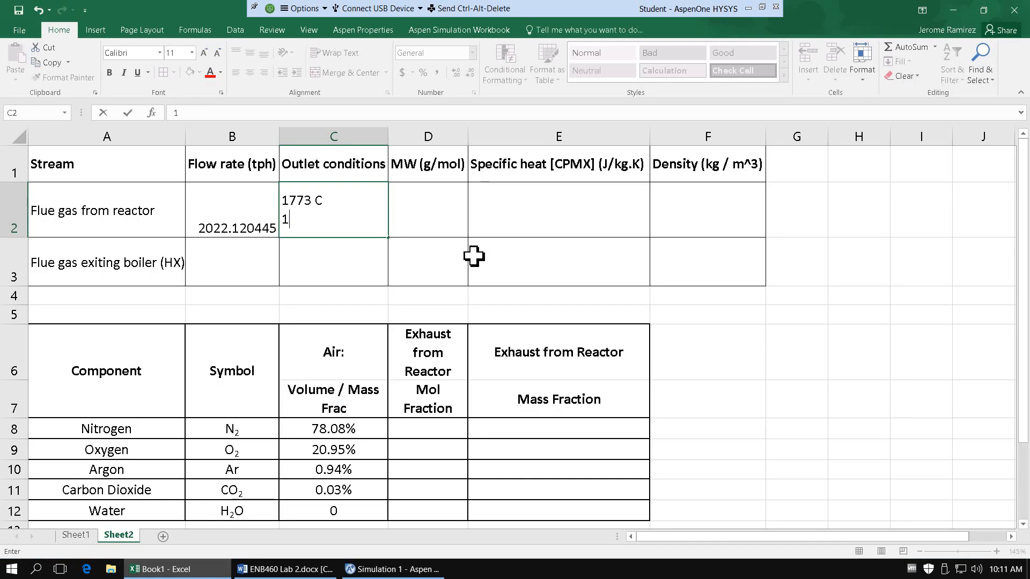
{"action": "type", "text": "1.5 bar"}
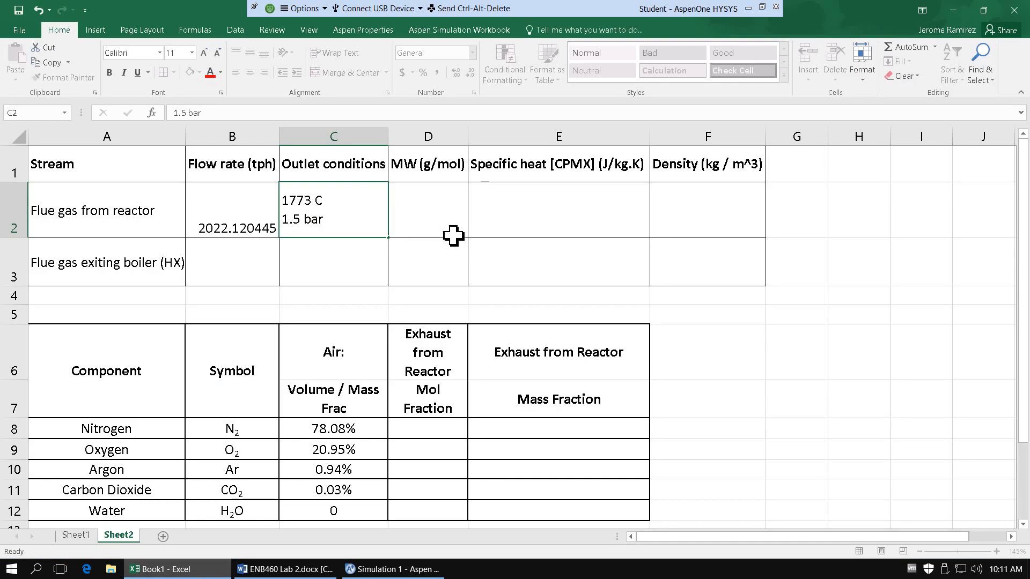
Copy the FLUE stream's average MW from Aspen into Excel cell D2 as 27.8712726.
{"action": "left_click", "coordinate": [455, 234]}
{"action": "key", "text": "alt+Tab"}
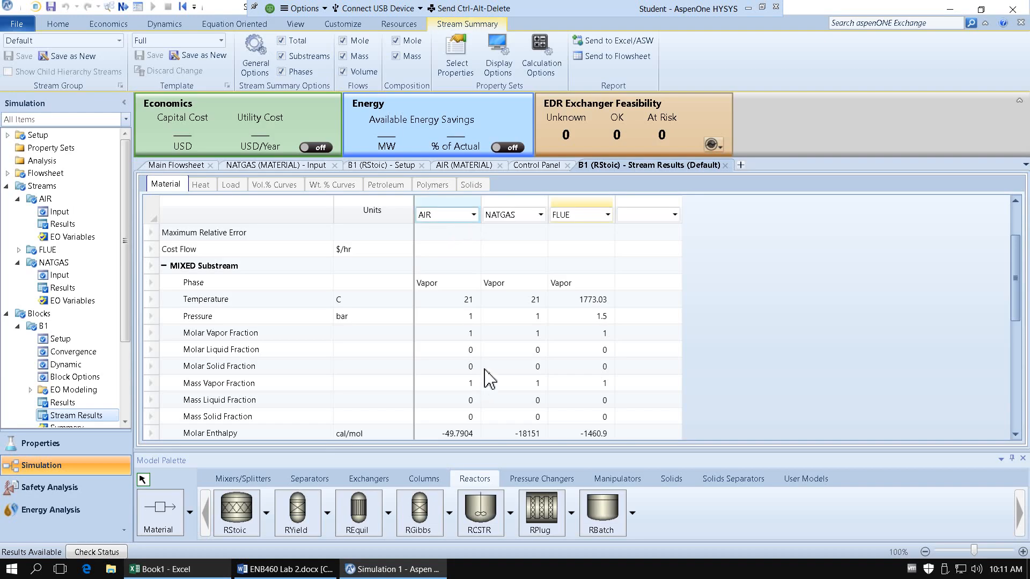
{"action": "scroll", "coordinate": [488, 368], "scroll_direction": "down", "scroll_amount": 5}
{"action": "scroll", "coordinate": [488, 368], "scroll_direction": "down", "scroll_amount": 3}
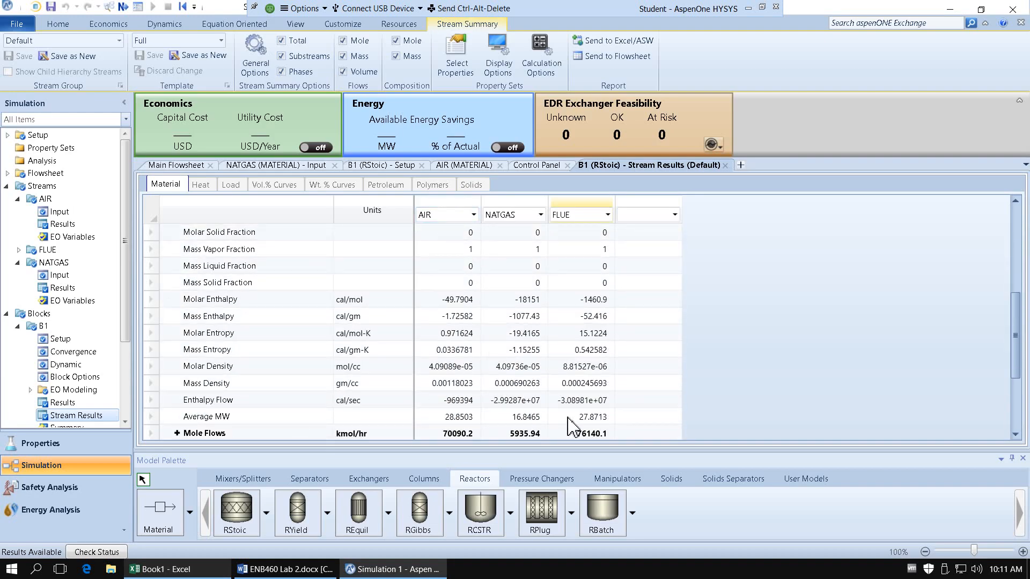
{"action": "left_click", "coordinate": [605, 419]}
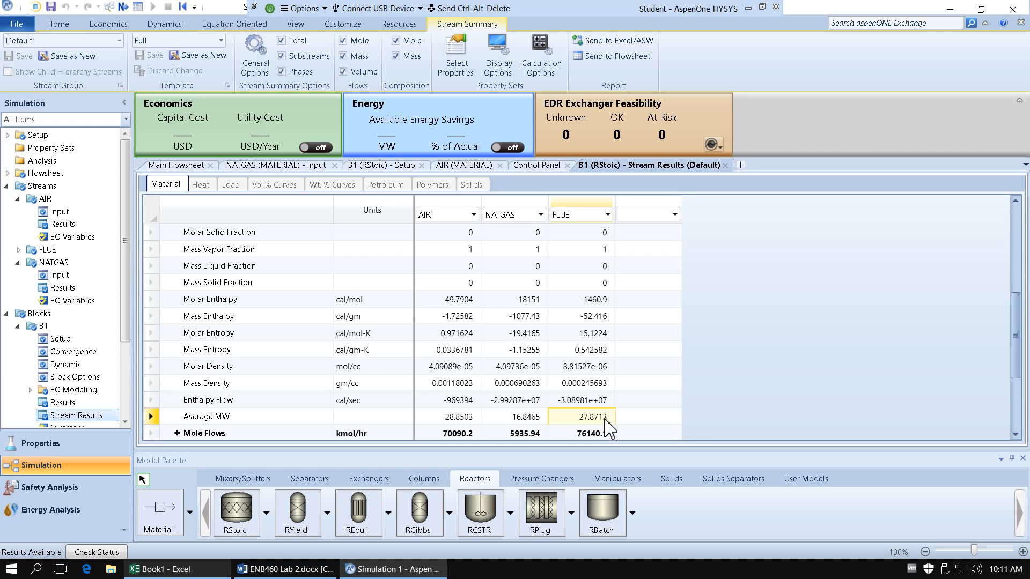
{"action": "key", "text": "alt+Tab"}
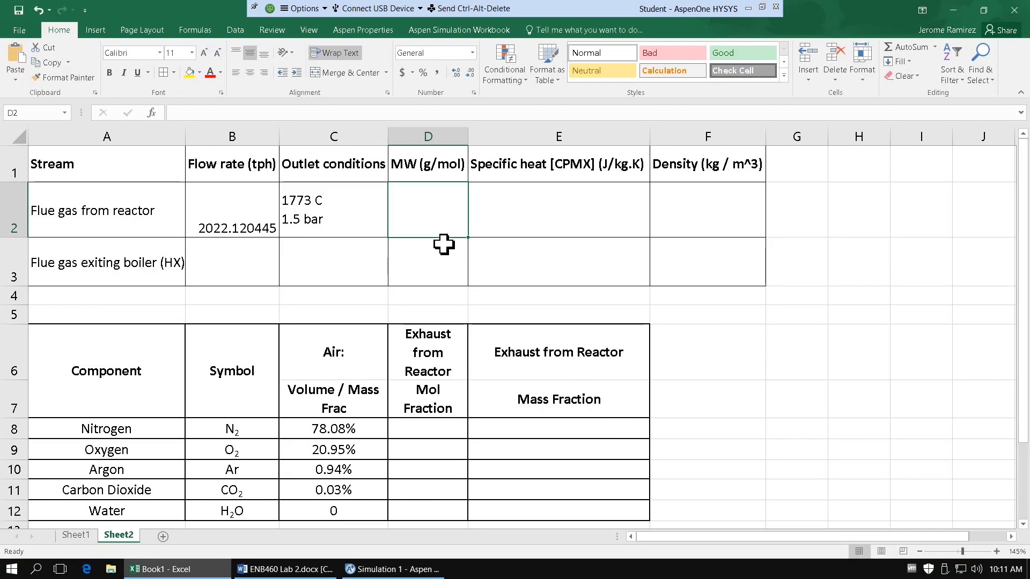
{"action": "type", "text": "27.8712726"}
{"action": "left_click", "coordinate": [574, 206]}
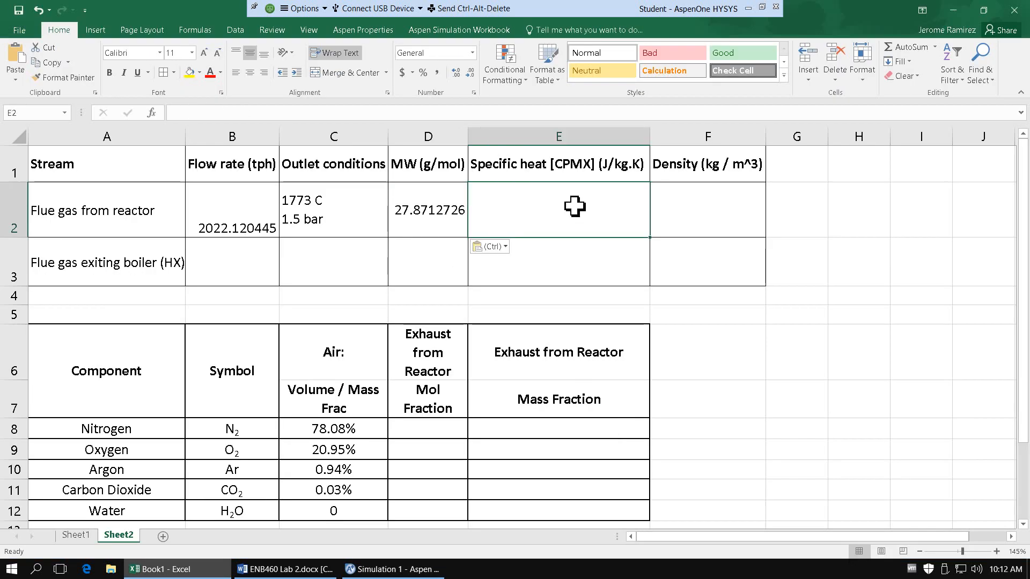
Select the reactor flue gas density cell F2 in Excel, and set the Mass Density units in Aspen to kg/cum.
{"action": "left_click", "coordinate": [696, 216]}
{"action": "key", "text": "alt+Tab"}
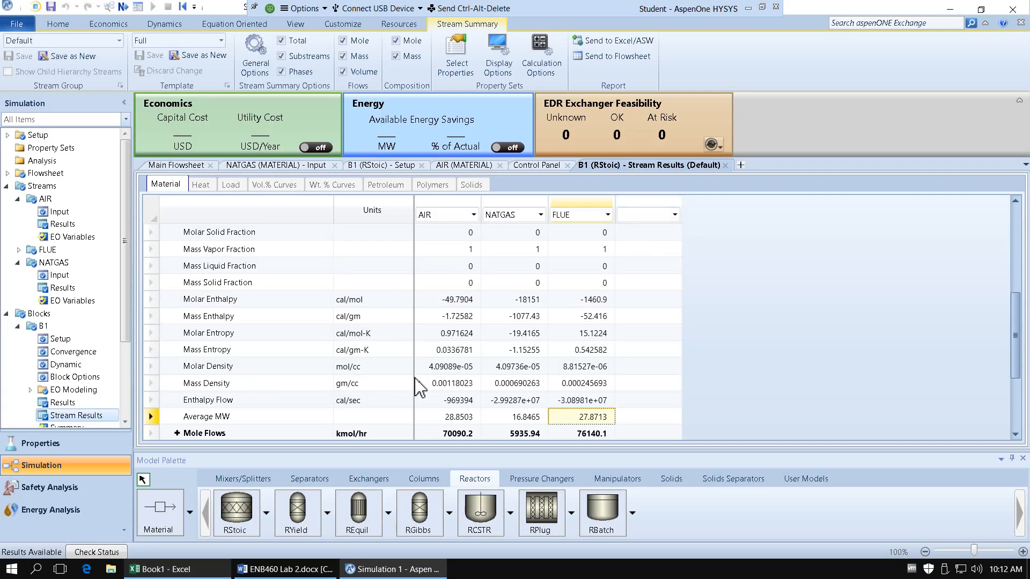
{"action": "key", "text": "alt+Tab"}
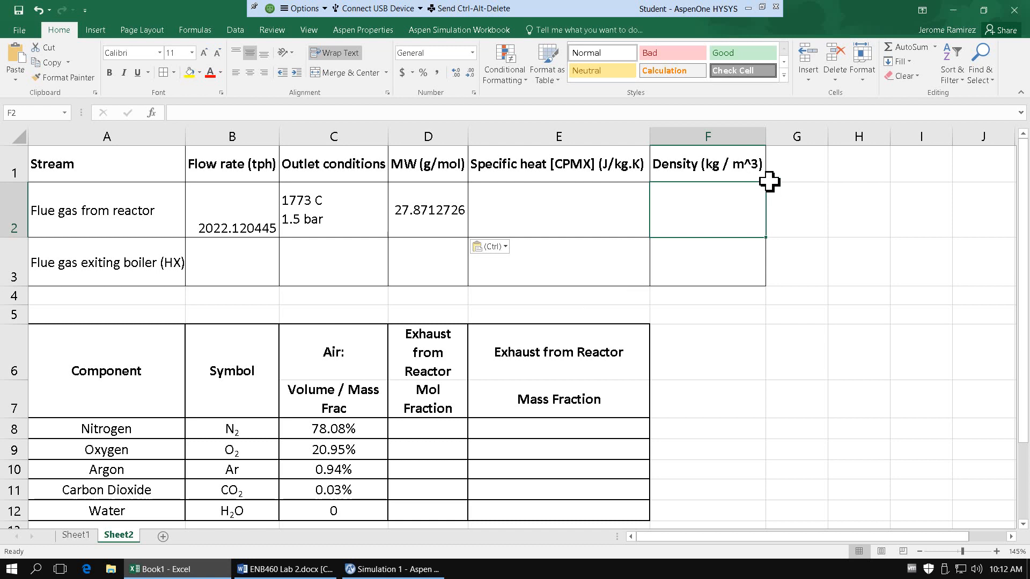
{"action": "key", "text": "alt+Tab"}
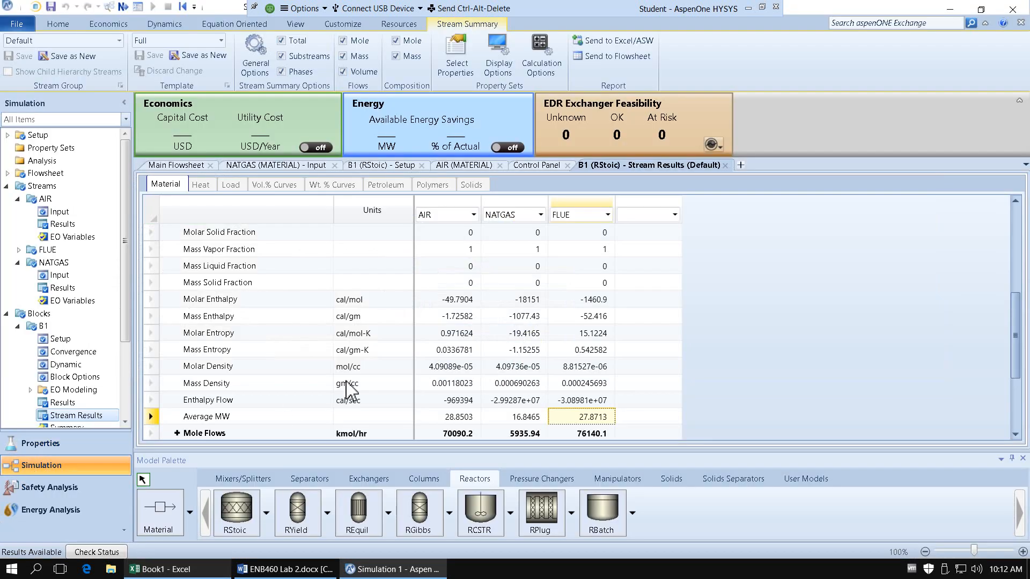
{"action": "left_click", "coordinate": [408, 384]}
{"action": "left_click", "coordinate": [408, 383]}
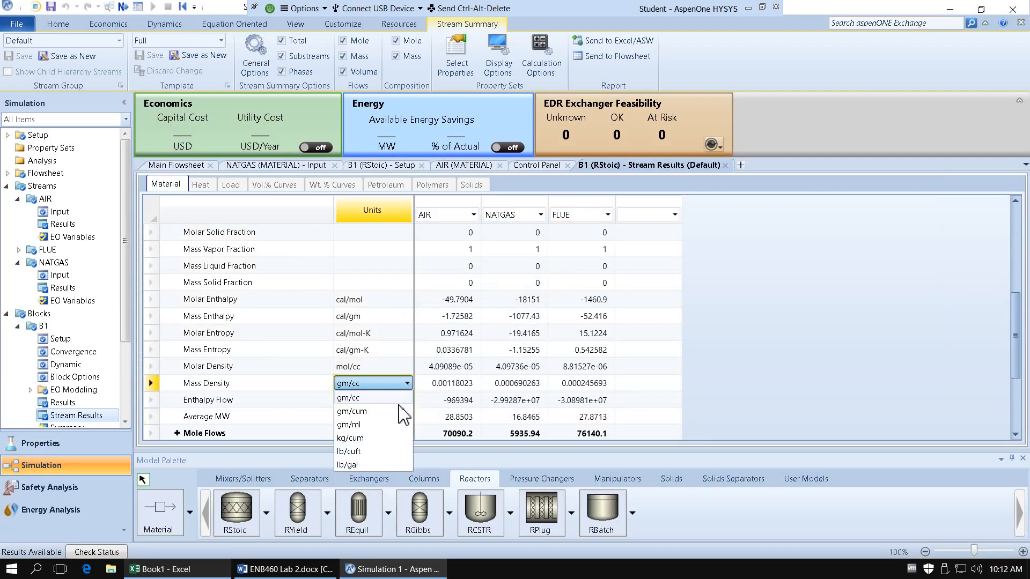
{"action": "left_click", "coordinate": [394, 439]}
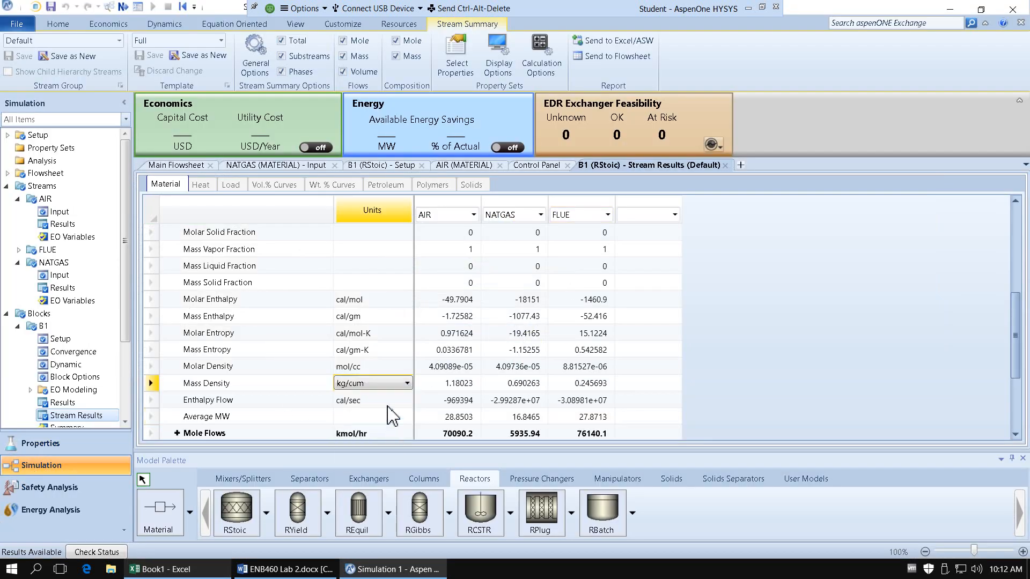
Try to copy the FLUE stream's mass density from Aspen into Excel cell F2.
{"action": "left_click", "coordinate": [591, 387]}
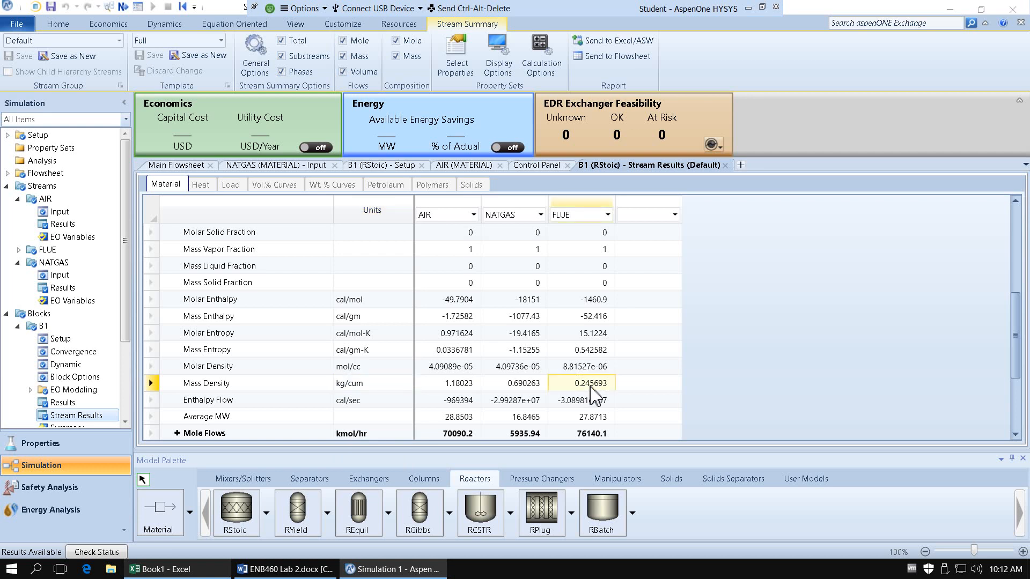
{"action": "key", "text": "alt+Tab"}
{"action": "left_click", "coordinate": [686, 223]}
{"action": "key", "text": "ctrl+c"}
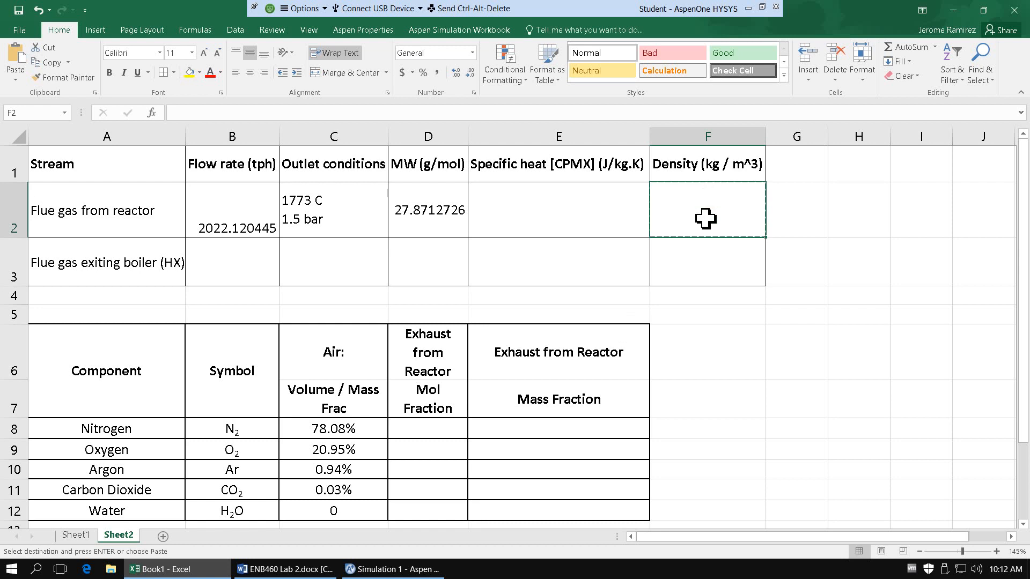
{"action": "key", "text": "alt+Tab"}
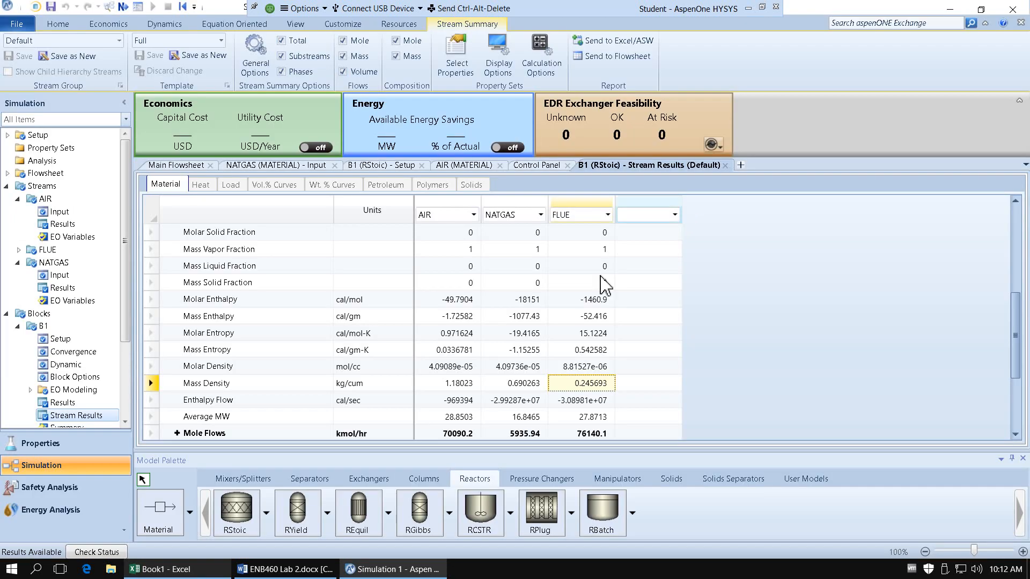
{"action": "right_click", "coordinate": [590, 389]}
{"action": "left_click", "coordinate": [616, 394]}
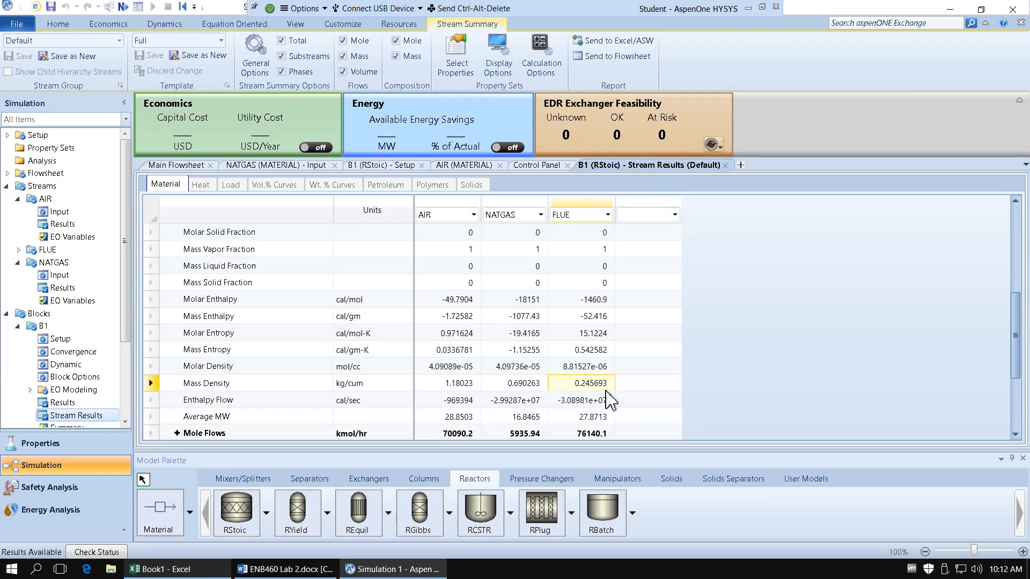
{"action": "key", "text": "alt+Tab"}
{"action": "key", "text": "ctrl+v"}
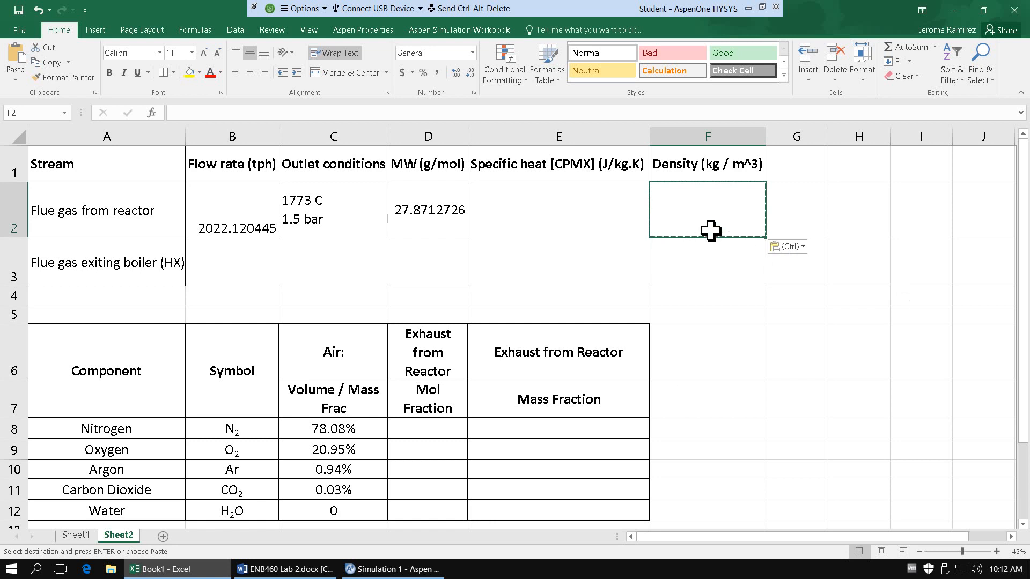
Copy the FLUE stream's mass density value from the Aspen stream results into Excel cell F2 as 0.245692916.
{"action": "key", "text": "alt+Tab"}
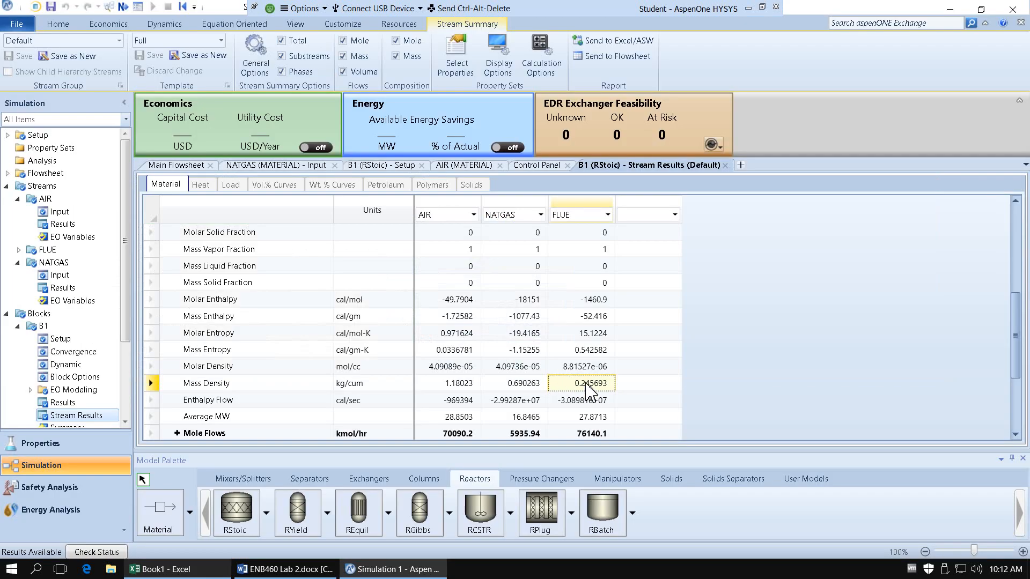
{"action": "right_click", "coordinate": [588, 390]}
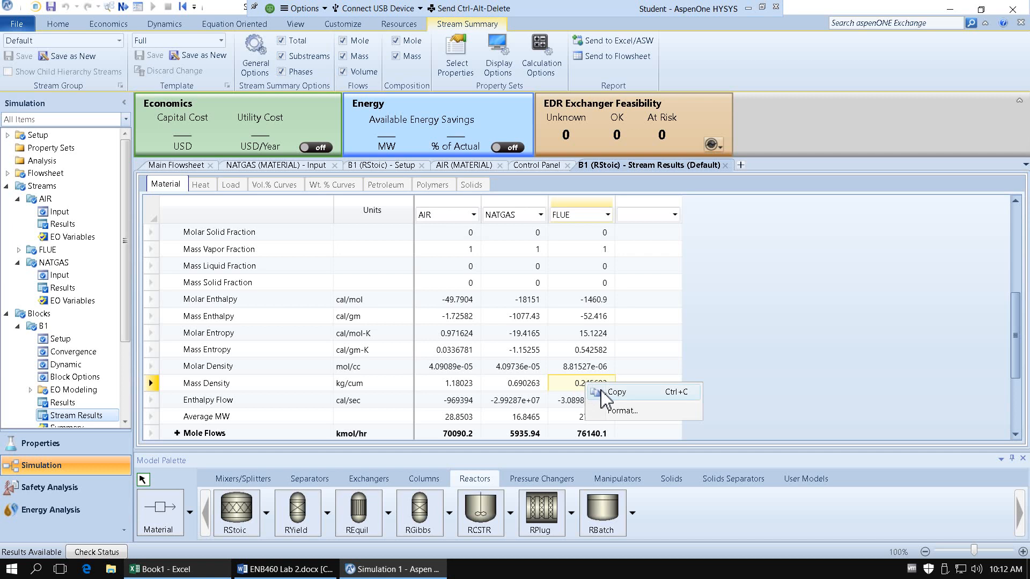
{"action": "left_click", "coordinate": [614, 392]}
{"action": "key", "text": "alt+Tab"}
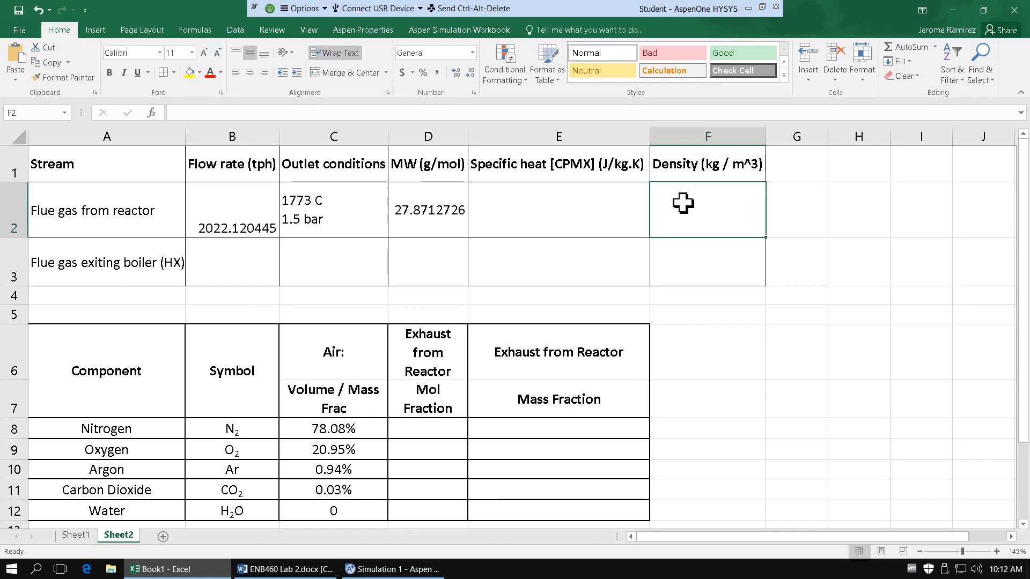
{"action": "key", "text": "ctrl+v"}
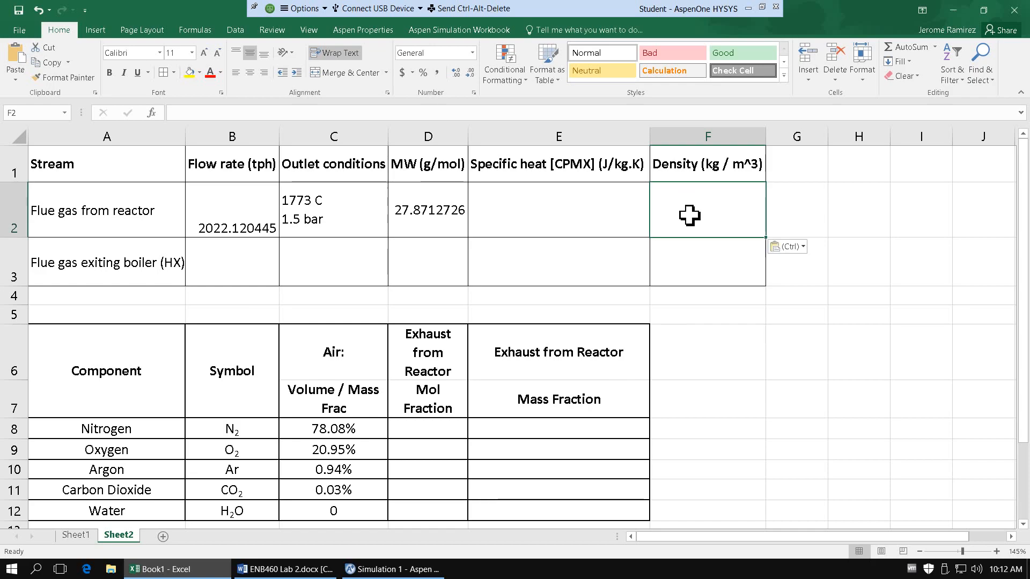
Select the reactor flue gas specific heat cell E2 in Excel, and open a Point stream analysis for FLUE from Aspen's main flowsheet.
{"action": "left_click", "coordinate": [595, 225]}
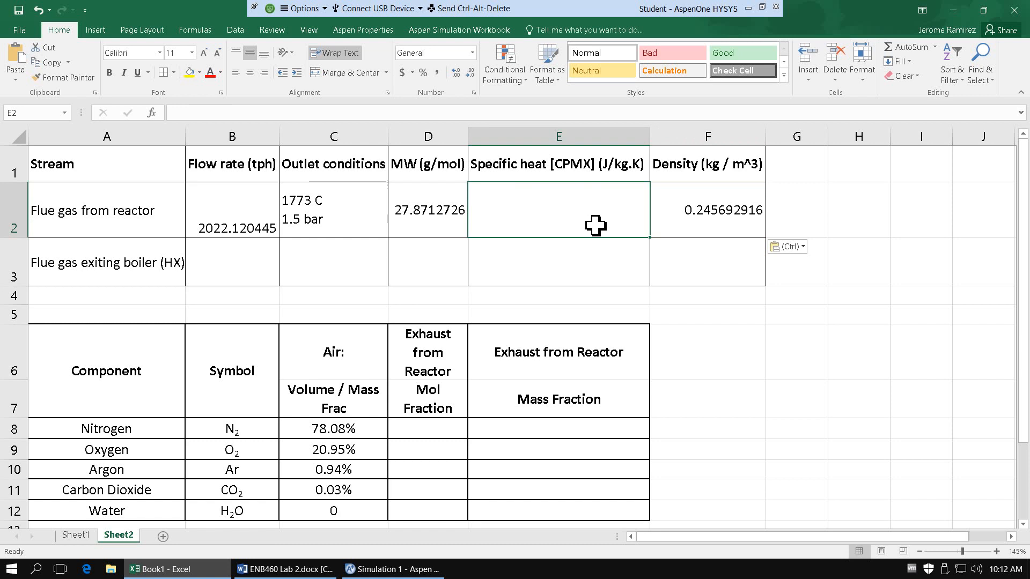
{"action": "key", "text": "alt+Tab"}
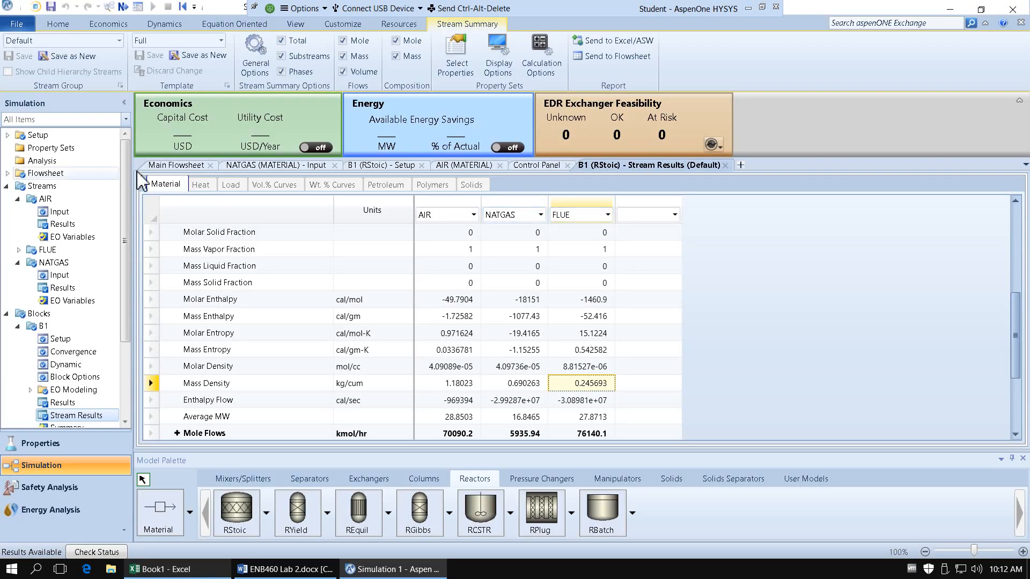
{"action": "left_click", "coordinate": [199, 167]}
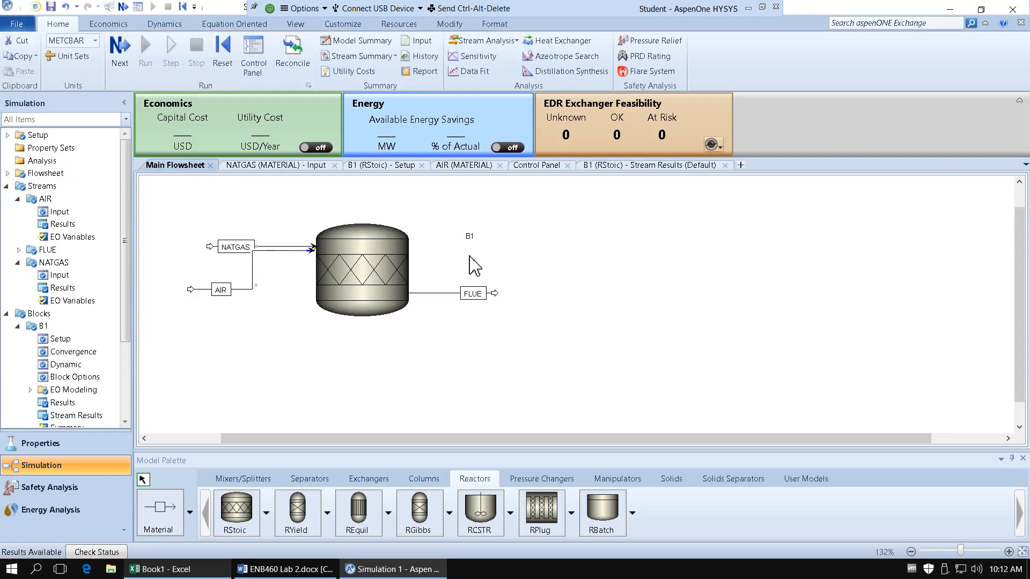
{"action": "left_click", "coordinate": [437, 293]}
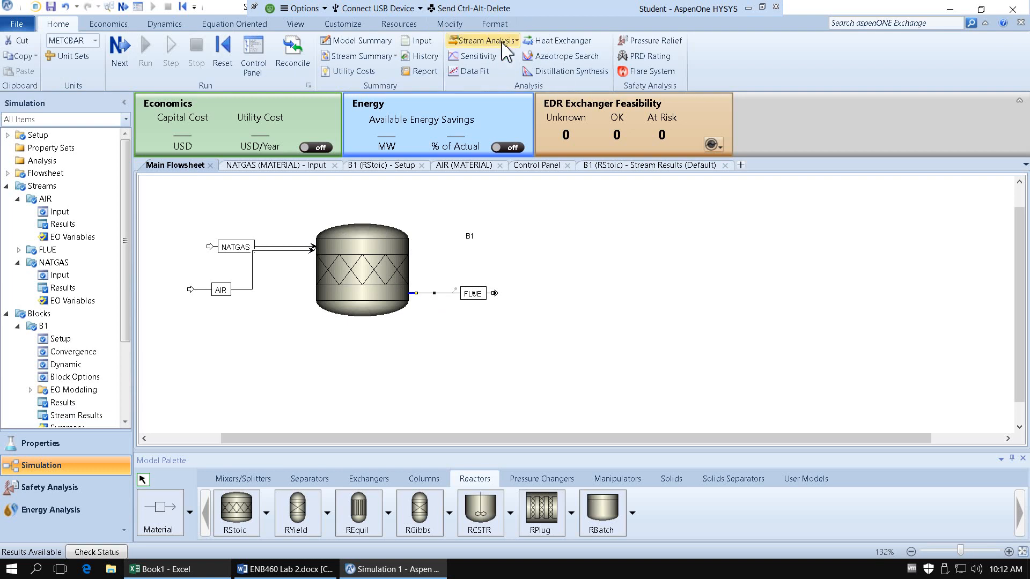
{"action": "left_click", "coordinate": [502, 41]}
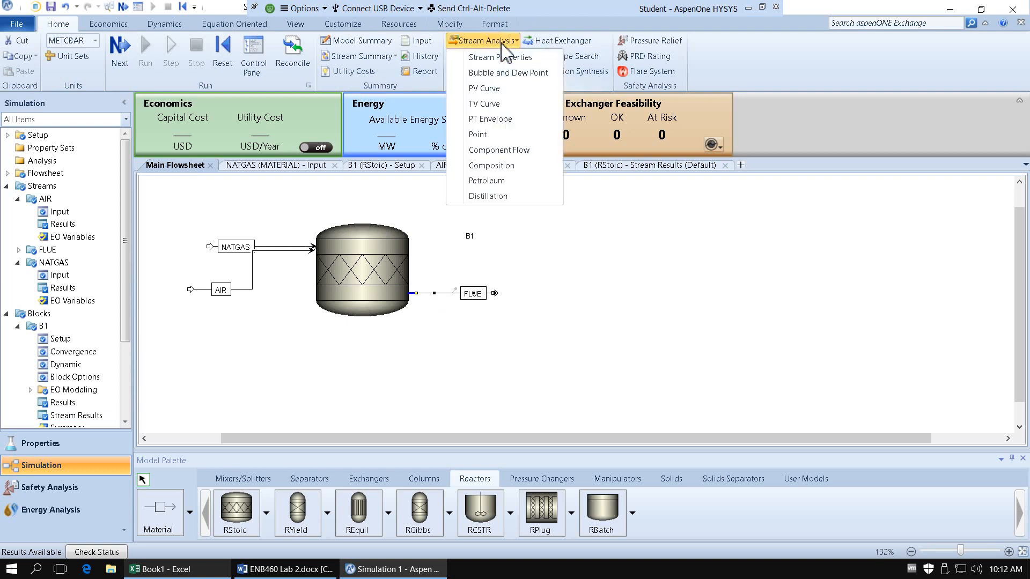
{"action": "left_click", "coordinate": [506, 135]}
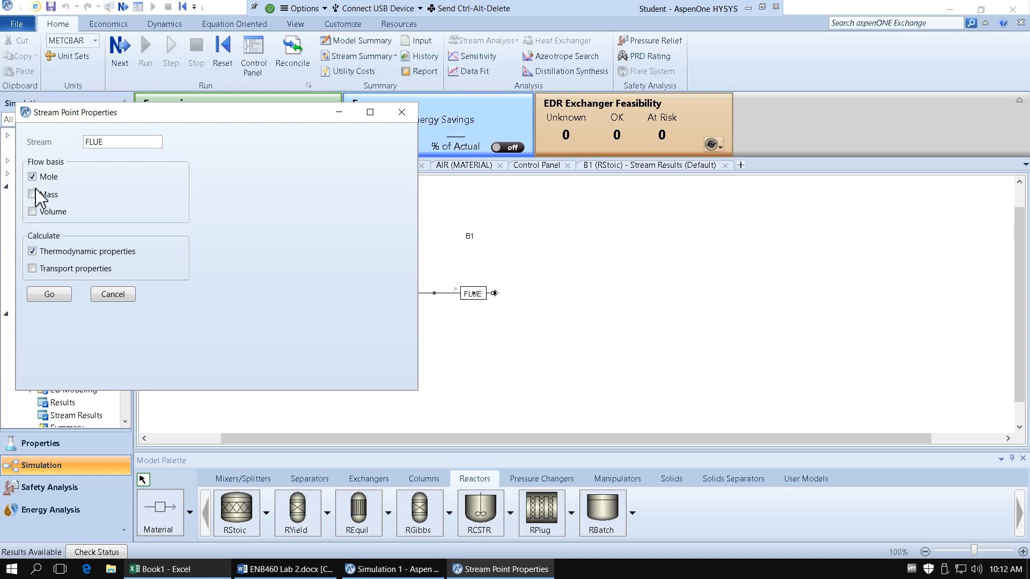
Run the FLUE point analysis on a mass flow basis only, calculating both thermodynamic and transport properties.
{"action": "left_click", "coordinate": [32, 195]}
{"action": "left_click", "coordinate": [32, 194]}
{"action": "left_click", "coordinate": [32, 176]}
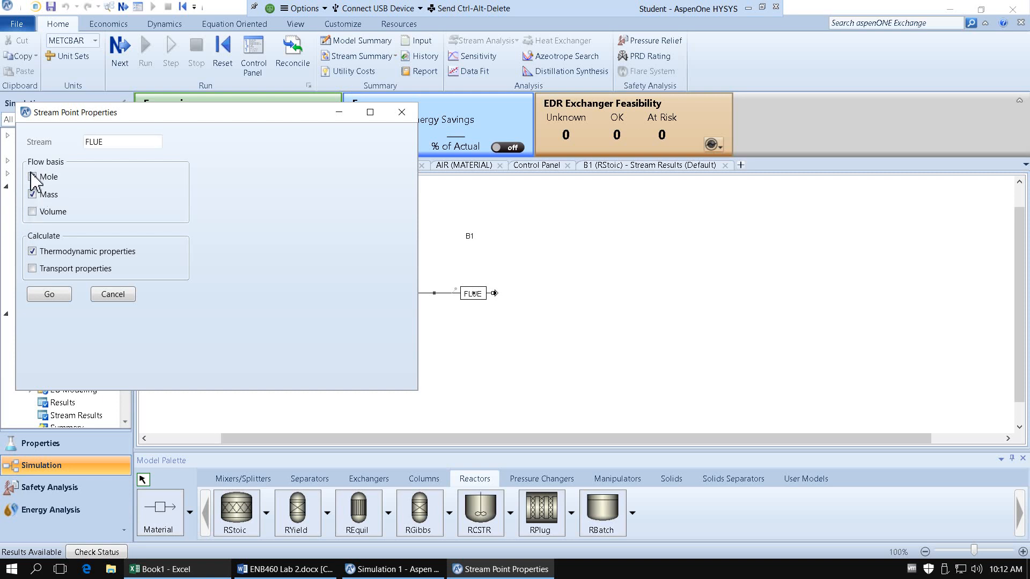
{"action": "left_click", "coordinate": [32, 268]}
{"action": "left_click", "coordinate": [48, 294]}
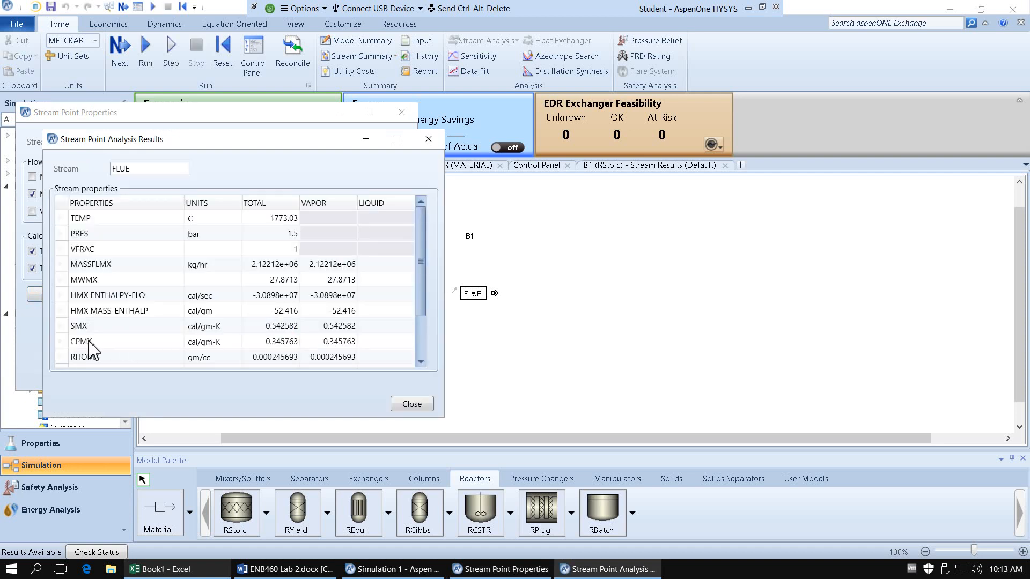
Set the CPMX units to J/kg-K in the analysis results and copy the total value into Excel cell E2 as 1447.64094708.
{"action": "left_click", "coordinate": [236, 342]}
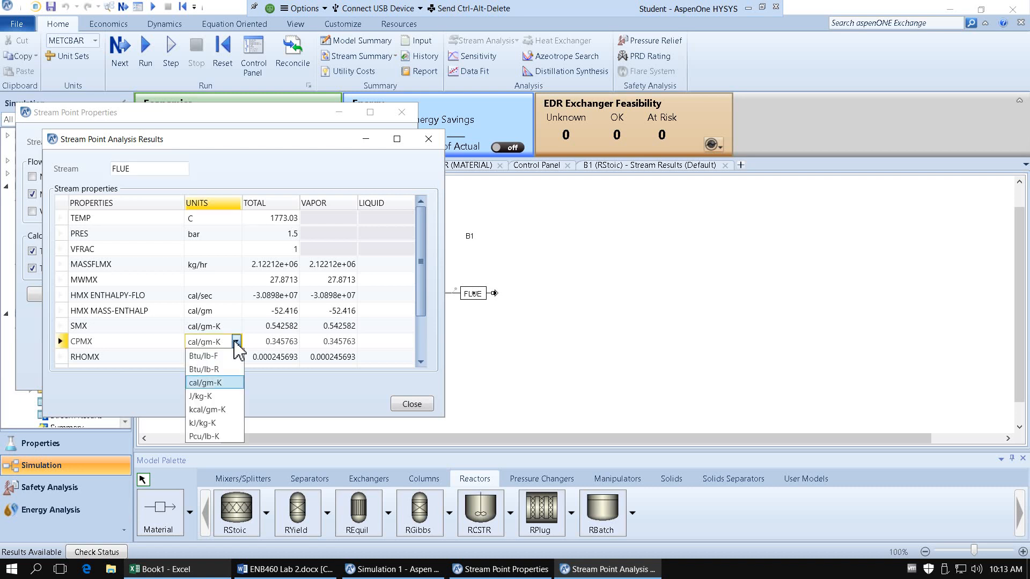
{"action": "left_click", "coordinate": [234, 385]}
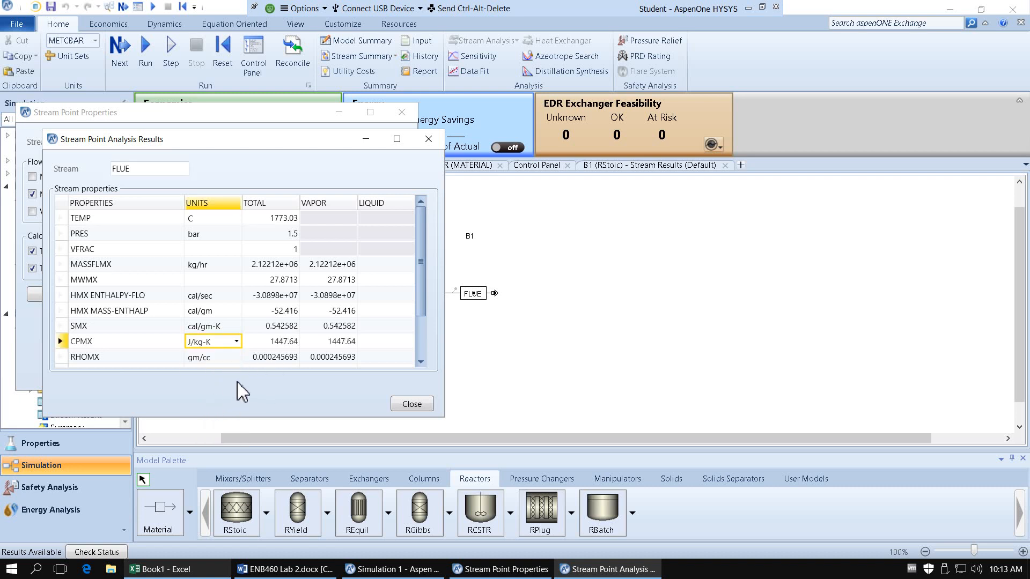
{"action": "left_click", "coordinate": [288, 344]}
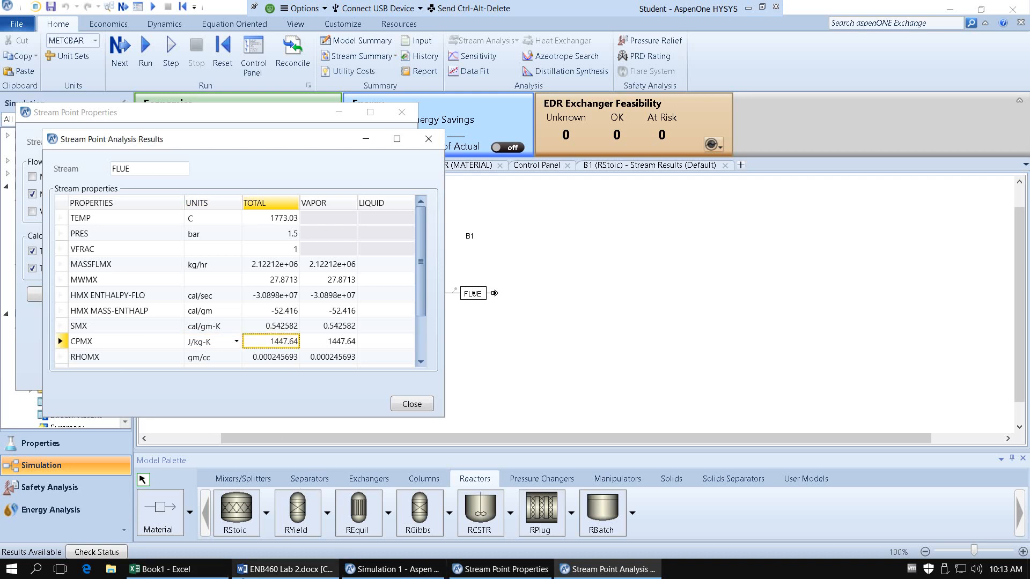
{"action": "left_click", "coordinate": [164, 569]}
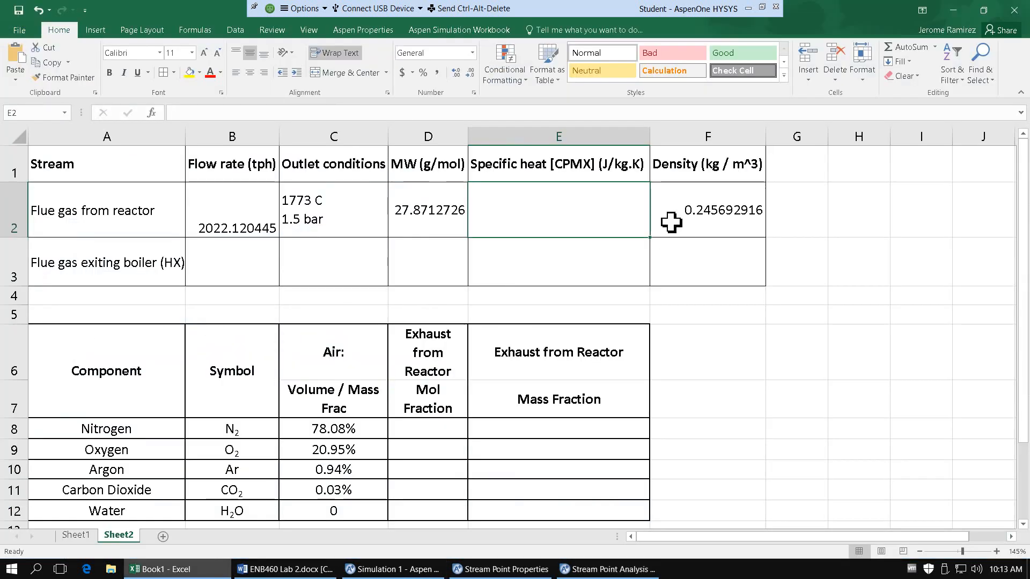
{"action": "type", "text": "v"}
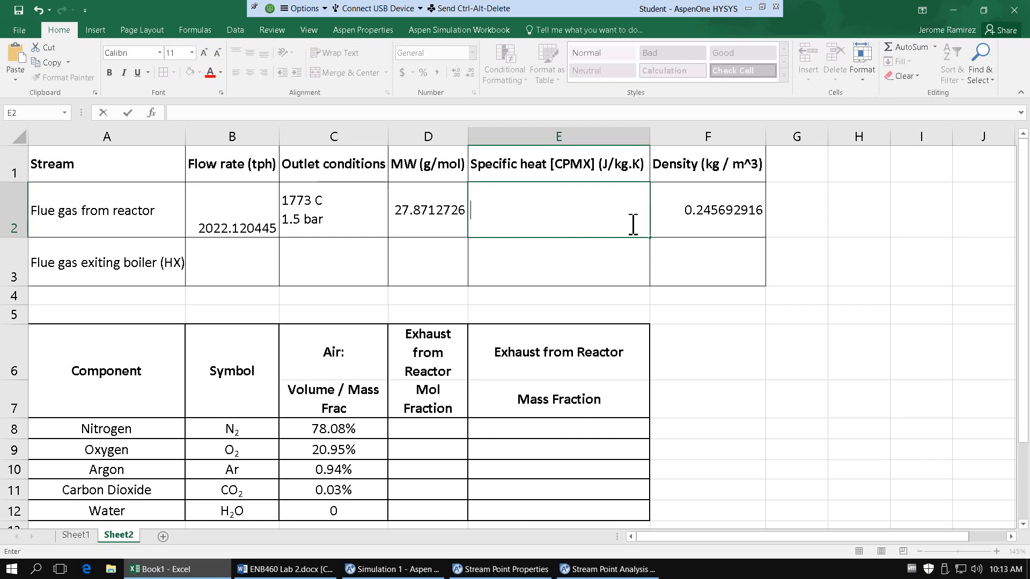
{"action": "key", "text": "Escape"}
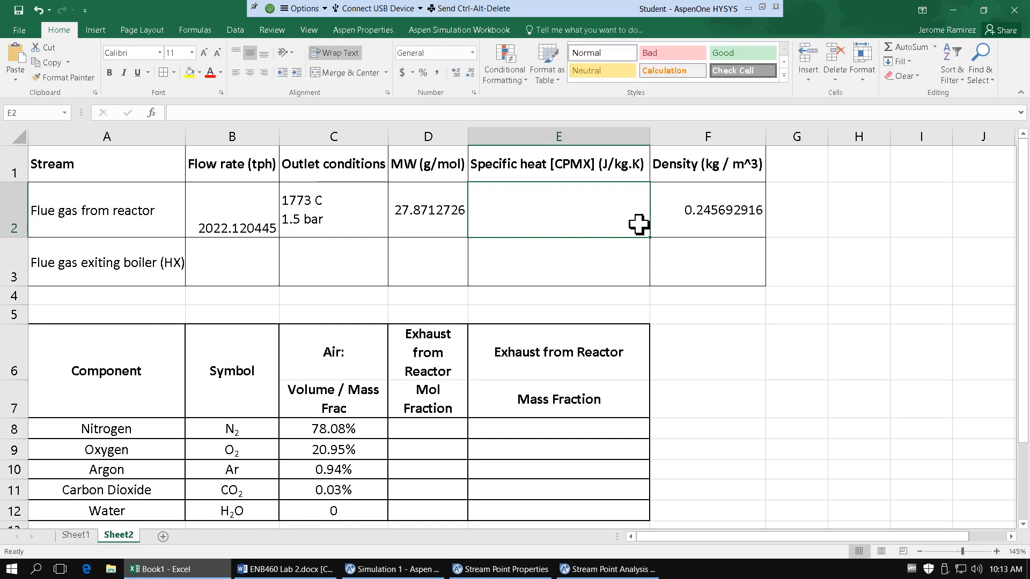
{"action": "type", "text": "1447.64094708"}
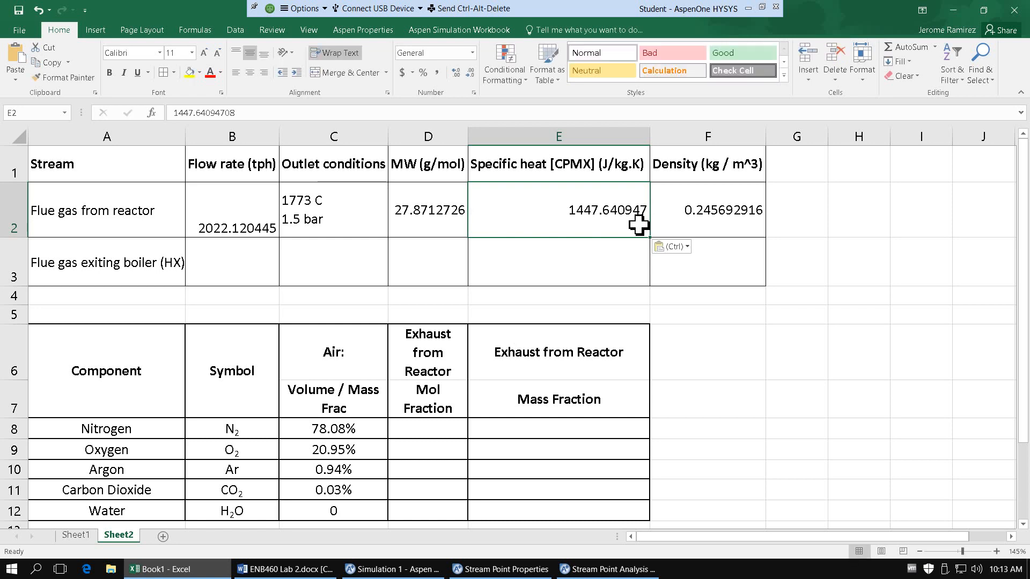
{"action": "left_click", "coordinate": [626, 264]}
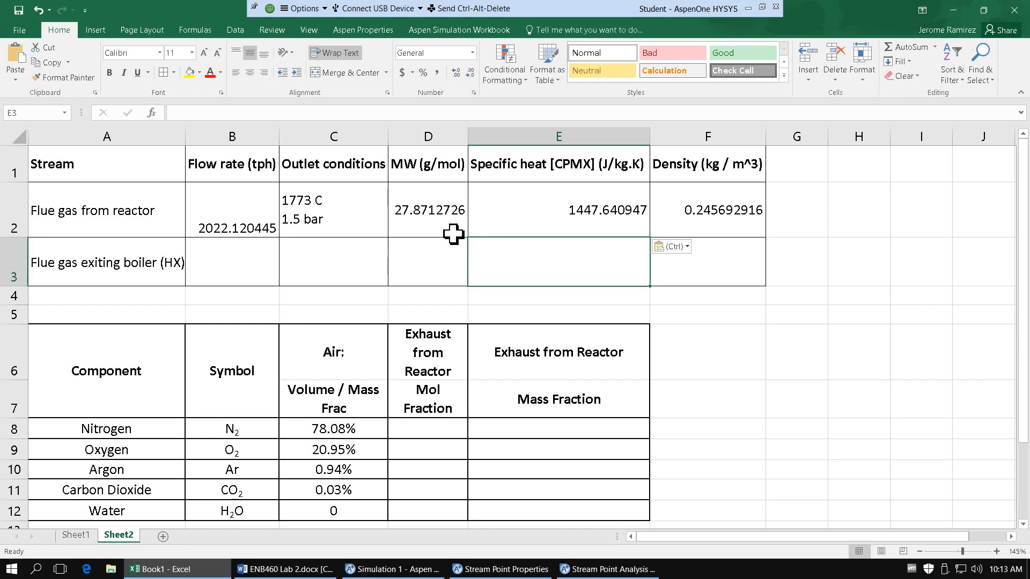
Format the reactor flue gas flow rate, MW, specific heat and density cells B2, D2, E2 and F2 to two decimal places.
{"action": "left_click", "coordinate": [259, 235]}
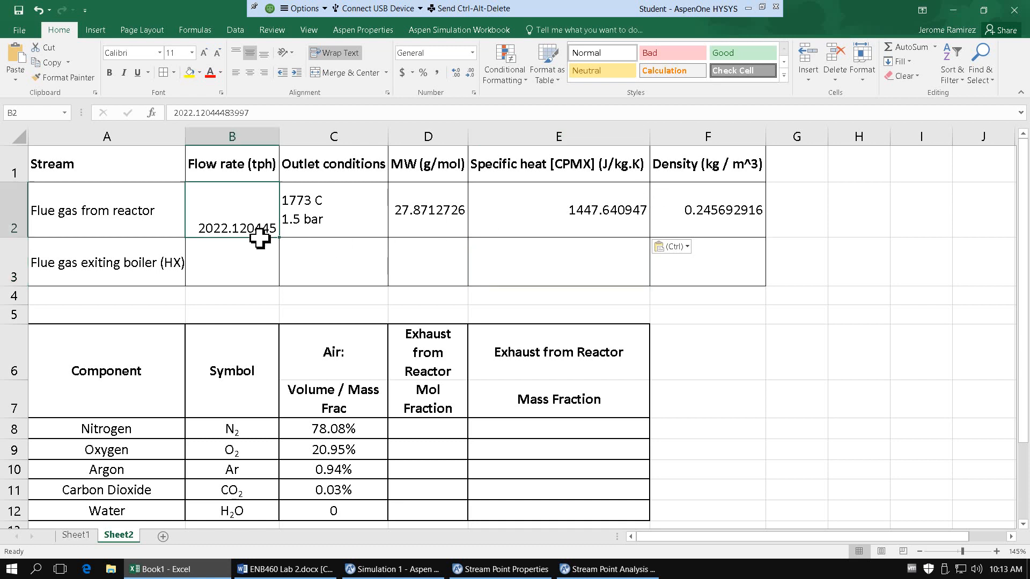
{"action": "left_click", "coordinate": [443, 224], "text": "ctrl"}
{"action": "left_click", "coordinate": [579, 214], "text": "ctrl"}
{"action": "left_click", "coordinate": [702, 214], "text": "ctrl"}
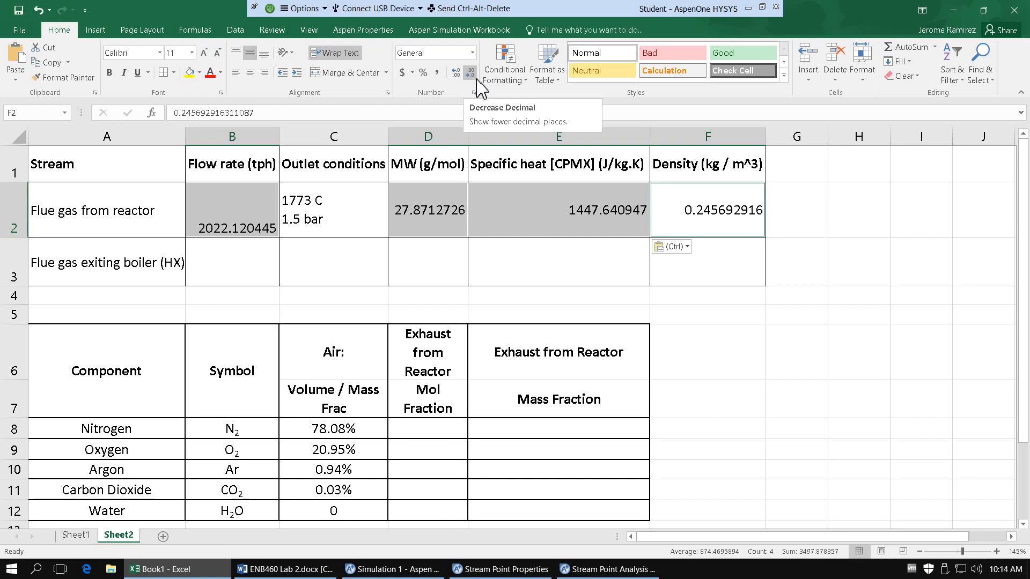
{"action": "left_click", "coordinate": [476, 78]}
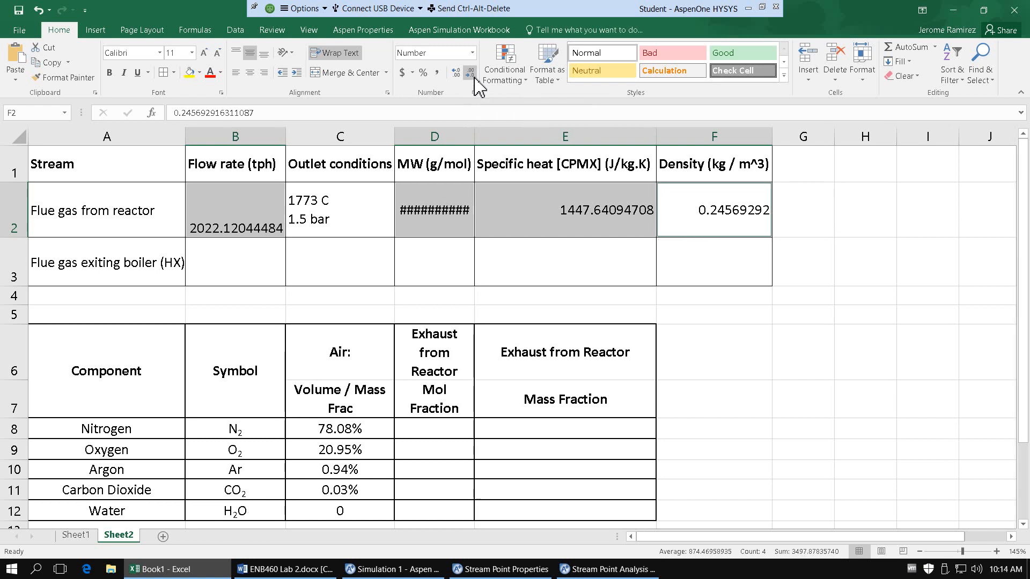
{"action": "left_click", "coordinate": [475, 79]}
{"action": "left_click", "coordinate": [475, 78]}
{"action": "left_click", "coordinate": [475, 78]}
{"action": "left_click", "coordinate": [475, 79]}
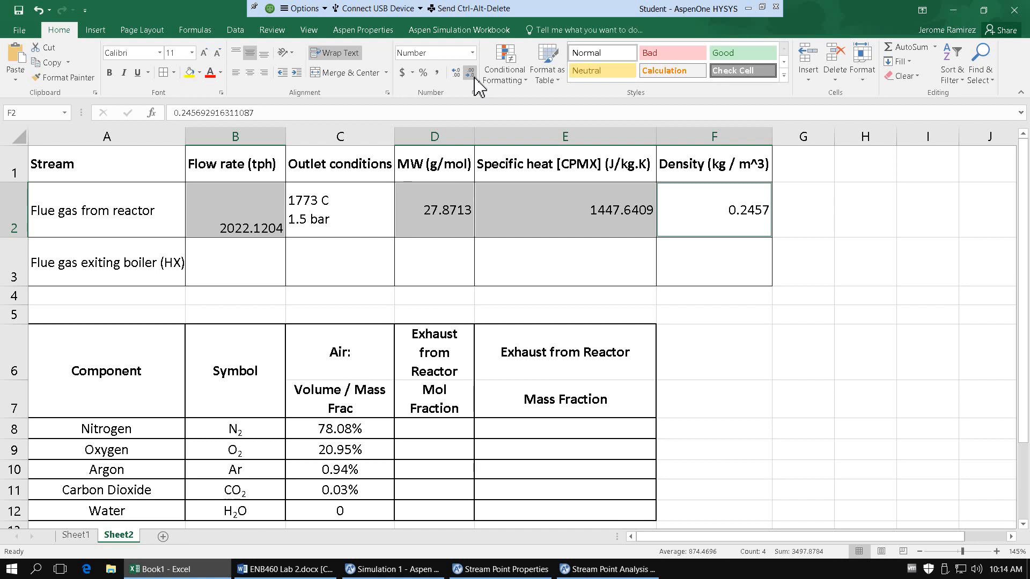
{"action": "left_click", "coordinate": [475, 79]}
{"action": "left_click", "coordinate": [475, 79]}
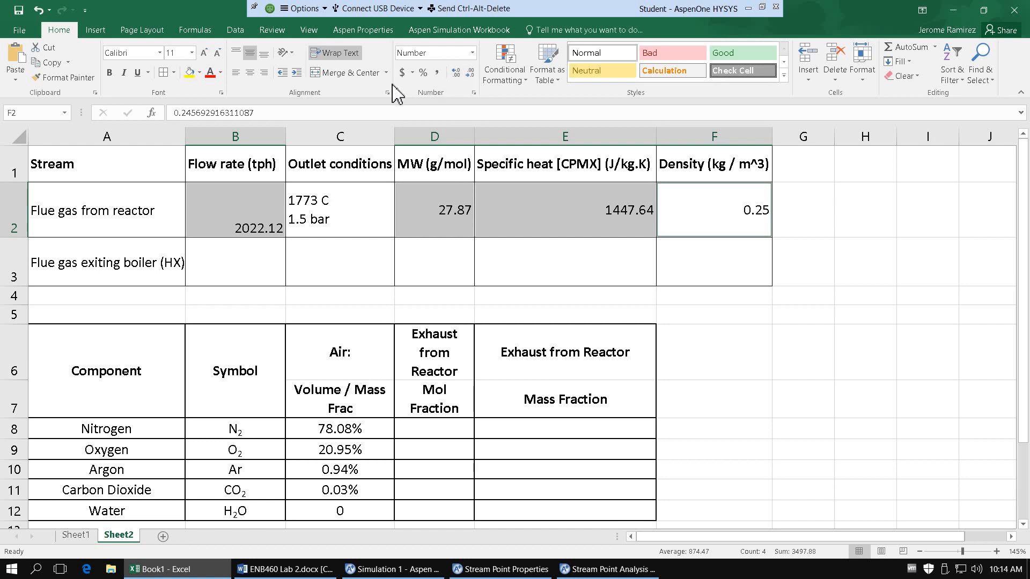
Vertically center the reactor flue gas values in cells B2, D2, E2 and F2.
{"action": "left_click", "coordinate": [249, 53]}
{"action": "left_click", "coordinate": [250, 54]}
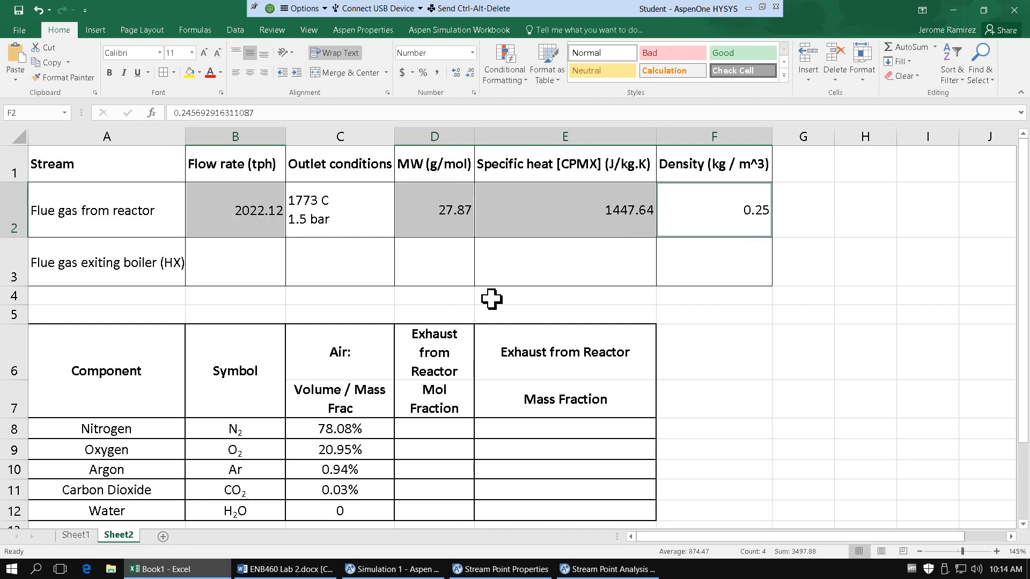
{"action": "left_click", "coordinate": [541, 248]}
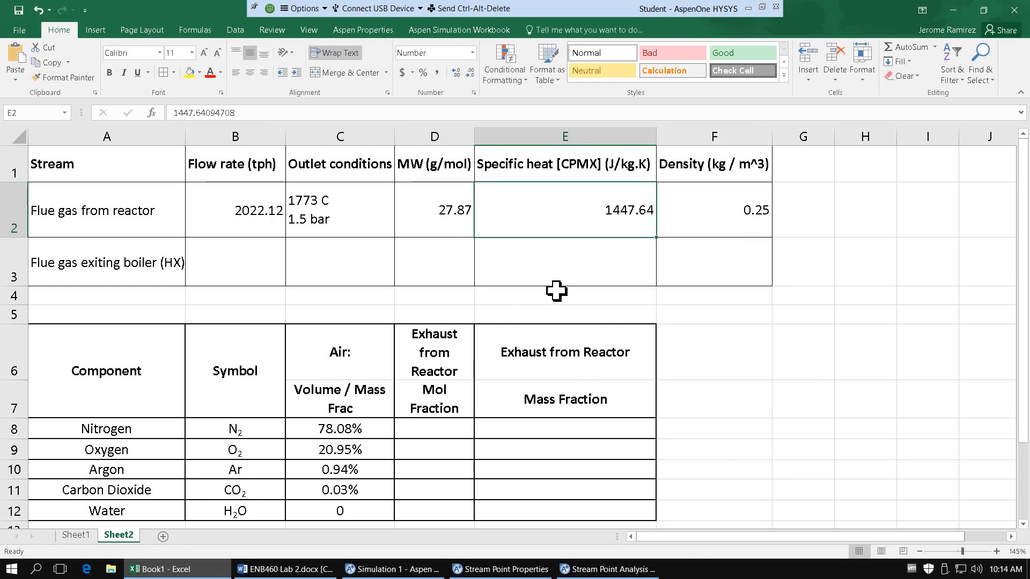
Switch to Aspen Plus and close the Stream Point Analysis Results and Stream Point Properties windows.
{"action": "left_click", "coordinate": [274, 267]}
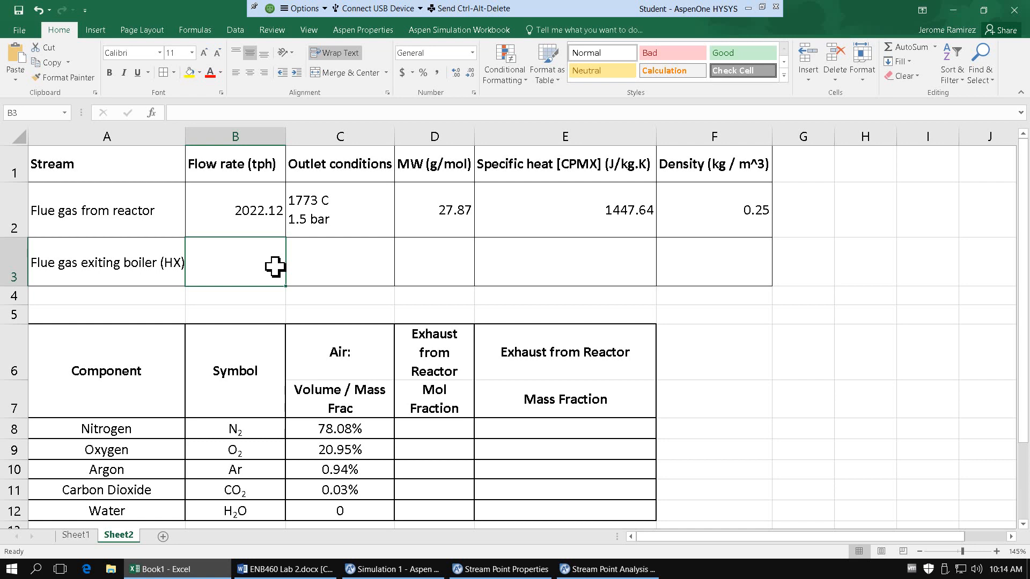
{"action": "scroll", "coordinate": [275, 267], "scroll_direction": "down", "scroll_amount": 2}
{"action": "scroll", "coordinate": [275, 267], "scroll_direction": "up", "scroll_amount": 1}
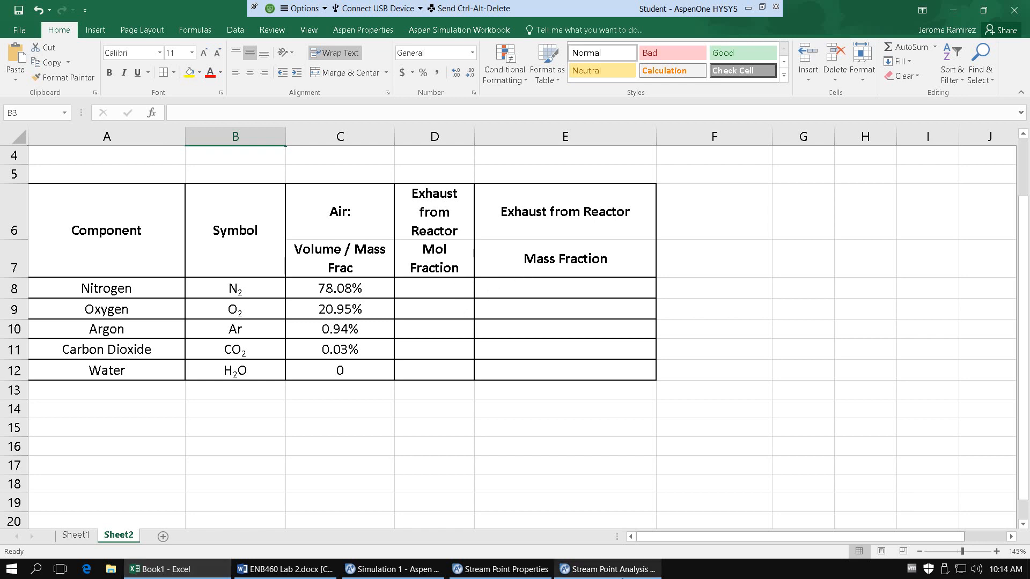
{"action": "left_click", "coordinate": [609, 569]}
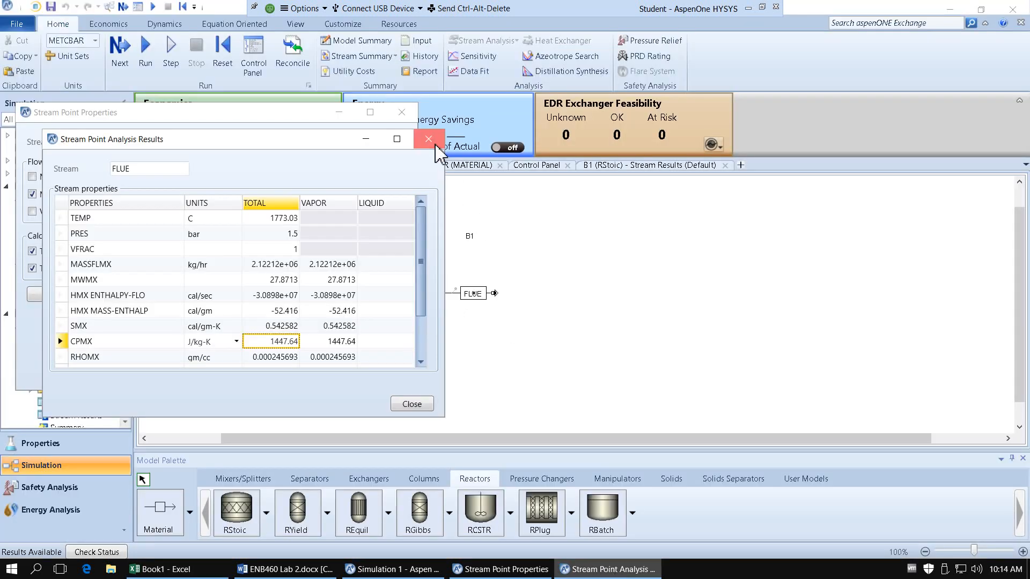
{"action": "left_click", "coordinate": [427, 138]}
{"action": "left_click", "coordinate": [401, 113]}
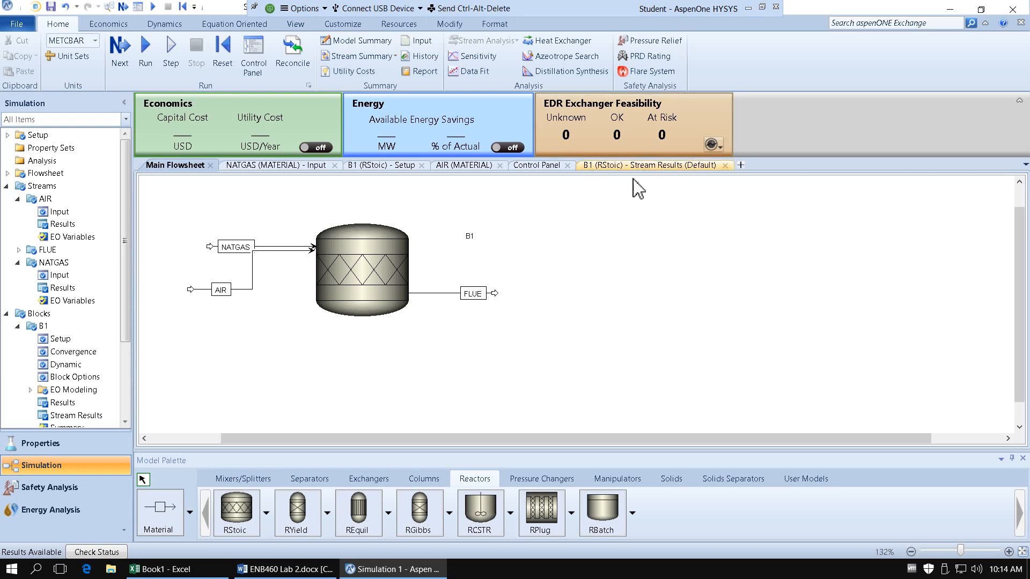
Open the FLUE stream's results and expand its Mole Fractions section.
{"action": "right_click", "coordinate": [446, 294]}
{"action": "left_click", "coordinate": [499, 48]}
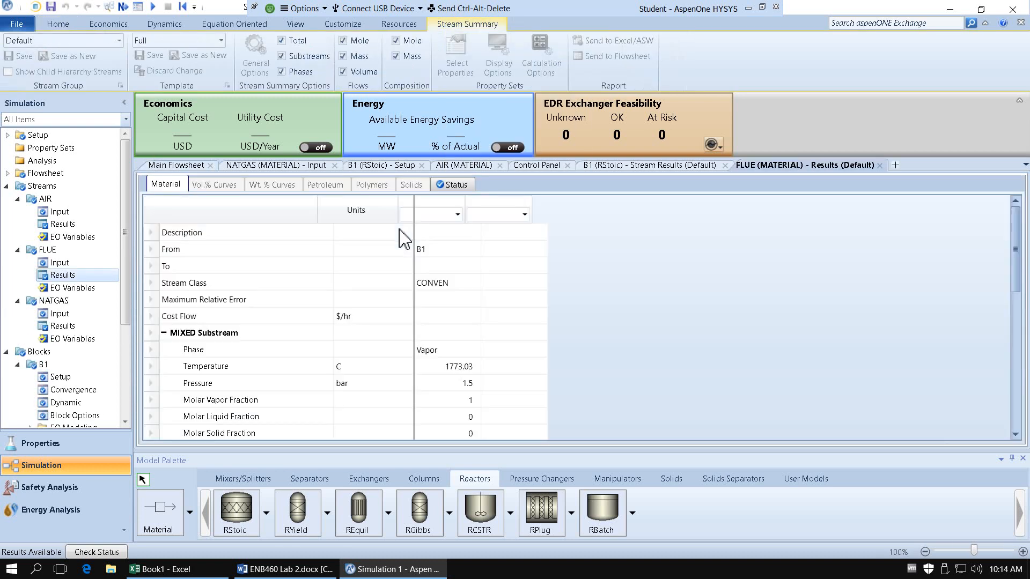
{"action": "scroll", "coordinate": [238, 333], "scroll_direction": "down", "scroll_amount": 1}
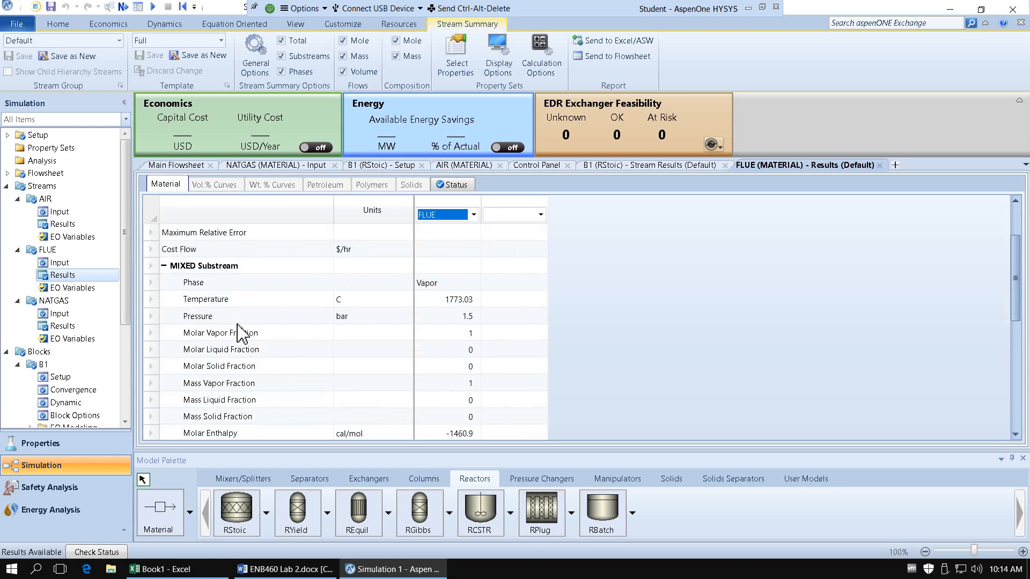
{"action": "scroll", "coordinate": [239, 333], "scroll_direction": "down", "scroll_amount": 15}
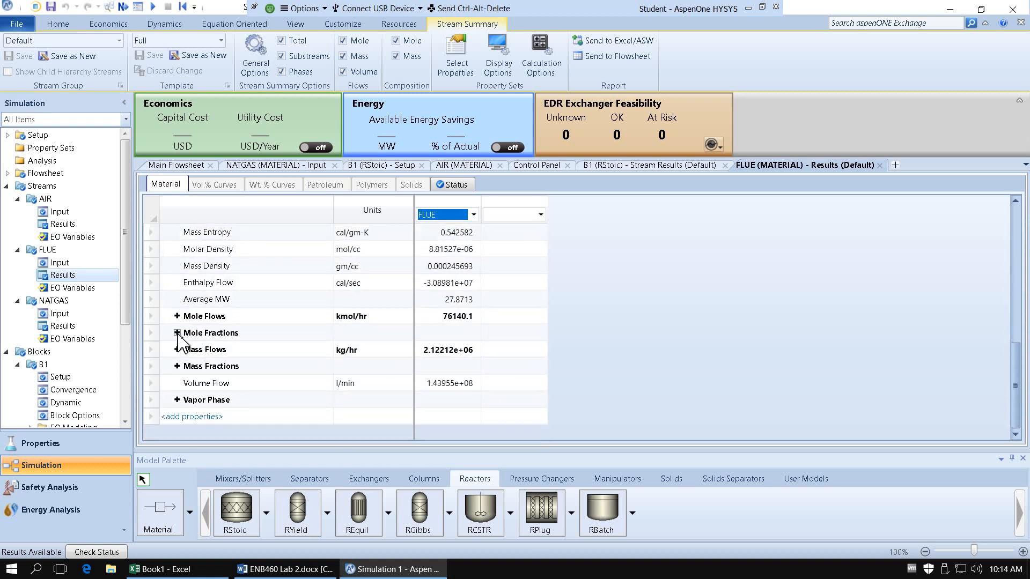
{"action": "left_click", "coordinate": [177, 333]}
{"action": "scroll", "coordinate": [182, 343], "scroll_direction": "down", "scroll_amount": 3}
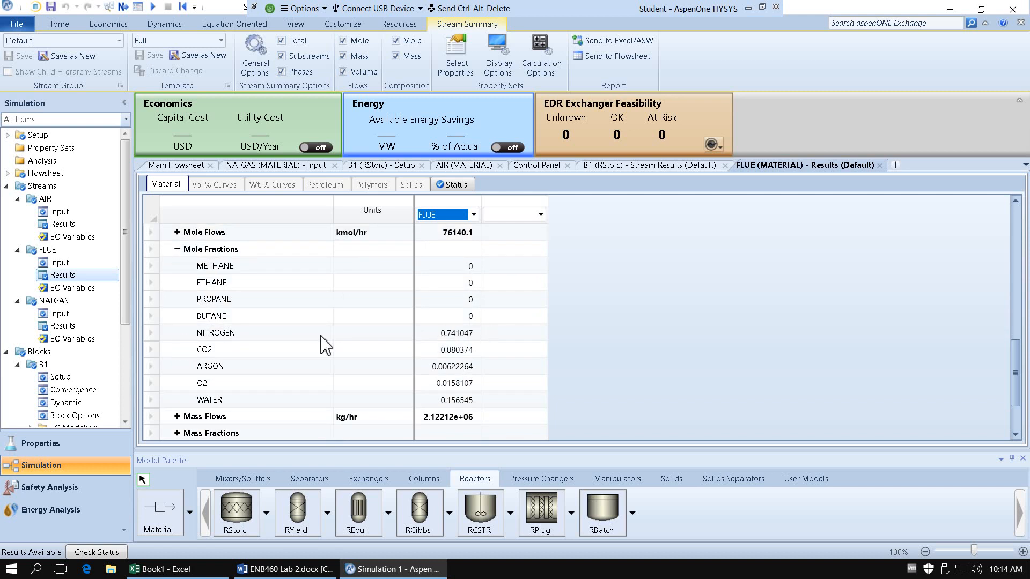
Copy the FLUE mole fractions for nitrogen, CO2, argon, O2 and water with their names into Excel, starting at cell G8.
{"action": "left_click", "coordinate": [261, 339]}
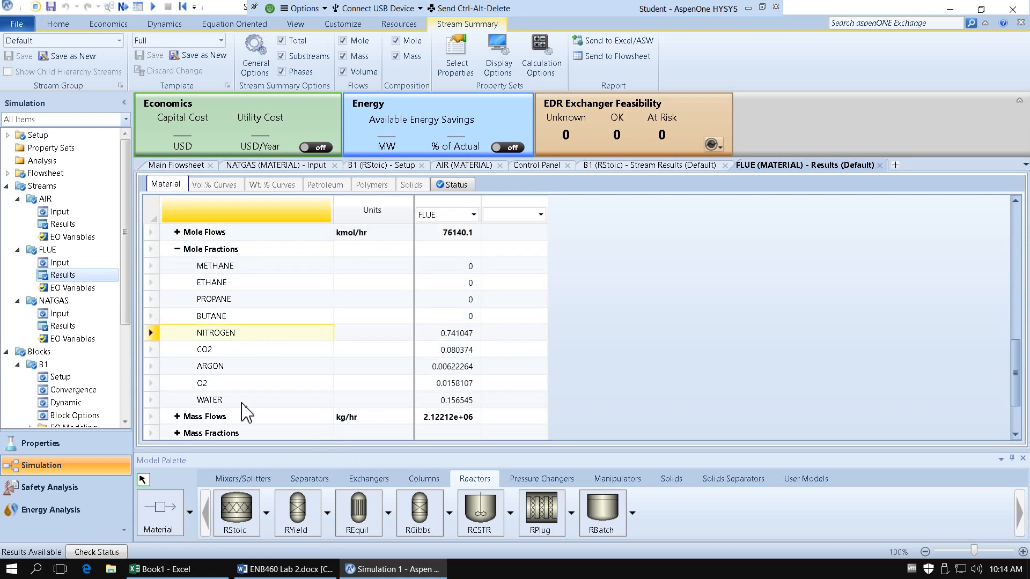
{"action": "left_click", "coordinate": [241, 403], "text": "shift"}
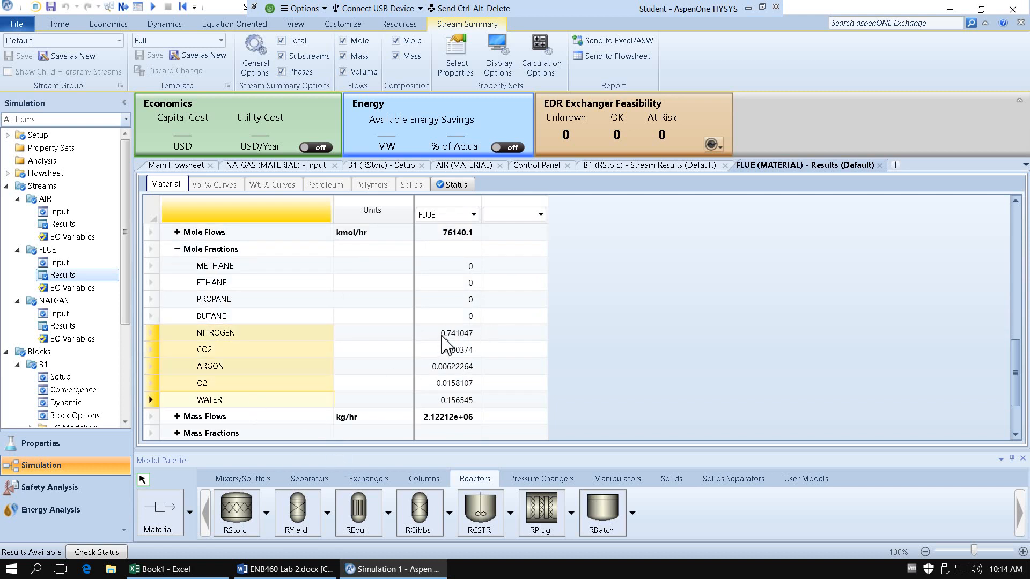
{"action": "left_click", "coordinate": [442, 334]}
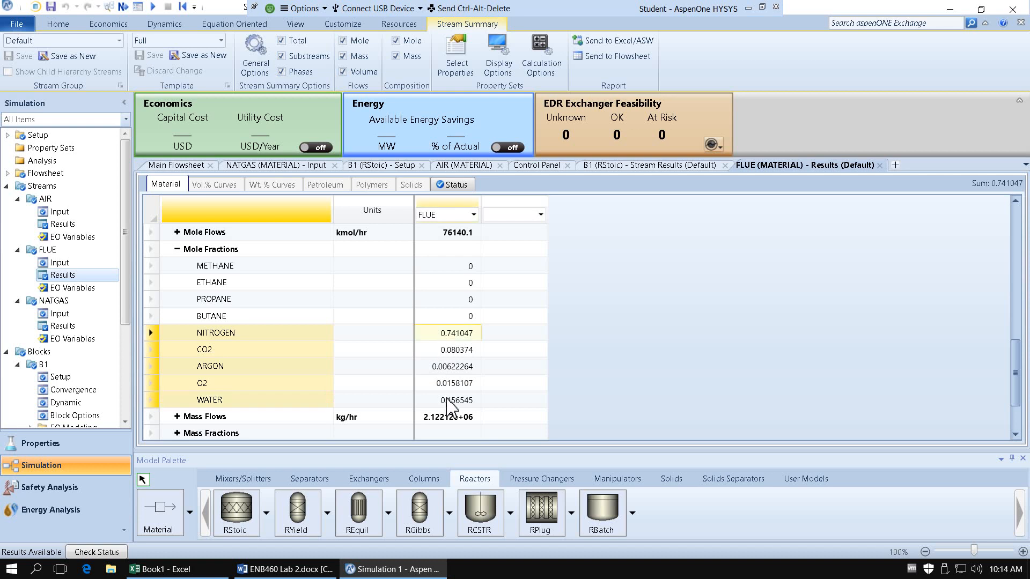
{"action": "left_click", "coordinate": [447, 398], "text": "ctrl"}
{"action": "left_click", "coordinate": [448, 386], "text": "ctrl"}
{"action": "left_click", "coordinate": [453, 368], "text": "ctrl"}
{"action": "left_click", "coordinate": [456, 352], "text": "ctrl"}
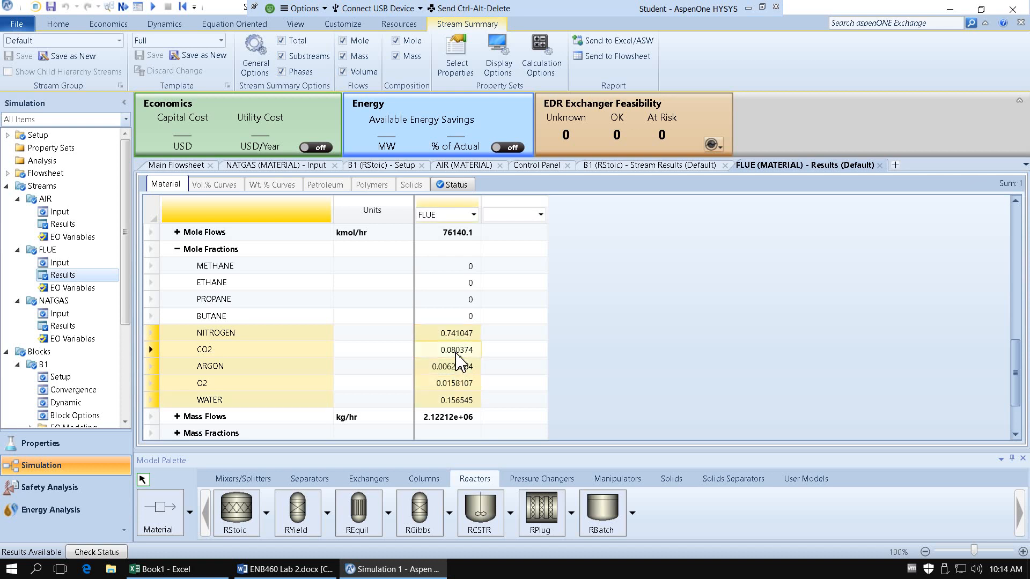
{"action": "right_click", "coordinate": [456, 359]}
{"action": "left_click", "coordinate": [483, 362]}
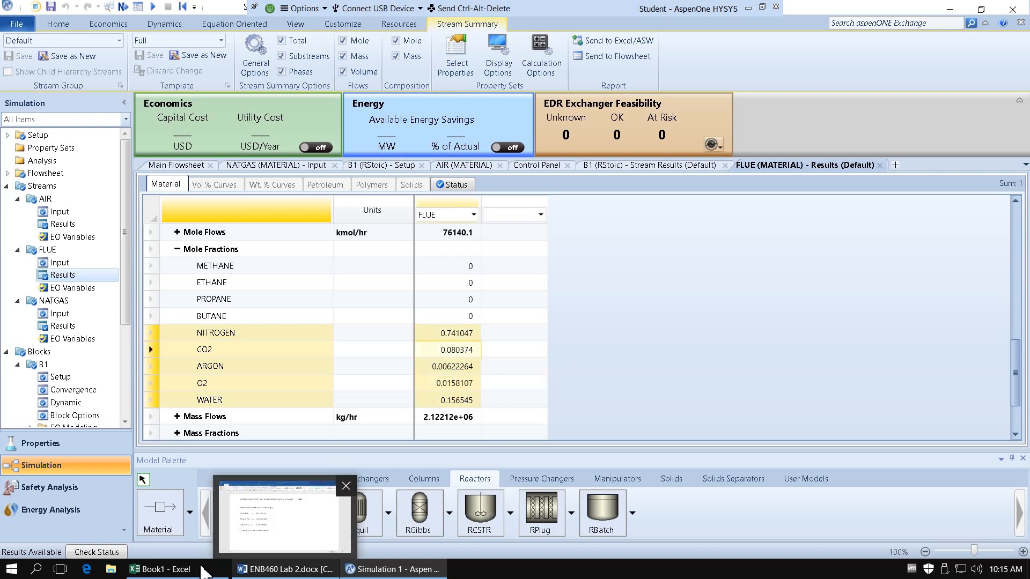
{"action": "left_click", "coordinate": [161, 569]}
{"action": "left_click", "coordinate": [821, 290]}
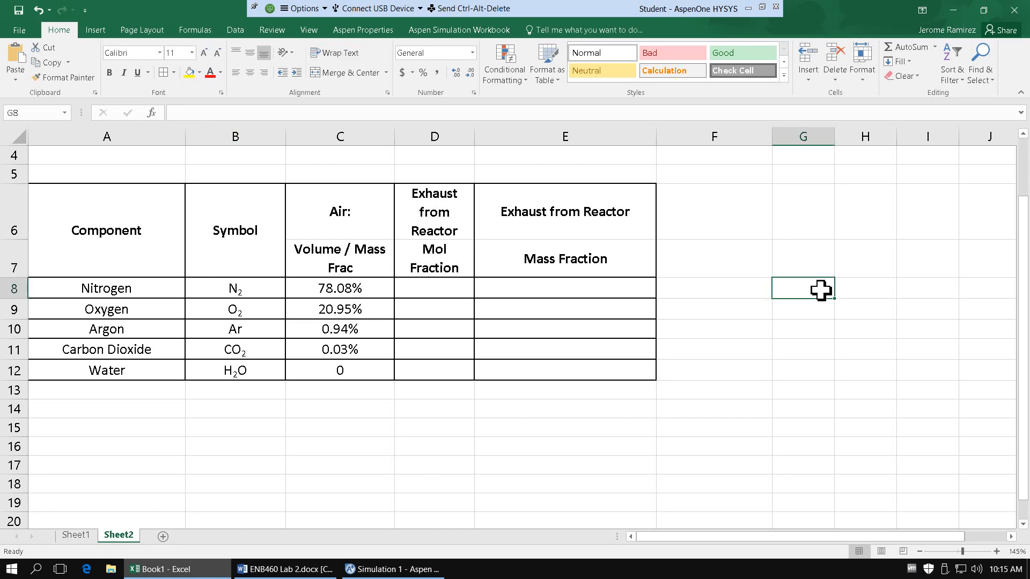
{"action": "type", "text": "NITROGEN\t0.74105 CO2\t0.08037 ARGON\t0.00622 O2\t0.01581 WATER\t0.15655"}
Move the pasted mole fractions into the exhaust column: nitrogen to D8, oxygen to D9, argon to D10, carbon dioxide to D11, water to D12.
{"action": "left_click", "coordinate": [874, 290]}
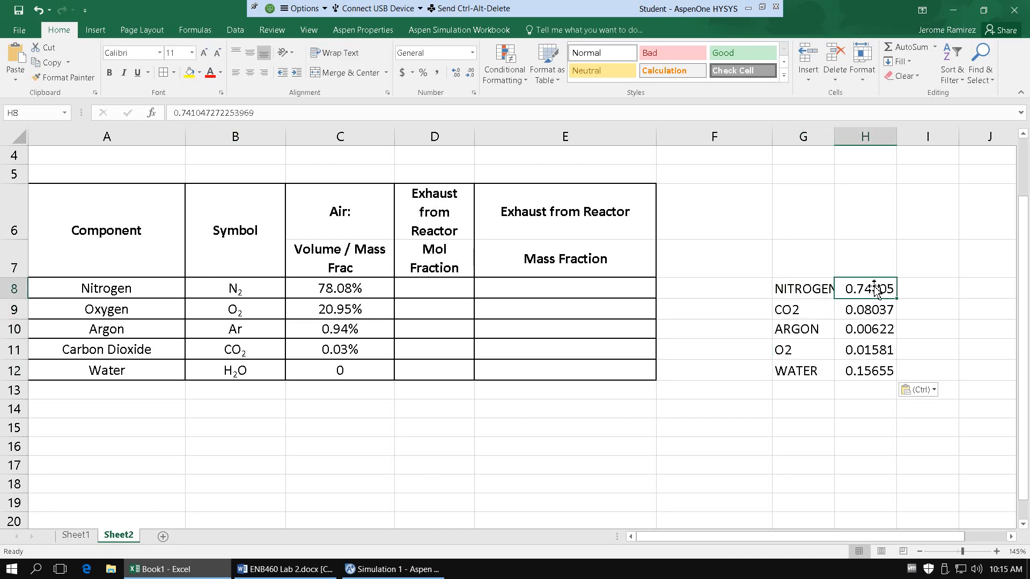
{"action": "left_click_drag", "start_coordinate": [875, 290], "coordinate": [437, 294]}
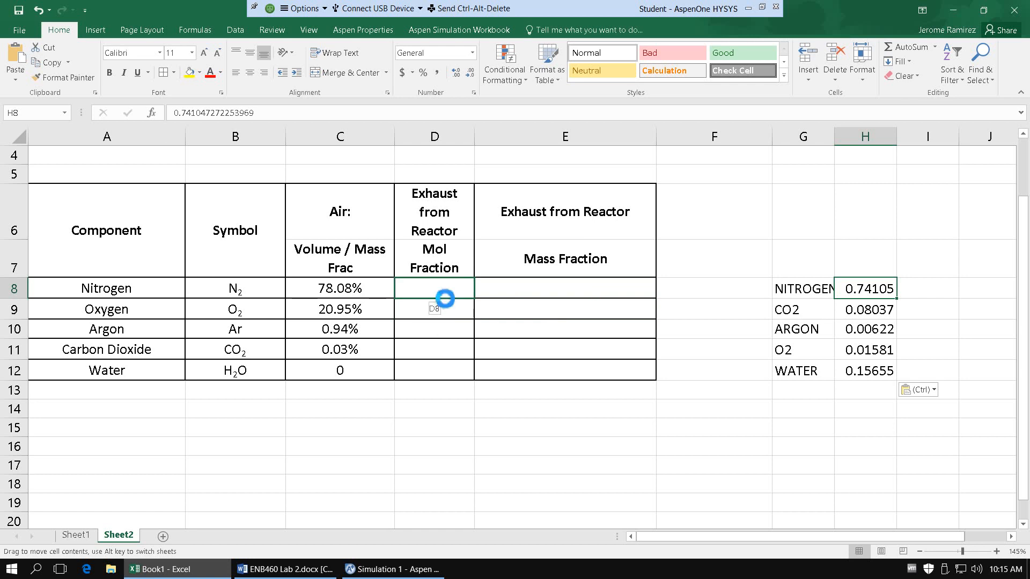
{"action": "left_click", "coordinate": [876, 355]}
{"action": "left_click_drag", "start_coordinate": [880, 359], "coordinate": [456, 320]}
{"action": "left_click", "coordinate": [885, 378]}
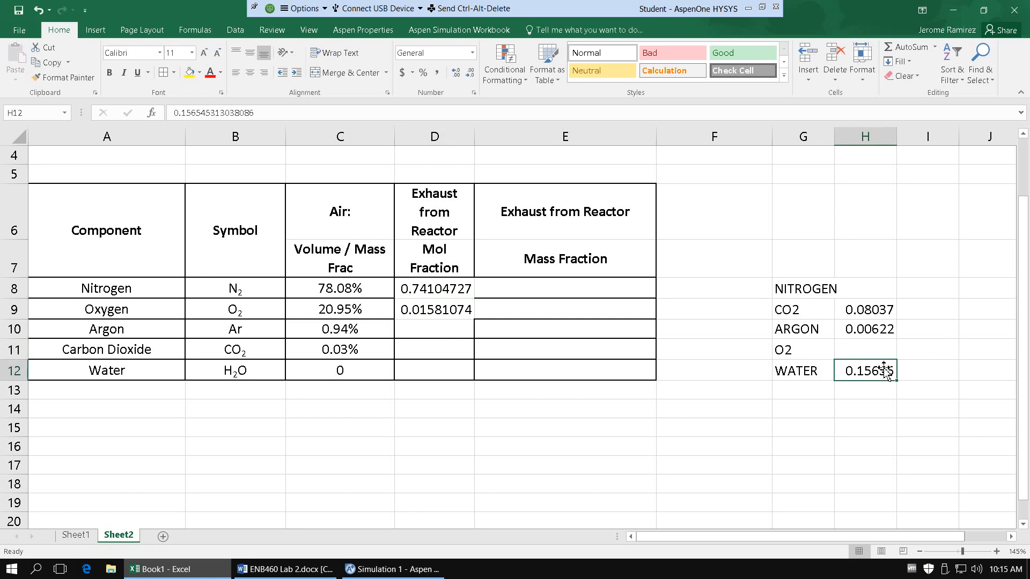
{"action": "left_click_drag", "start_coordinate": [837, 375], "coordinate": [444, 373]}
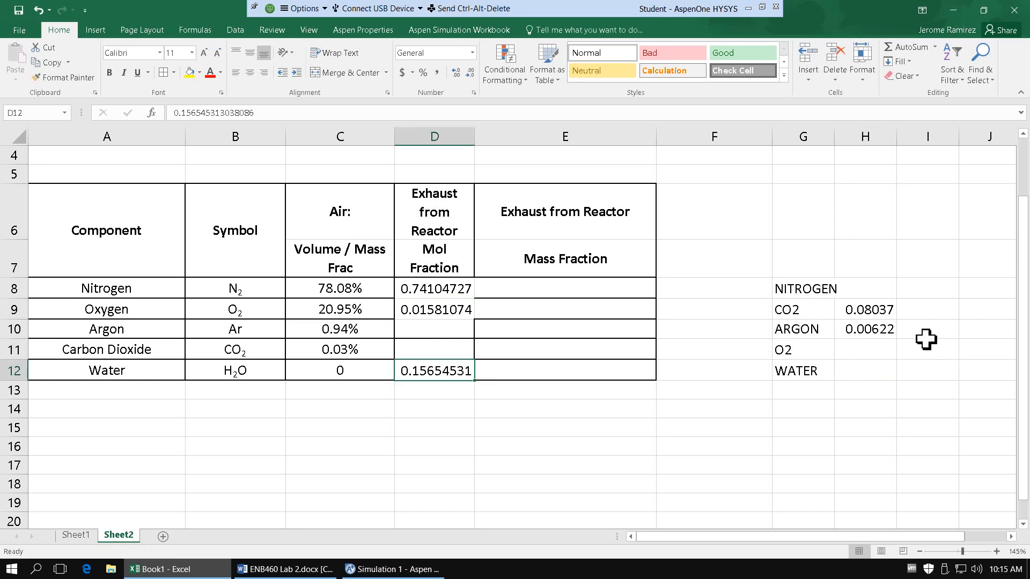
{"action": "left_click", "coordinate": [884, 331]}
{"action": "left_click_drag", "start_coordinate": [882, 328], "coordinate": [463, 329]}
{"action": "left_click", "coordinate": [854, 316]}
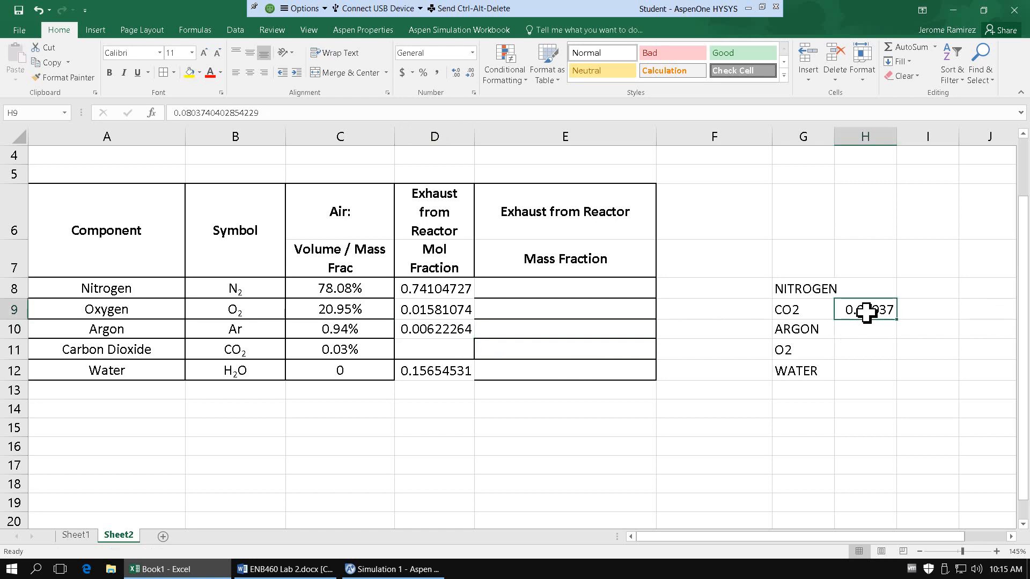
{"action": "left_click_drag", "start_coordinate": [857, 303], "coordinate": [464, 353]}
Clear the leftover component names from cells G8:G12.
{"action": "left_click_drag", "start_coordinate": [816, 296], "coordinate": [807, 382]}
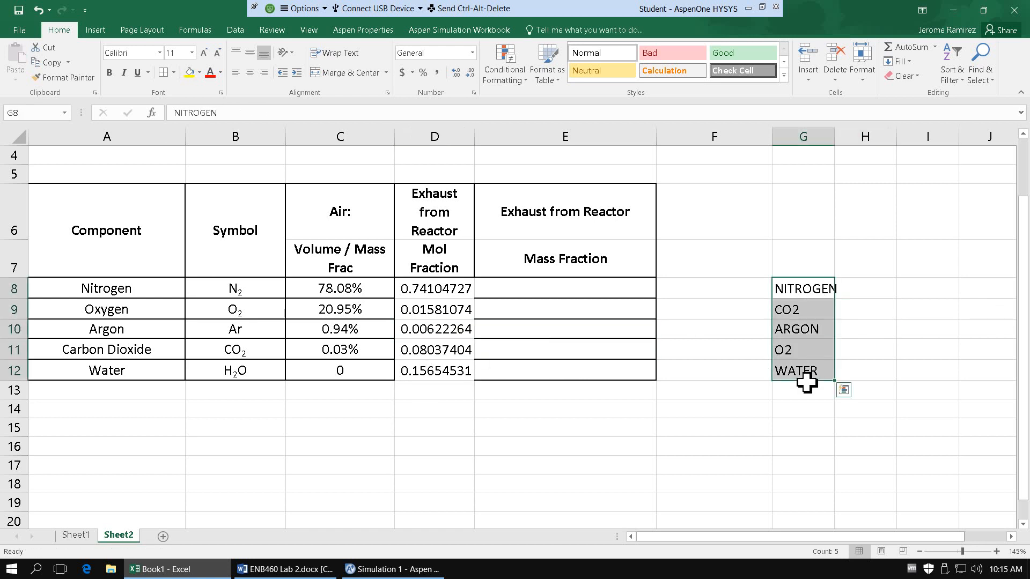
{"action": "key", "text": "Delete"}
{"action": "left_click", "coordinate": [751, 394]}
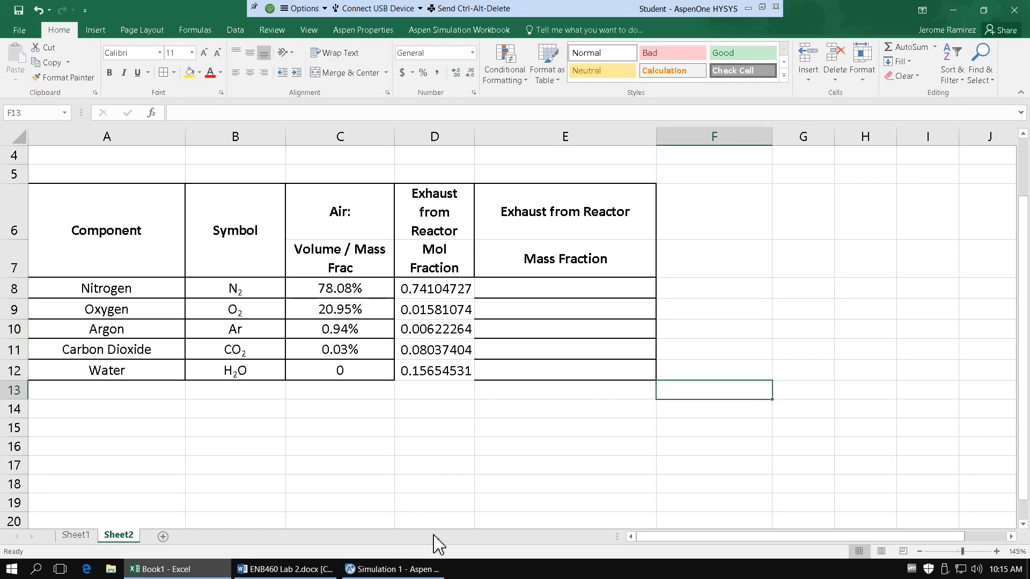
Switch to the FLUE results in Aspen Plus, collapse Mole Fractions and expand the Mass Fractions section.
{"action": "left_click", "coordinate": [435, 567]}
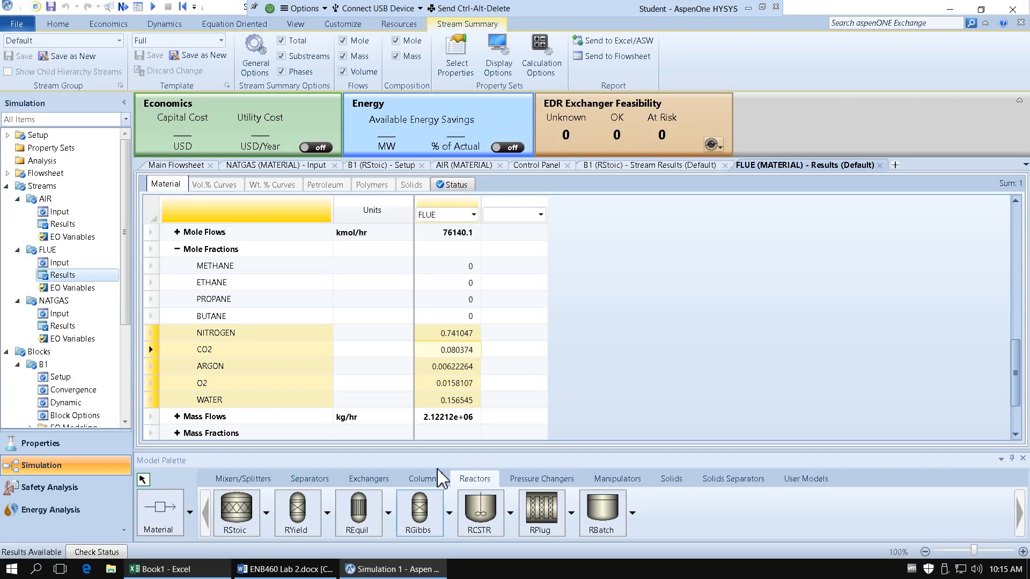
{"action": "left_click", "coordinate": [181, 250]}
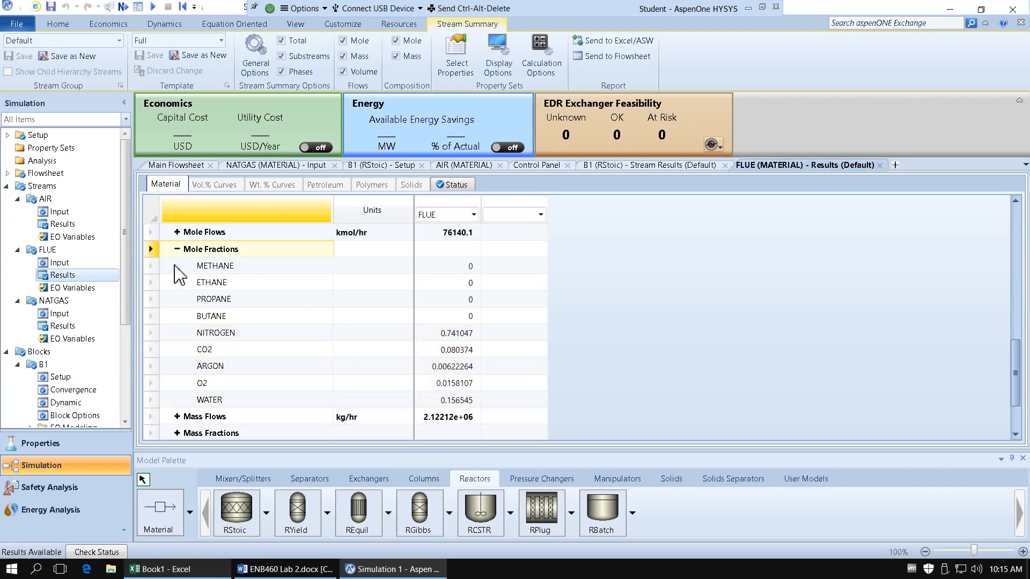
{"action": "left_click", "coordinate": [177, 250]}
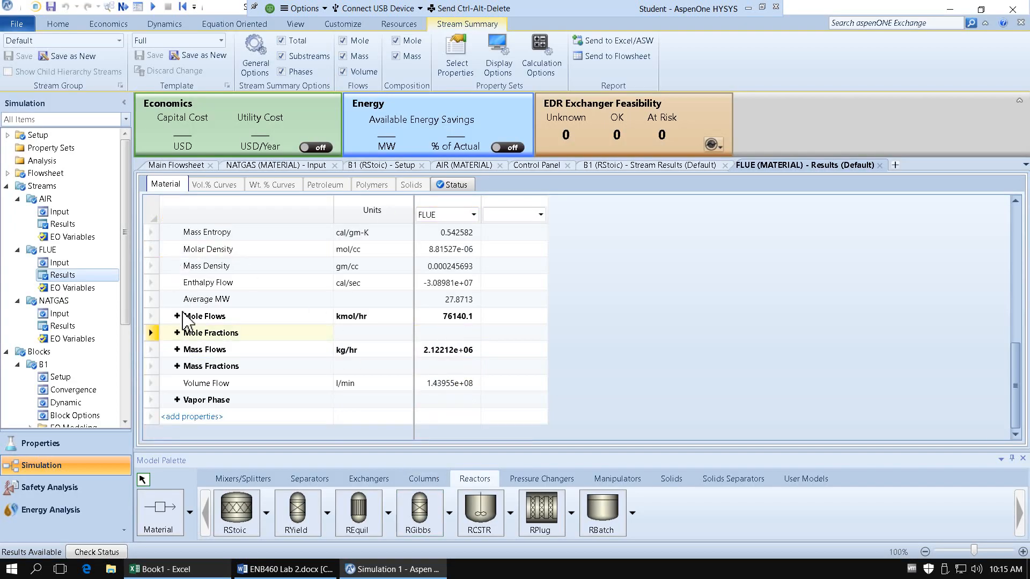
{"action": "left_click", "coordinate": [177, 366]}
{"action": "scroll", "coordinate": [446, 332], "scroll_direction": "down", "scroll_amount": 2}
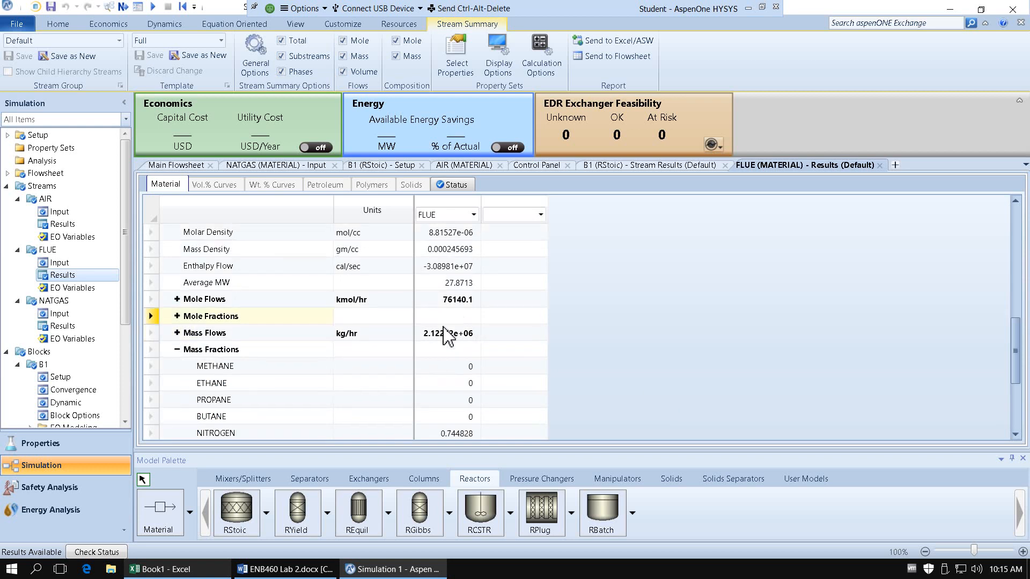
{"action": "scroll", "coordinate": [445, 335], "scroll_direction": "down", "scroll_amount": 1}
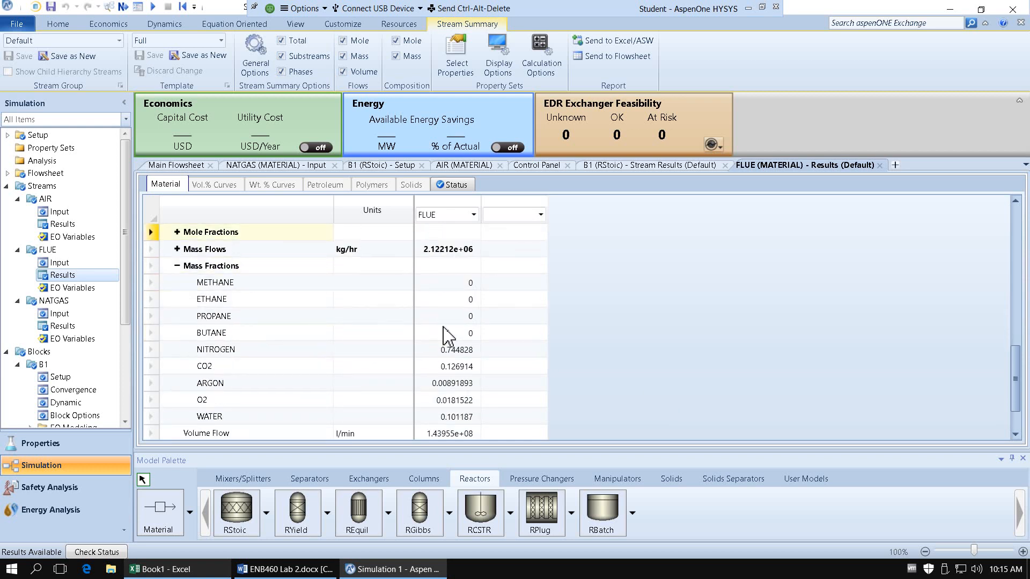
Copy the FLUE mass fractions for nitrogen, CO2, argon, O2 and water with their names into Excel, starting at cell G7.
{"action": "left_click", "coordinate": [271, 353]}
{"action": "left_click", "coordinate": [271, 421], "text": "shift"}
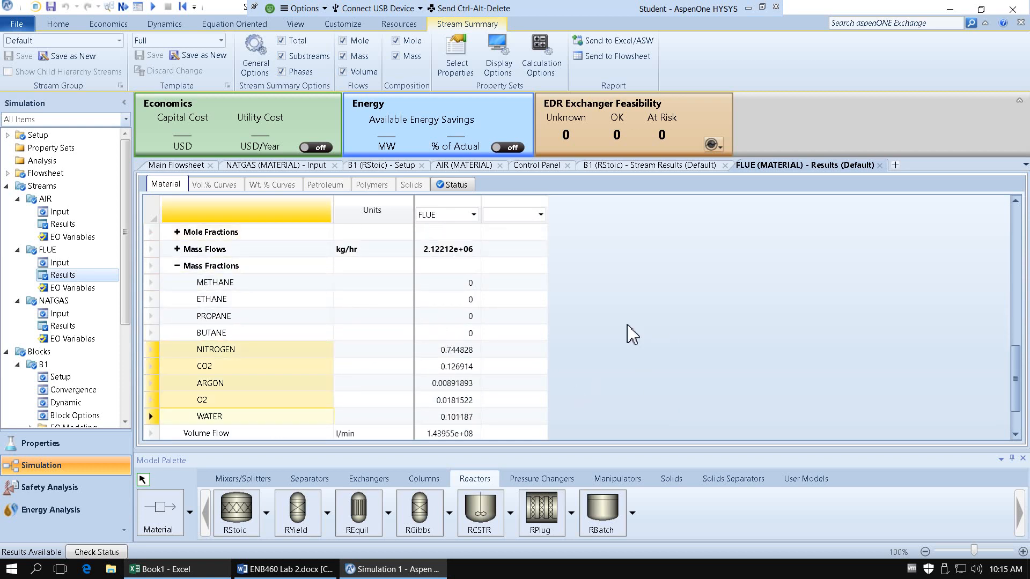
{"action": "left_click", "coordinate": [455, 351]}
{"action": "left_click_drag", "start_coordinate": [459, 385], "coordinate": [472, 417]}
{"action": "right_click", "coordinate": [477, 386]}
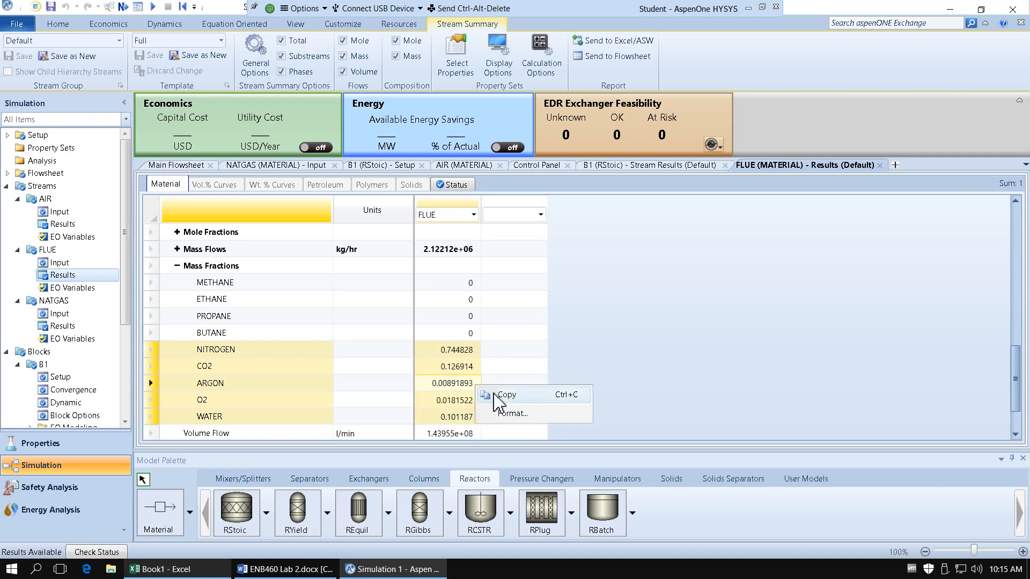
{"action": "left_click", "coordinate": [499, 396]}
{"action": "key", "text": "alt+Tab"}
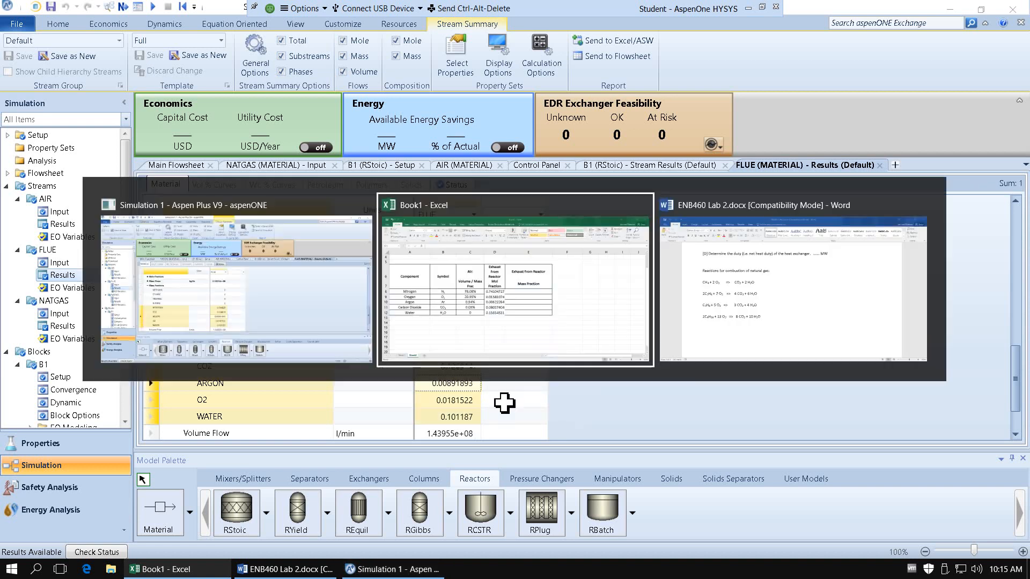
{"action": "left_click", "coordinate": [739, 274]}
{"action": "left_click", "coordinate": [807, 275]}
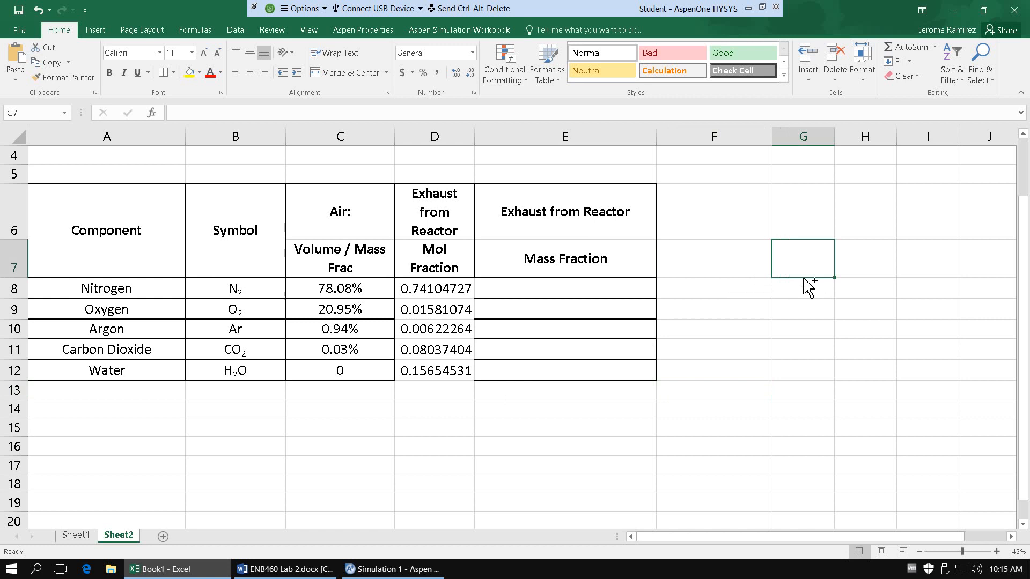
{"action": "key", "text": "ctrl+v"}
Move the pasted mass fractions into the exhaust column: nitrogen to E8, oxygen to E9, argon to E10, carbon dioxide to E11, water to E12.
{"action": "left_click", "coordinate": [865, 269]}
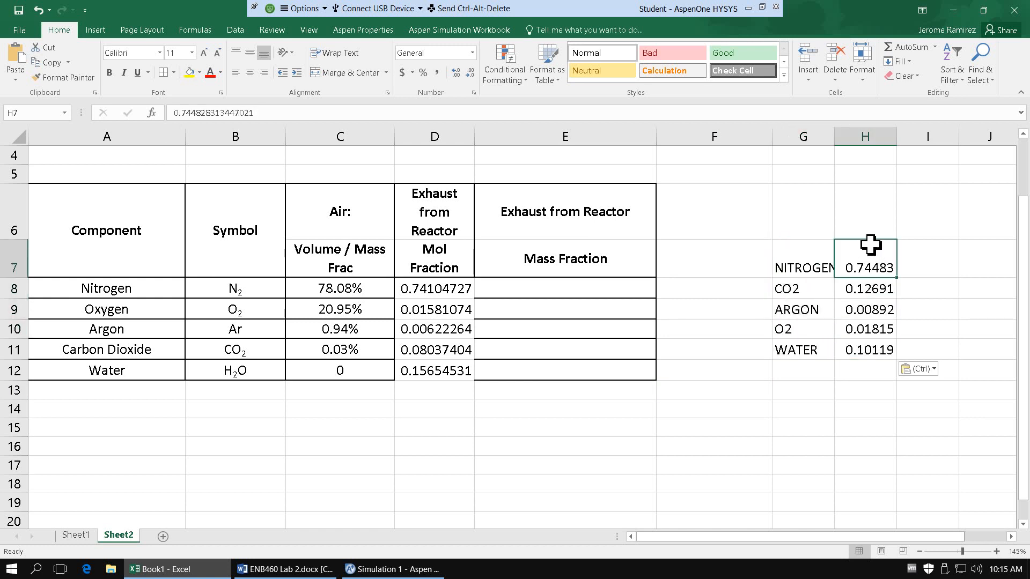
{"action": "left_click_drag", "start_coordinate": [866, 242], "coordinate": [643, 292]}
{"action": "left_click", "coordinate": [880, 292]}
{"action": "left_click_drag", "start_coordinate": [894, 284], "coordinate": [578, 357]}
{"action": "left_click", "coordinate": [881, 310]}
{"action": "left_click_drag", "start_coordinate": [881, 310], "coordinate": [594, 336]}
{"action": "left_click", "coordinate": [882, 323]}
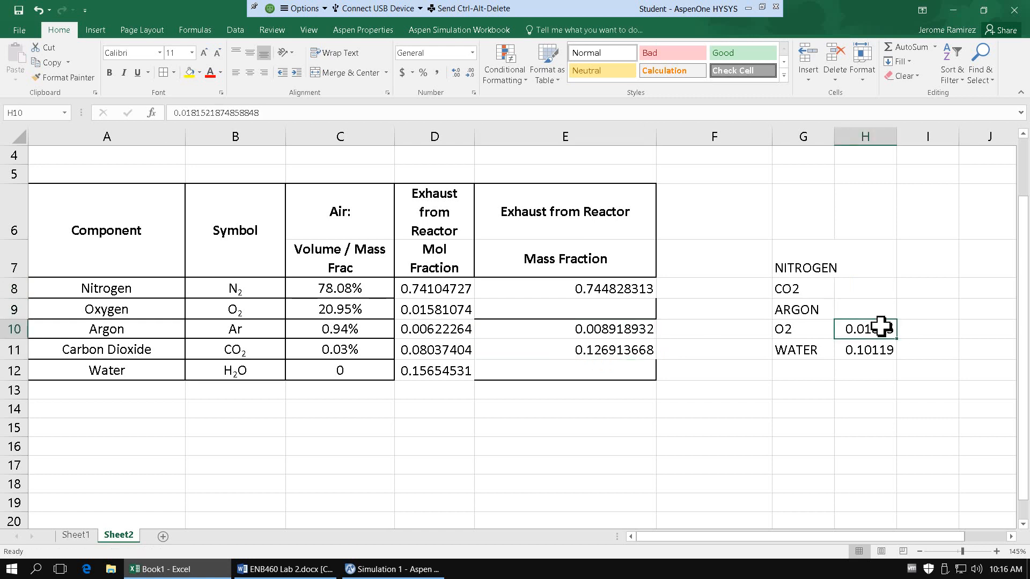
{"action": "left_click_drag", "start_coordinate": [895, 328], "coordinate": [638, 322]}
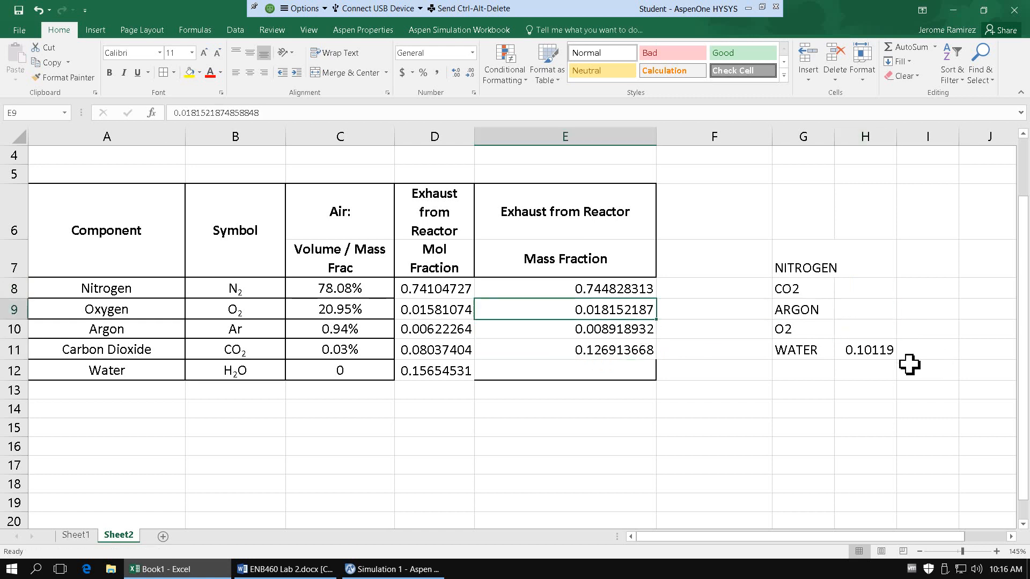
{"action": "left_click", "coordinate": [884, 349]}
{"action": "left_click_drag", "start_coordinate": [835, 351], "coordinate": [707, 335]}
Clear the leftover component names from cells G7:G11.
{"action": "left_click_drag", "start_coordinate": [816, 262], "coordinate": [800, 357]}
{"action": "key", "text": "Delete"}
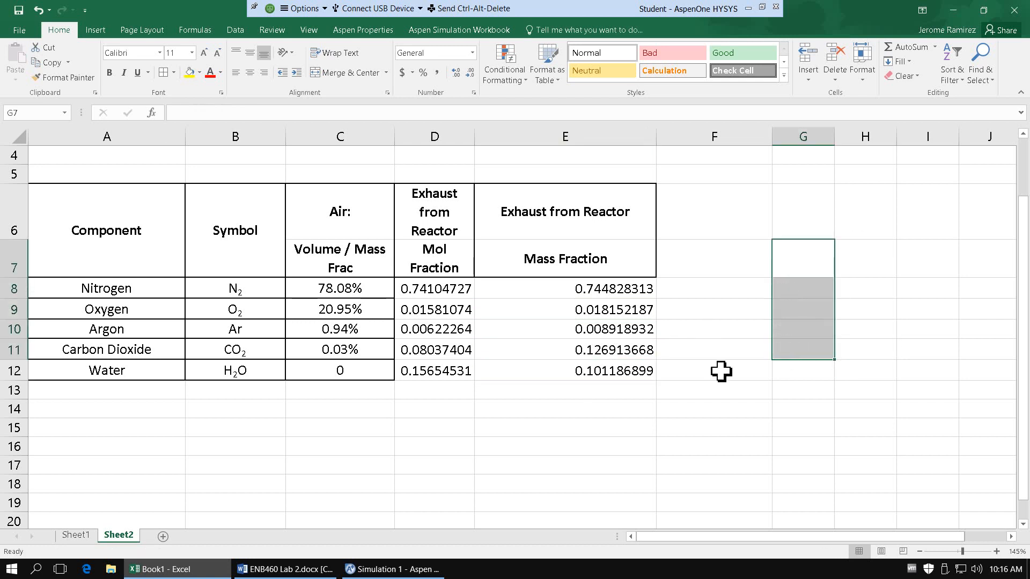
{"action": "left_click", "coordinate": [597, 354]}
Apply all borders to the composition table in cells A6:E12.
{"action": "left_click", "coordinate": [431, 292]}
{"action": "left_click_drag", "start_coordinate": [529, 343], "coordinate": [609, 375]}
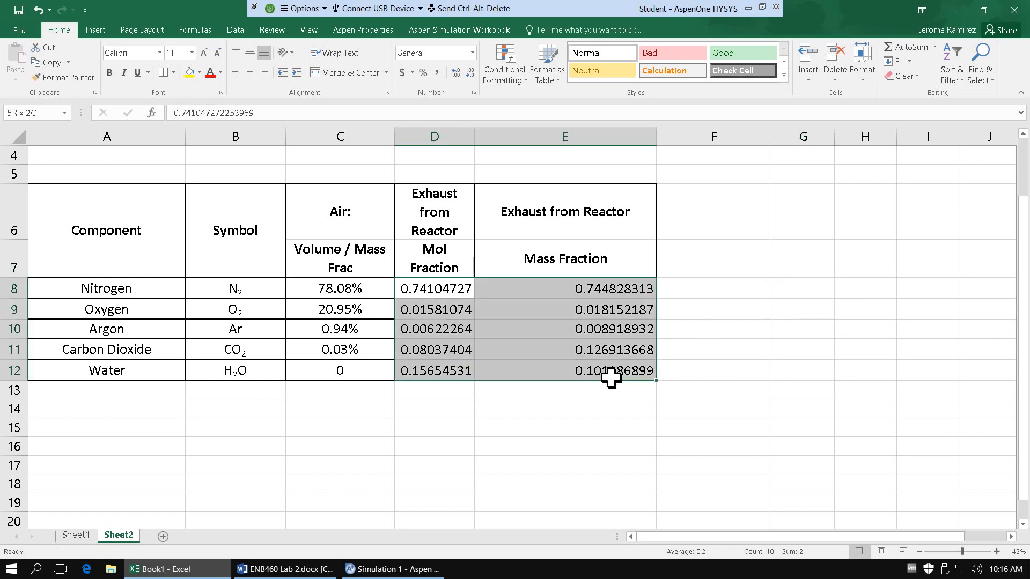
{"action": "left_click", "coordinate": [748, 340]}
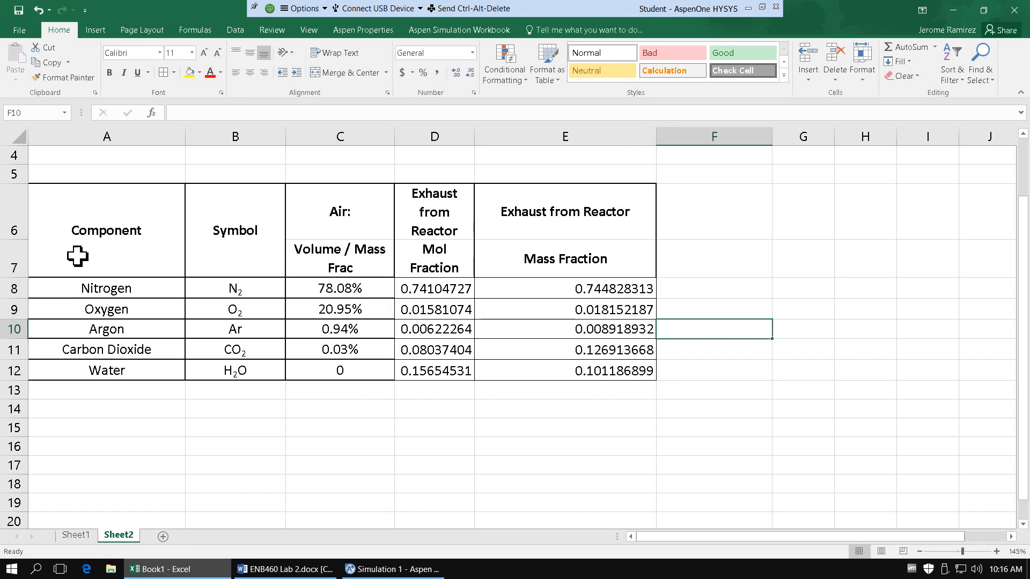
{"action": "left_click_drag", "start_coordinate": [81, 252], "coordinate": [589, 383]}
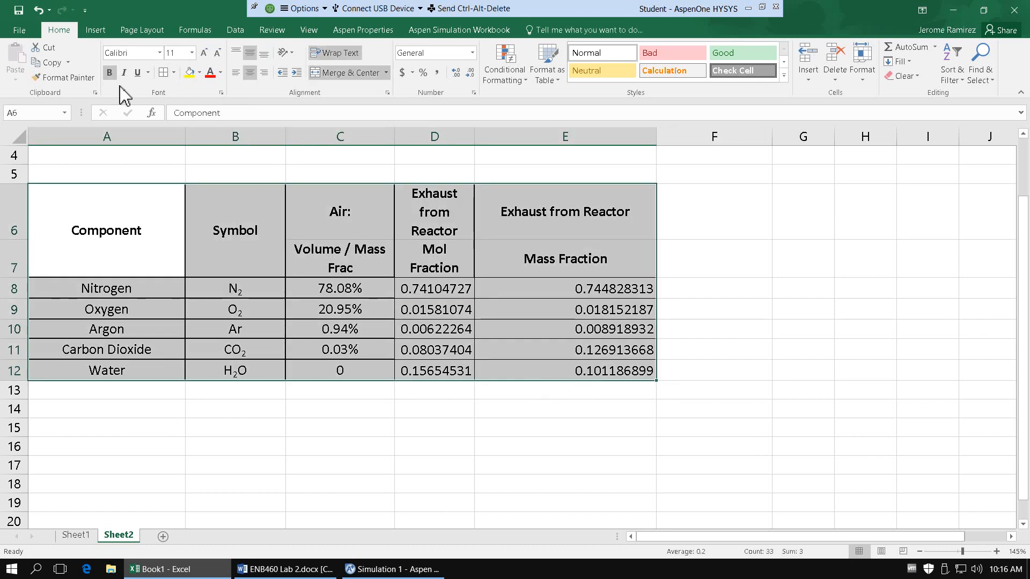
{"action": "left_click", "coordinate": [164, 73]}
{"action": "left_click", "coordinate": [827, 382]}
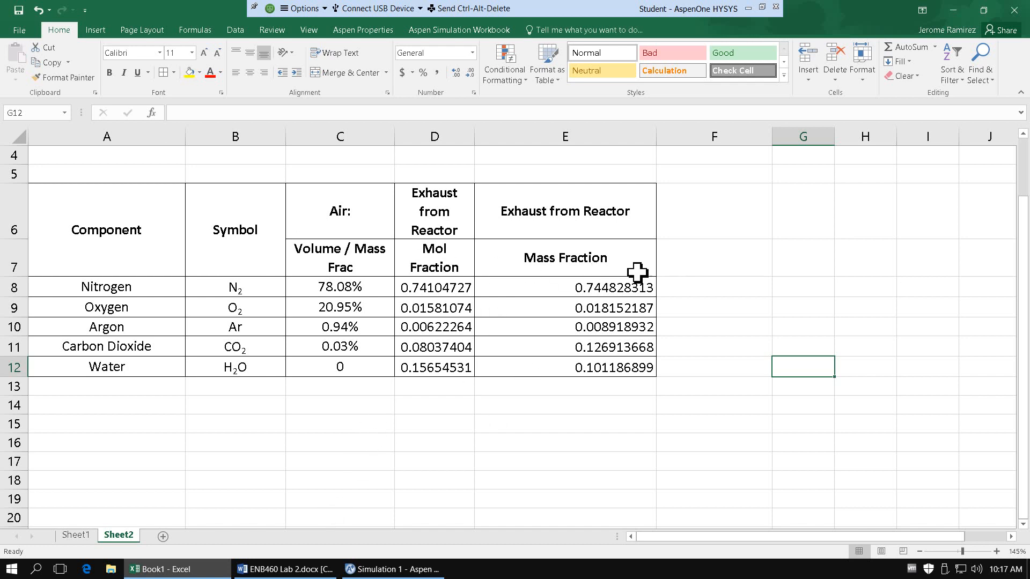
Switch to the ENB460 Lab 2 document in Word and read questions B to D after the composition table.
{"action": "left_click", "coordinate": [377, 570]}
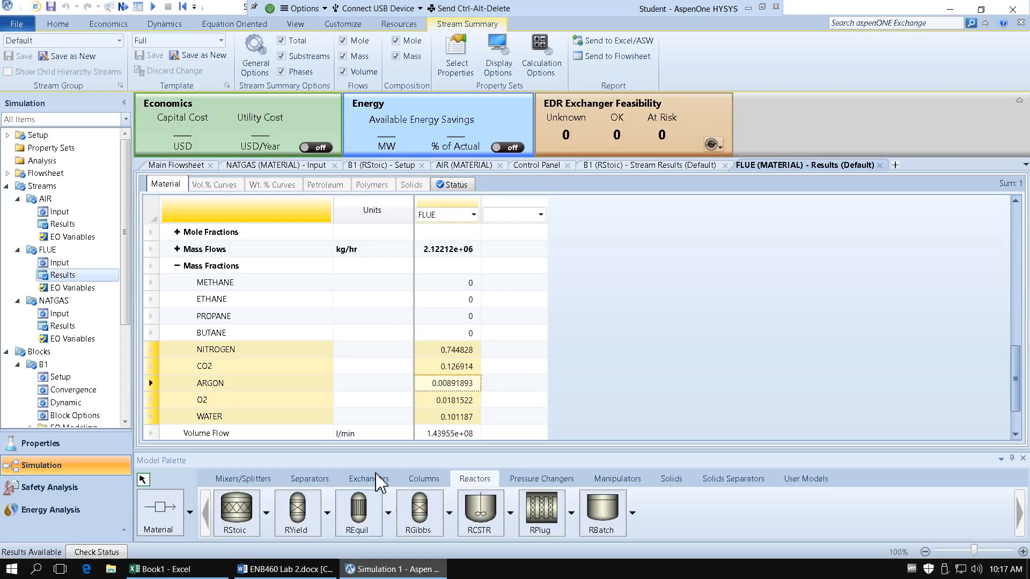
{"action": "left_click", "coordinate": [281, 570]}
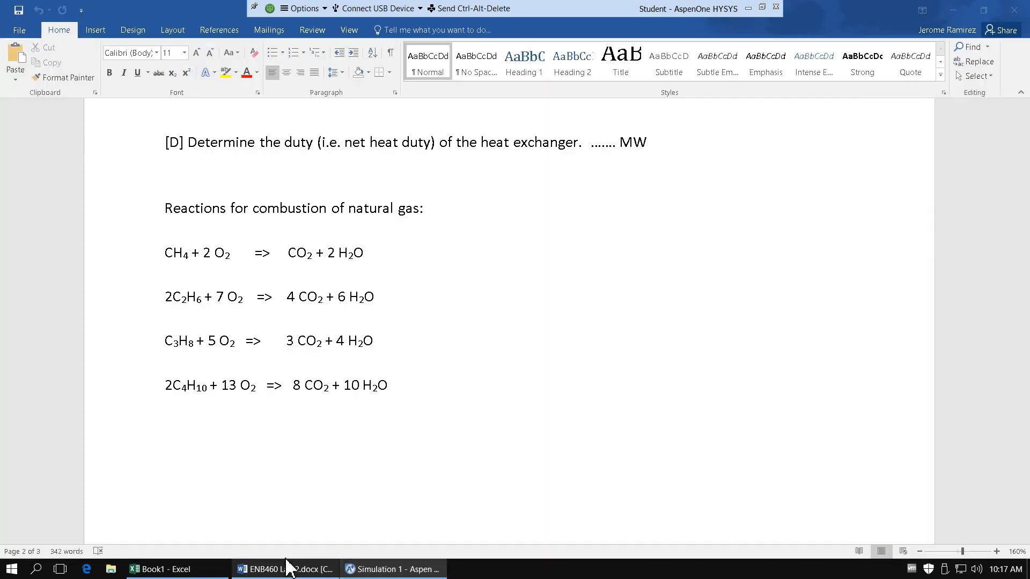
{"action": "scroll", "coordinate": [476, 340], "scroll_direction": "up", "scroll_amount": 8}
{"action": "scroll", "coordinate": [476, 341], "scroll_direction": "up", "scroll_amount": 10}
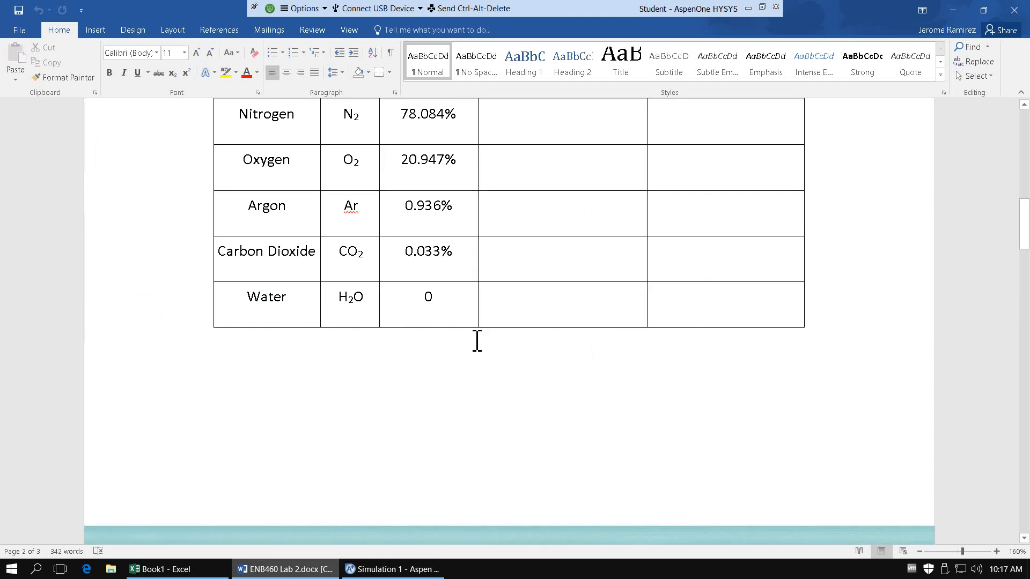
{"action": "scroll", "coordinate": [477, 341], "scroll_direction": "down", "scroll_amount": 10}
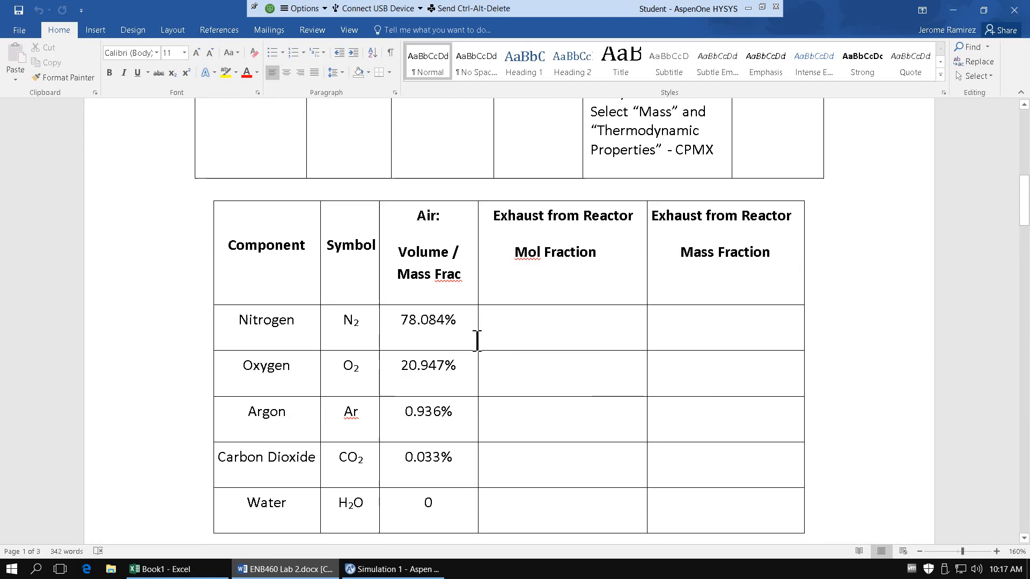
{"action": "scroll", "coordinate": [477, 340], "scroll_direction": "down", "scroll_amount": 3}
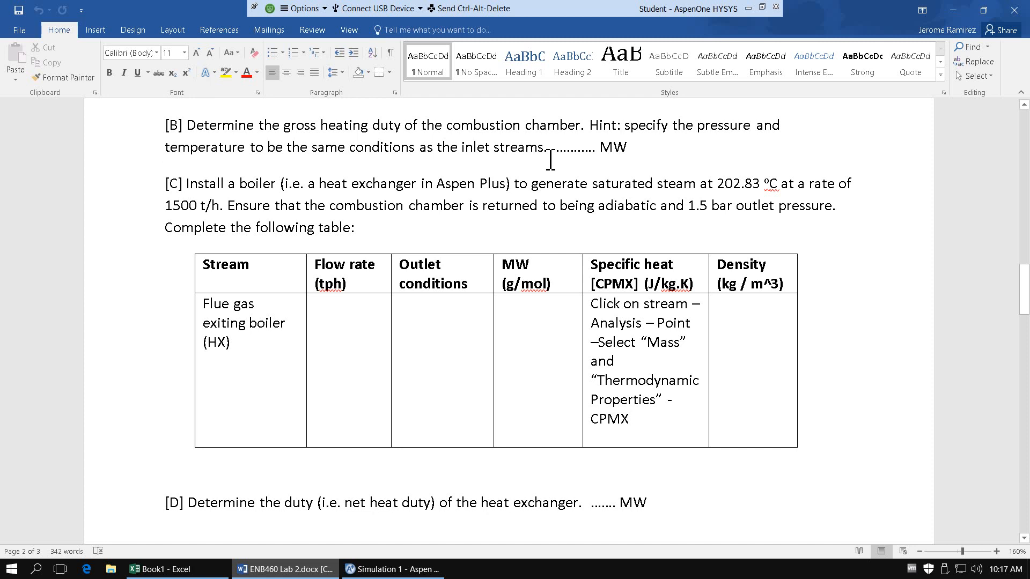
In Aspen Plus, set reactor B1's flash type to Temperature and Pressure, with 21 C and 1 bar.
{"action": "left_click", "coordinate": [391, 569]}
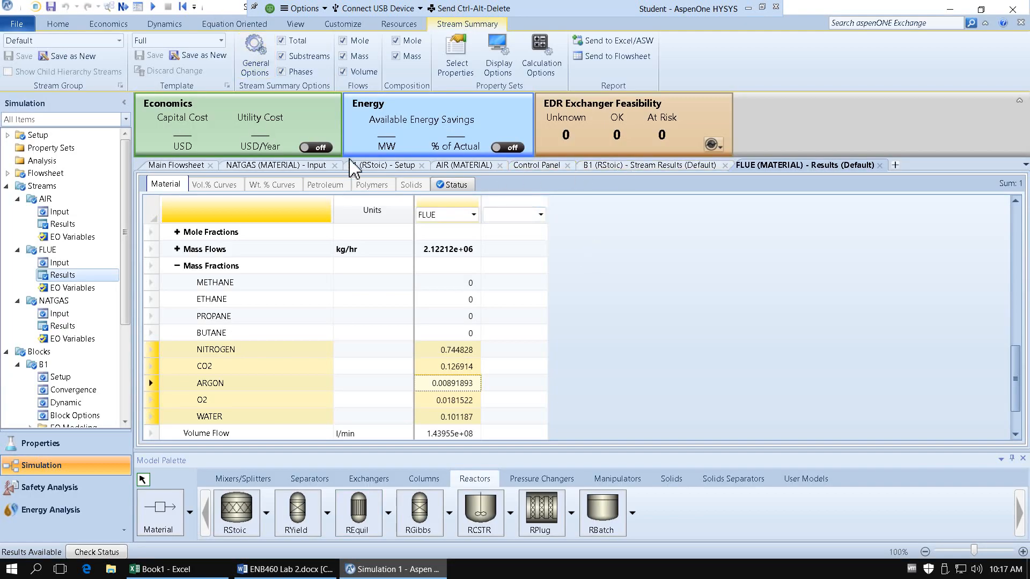
{"action": "left_click", "coordinate": [364, 171]}
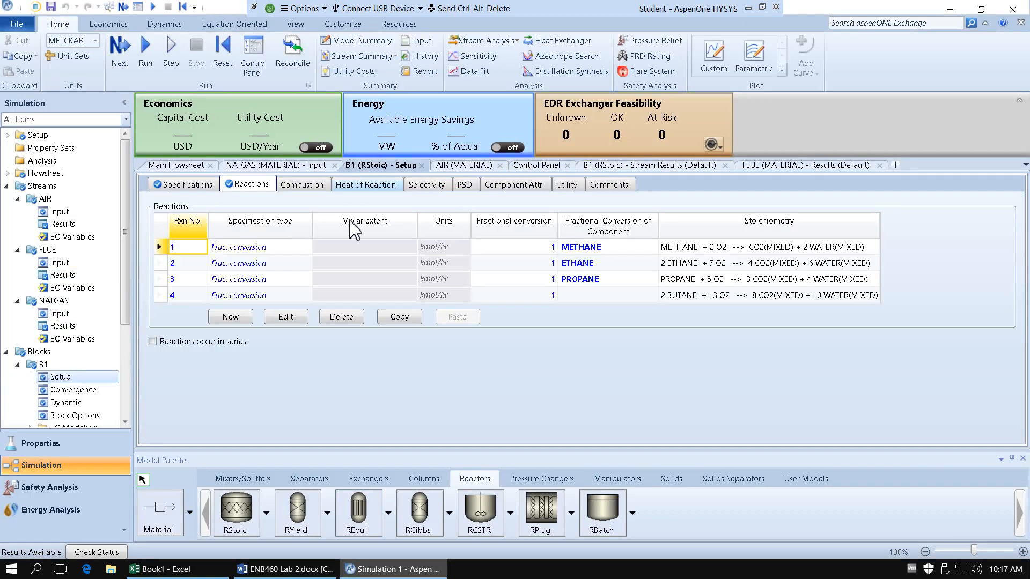
{"action": "left_click", "coordinate": [185, 185]}
{"action": "left_click", "coordinate": [306, 271]}
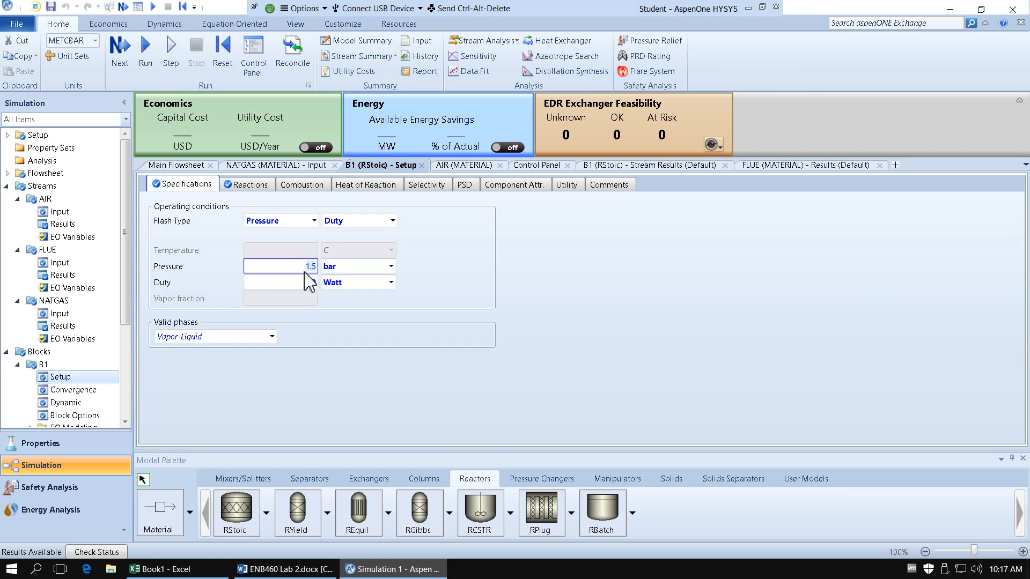
{"action": "type", "text": "1"}
{"action": "left_click", "coordinate": [392, 221]}
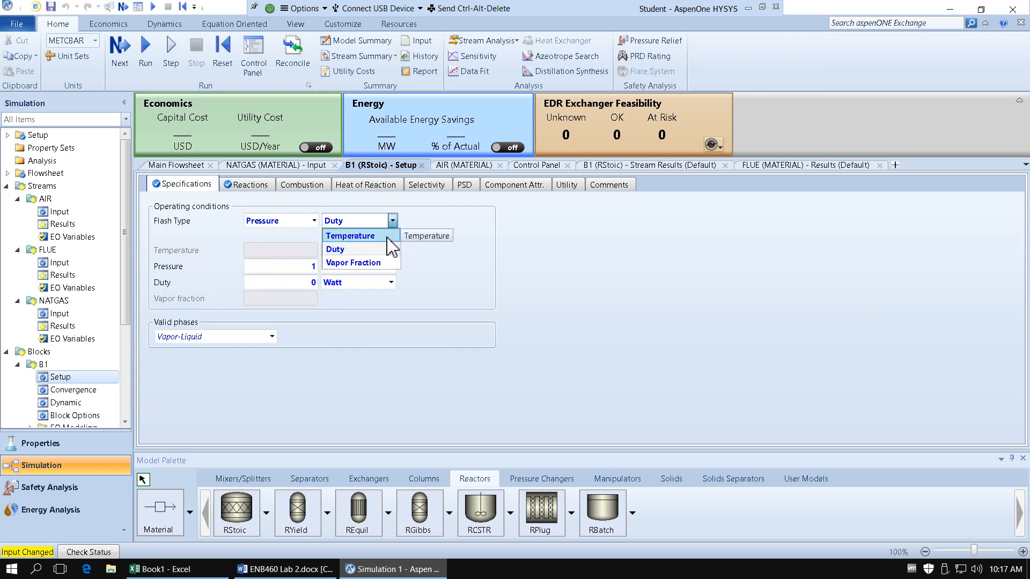
{"action": "left_click", "coordinate": [387, 237]}
{"action": "left_click", "coordinate": [302, 252]}
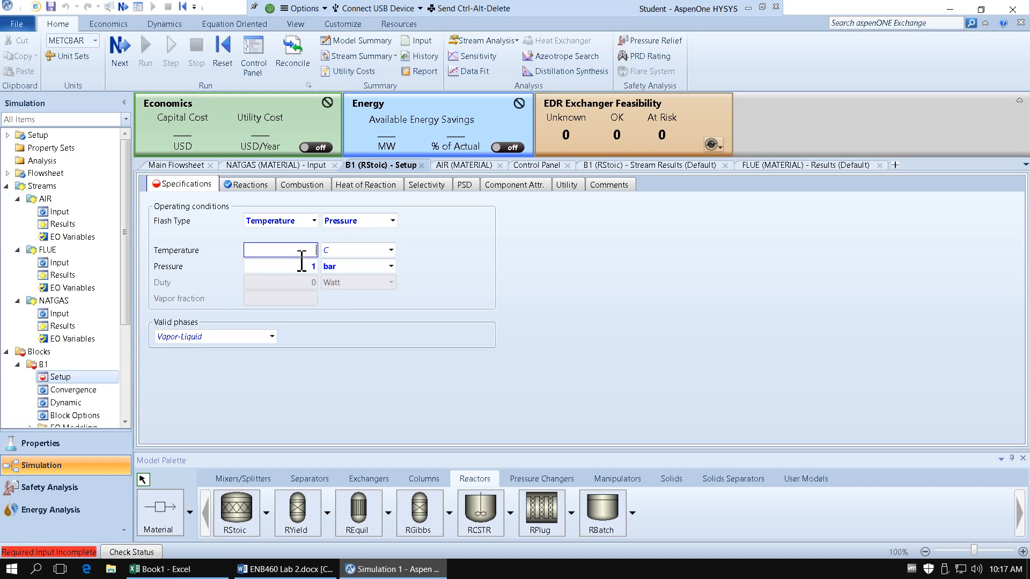
{"action": "type", "text": "21"}
{"action": "key", "text": "Return"}
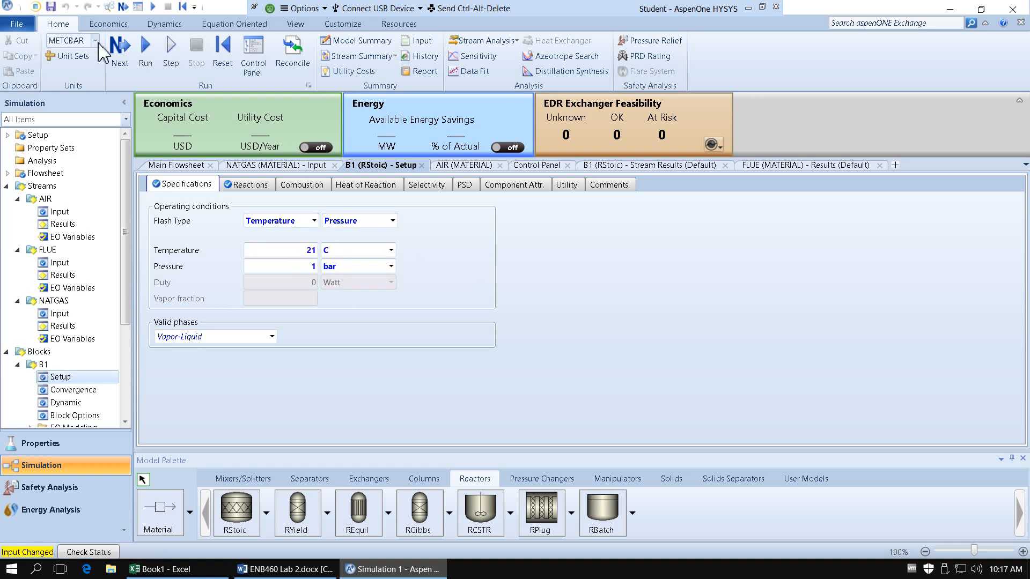
Run the simulation and open the results of reactor B1 from the main flowsheet.
{"action": "left_click", "coordinate": [120, 54]}
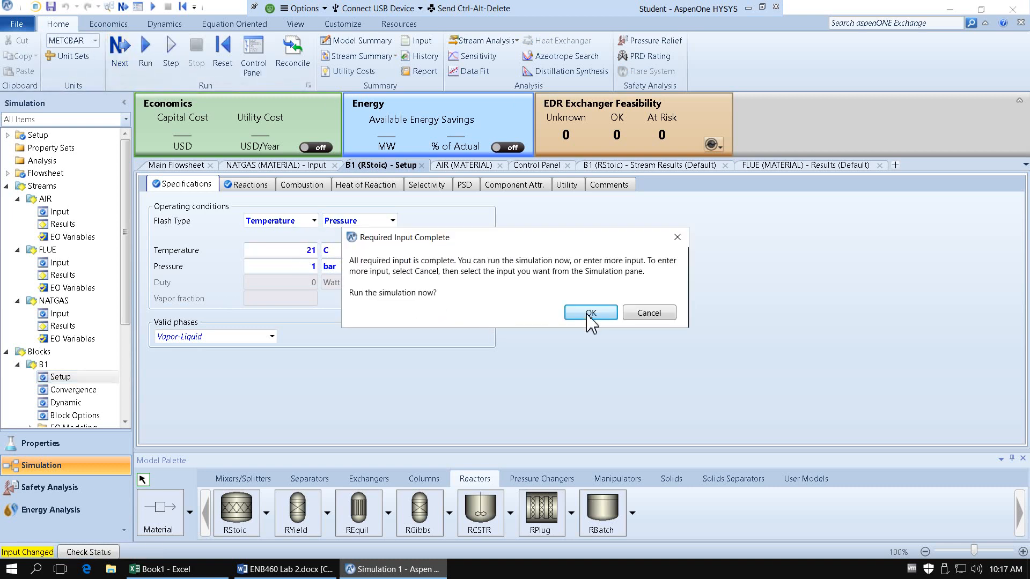
{"action": "left_click", "coordinate": [590, 313]}
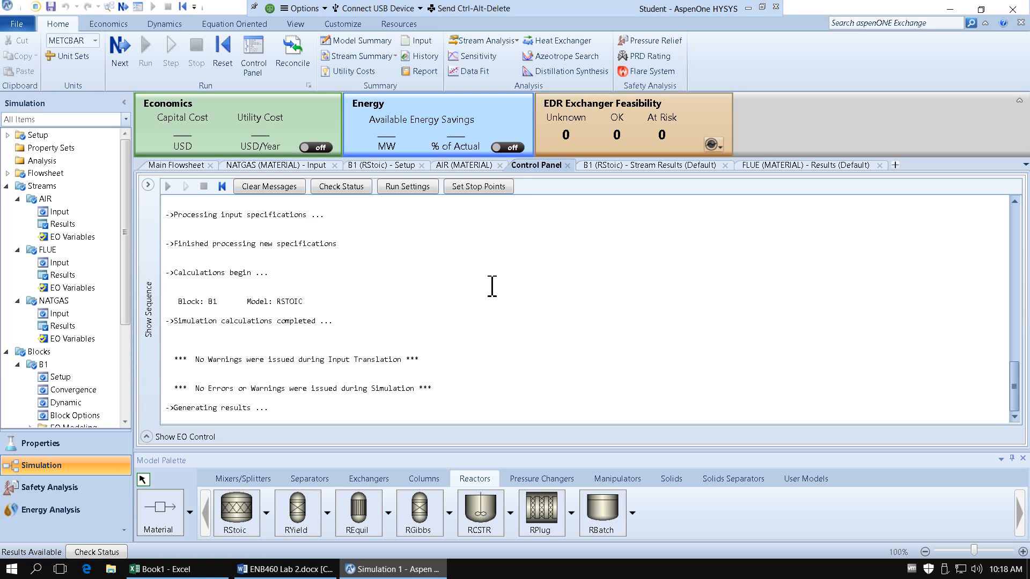
{"action": "left_click", "coordinate": [180, 166]}
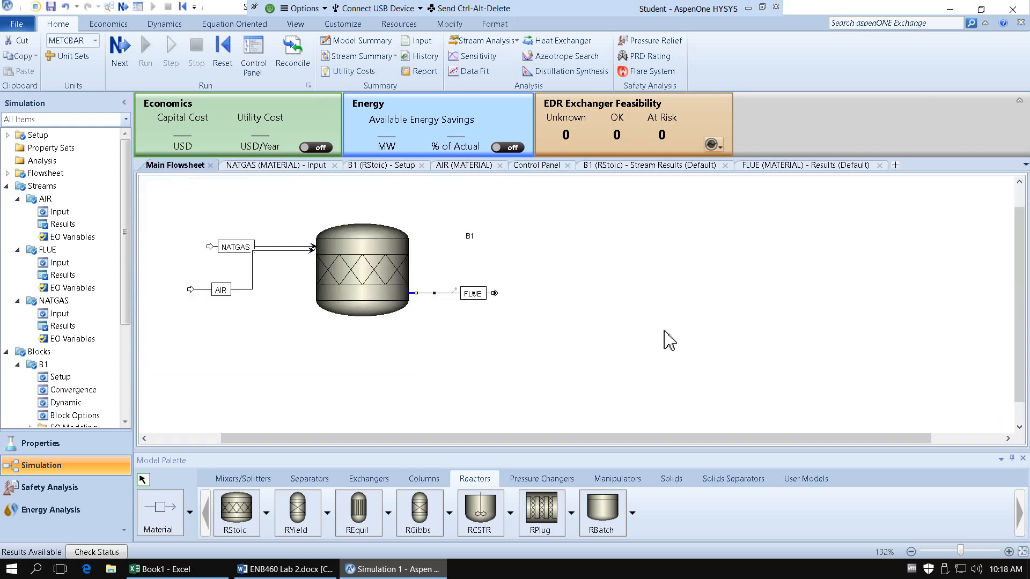
{"action": "right_click", "coordinate": [393, 267]}
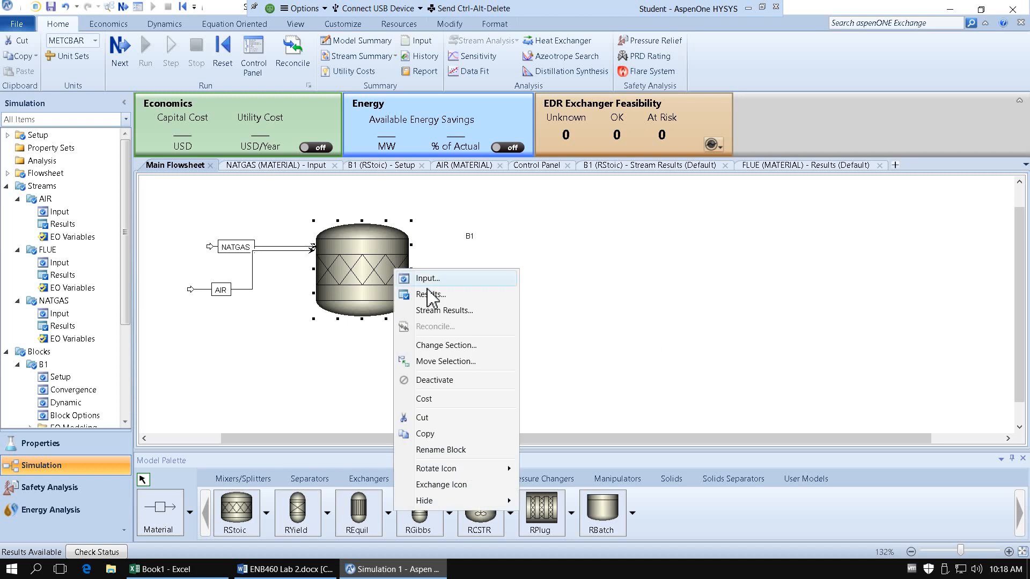
{"action": "left_click", "coordinate": [429, 296]}
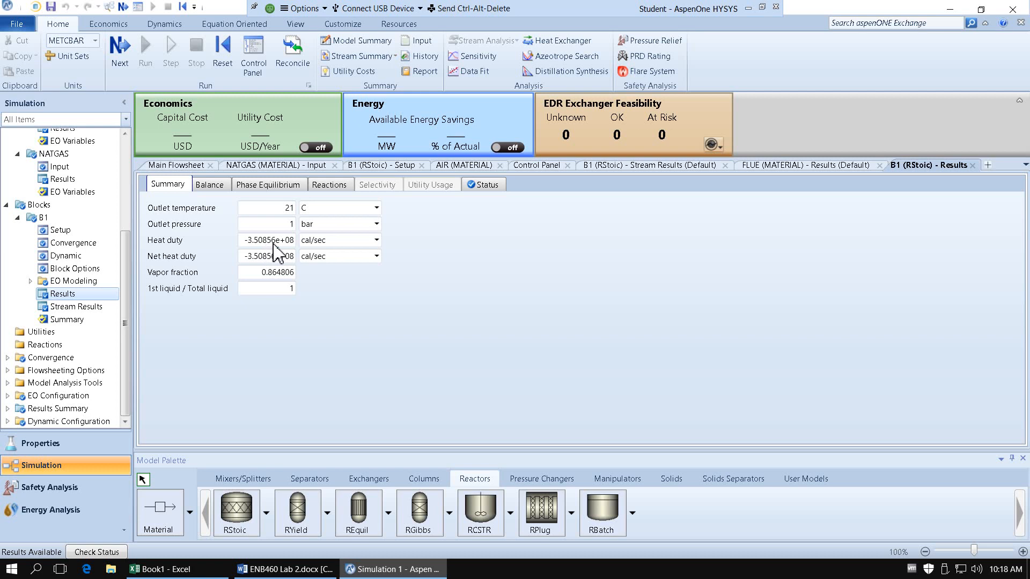
Display the reactor's heat duty in MW in the results summary.
{"action": "left_click", "coordinate": [318, 241]}
{"action": "left_click", "coordinate": [320, 241]}
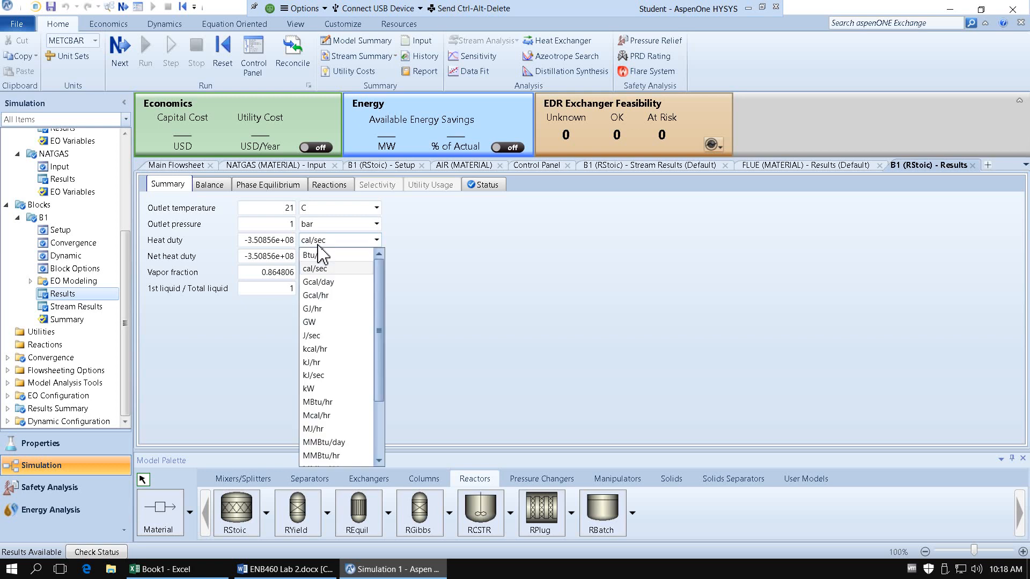
{"action": "scroll", "coordinate": [322, 397], "scroll_direction": "down", "scroll_amount": 2}
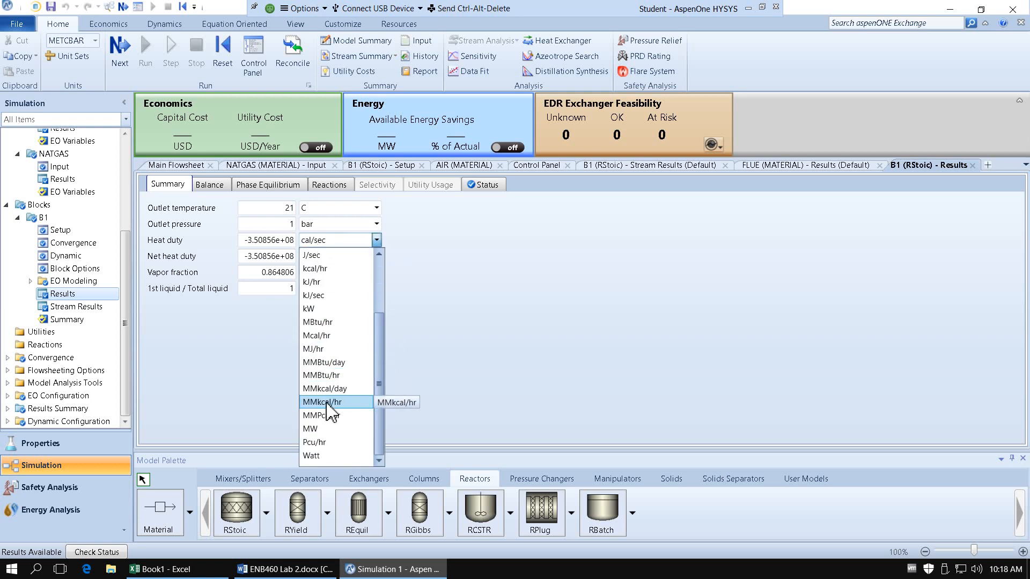
{"action": "left_click", "coordinate": [330, 431]}
{"action": "left_click", "coordinate": [341, 382]}
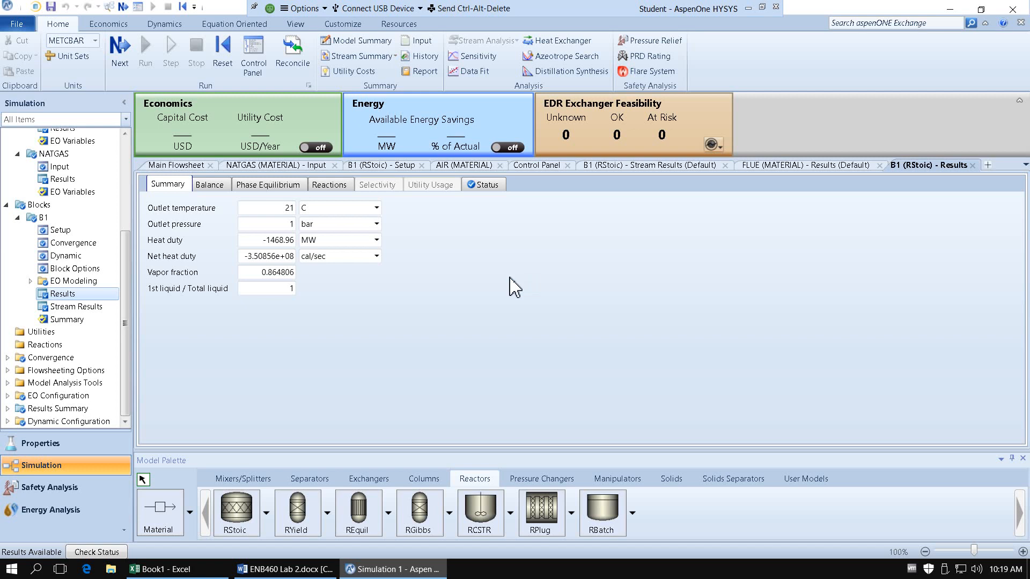
Check question C in the lab document, then return reactor B1's setup to Pressure and Duty flash with a pressure of 1.5 bar.
{"action": "left_click", "coordinate": [329, 339]}
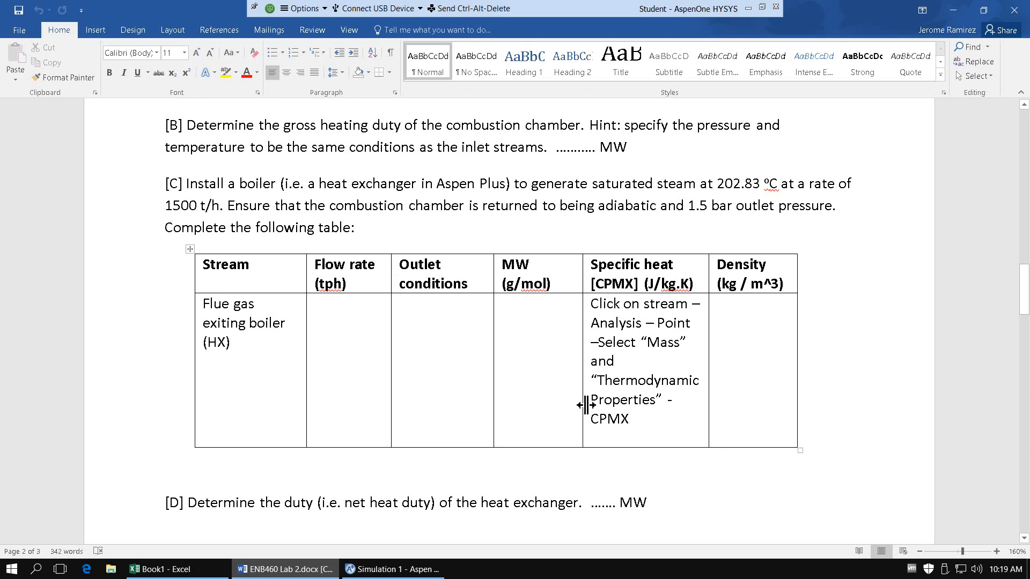
{"action": "left_click", "coordinate": [378, 569]}
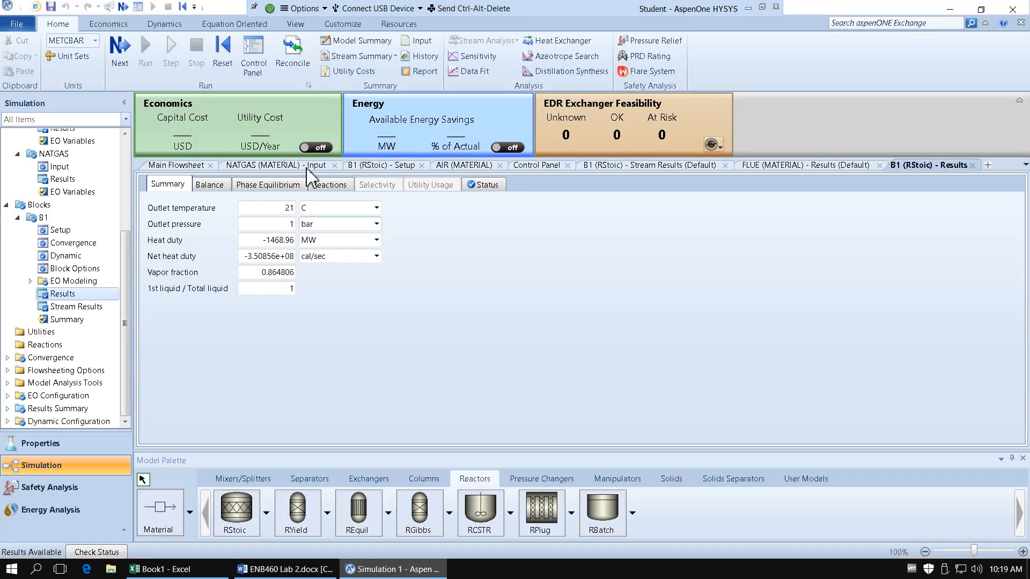
{"action": "left_click", "coordinate": [87, 231]}
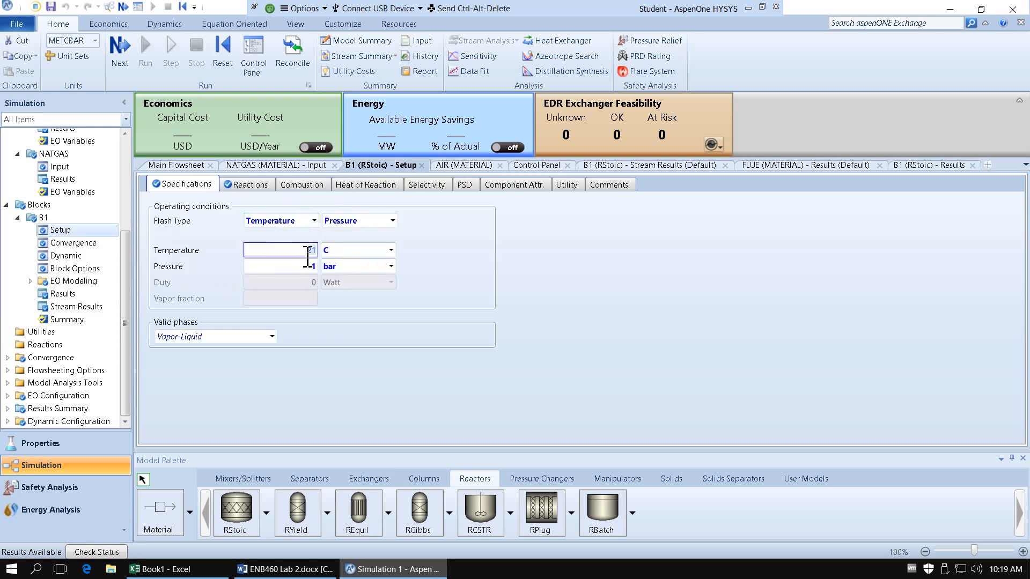
{"action": "left_click", "coordinate": [313, 221]}
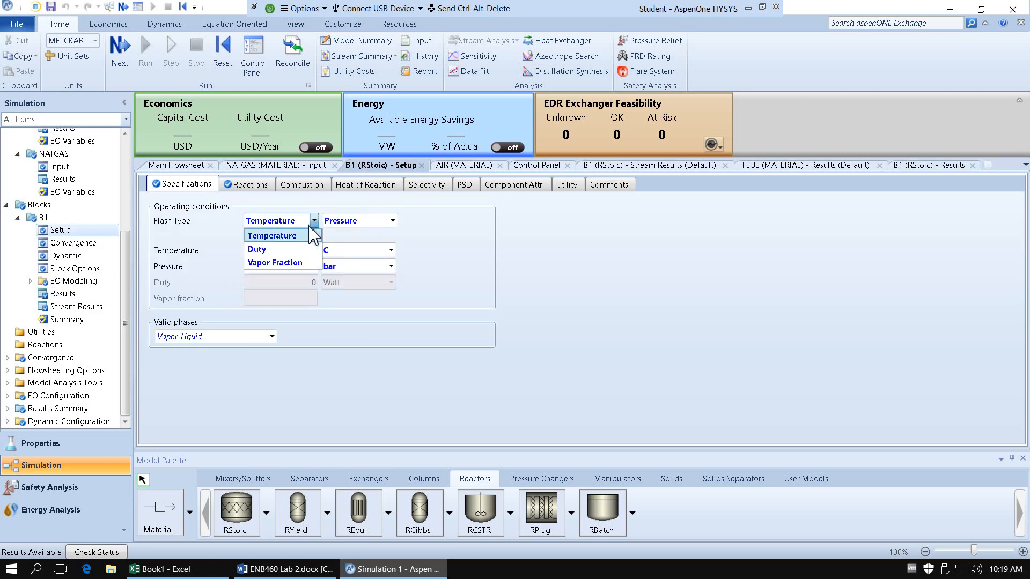
{"action": "left_click", "coordinate": [292, 251]}
{"action": "left_click", "coordinate": [310, 267]}
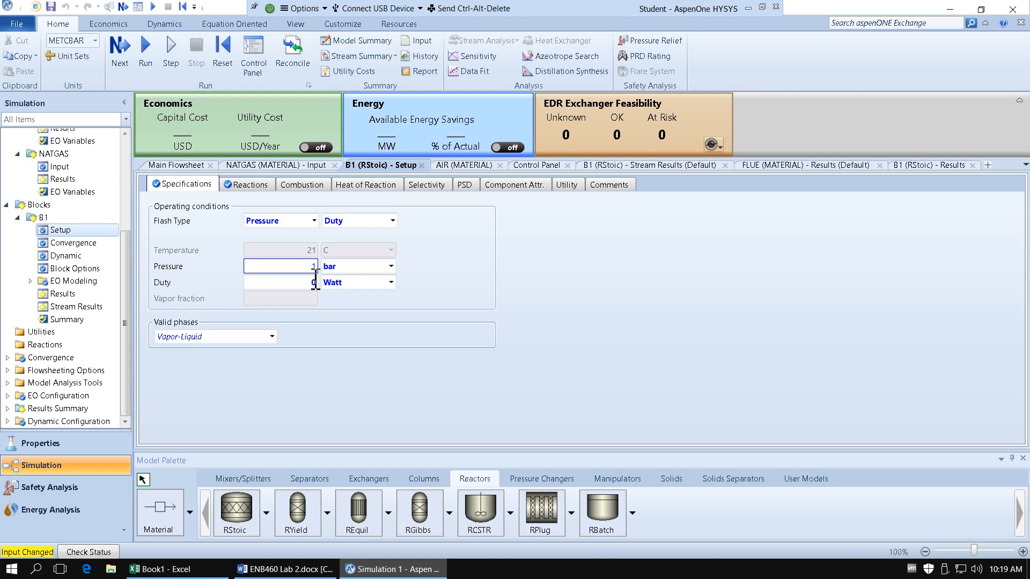
{"action": "type", "text": ".5"}
{"action": "left_click", "coordinate": [408, 396]}
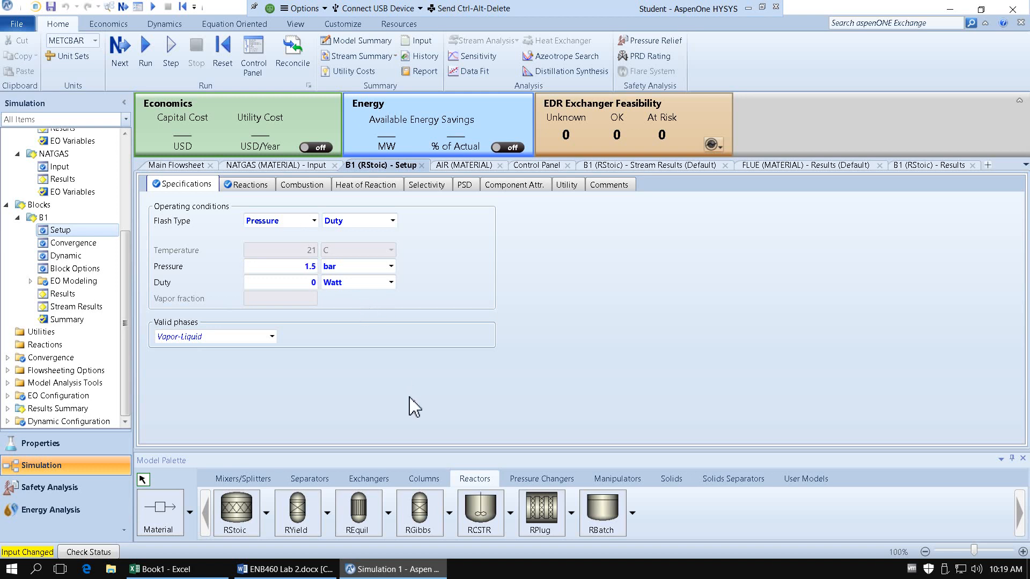
Place a HeatX exchanger block on the main flowsheet, downstream of the FLUE stream.
{"action": "left_click", "coordinate": [184, 166]}
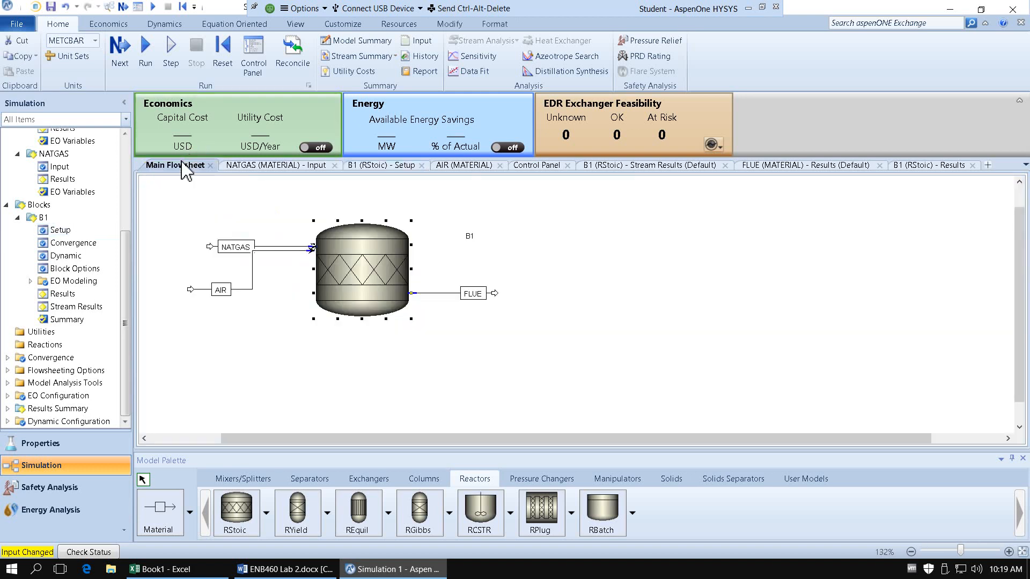
{"action": "left_click", "coordinate": [420, 287]}
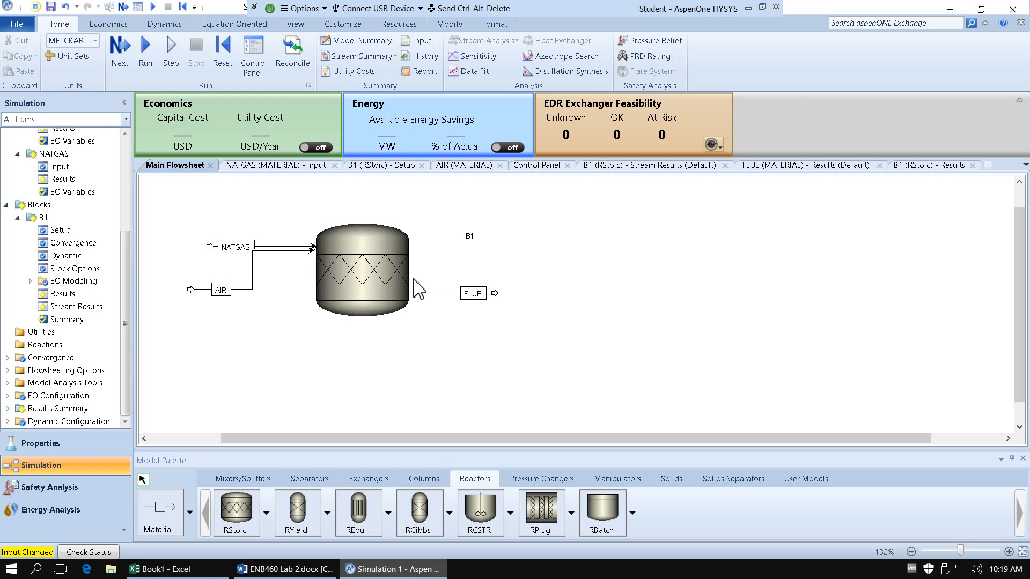
{"action": "left_click", "coordinate": [370, 480]}
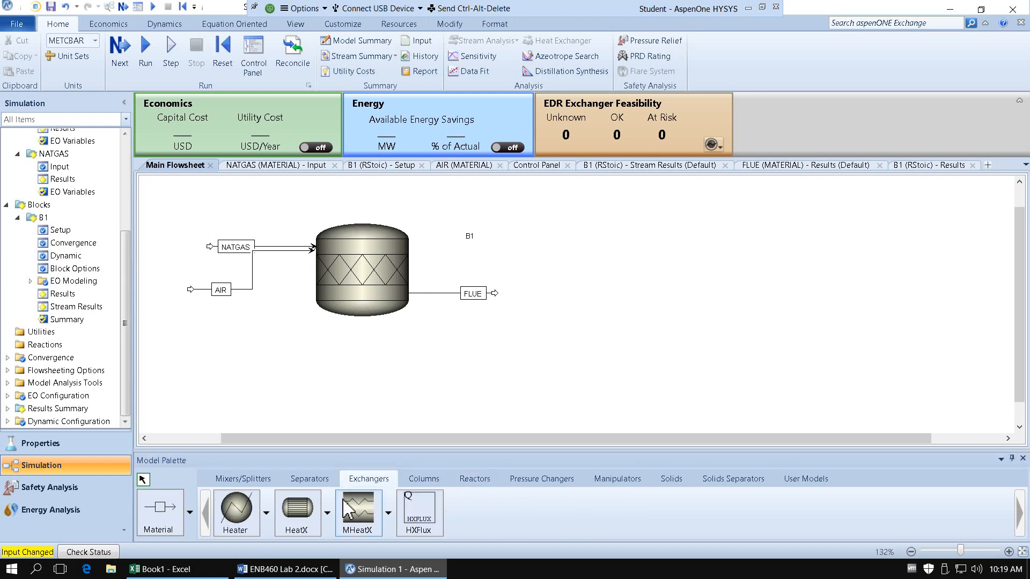
{"action": "left_click", "coordinate": [306, 521]}
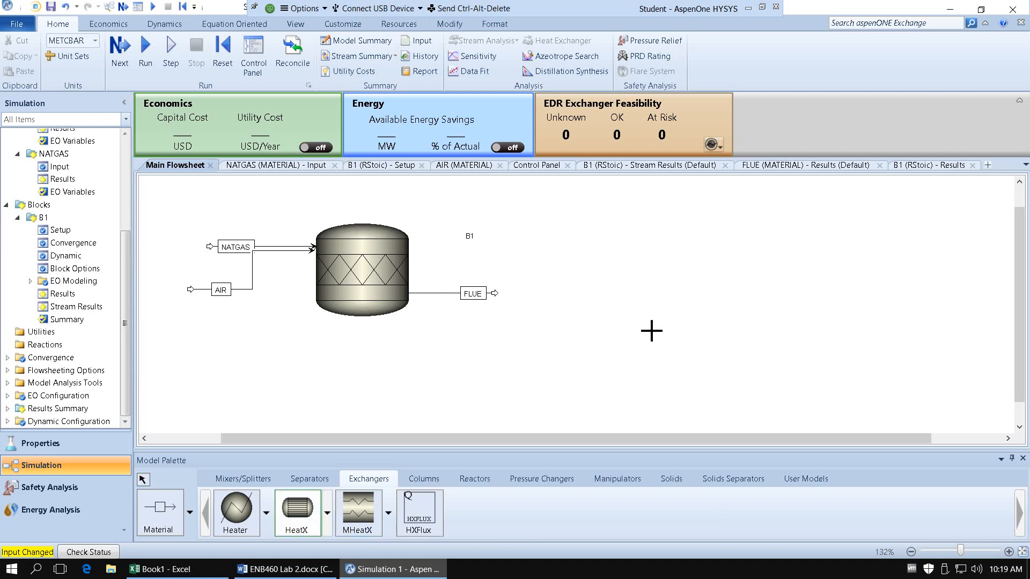
{"action": "left_click", "coordinate": [604, 292]}
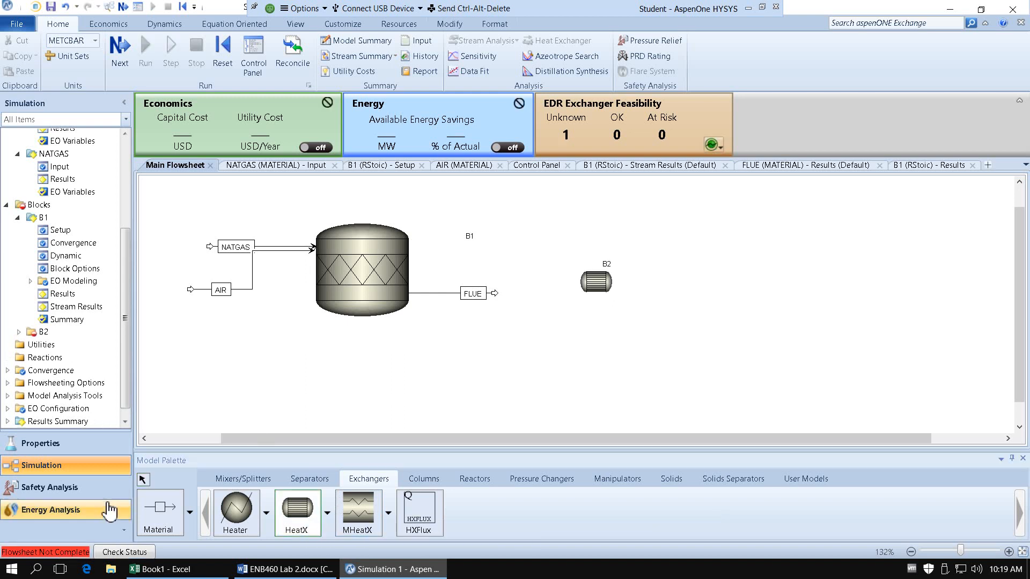
{"action": "left_click", "coordinate": [143, 480]}
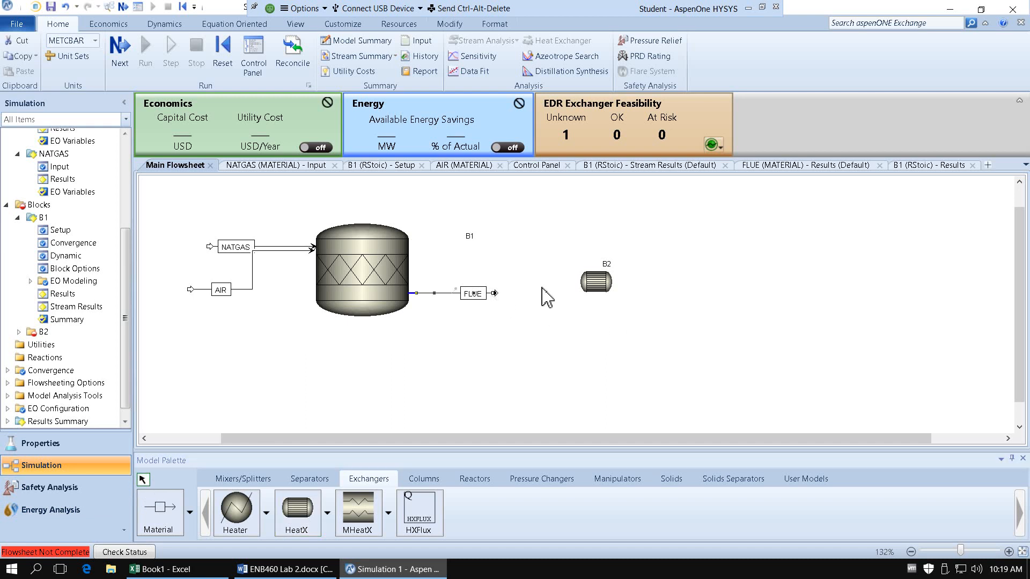
Enlarge the HeatX block B2 and reconnect the FLUE stream's destination to its hot inlet.
{"action": "left_click", "coordinate": [596, 283]}
{"action": "left_click_drag", "start_coordinate": [623, 300], "coordinate": [637, 330]}
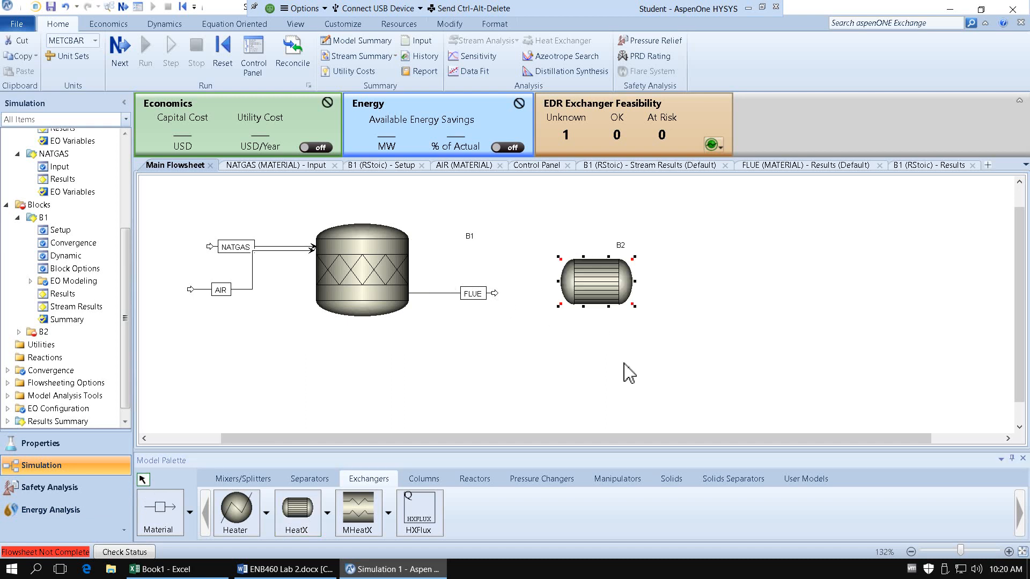
{"action": "right_click", "coordinate": [494, 294]}
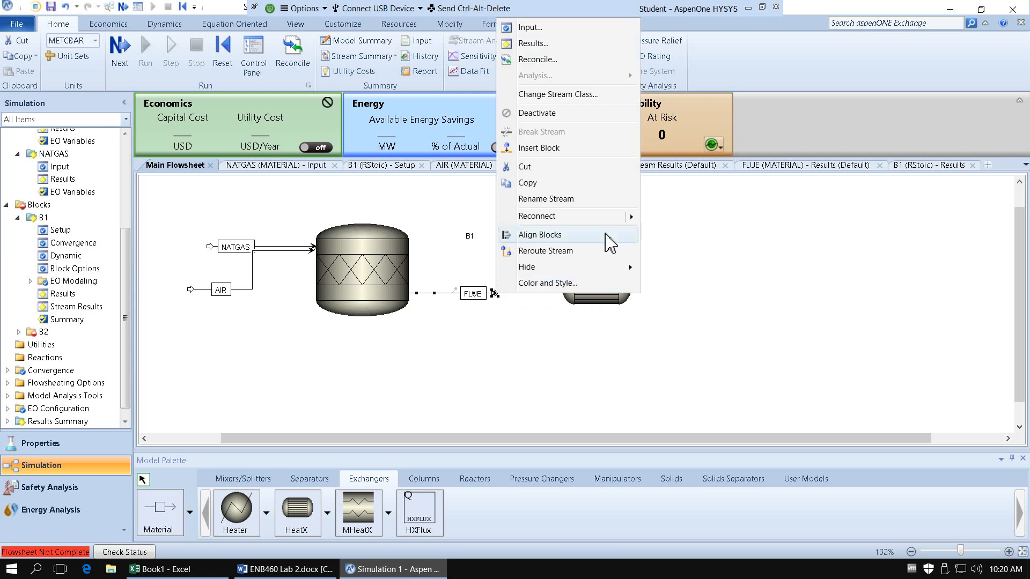
{"action": "mouse_move", "coordinate": [627, 217]}
{"action": "left_click", "coordinate": [669, 218]}
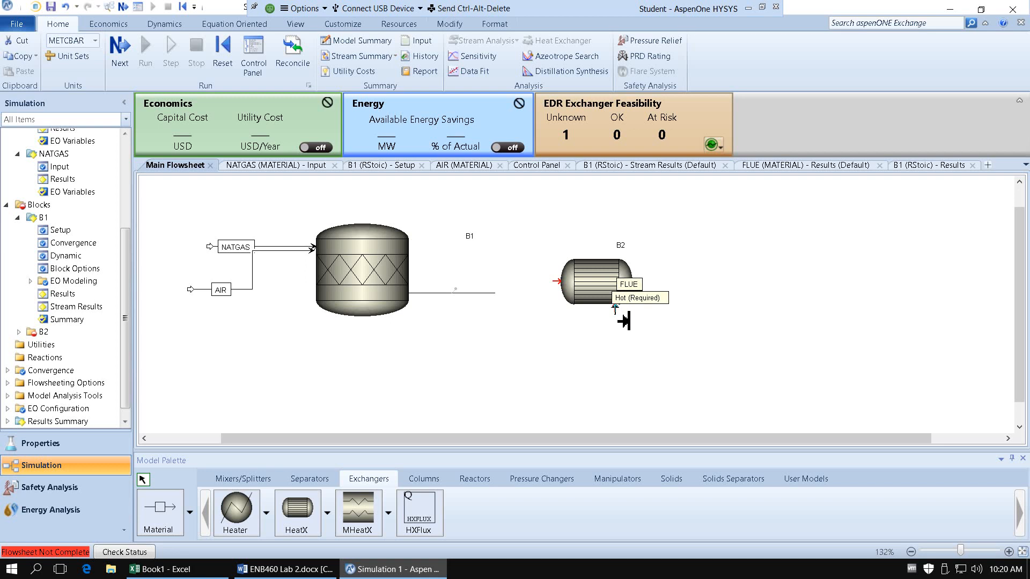
{"action": "left_click", "coordinate": [616, 315]}
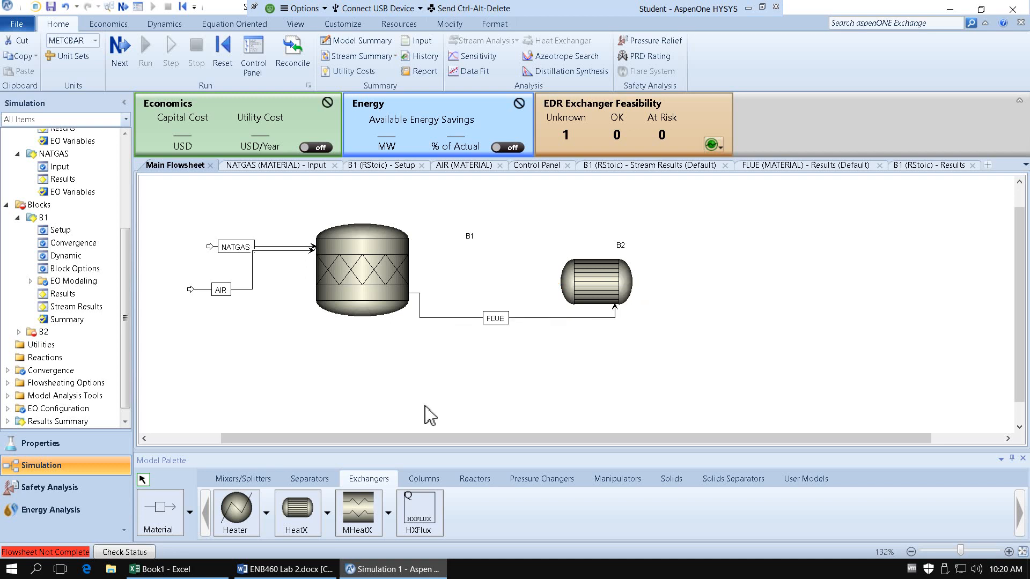
Add material streams to block B2 for the hot outlet, the cold inlet and the cold outlet.
{"action": "left_click", "coordinate": [159, 506]}
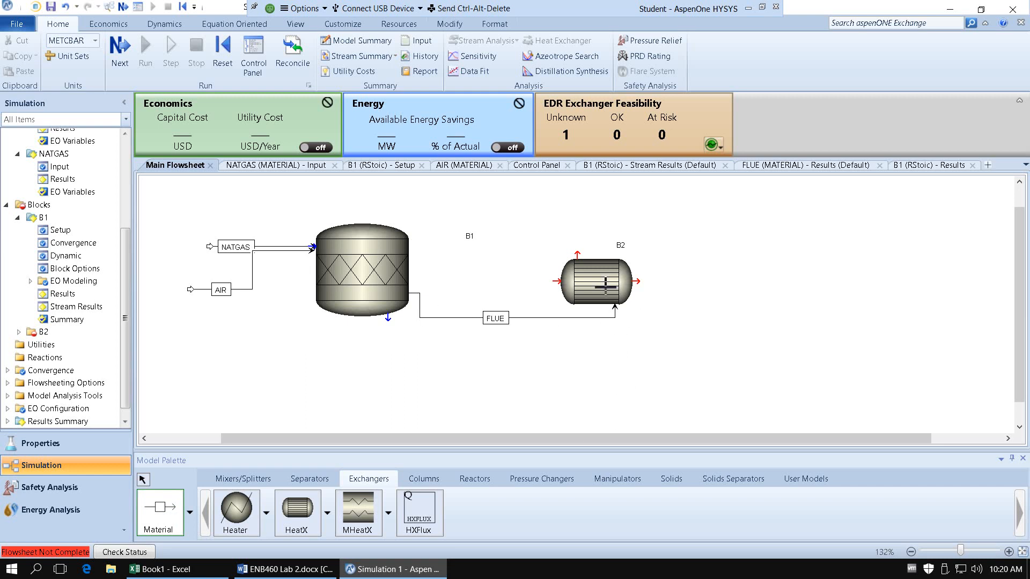
{"action": "left_click", "coordinate": [577, 252]}
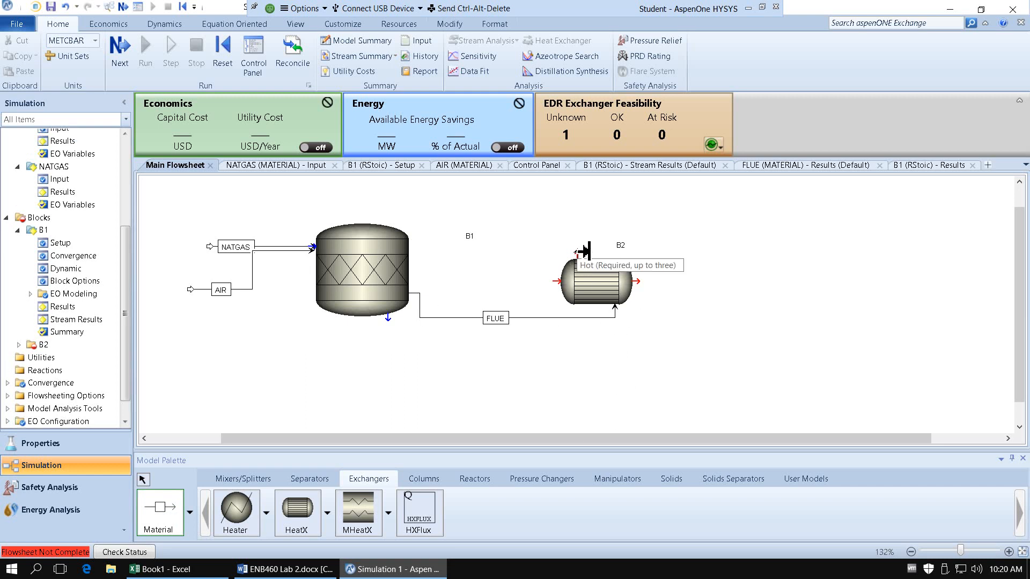
{"action": "left_click", "coordinate": [542, 207]}
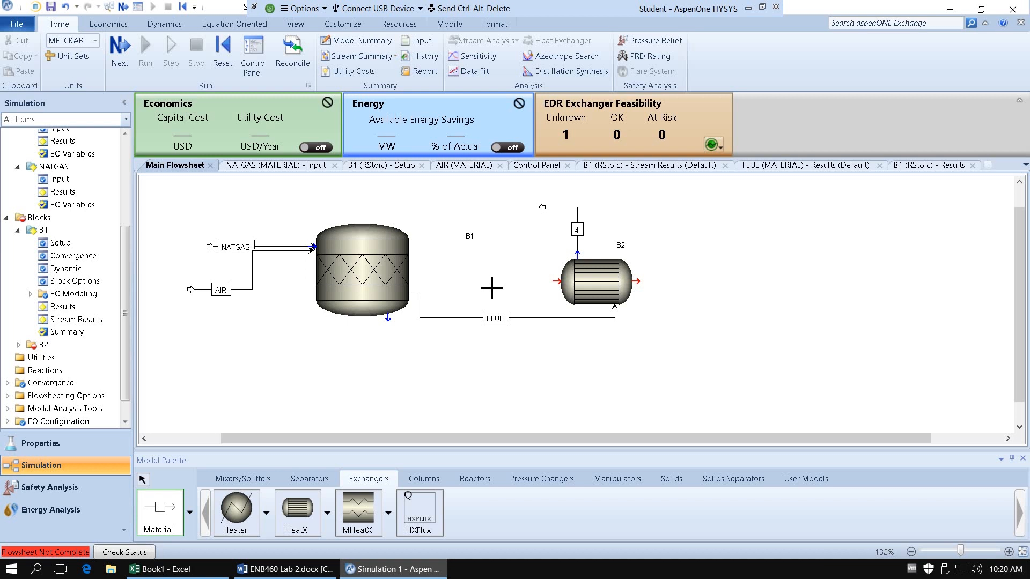
{"action": "left_click", "coordinate": [483, 291]}
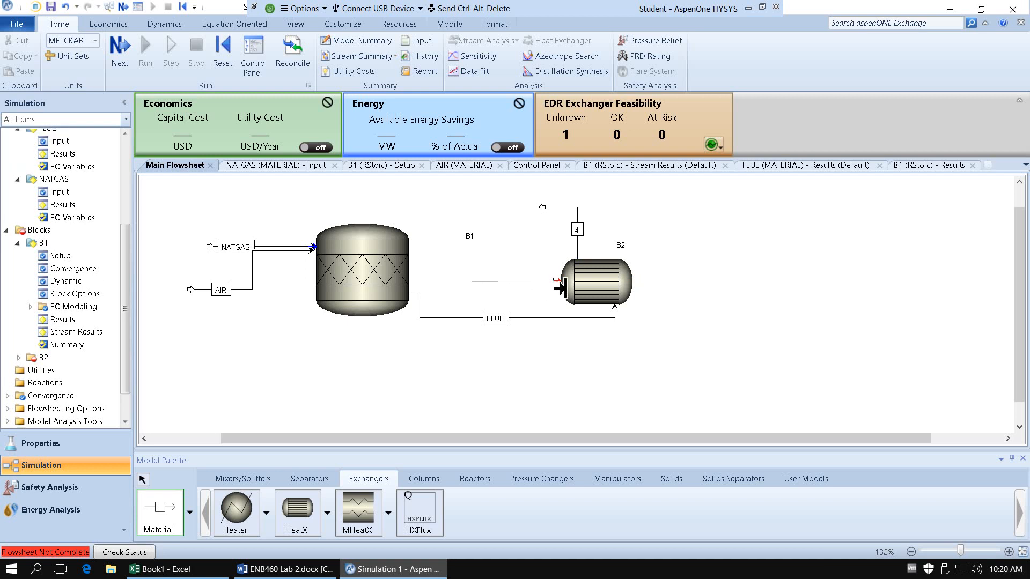
{"action": "left_click", "coordinate": [562, 290]}
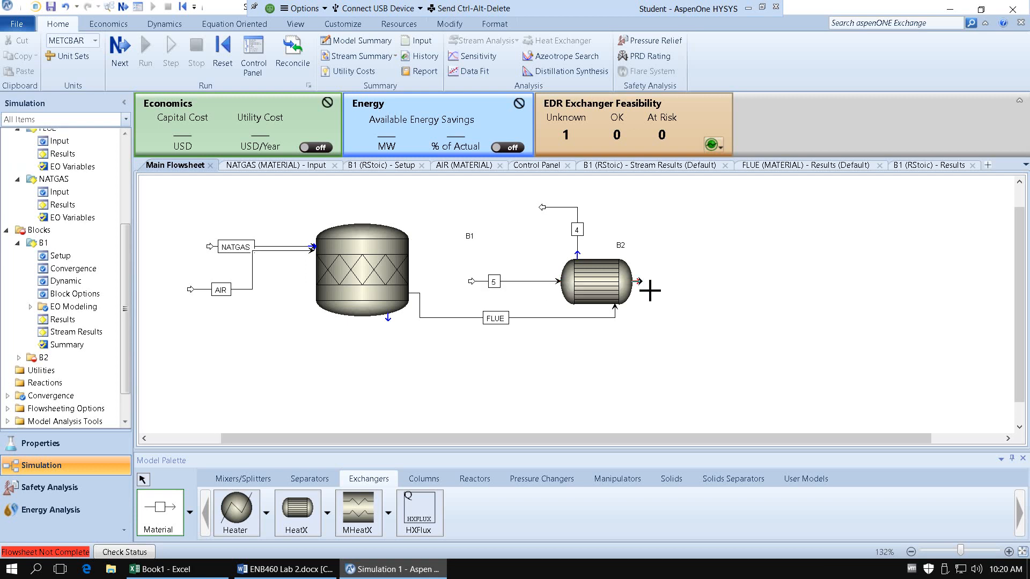
{"action": "left_click", "coordinate": [643, 284]}
{"action": "left_click", "coordinate": [714, 280]}
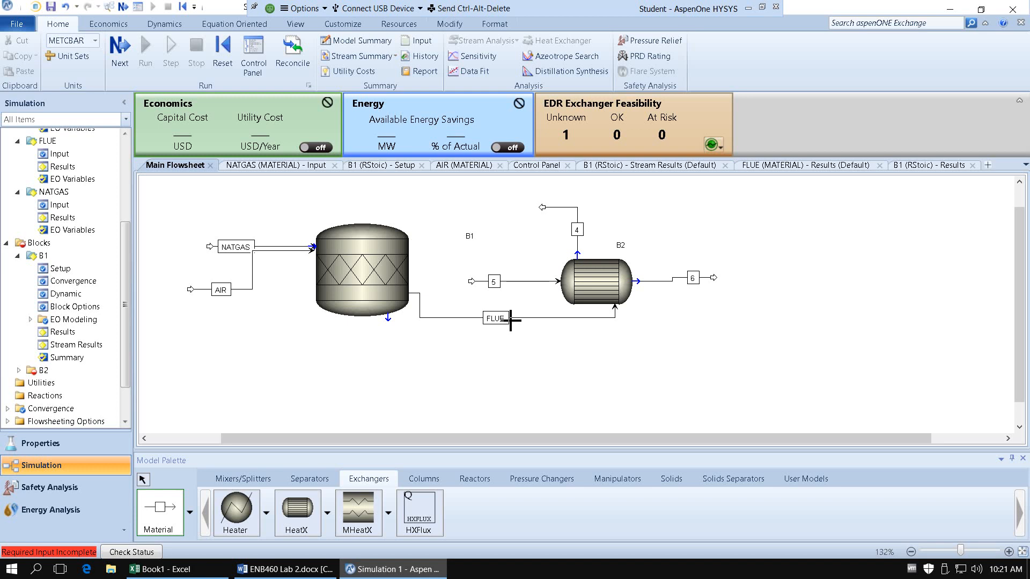
{"action": "left_click", "coordinate": [144, 479]}
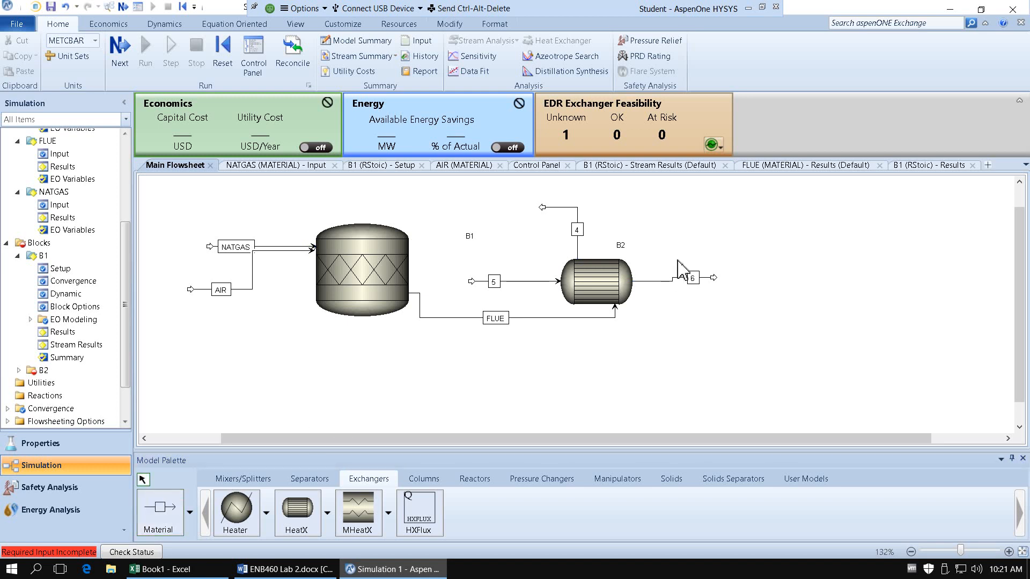
Rename B2's cold inlet stream as WATER and its cold outlet stream as STEAM.
{"action": "left_click", "coordinate": [498, 286]}
{"action": "left_click", "coordinate": [498, 285]}
{"action": "type", "text": "WAT"}
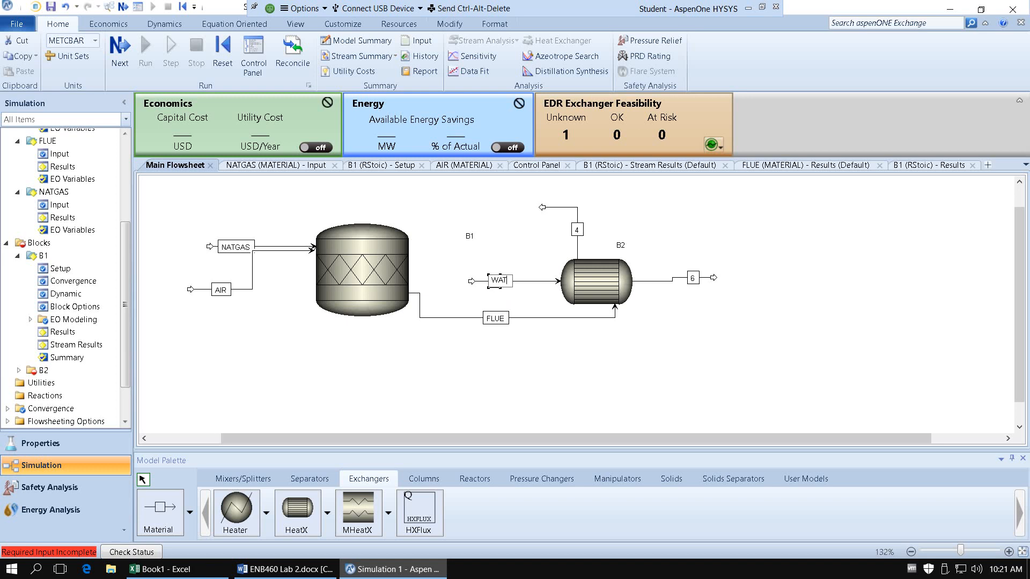
{"action": "type", "text": "ER"}
{"action": "key", "text": "Return"}
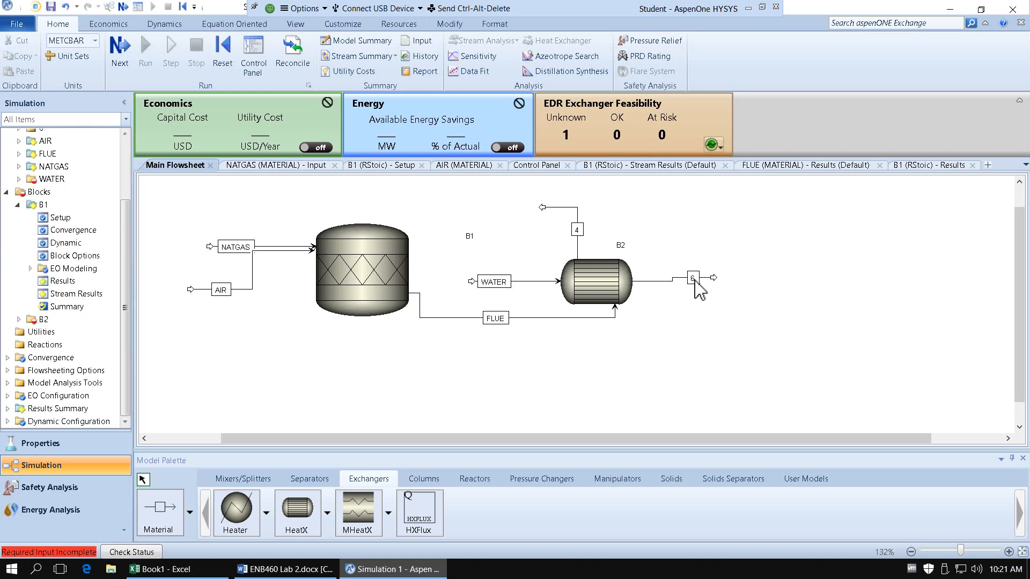
{"action": "left_click", "coordinate": [695, 281]}
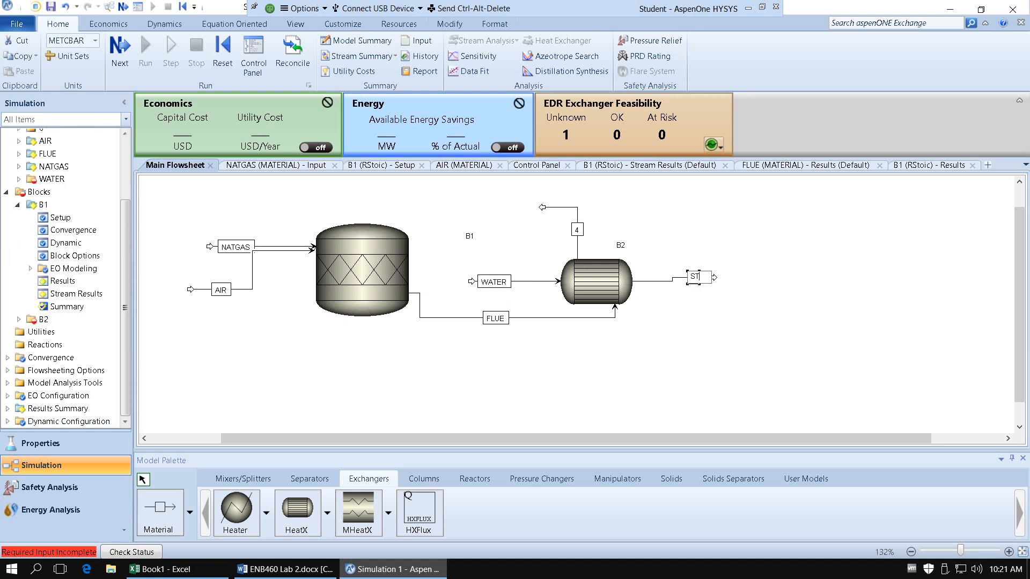
{"action": "key", "text": "Return"}
Open the WATER stream's input and set its temperature to 21 C and pressure to 1 bar.
{"action": "right_click", "coordinate": [521, 284]}
{"action": "left_click", "coordinate": [588, 28]}
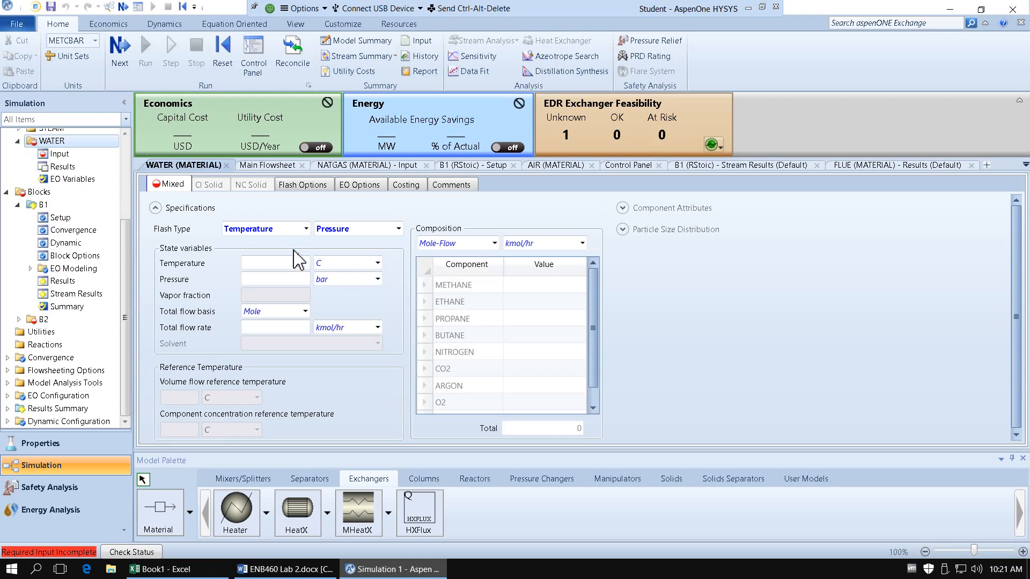
{"action": "left_click", "coordinate": [300, 262]}
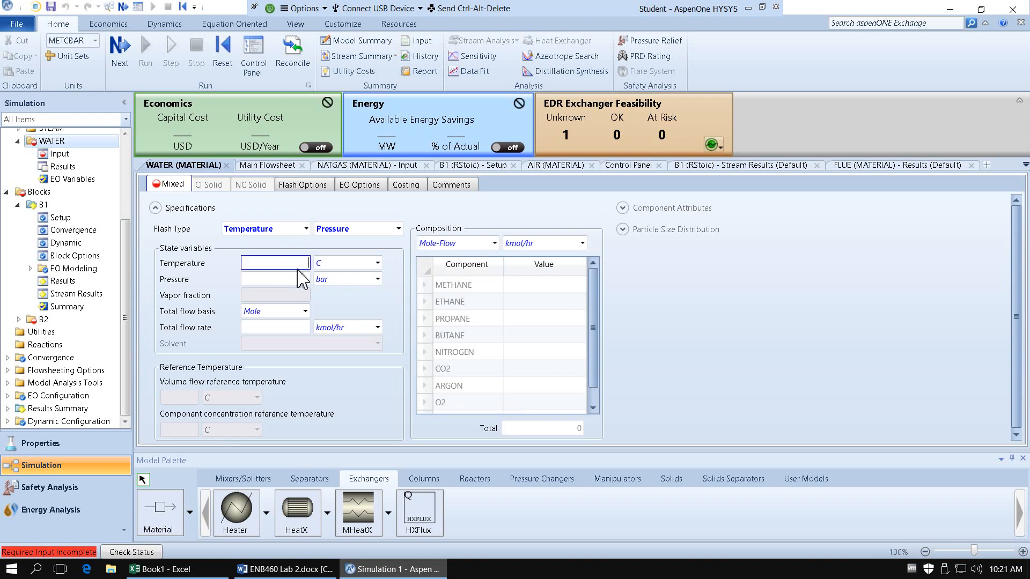
{"action": "type", "text": "21"}
{"action": "key", "text": "Tab"}
{"action": "type", "text": "1"}
{"action": "key", "text": "Tab"}
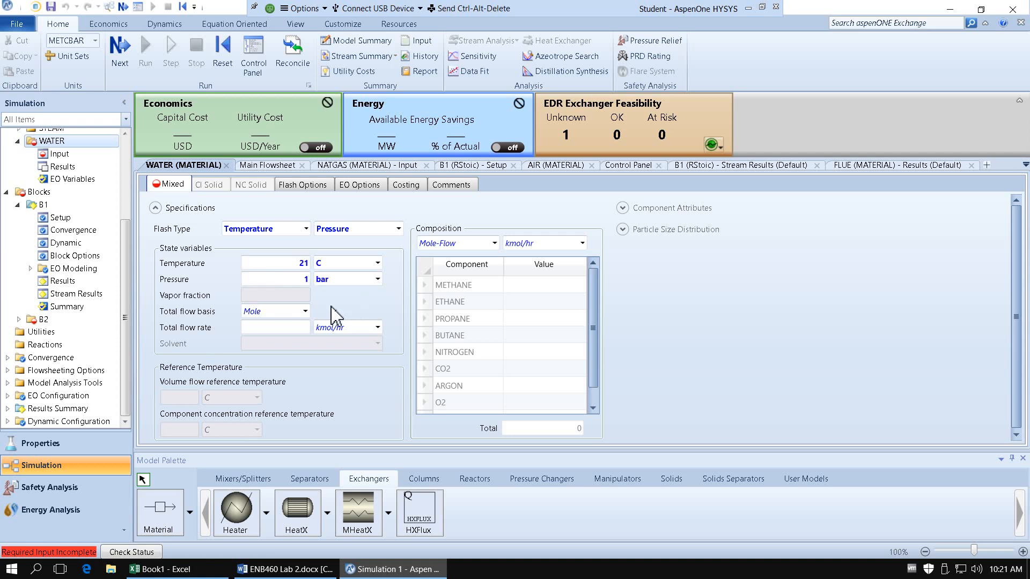
Set the WATER stream's total flow to a mass basis of 1500 tonne/hr.
{"action": "left_click", "coordinate": [305, 311]}
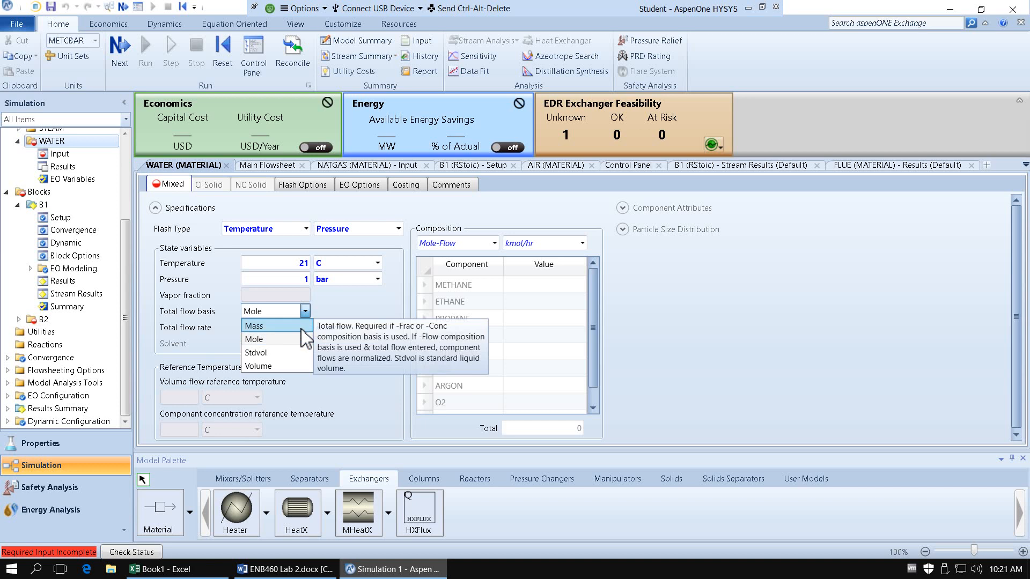
{"action": "left_click", "coordinate": [301, 326]}
{"action": "left_click", "coordinate": [302, 327]}
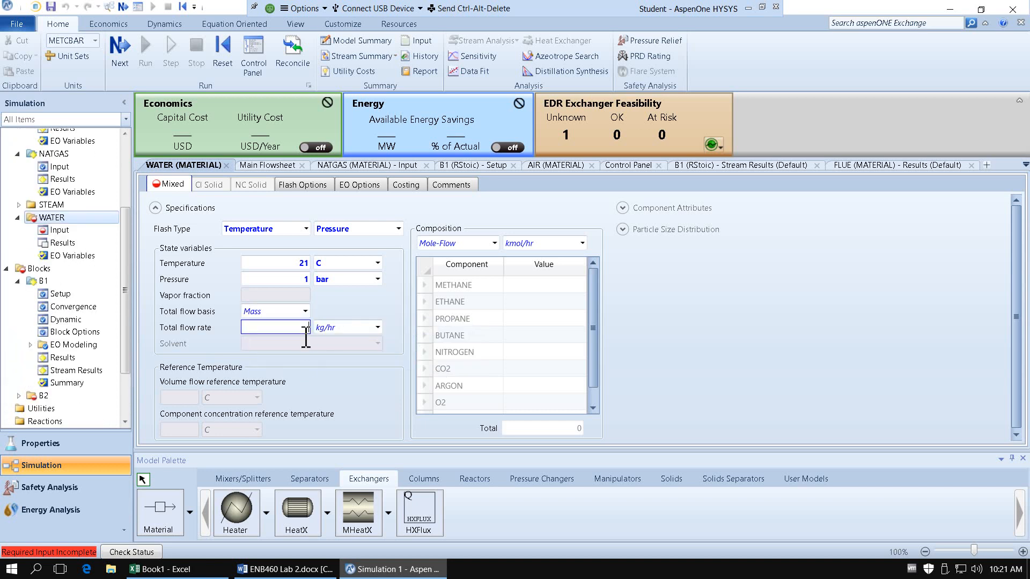
{"action": "type", "text": "1500"}
{"action": "left_click", "coordinate": [377, 328]}
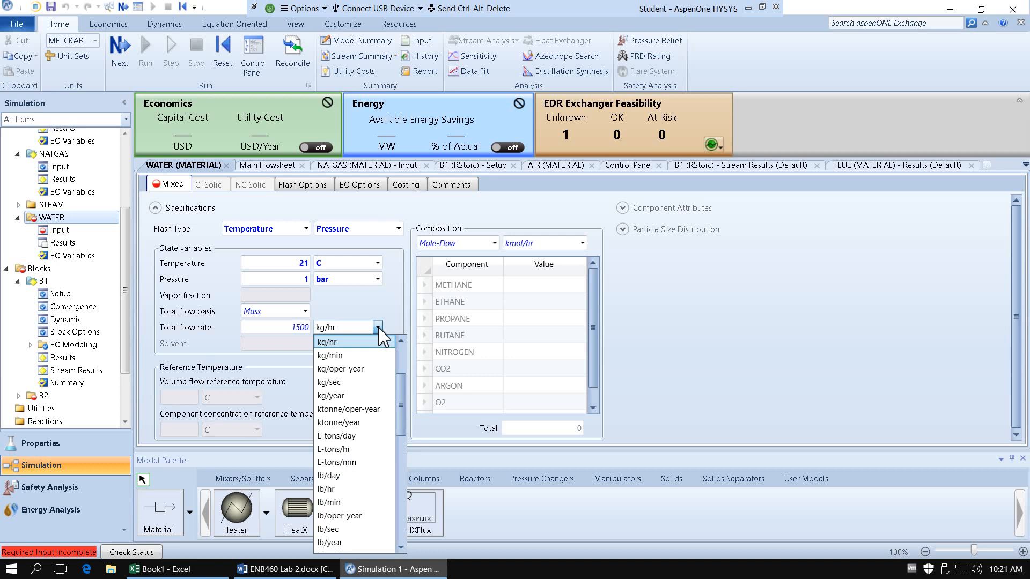
{"action": "left_click_drag", "start_coordinate": [402, 396], "coordinate": [402, 506]}
{"action": "left_click", "coordinate": [350, 449]}
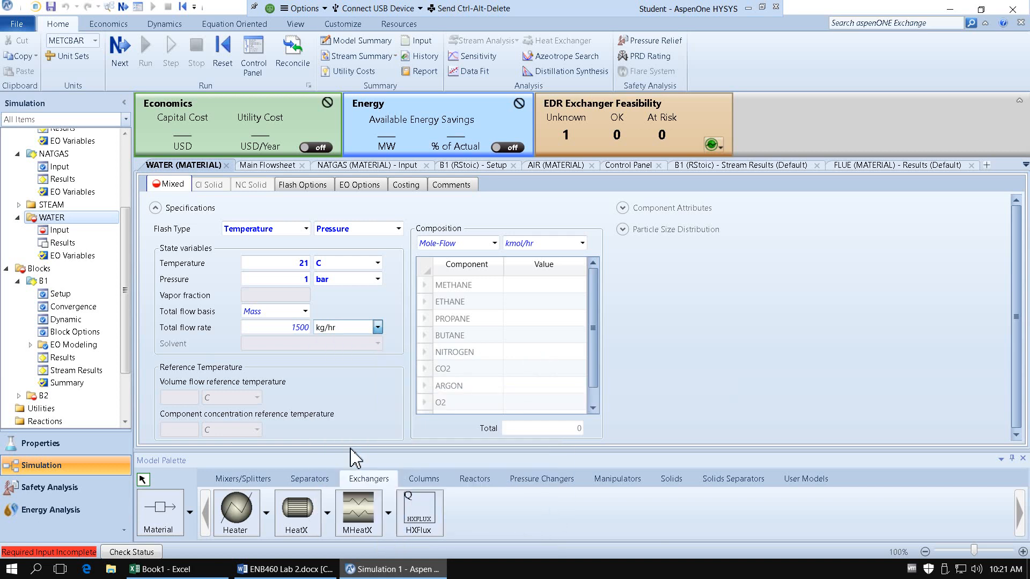
Define the WATER stream's composition by Mass-Frac, with a value of 1 for the WATER component.
{"action": "left_click", "coordinate": [494, 243]}
{"action": "left_click", "coordinate": [478, 272]}
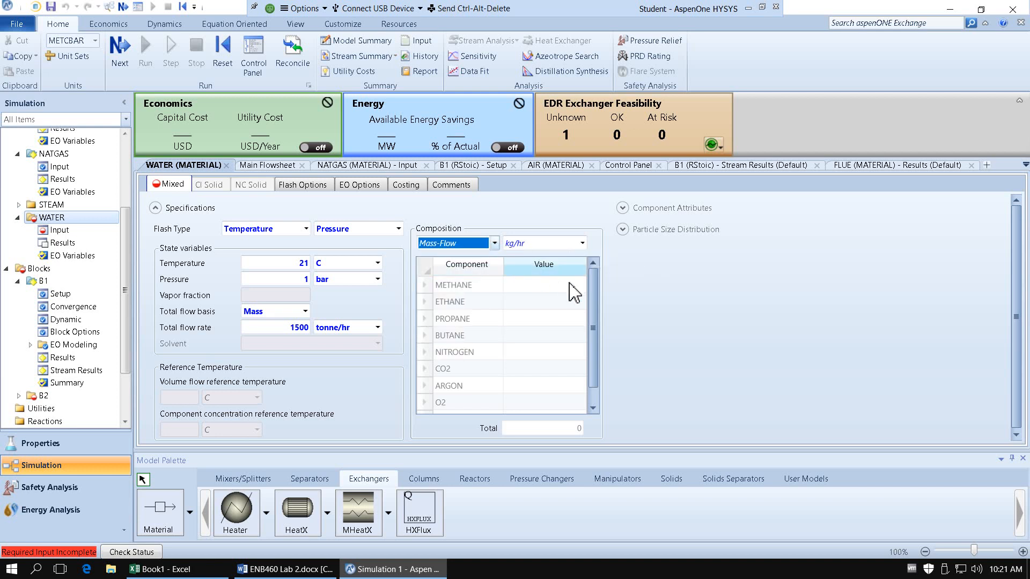
{"action": "left_click", "coordinate": [494, 243]}
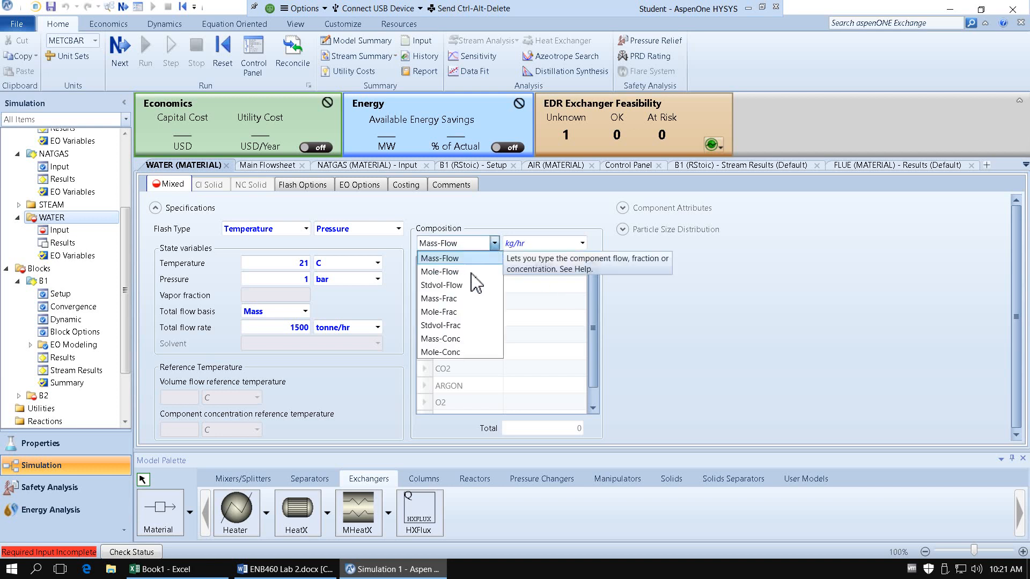
{"action": "left_click", "coordinate": [458, 299]}
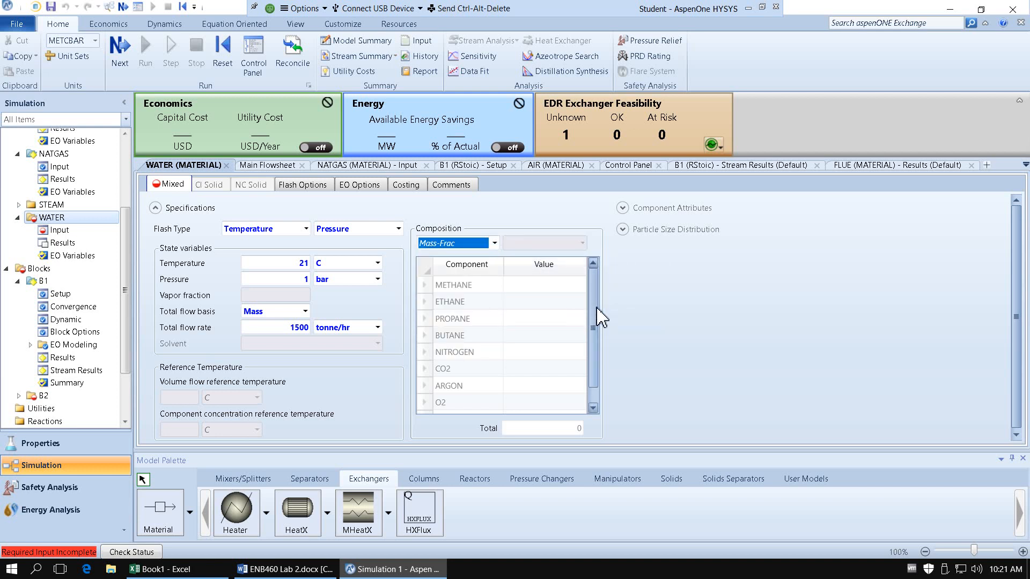
{"action": "scroll", "coordinate": [584, 344], "scroll_direction": "down", "scroll_amount": 1}
{"action": "left_click", "coordinate": [557, 404]}
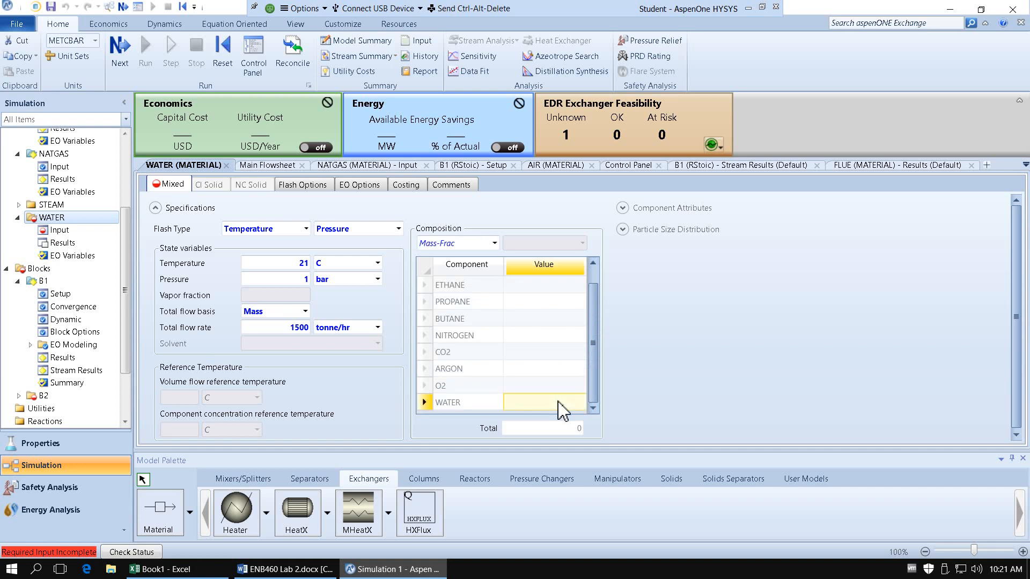
{"action": "type", "text": "1"}
{"action": "key", "text": "Return"}
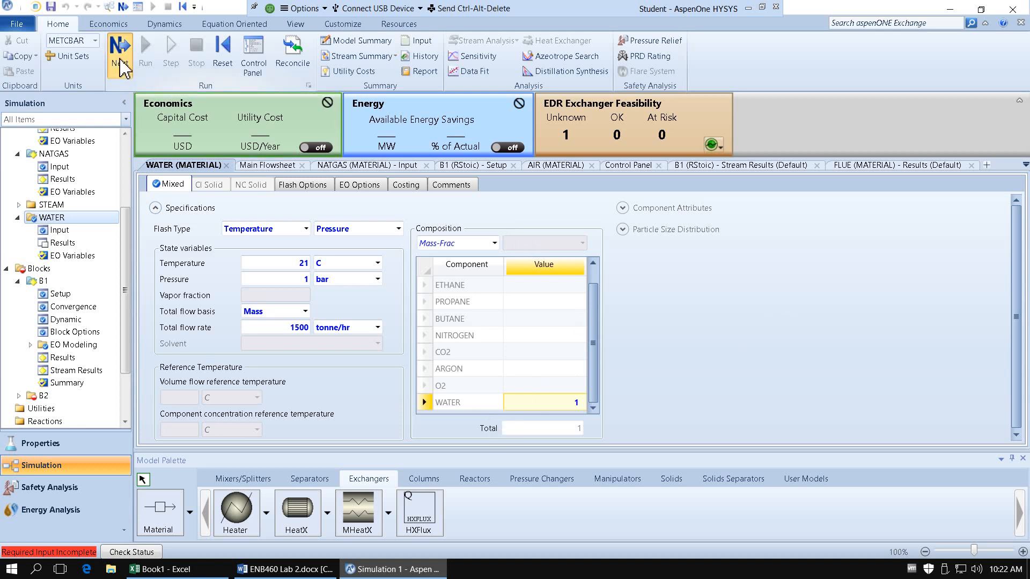
Specify heat exchanger B2 by a cold stream outlet temperature of 202.83 C.
{"action": "left_click", "coordinate": [121, 63]}
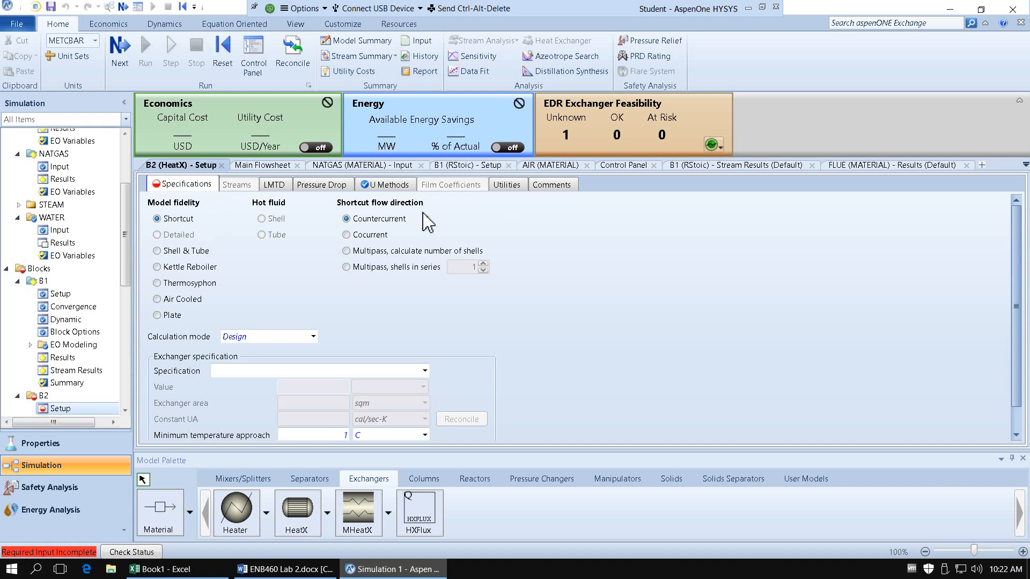
{"action": "scroll", "coordinate": [494, 349], "scroll_direction": "down", "scroll_amount": 1}
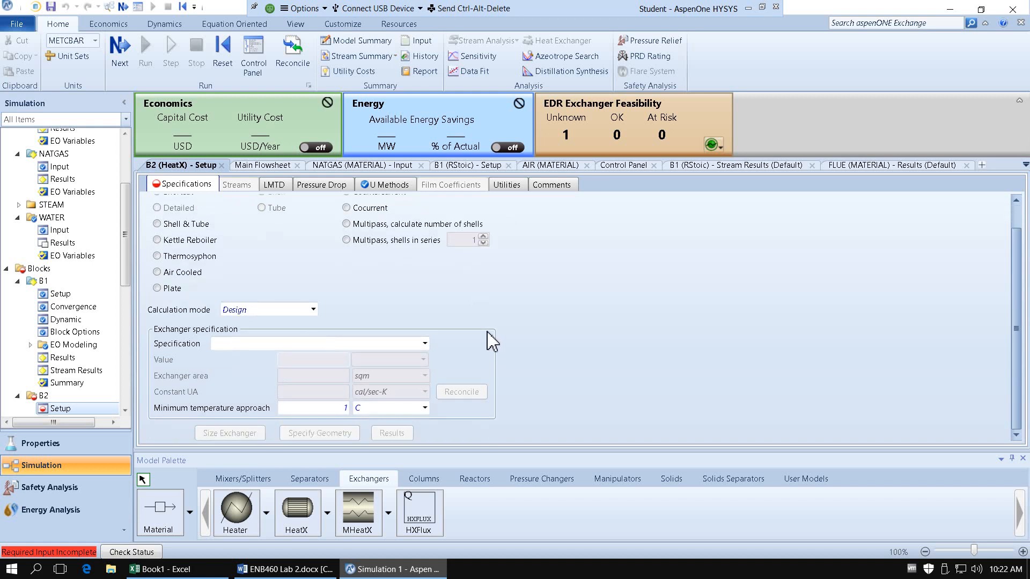
{"action": "left_click", "coordinate": [423, 346]}
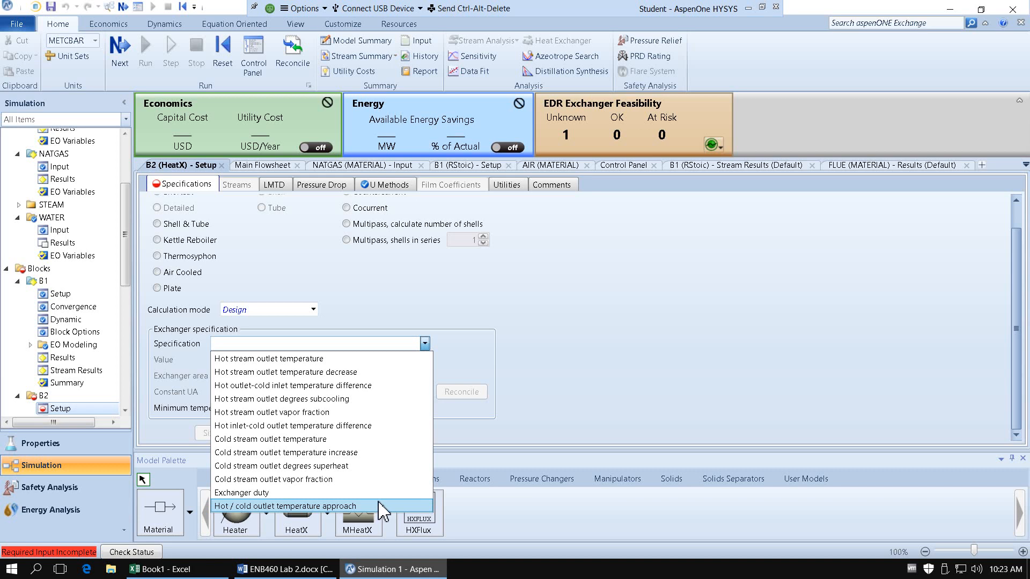
{"action": "left_click", "coordinate": [403, 441]}
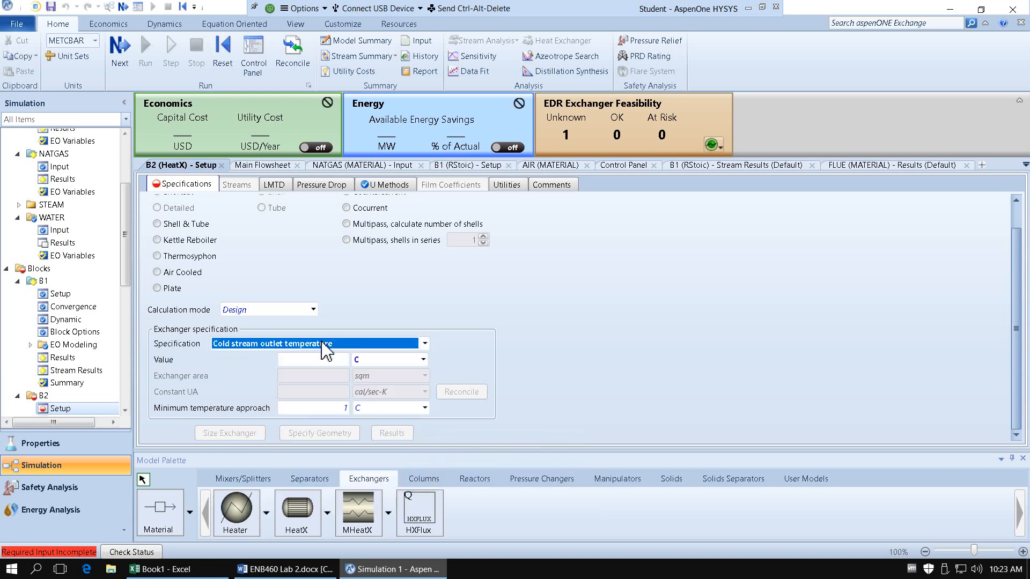
{"action": "left_click", "coordinate": [333, 360]}
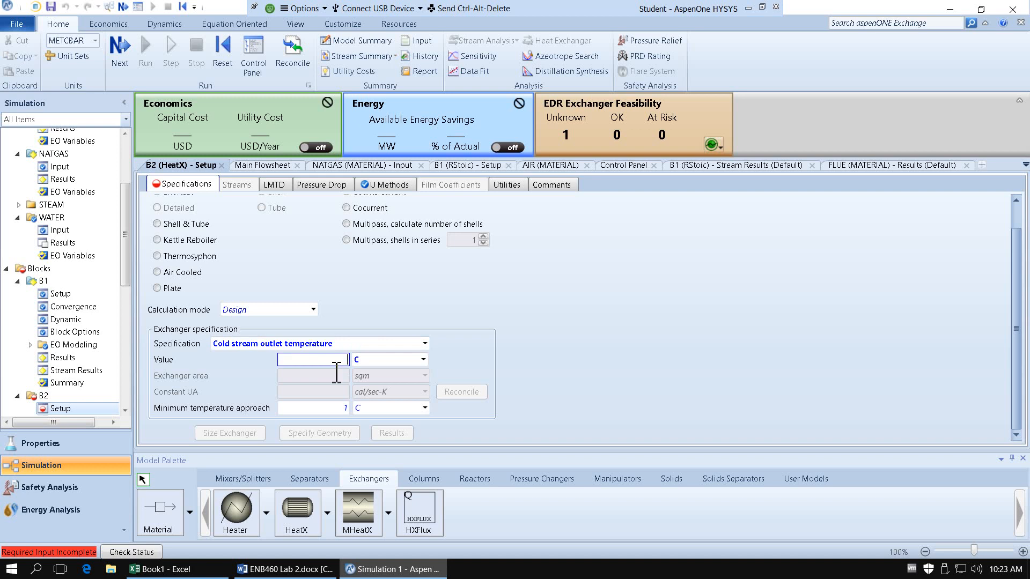
{"action": "type", "text": "202.83"}
{"action": "left_click", "coordinate": [490, 326]}
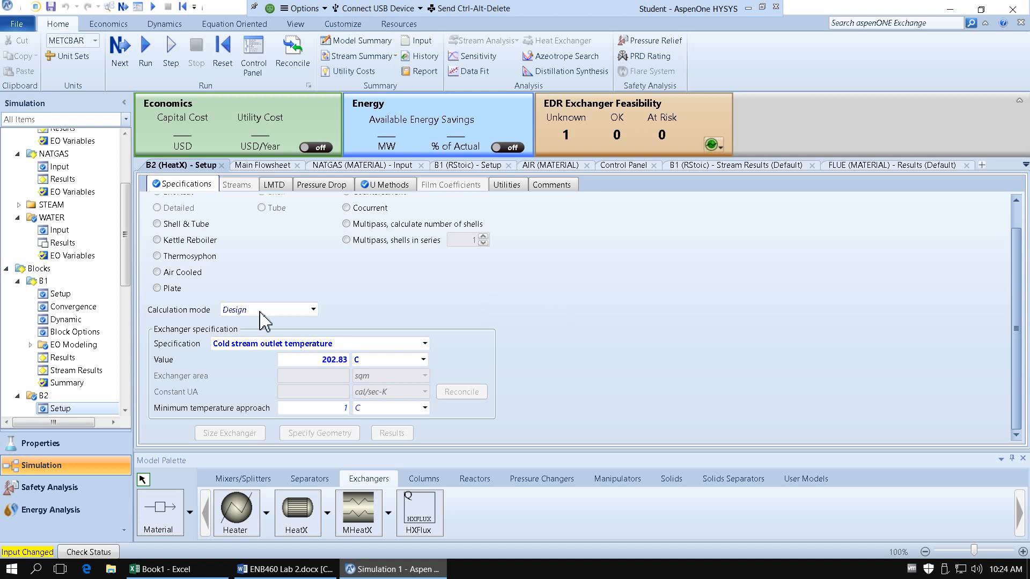
Run the simulation with heat exchanger B2 included.
{"action": "scroll", "coordinate": [427, 340], "scroll_direction": "up", "scroll_amount": 1}
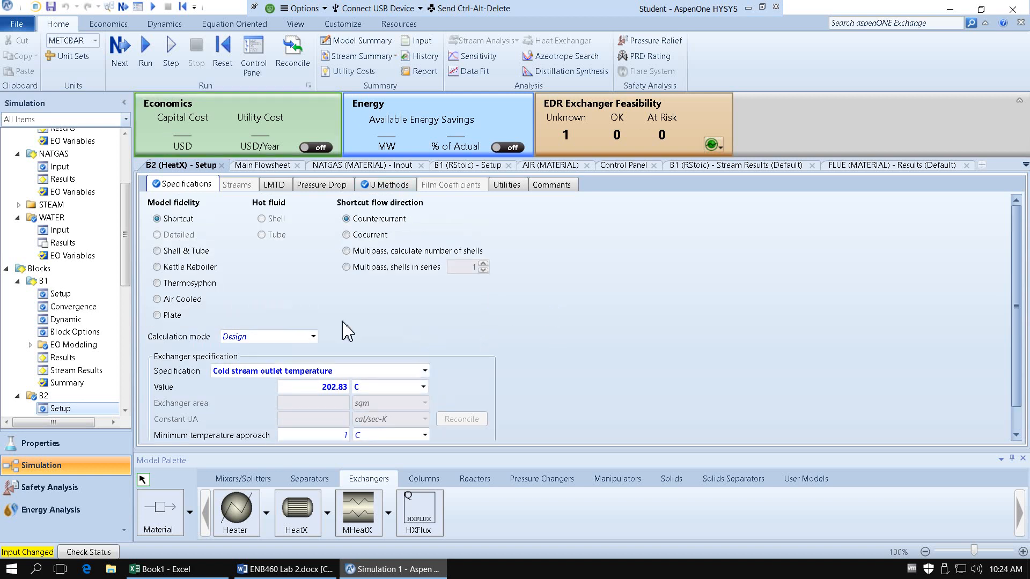
{"action": "left_click", "coordinate": [120, 54]}
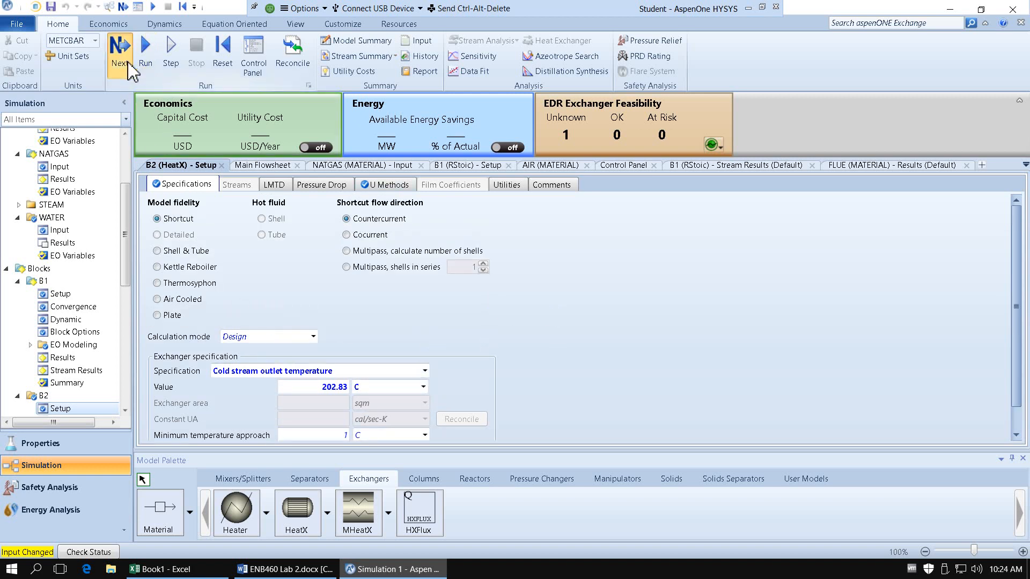
{"action": "left_click", "coordinate": [592, 314]}
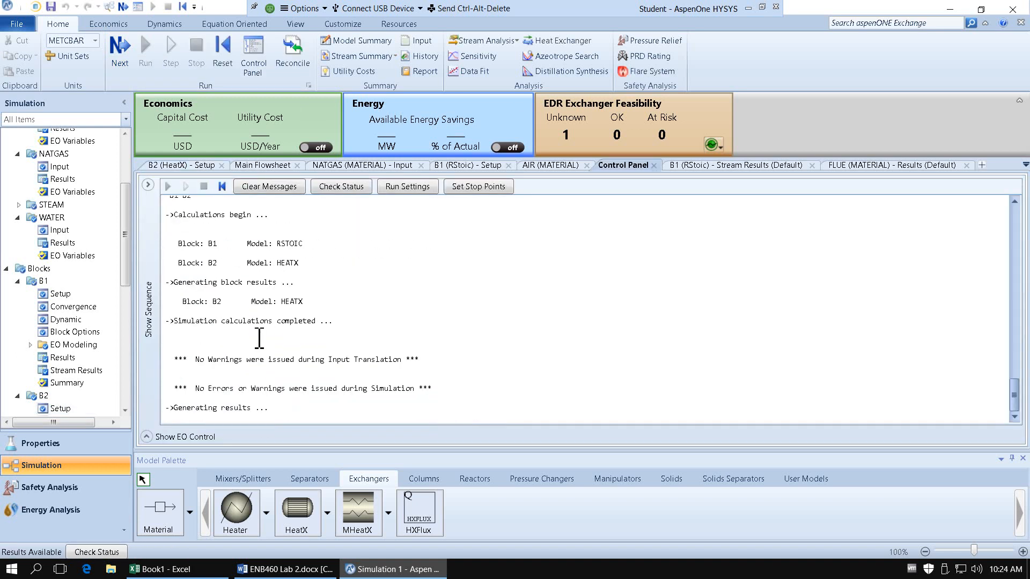
Display temperature, pressure and mass flow rate on the flowsheet streams, and move the WATER stream up clear of the FLUE labels.
{"action": "left_click", "coordinate": [260, 166]}
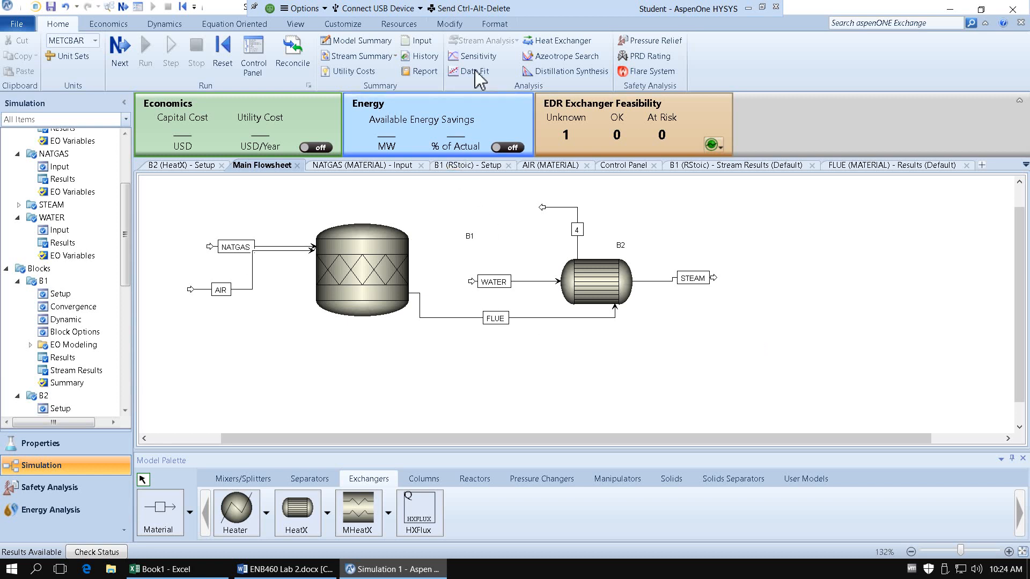
{"action": "left_click", "coordinate": [450, 24]}
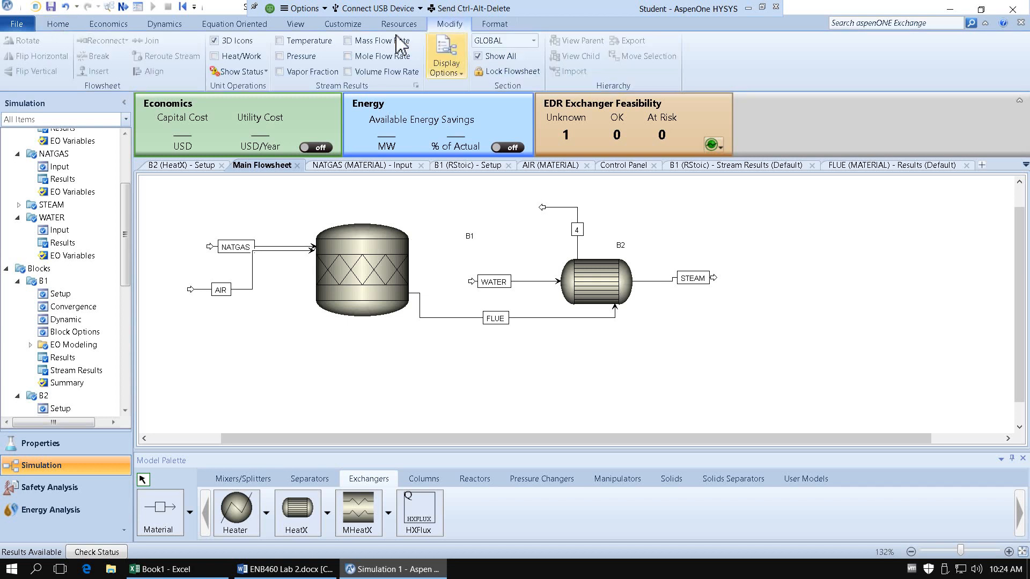
{"action": "left_click", "coordinate": [280, 42]}
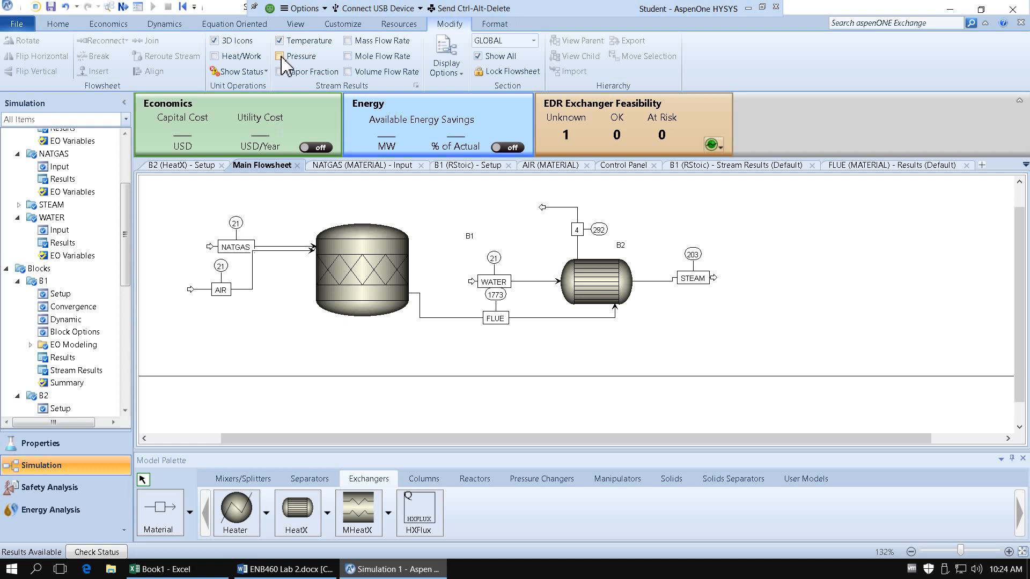
{"action": "left_click", "coordinate": [280, 56]}
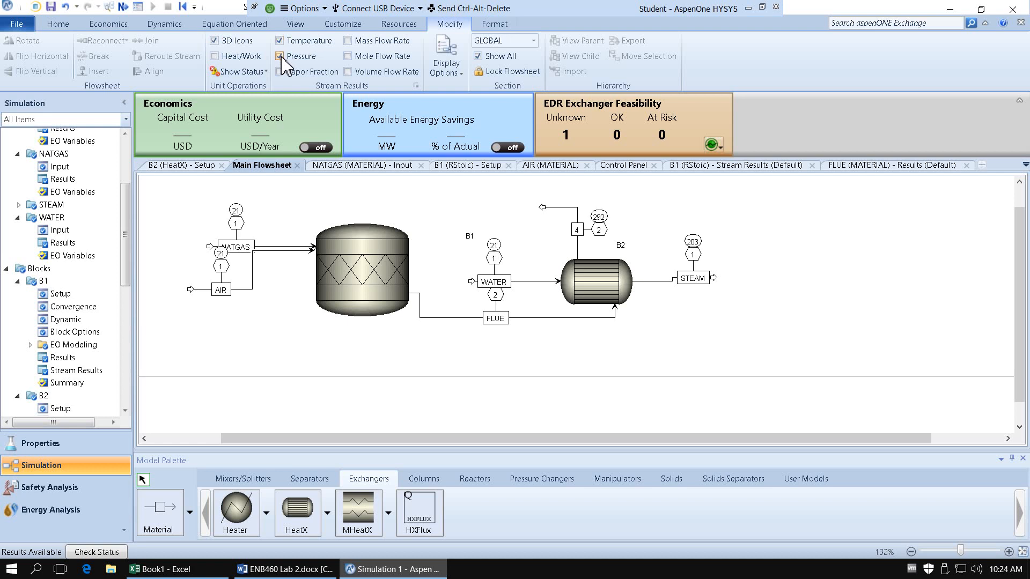
{"action": "left_click", "coordinate": [347, 41]}
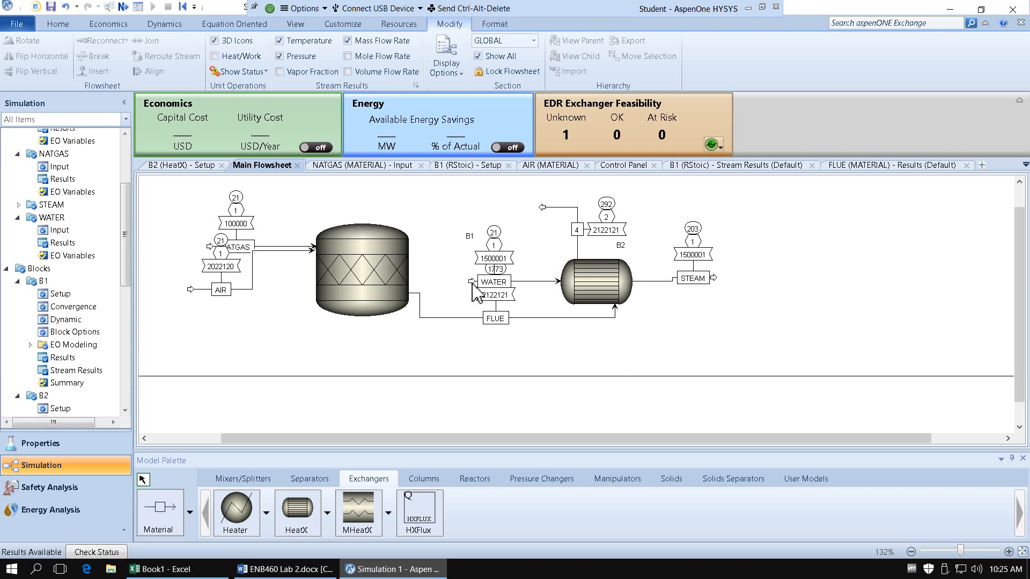
{"action": "left_click_drag", "start_coordinate": [472, 281], "coordinate": [475, 227]}
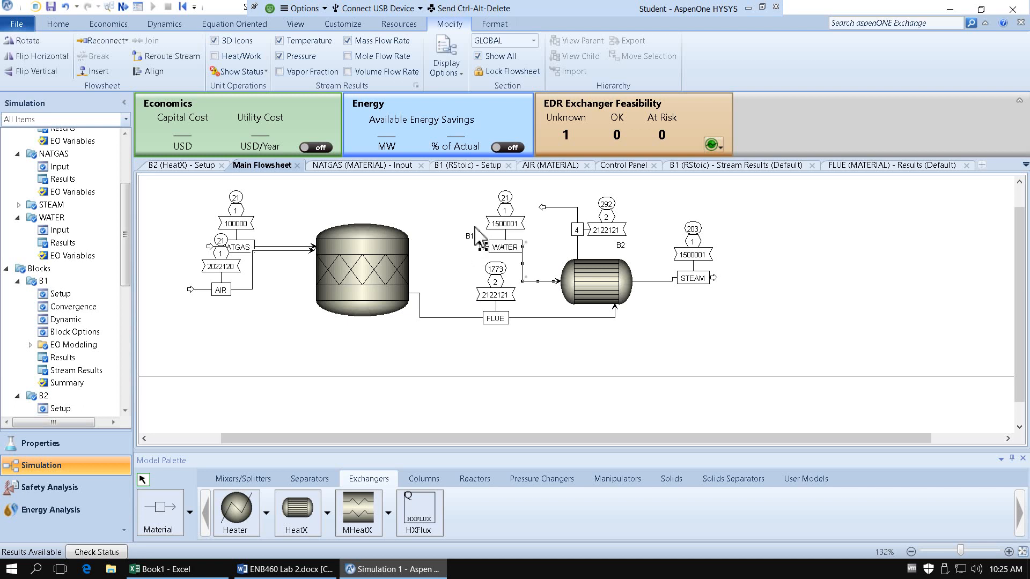
{"action": "left_click", "coordinate": [476, 220]}
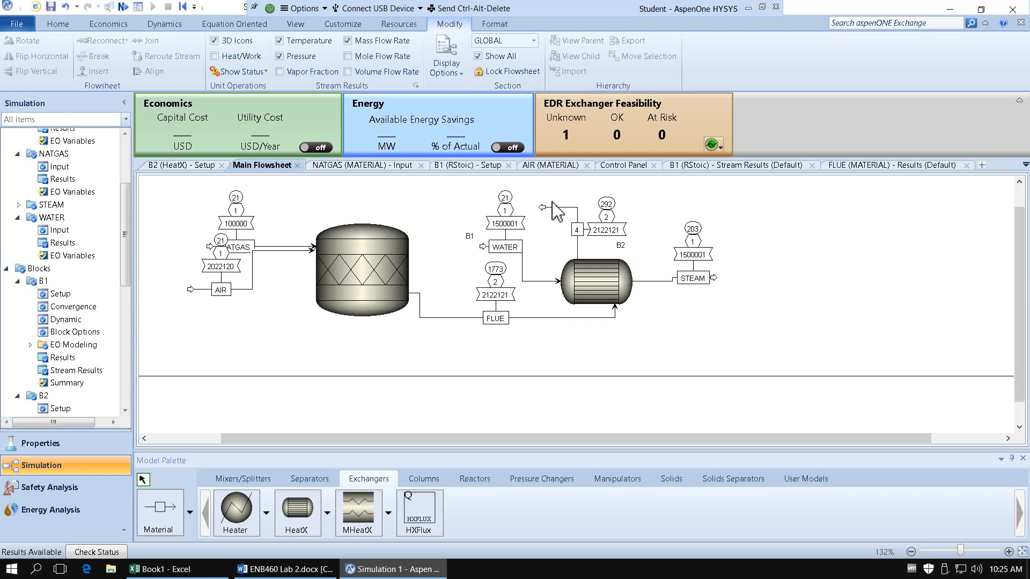
Open the results of stream 4 leaving exchanger B2 and set its Mass Flows unit to tonne/hr.
{"action": "right_click", "coordinate": [579, 241]}
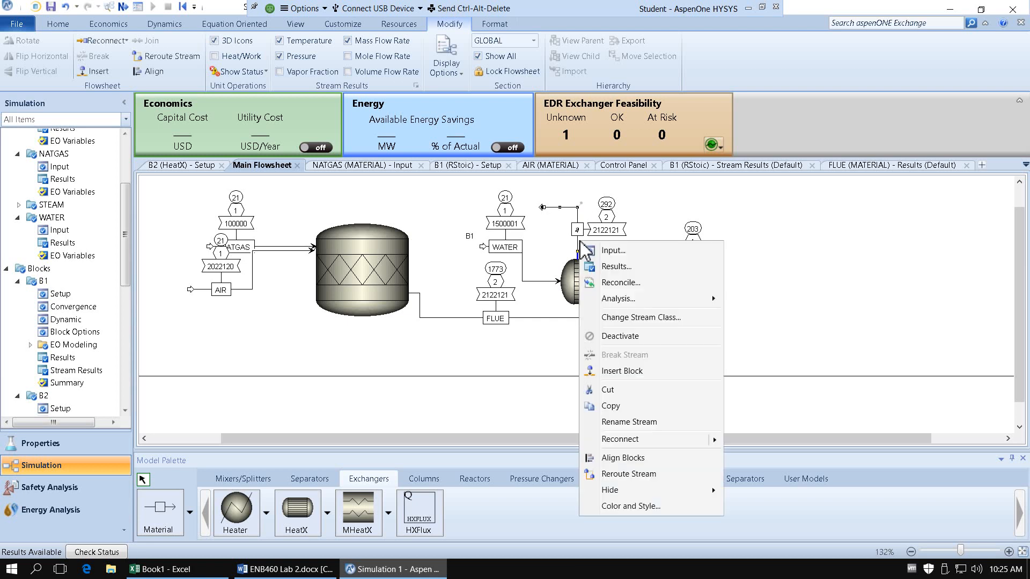
{"action": "left_click", "coordinate": [603, 263]}
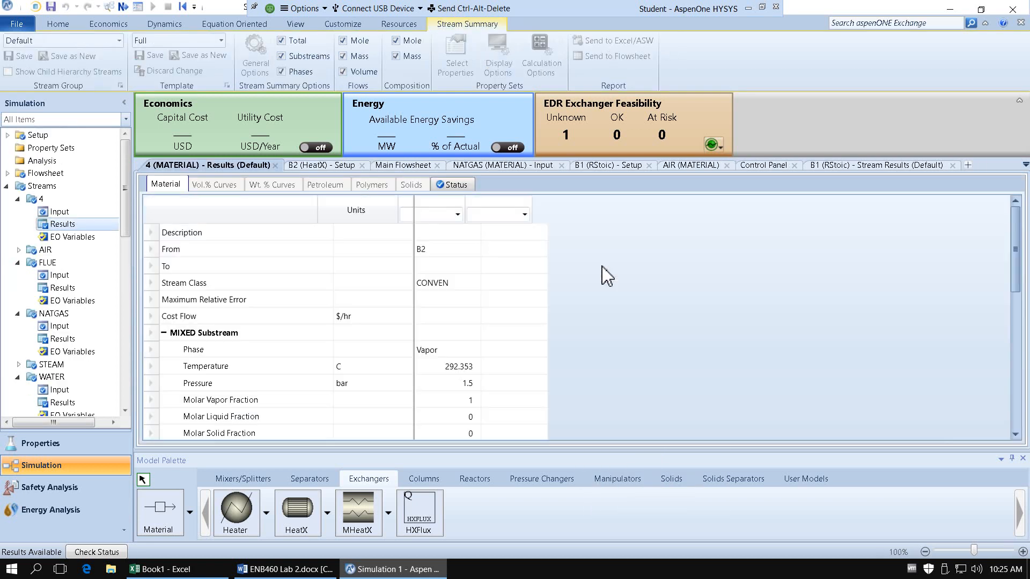
{"action": "left_click", "coordinate": [169, 334]}
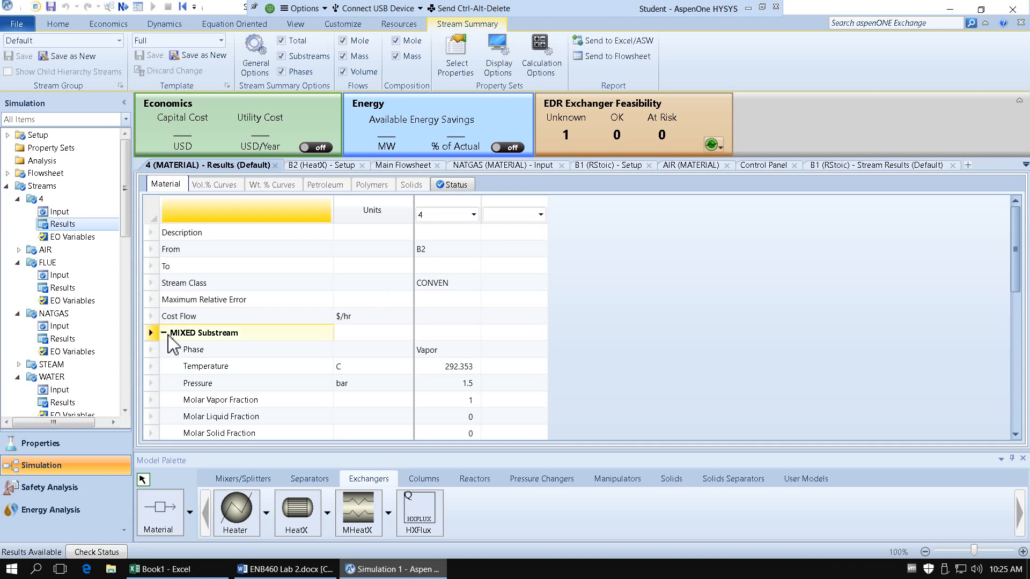
{"action": "scroll", "coordinate": [365, 350], "scroll_direction": "down", "scroll_amount": 6}
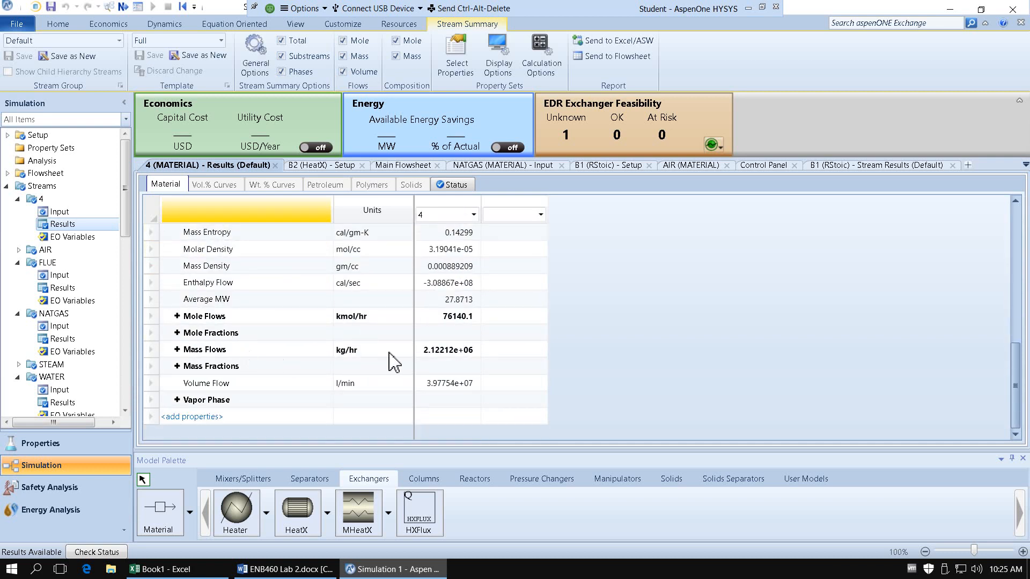
{"action": "left_click", "coordinate": [388, 352]}
{"action": "left_click", "coordinate": [404, 350]}
{"action": "left_click_drag", "start_coordinate": [407, 387], "coordinate": [406, 444]}
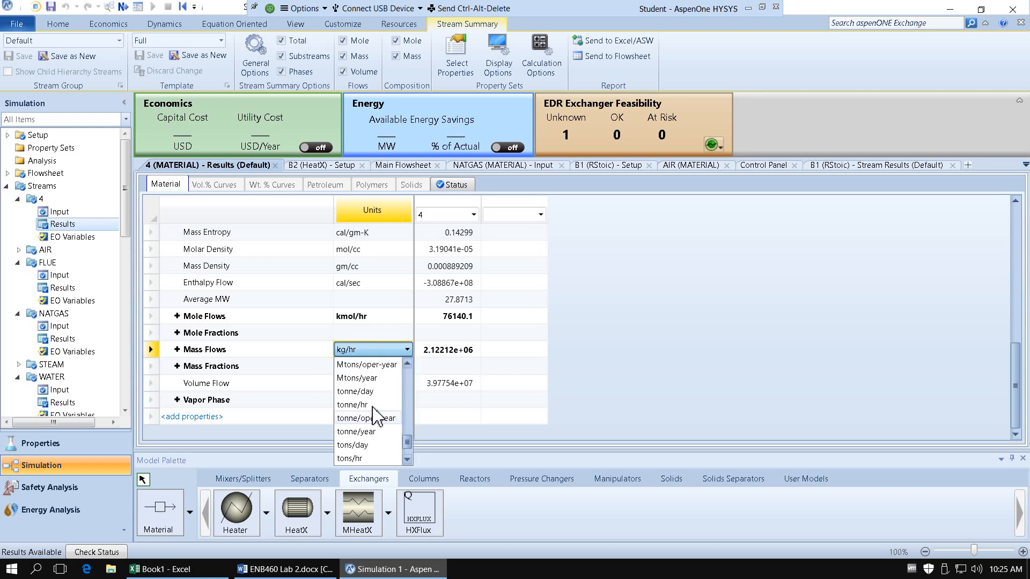
{"action": "left_click", "coordinate": [354, 405]}
Copy stream 4's total mass flow into cell B3, the boiler exit flow rate, in the Excel workbook.
{"action": "right_click", "coordinate": [459, 355]}
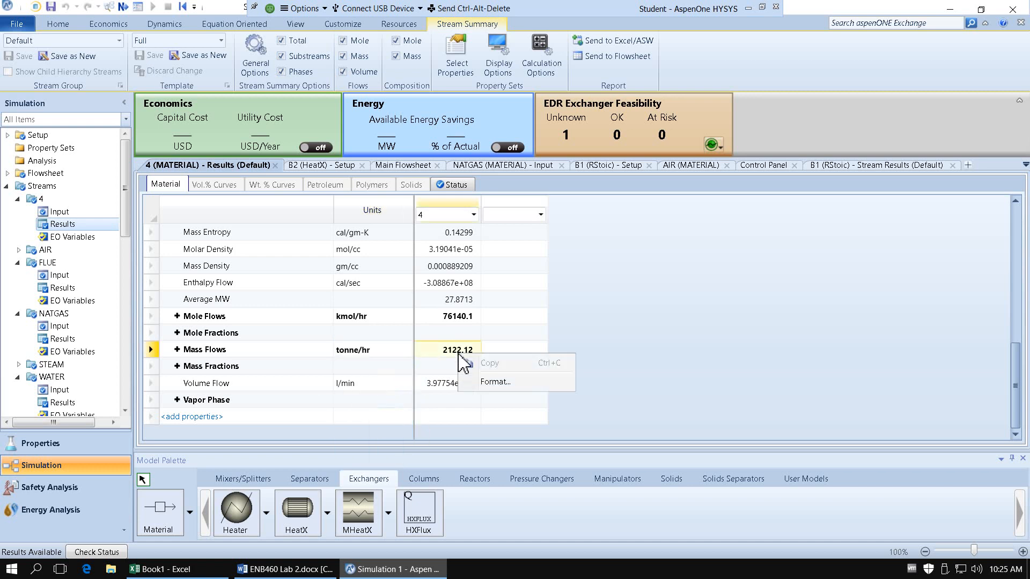
{"action": "left_click", "coordinate": [475, 363]}
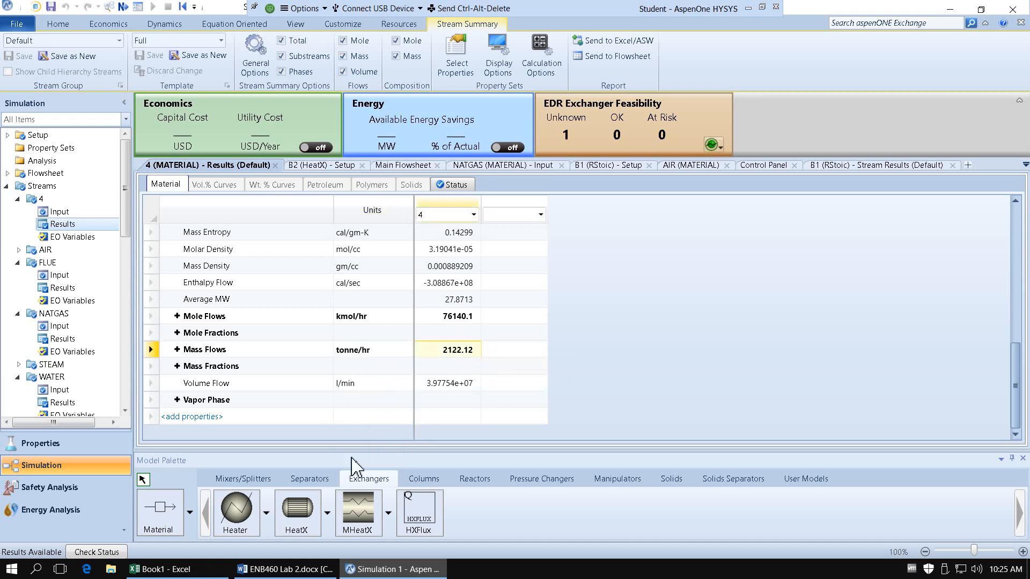
{"action": "left_click", "coordinate": [219, 570]}
{"action": "scroll", "coordinate": [237, 306], "scroll_direction": "up", "scroll_amount": 2}
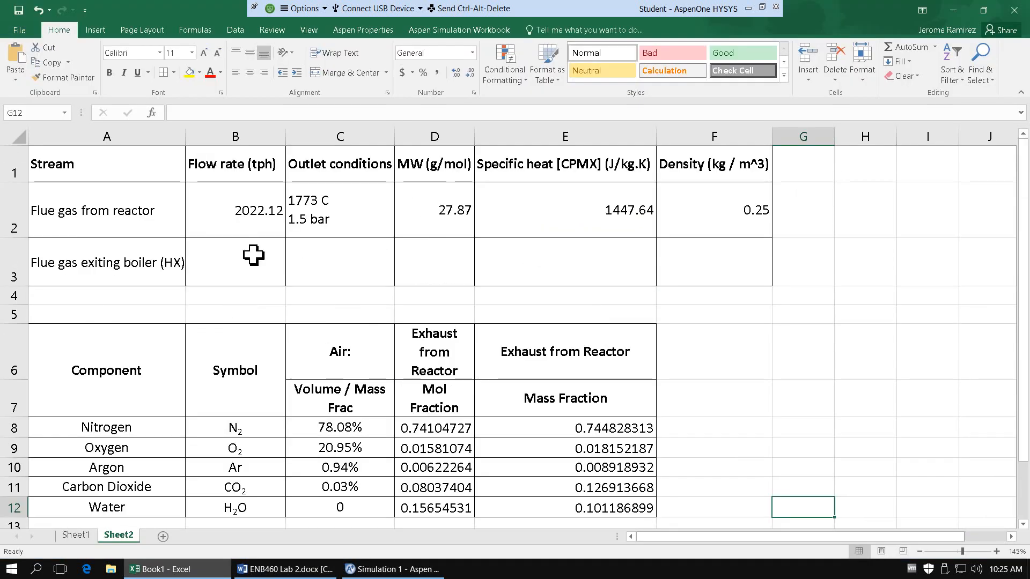
{"action": "left_click", "coordinate": [254, 252]}
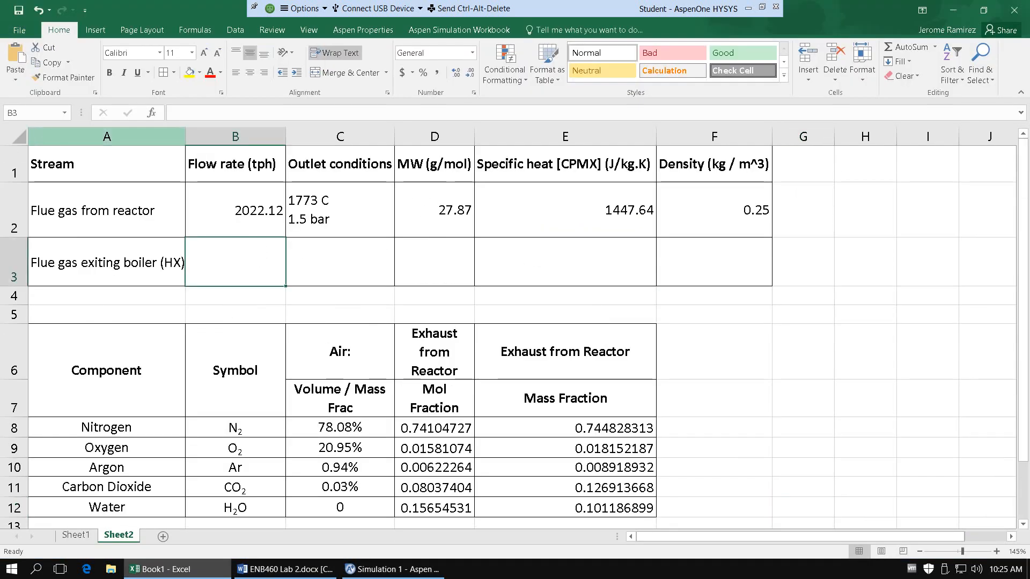
{"action": "left_click", "coordinate": [15, 79]}
{"action": "left_click", "coordinate": [19, 117]}
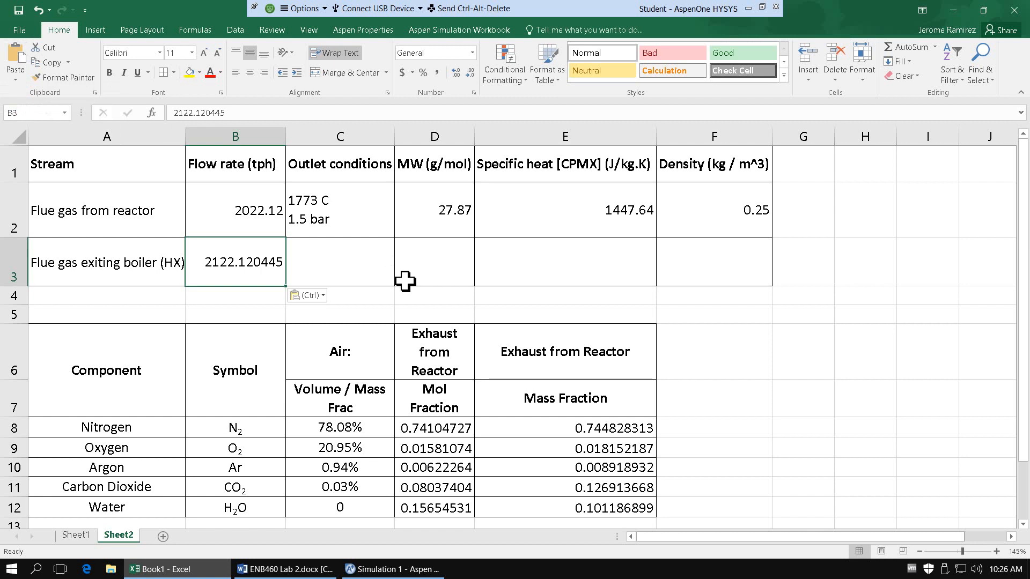
Look up stream 4's temperature and pressure in Aspen Plus and enter 292 C and 1.5 bar on two lines in Excel cell C3.
{"action": "left_click", "coordinate": [345, 274]}
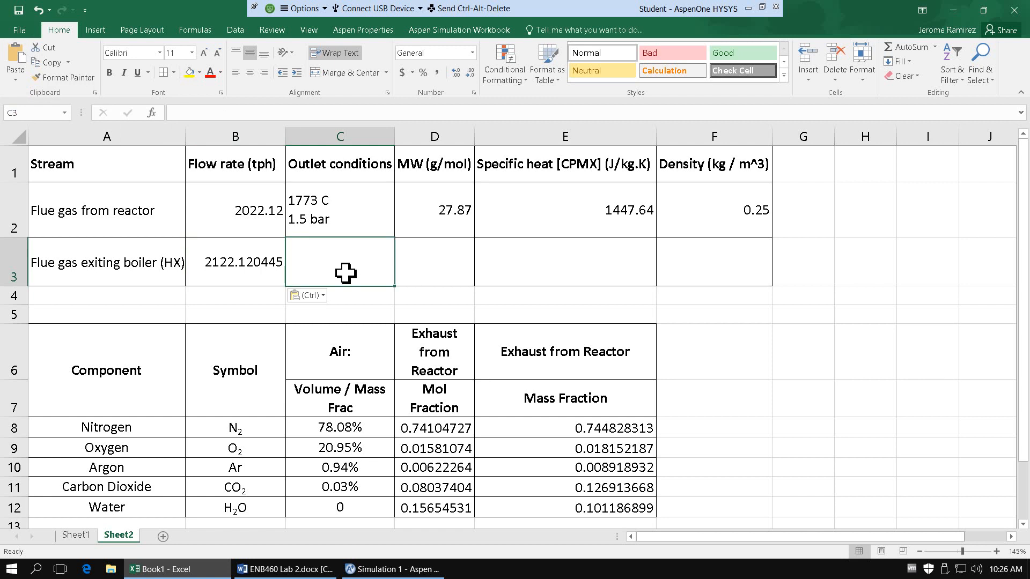
{"action": "key", "text": "alt+Tab"}
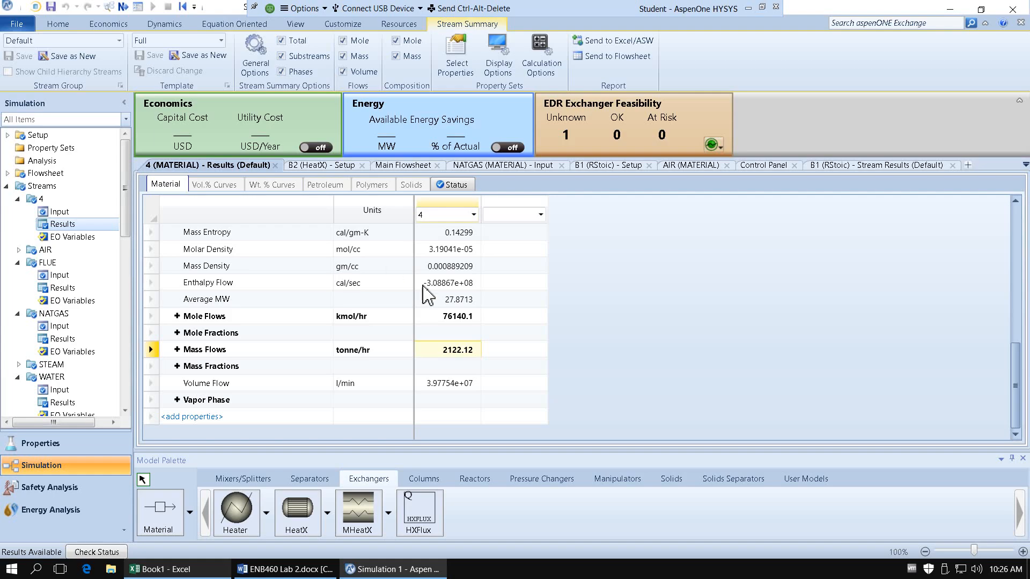
{"action": "scroll", "coordinate": [438, 307], "scroll_direction": "up", "scroll_amount": 5}
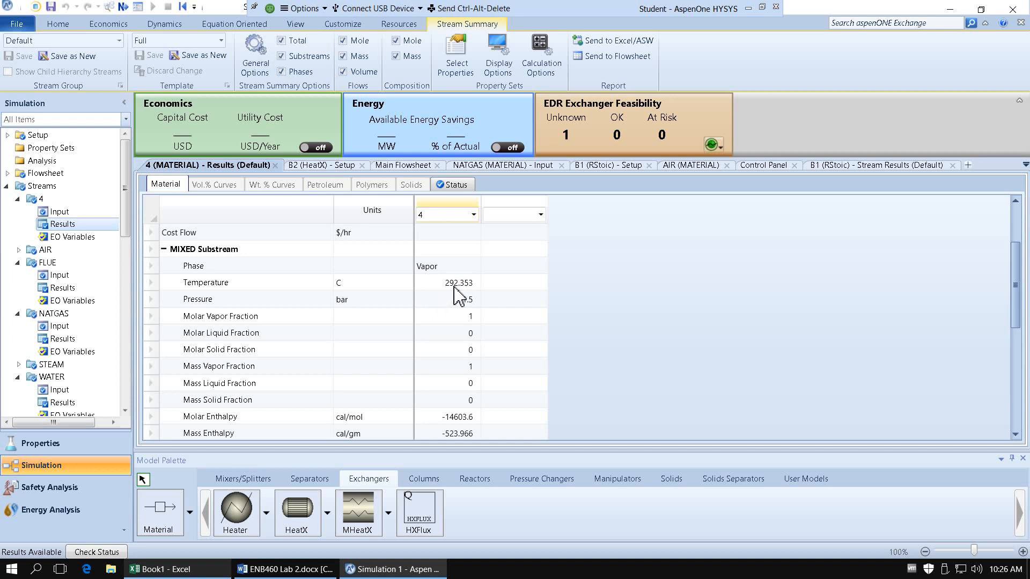
{"action": "key", "text": "alt+Tab"}
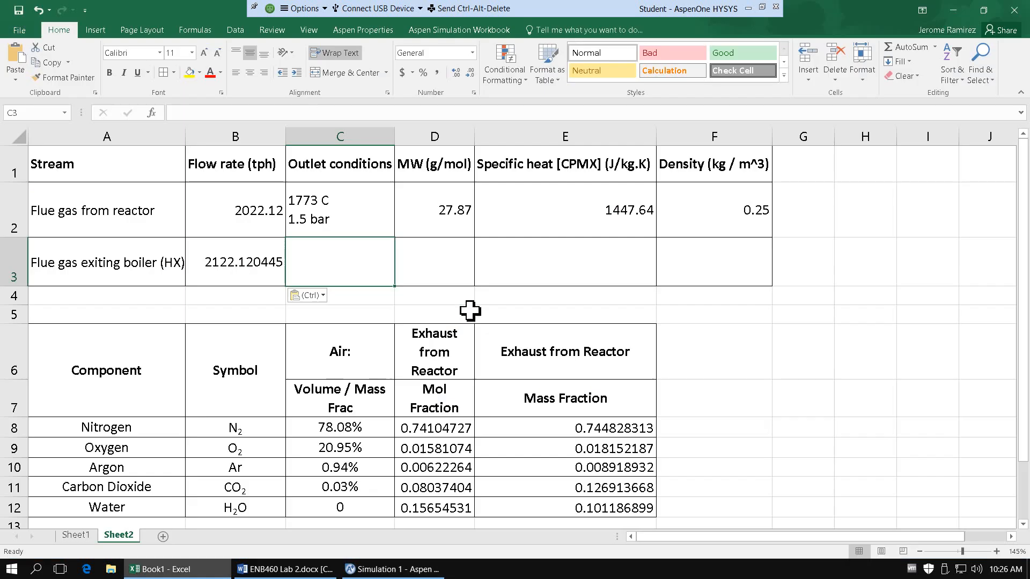
{"action": "type", "text": "29"}
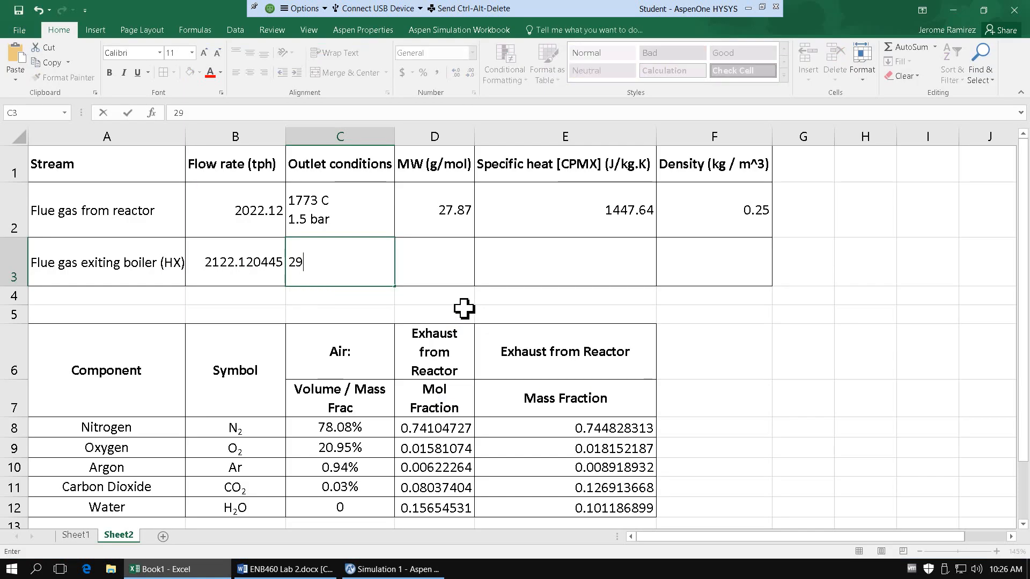
{"action": "type", "text": "2 C"}
{"action": "key", "text": "alt+Return"}
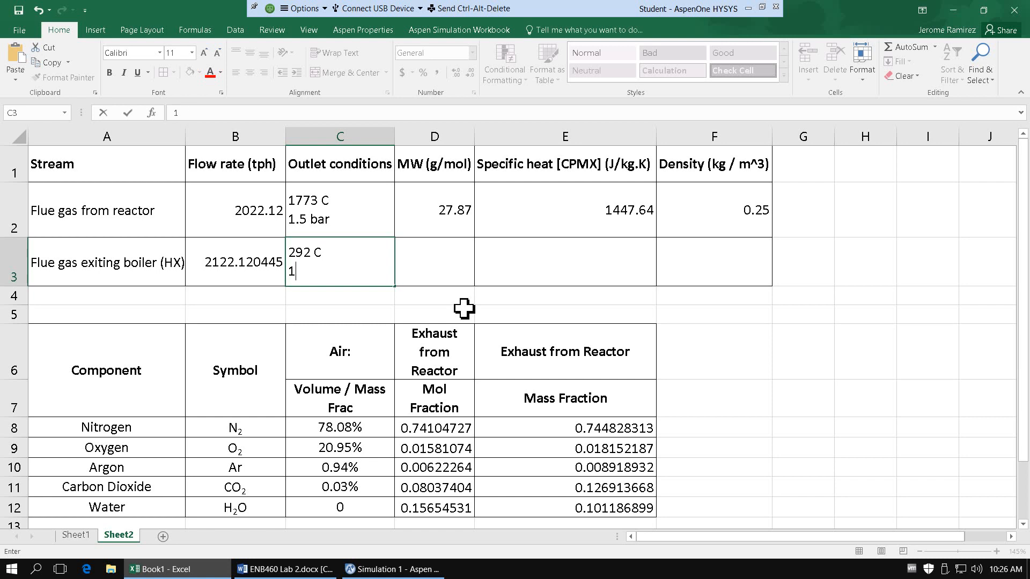
{"action": "left_click", "coordinate": [462, 280]}
Check stream 4's average MW in Aspen Plus, and copy the reactor flue gas MW from D2 into D3 in Excel.
{"action": "key", "text": "alt+Tab"}
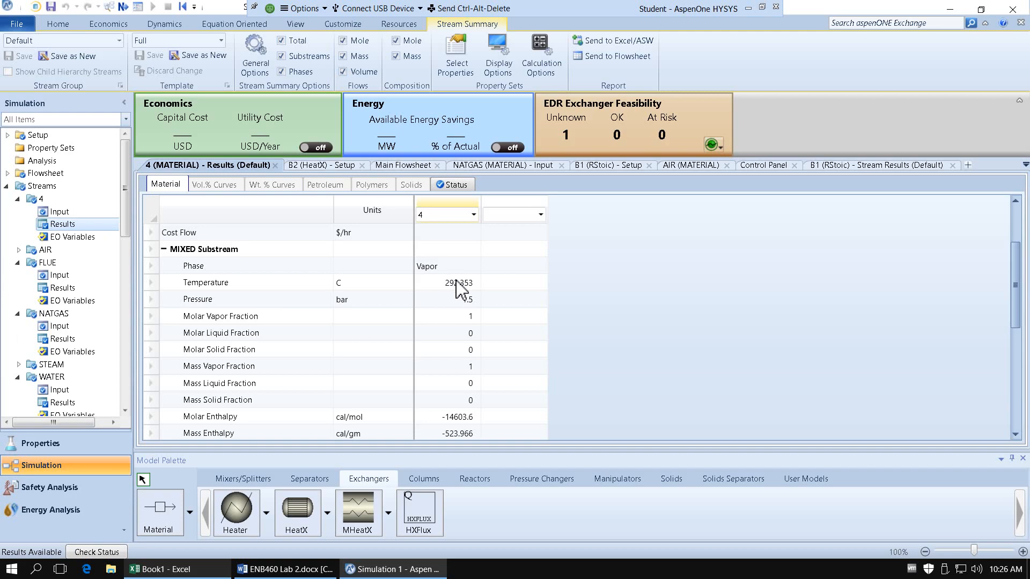
{"action": "scroll", "coordinate": [459, 287], "scroll_direction": "down", "scroll_amount": 3}
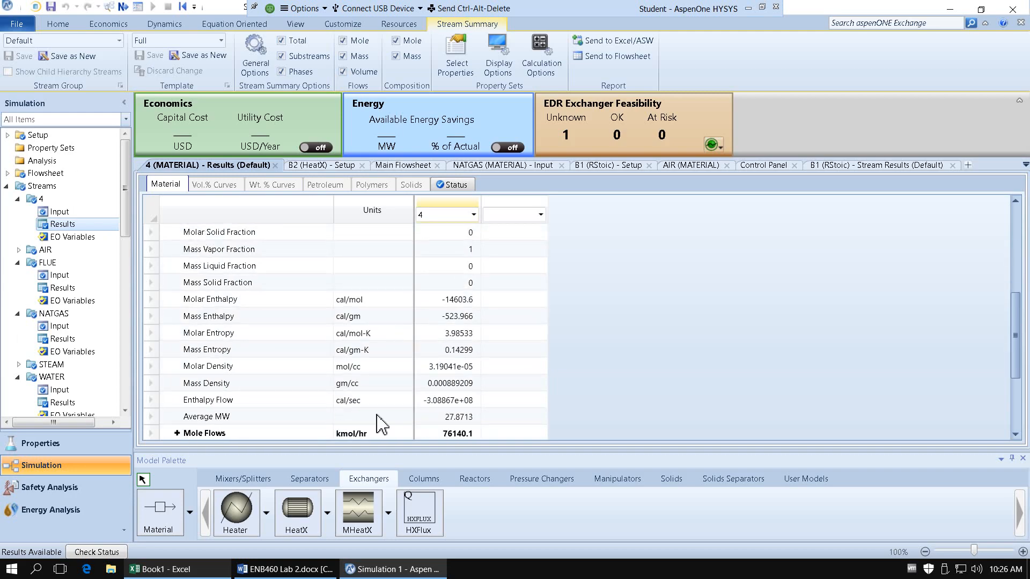
{"action": "key", "text": "alt+Tab"}
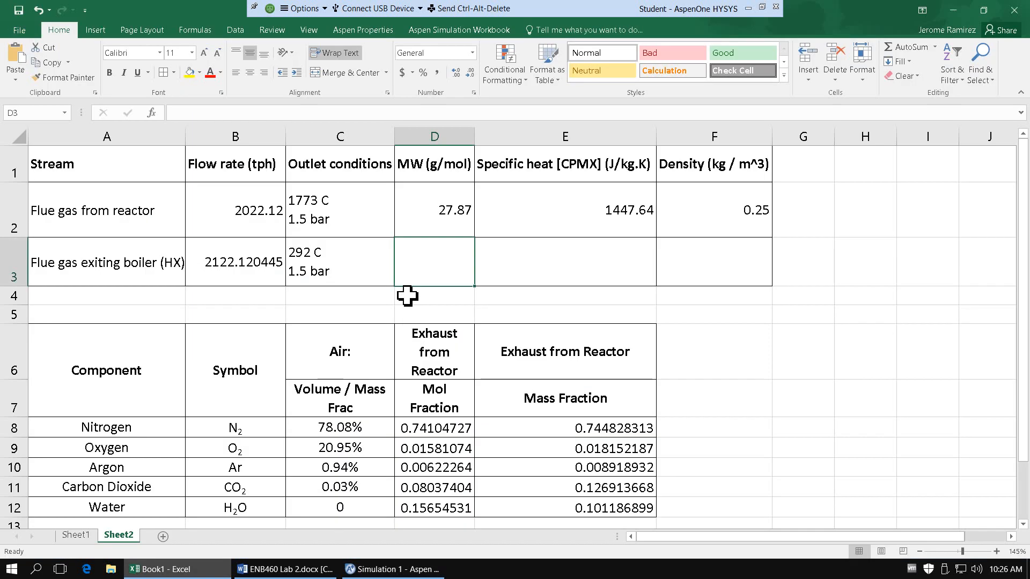
{"action": "left_click", "coordinate": [459, 232]}
{"action": "key", "text": "ctrl+c"}
{"action": "left_click", "coordinate": [468, 285]}
{"action": "key", "text": "ctrl+v"}
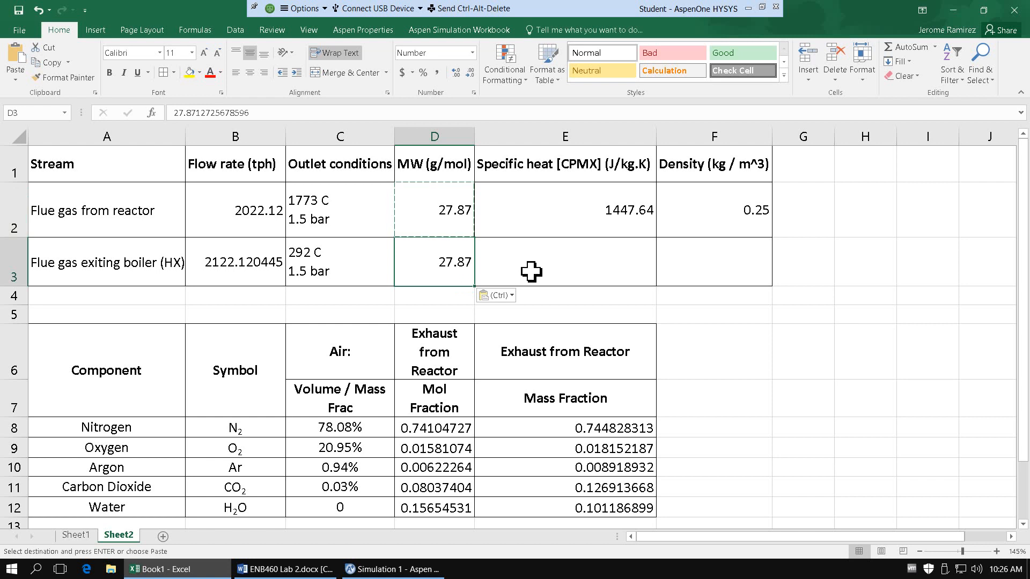
Set stream 4's Mass Density unit to kg/cum in Aspen Plus and copy the value into density cell F3 in Excel.
{"action": "left_click", "coordinate": [530, 271]}
{"action": "left_click", "coordinate": [705, 285]}
{"action": "key", "text": "alt+Tab"}
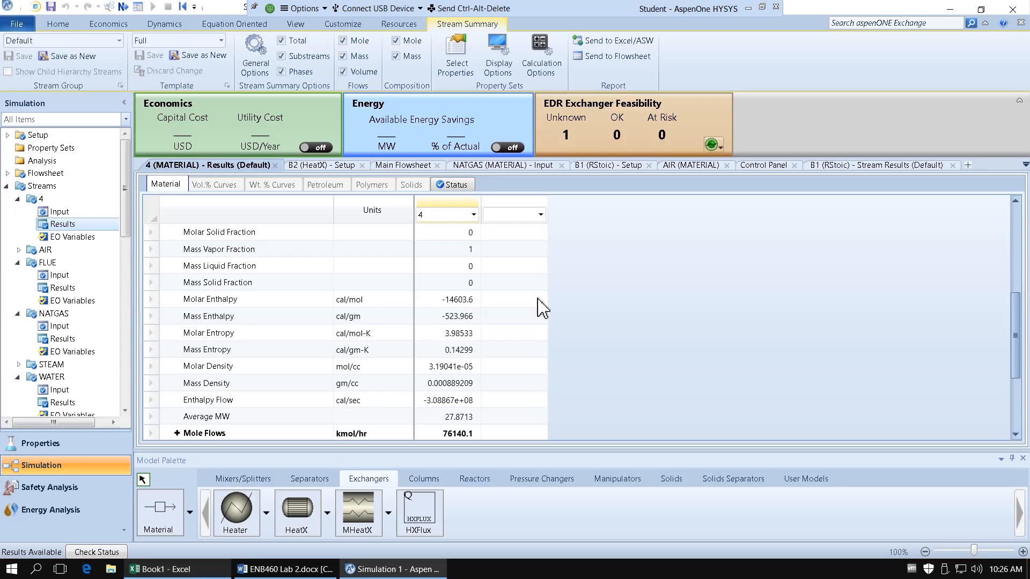
{"action": "left_click", "coordinate": [401, 385]}
{"action": "left_click", "coordinate": [403, 384]}
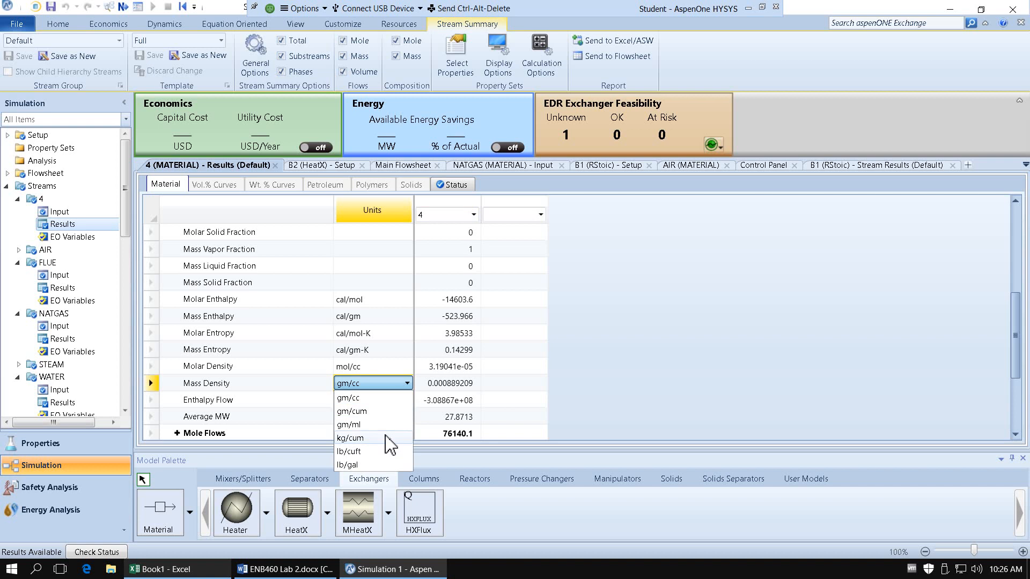
{"action": "left_click", "coordinate": [391, 438]}
{"action": "left_click", "coordinate": [459, 384]}
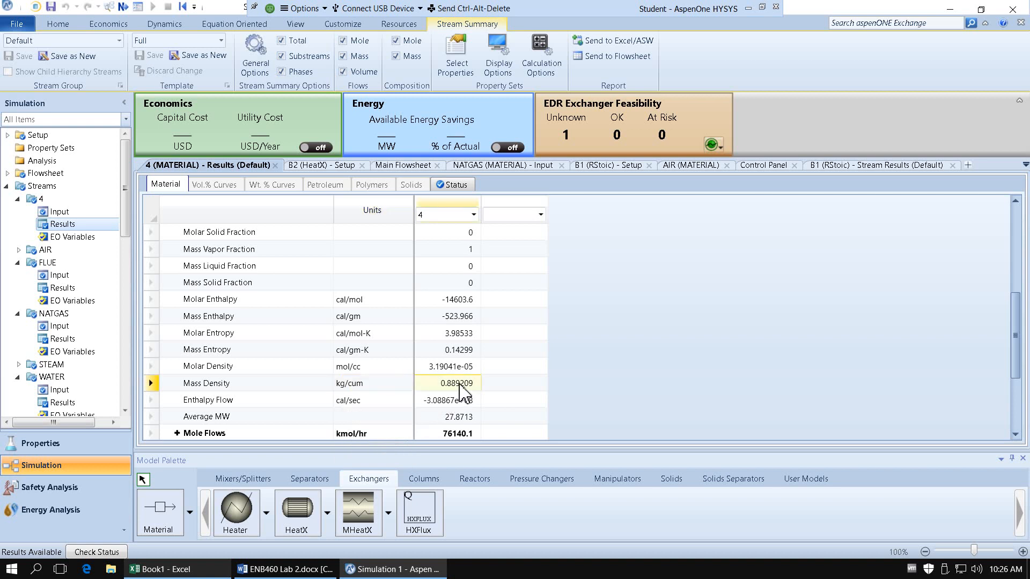
{"action": "key", "text": "alt+Tab"}
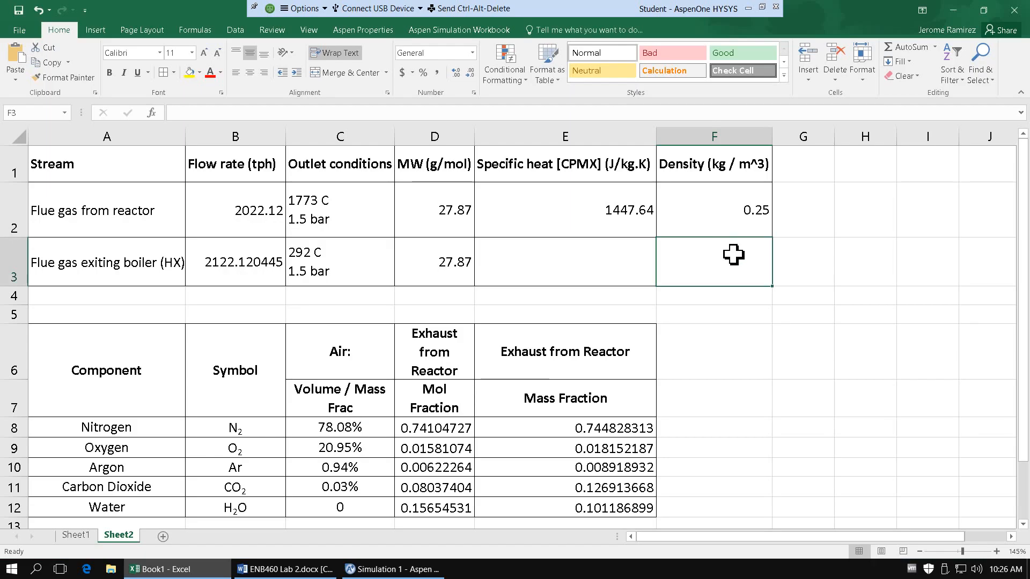
{"action": "key", "text": "ctrl+v"}
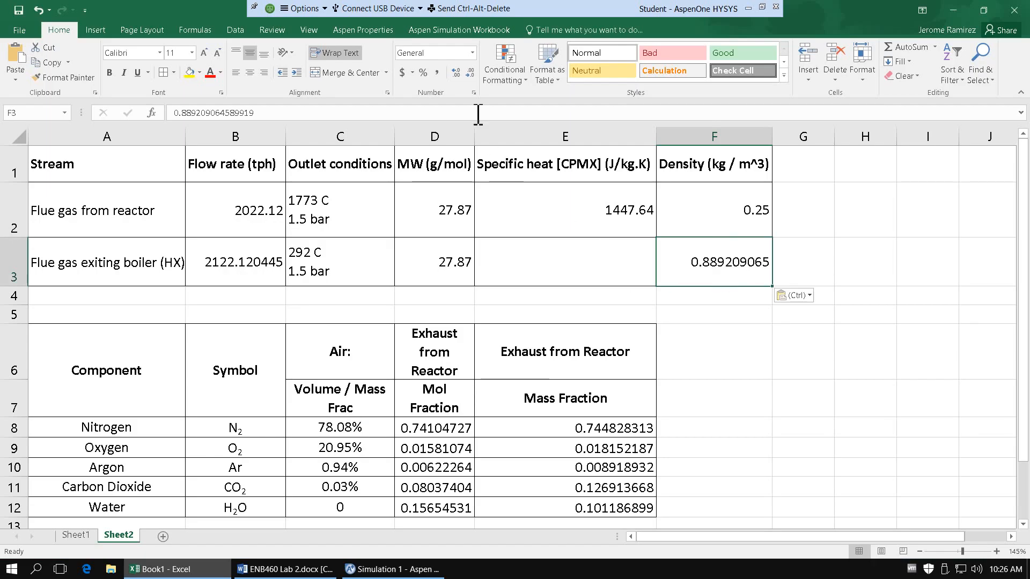
Reduce the density in cell F3 to two decimal places.
{"action": "left_click", "coordinate": [470, 72]}
{"action": "left_click", "coordinate": [470, 73]}
{"action": "left_click", "coordinate": [470, 72]}
{"action": "left_click", "coordinate": [470, 73]}
{"action": "left_click", "coordinate": [470, 73]}
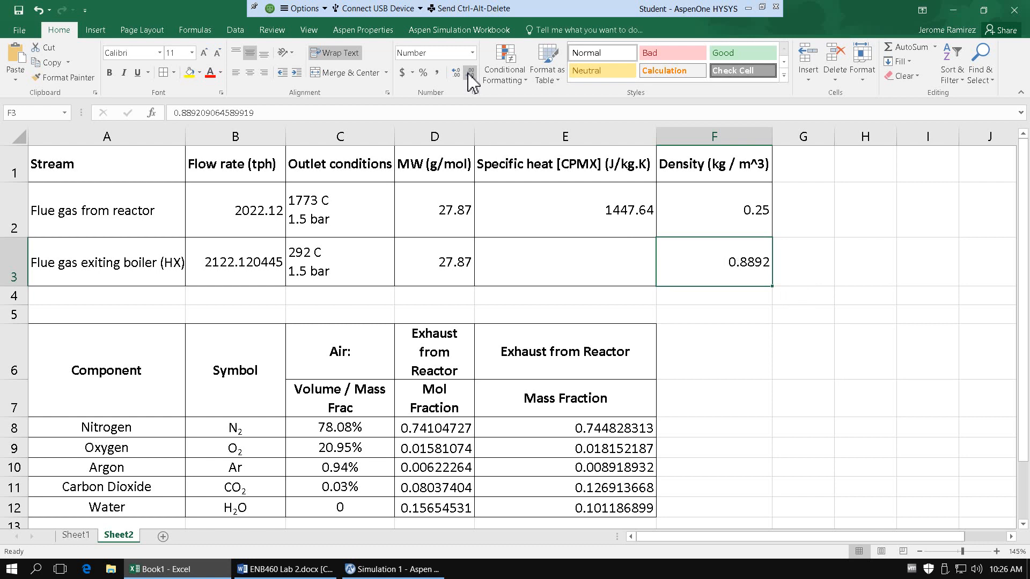
{"action": "left_click", "coordinate": [468, 74]}
{"action": "left_click", "coordinate": [468, 74]}
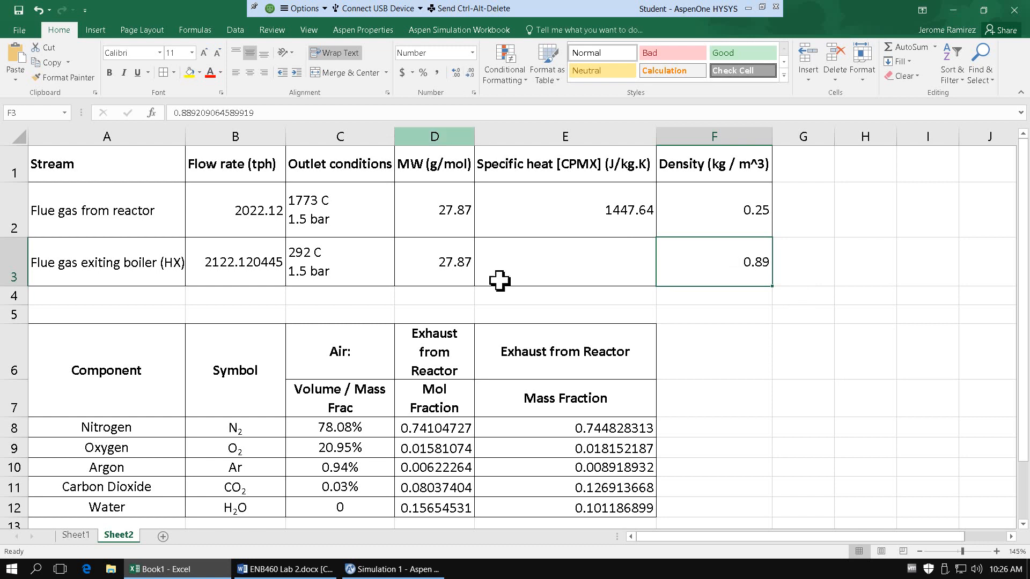
Run a stream point analysis on stream 4 in the Aspen Plus flowsheet with Mass flow basis and Thermodynamic properties.
{"action": "left_click", "coordinate": [560, 298]}
{"action": "left_click", "coordinate": [567, 264]}
{"action": "key", "text": "alt+Tab"}
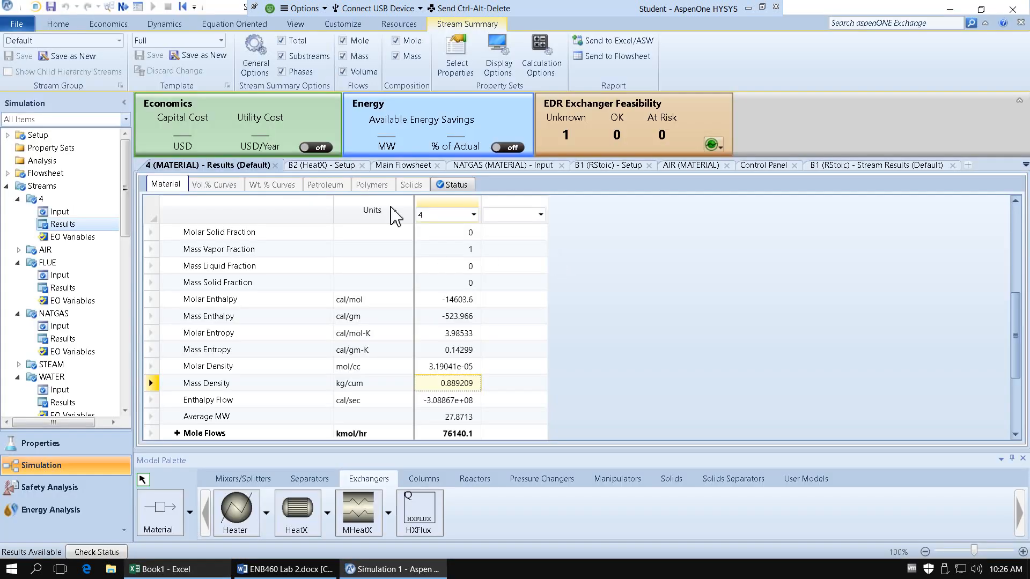
{"action": "left_click", "coordinate": [403, 166]}
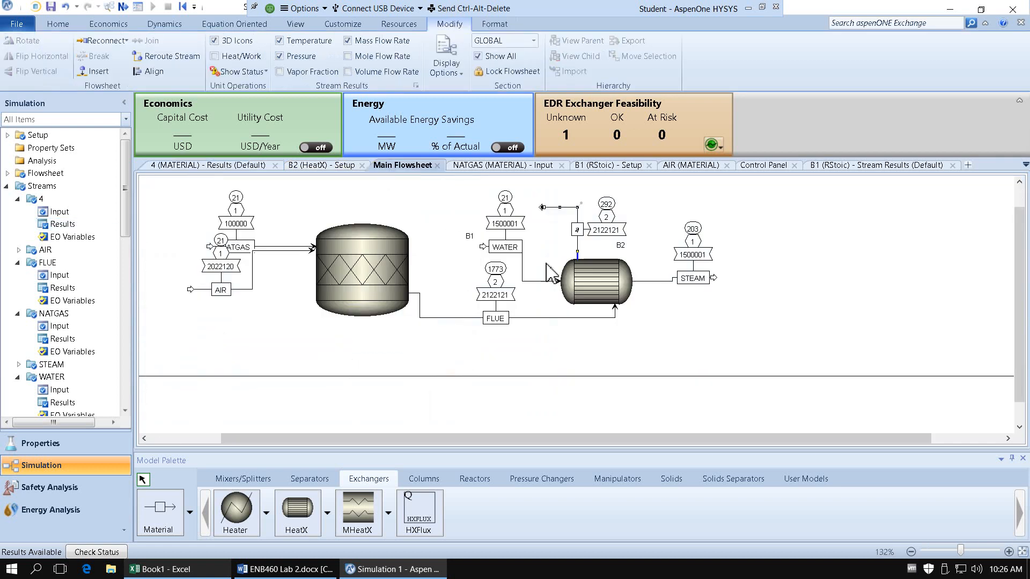
{"action": "right_click", "coordinate": [662, 280]}
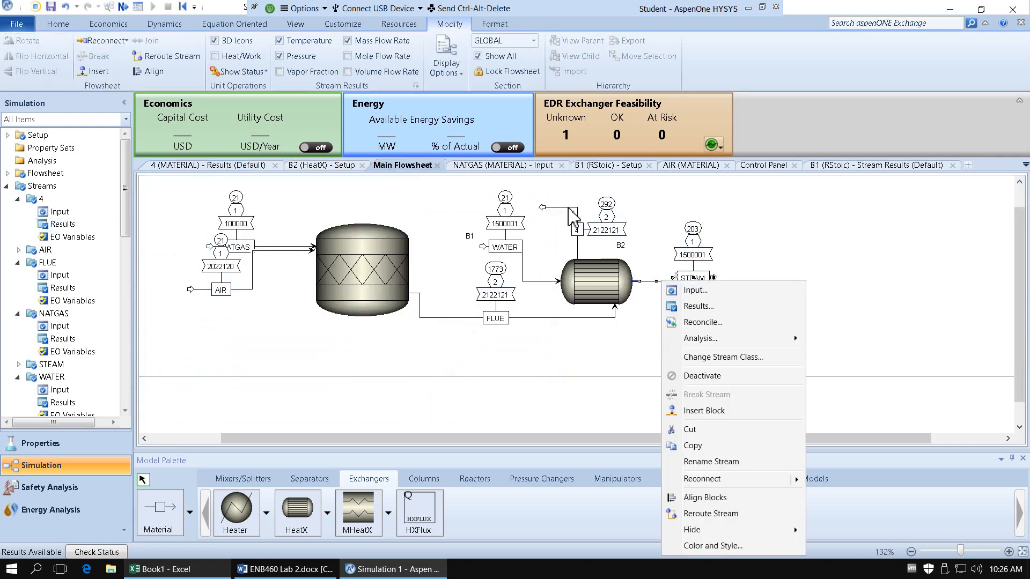
{"action": "right_click", "coordinate": [569, 209]}
{"action": "right_click", "coordinate": [570, 209]}
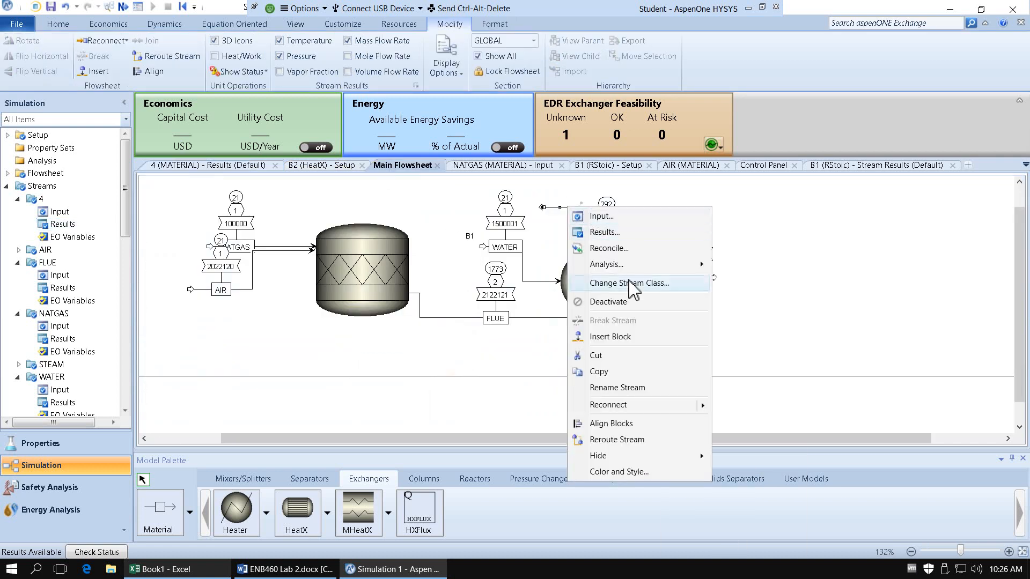
{"action": "mouse_move", "coordinate": [643, 263]}
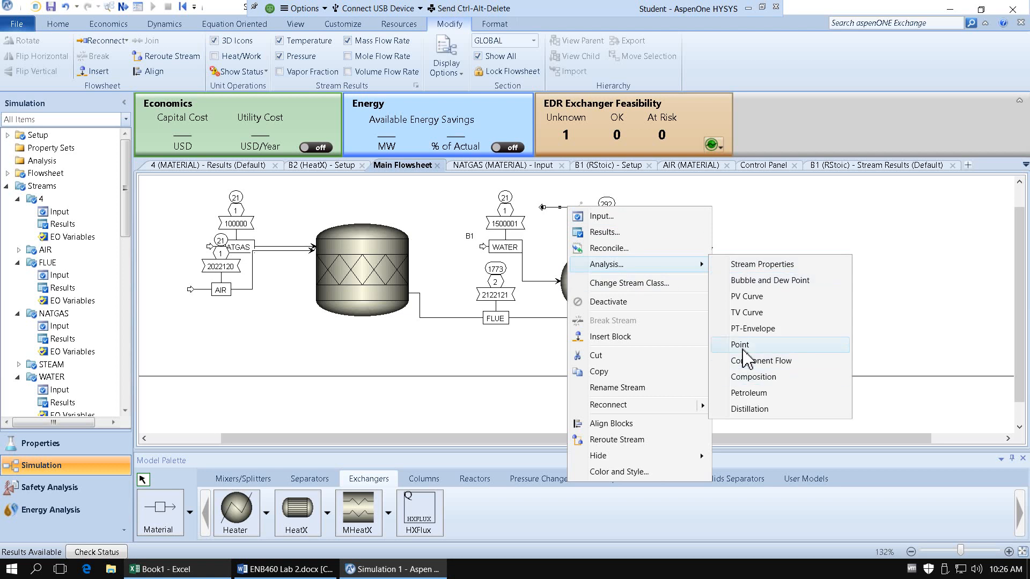
{"action": "left_click", "coordinate": [743, 346]}
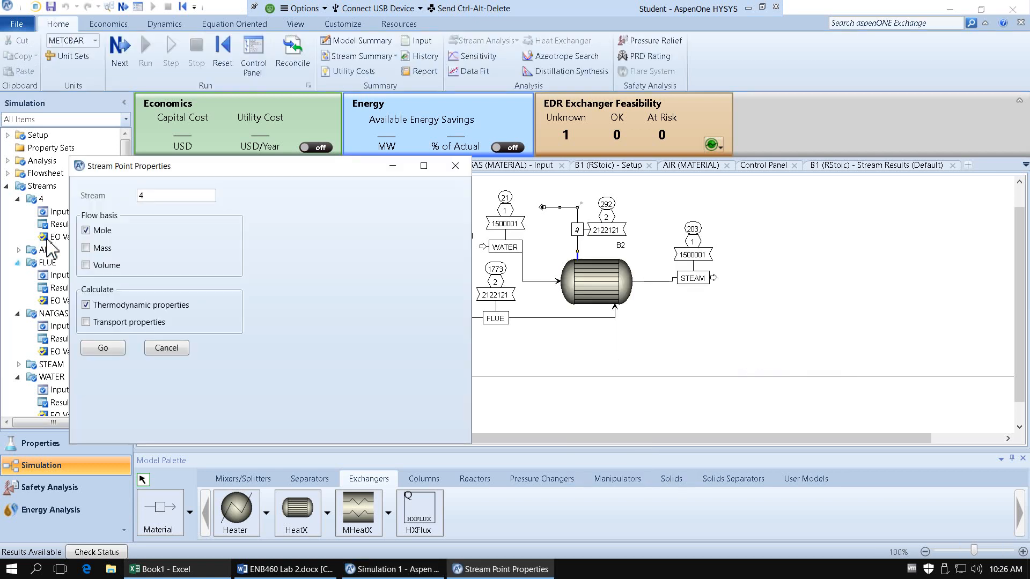
{"action": "left_click", "coordinate": [85, 248]}
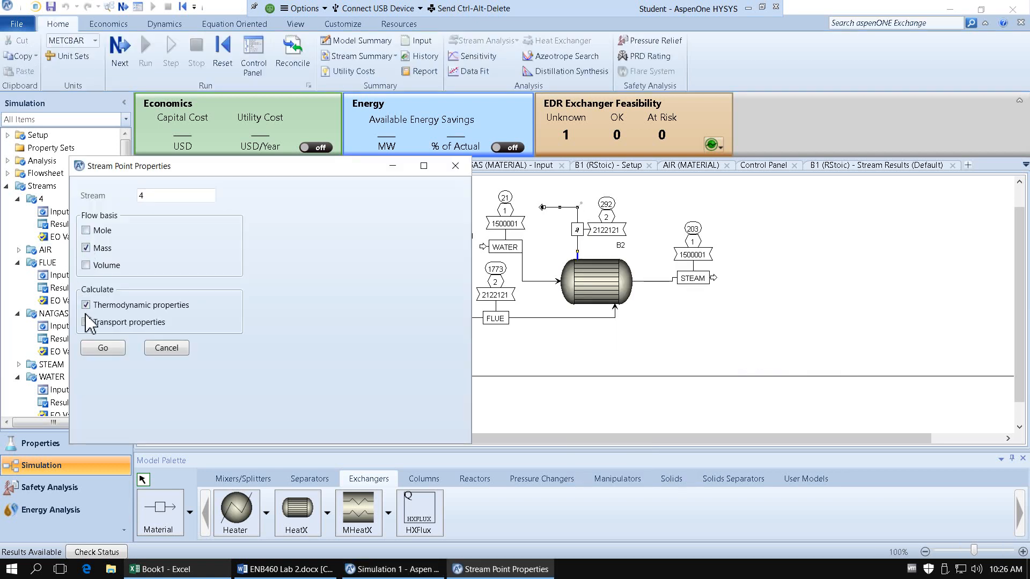
{"action": "left_click", "coordinate": [99, 349]}
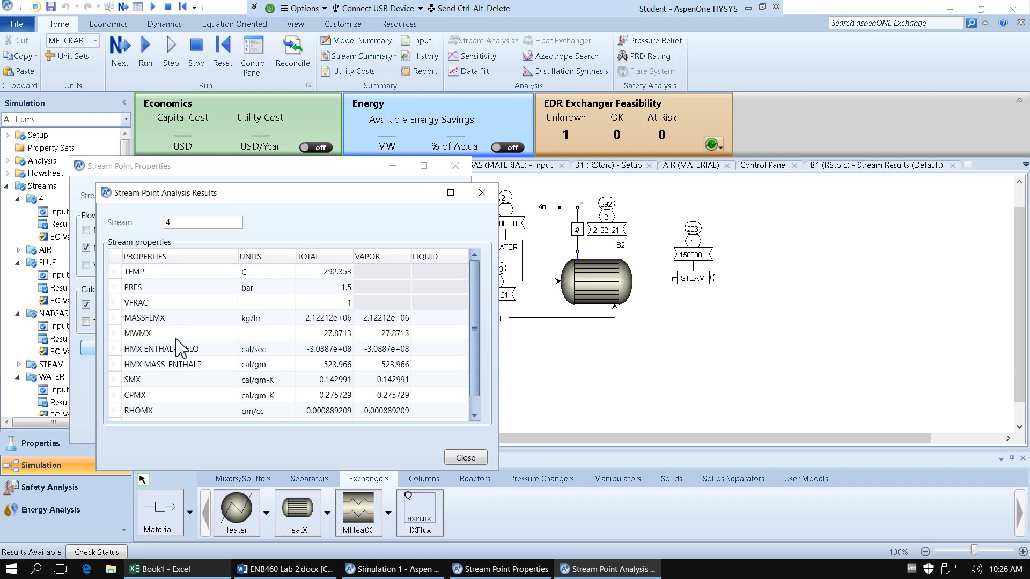
Set the CPMX unit to J/kg-K and copy its total value into specific heat cell E3 in Excel.
{"action": "left_click", "coordinate": [256, 395]}
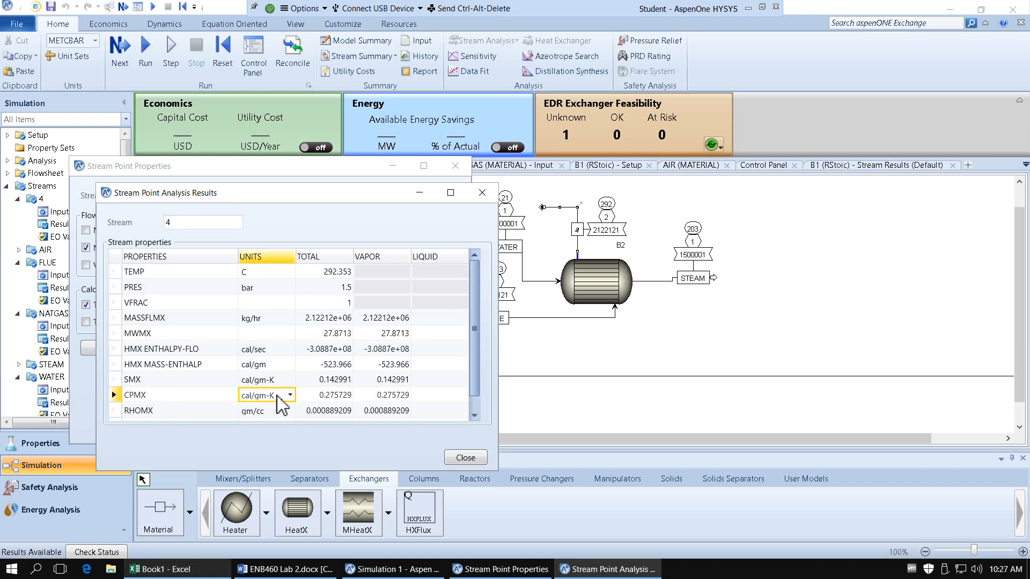
{"action": "left_click", "coordinate": [290, 396]}
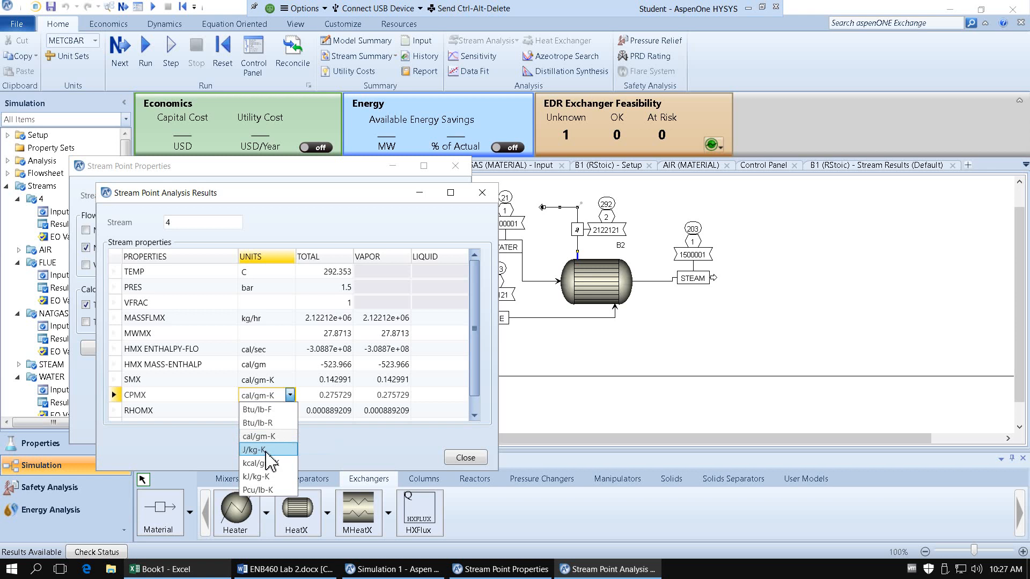
{"action": "left_click", "coordinate": [270, 450]}
{"action": "left_click", "coordinate": [347, 397]}
{"action": "right_click", "coordinate": [347, 397]}
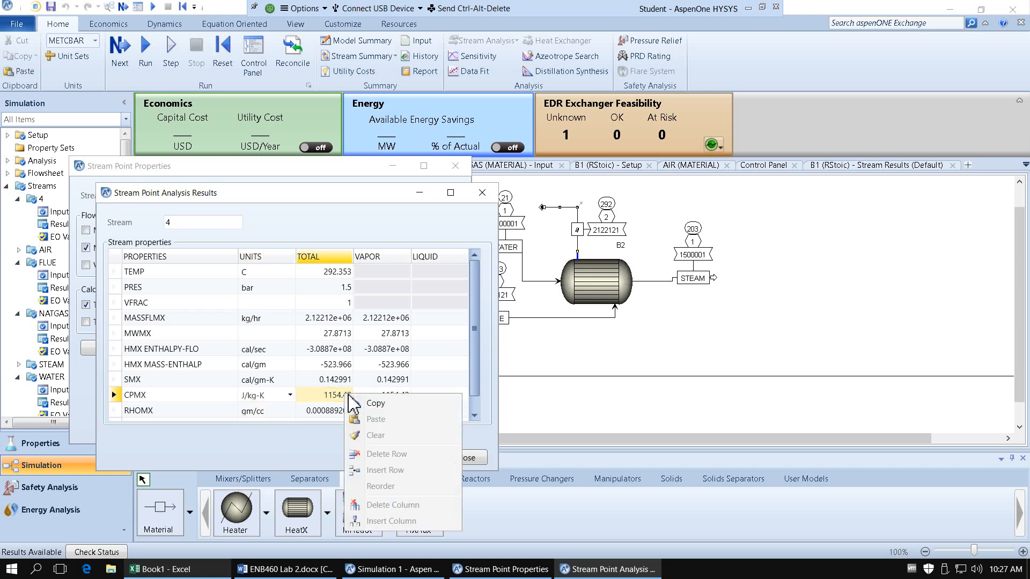
{"action": "left_click", "coordinate": [362, 404]}
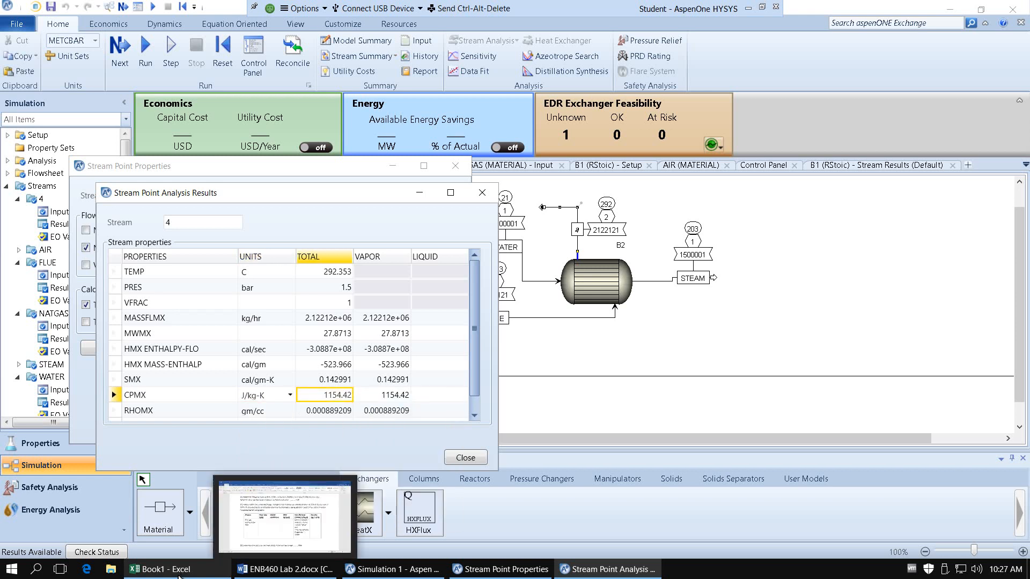
{"action": "left_click", "coordinate": [159, 569]}
{"action": "type", "text": "1154.42050248"}
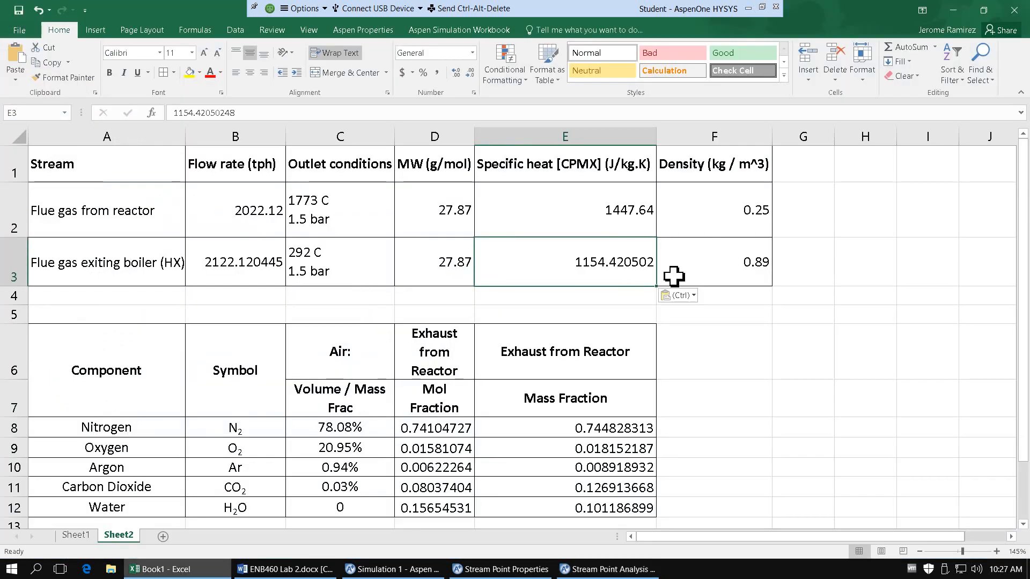
Reduce the specific heat in cell E3 to two decimal places.
{"action": "left_click", "coordinate": [470, 73]}
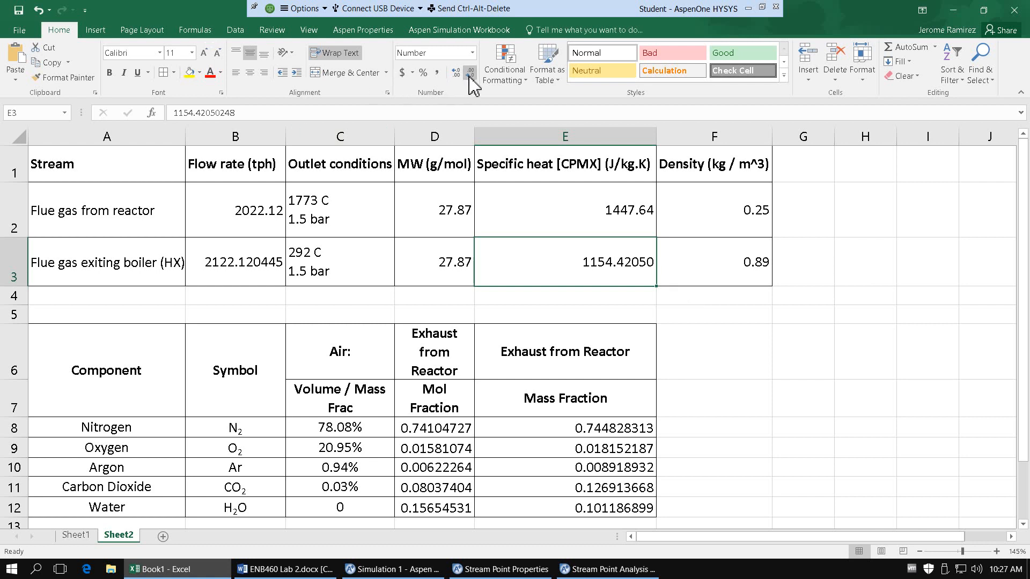
{"action": "left_click", "coordinate": [469, 74]}
{"action": "left_click", "coordinate": [470, 74]}
{"action": "left_click", "coordinate": [470, 74]}
{"action": "left_click", "coordinate": [555, 300]}
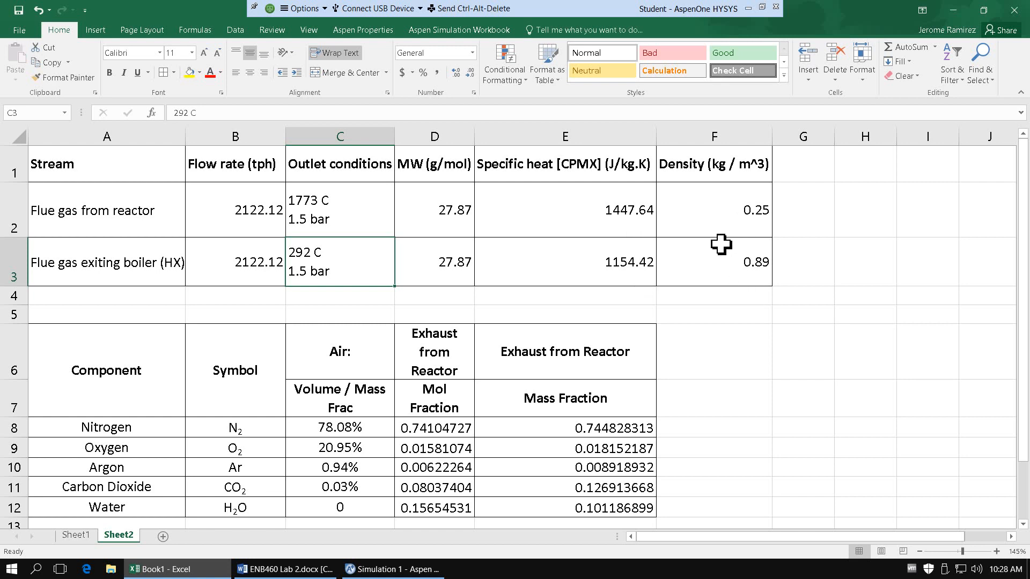
Switch to the Word lab document and read question [D] on the heat exchanger's net heat duty.
{"action": "left_click", "coordinate": [286, 569]}
{"action": "scroll", "coordinate": [302, 427], "scroll_direction": "down", "scroll_amount": 3}
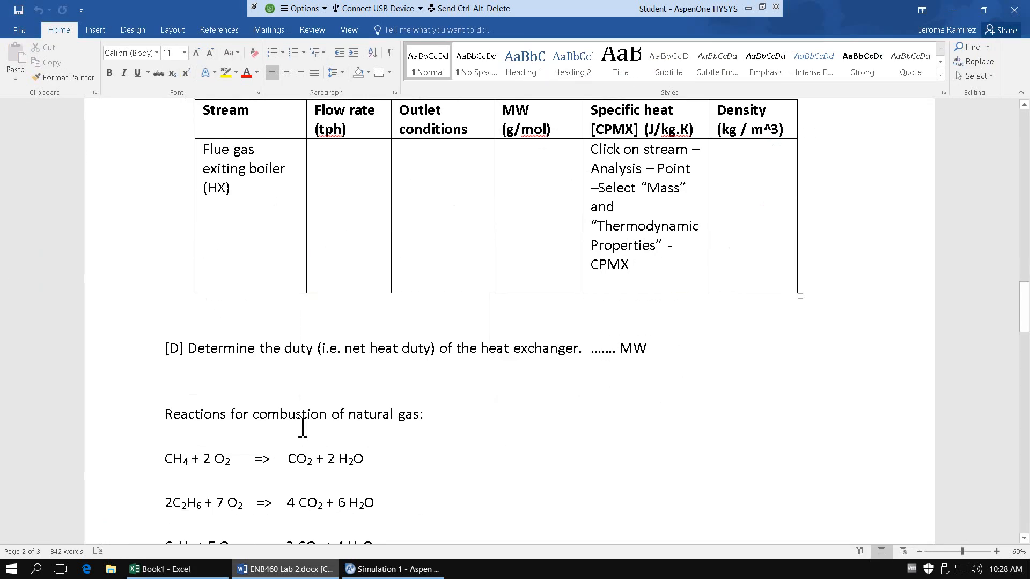
{"action": "scroll", "coordinate": [303, 427], "scroll_direction": "down", "scroll_amount": 2}
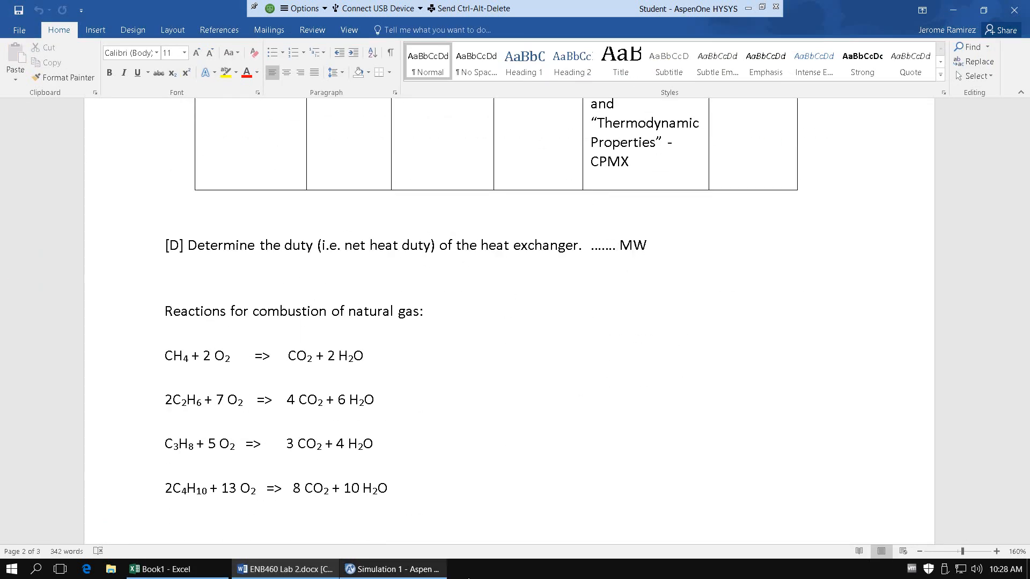
Switch to Aspen Plus and close the B2 Stream Results, stream 4 Results and B2 Setup forms.
{"action": "left_click", "coordinate": [424, 569]}
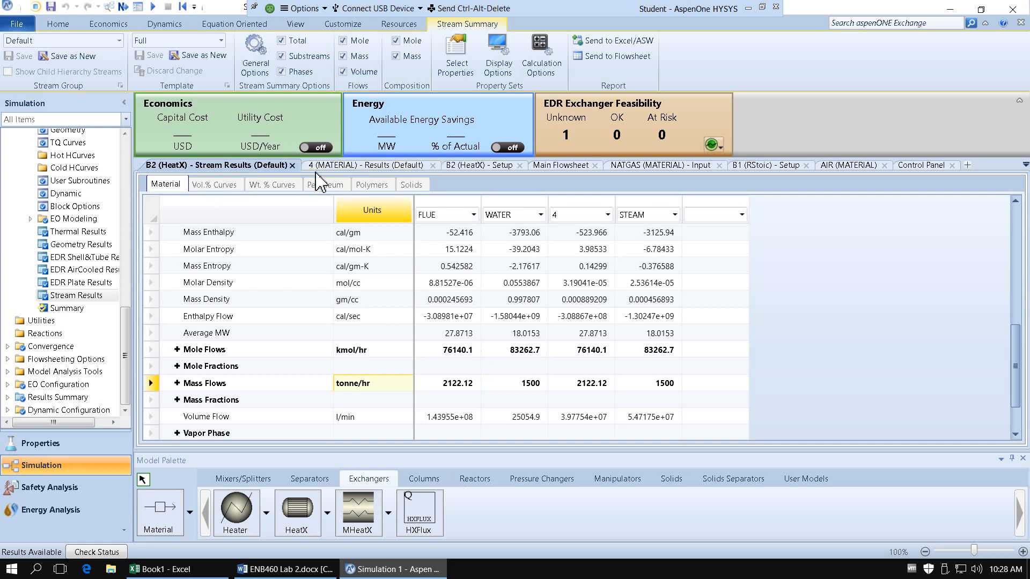
{"action": "left_click", "coordinate": [293, 165]}
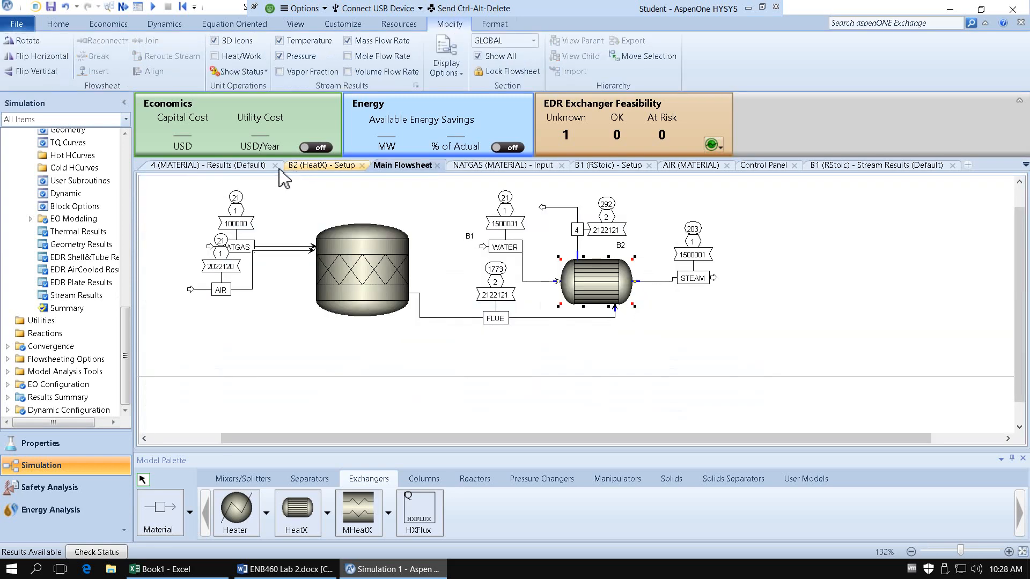
{"action": "left_click", "coordinate": [276, 166]}
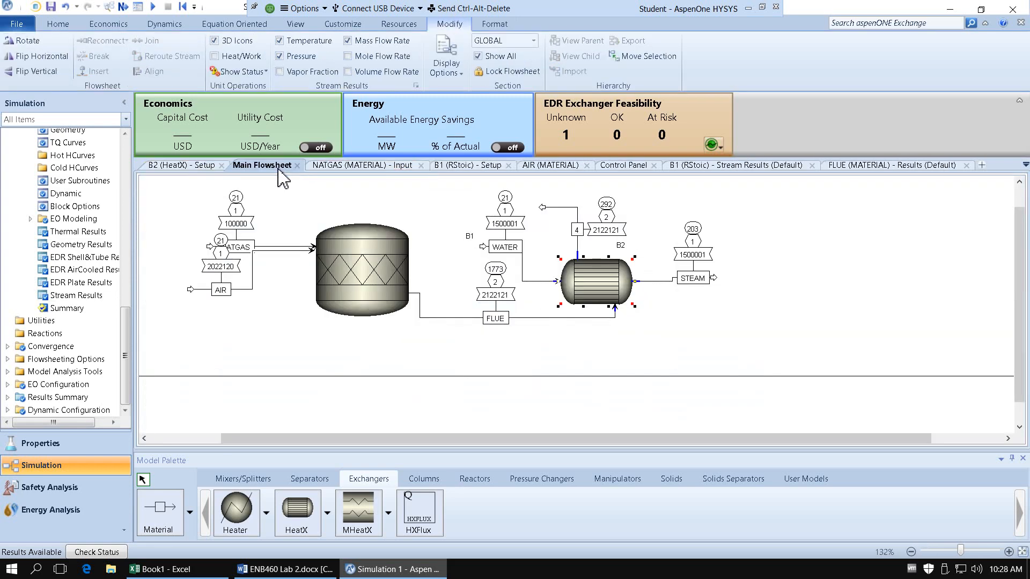
{"action": "left_click", "coordinate": [221, 165]}
Open the thermal results of heat exchanger B2 from the flowsheet and set the Heat duty unit to MW.
{"action": "left_click", "coordinate": [603, 295]}
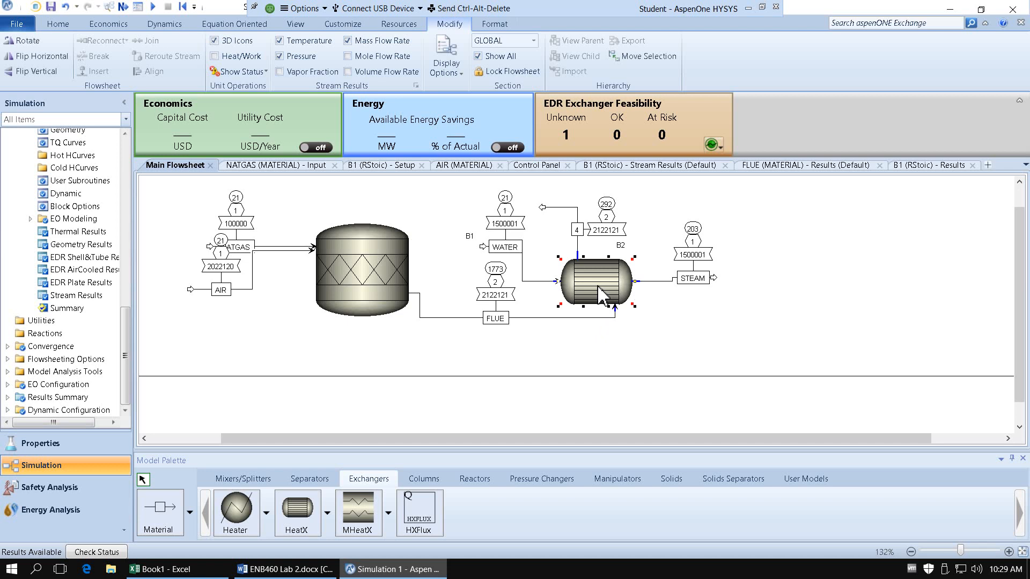
{"action": "right_click", "coordinate": [597, 286]}
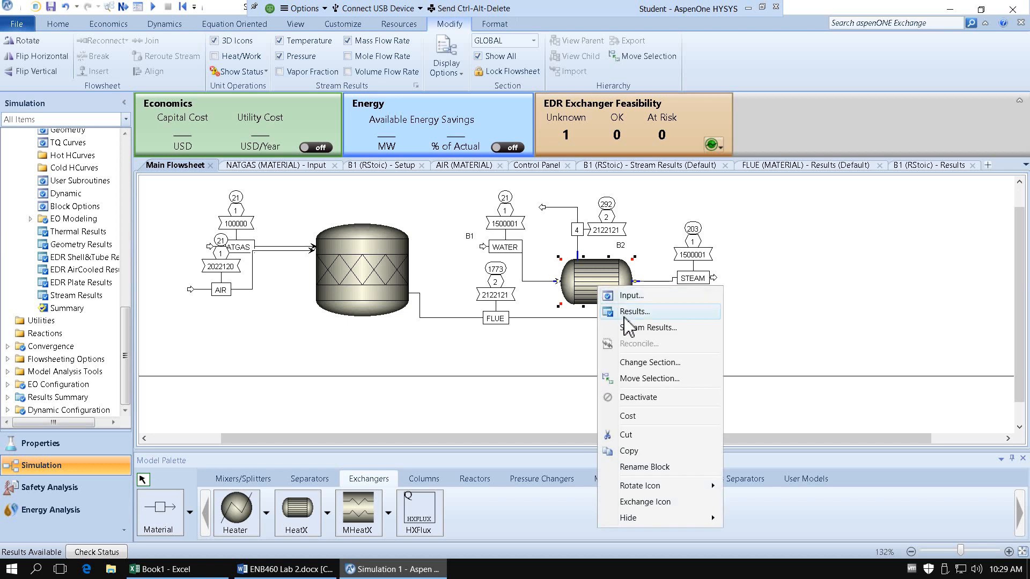
{"action": "left_click", "coordinate": [627, 314]}
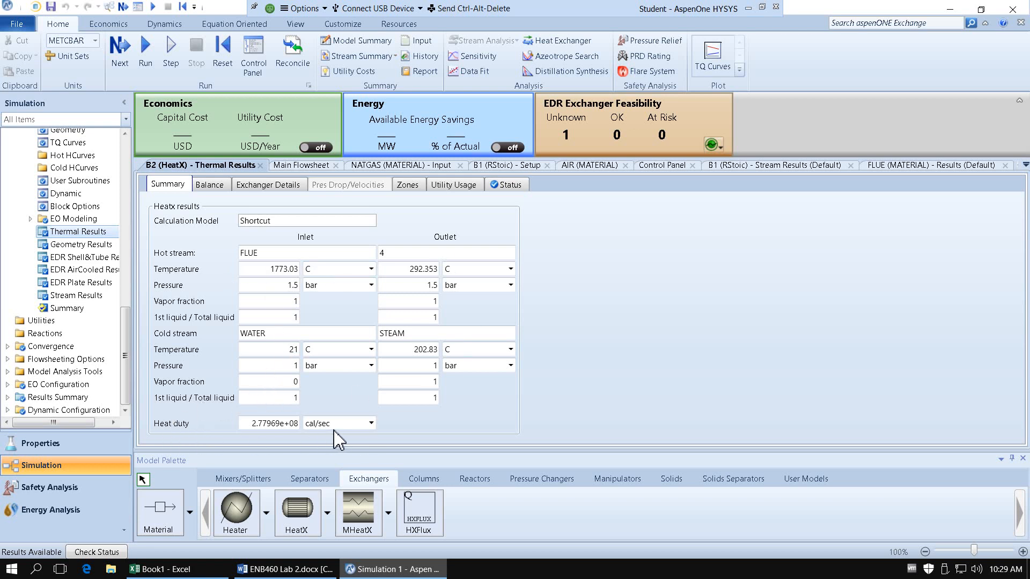
{"action": "left_click", "coordinate": [371, 423]}
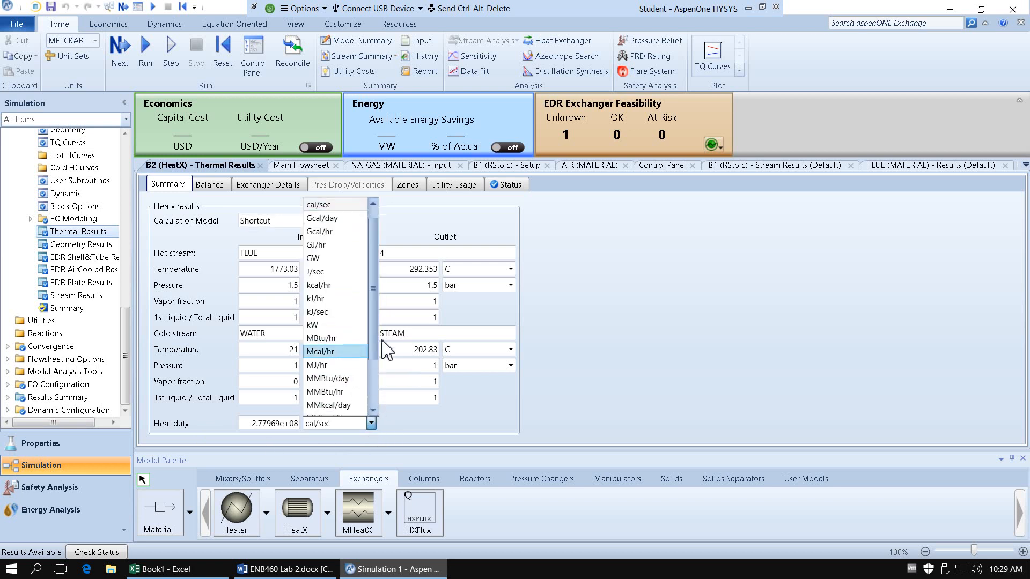
{"action": "scroll", "coordinate": [375, 354], "scroll_direction": "down", "scroll_amount": 2}
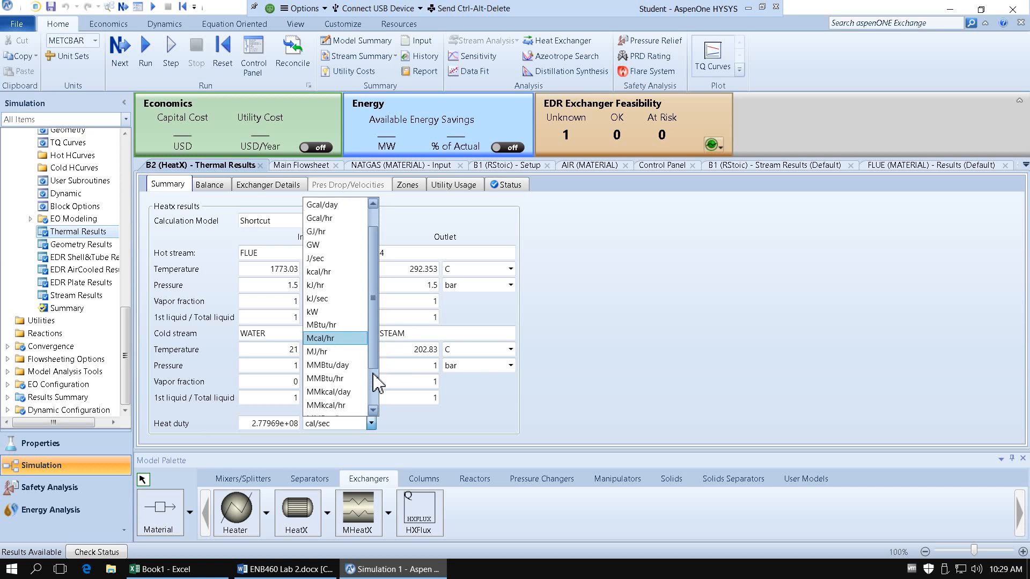
{"action": "left_click", "coordinate": [314, 379]}
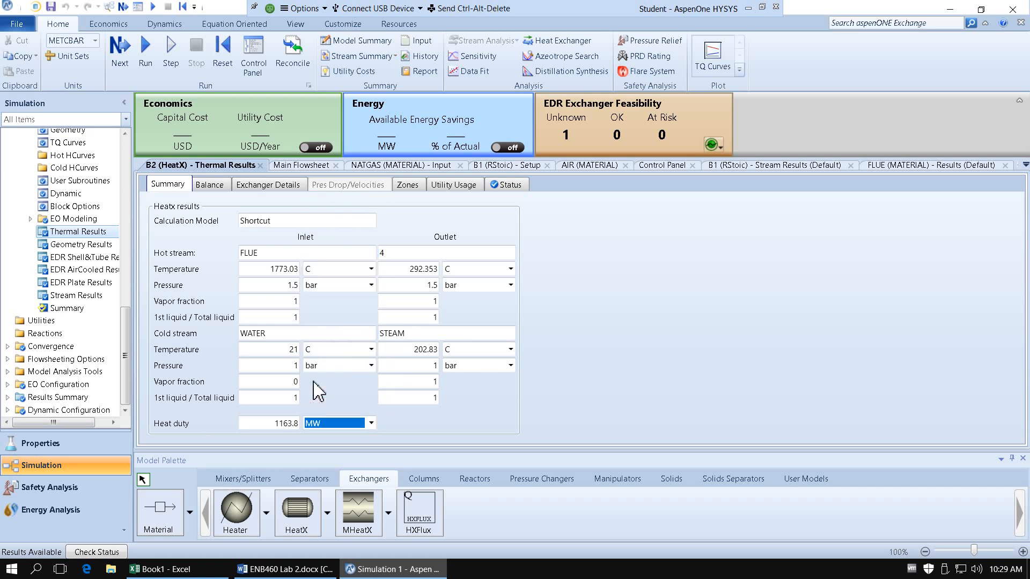